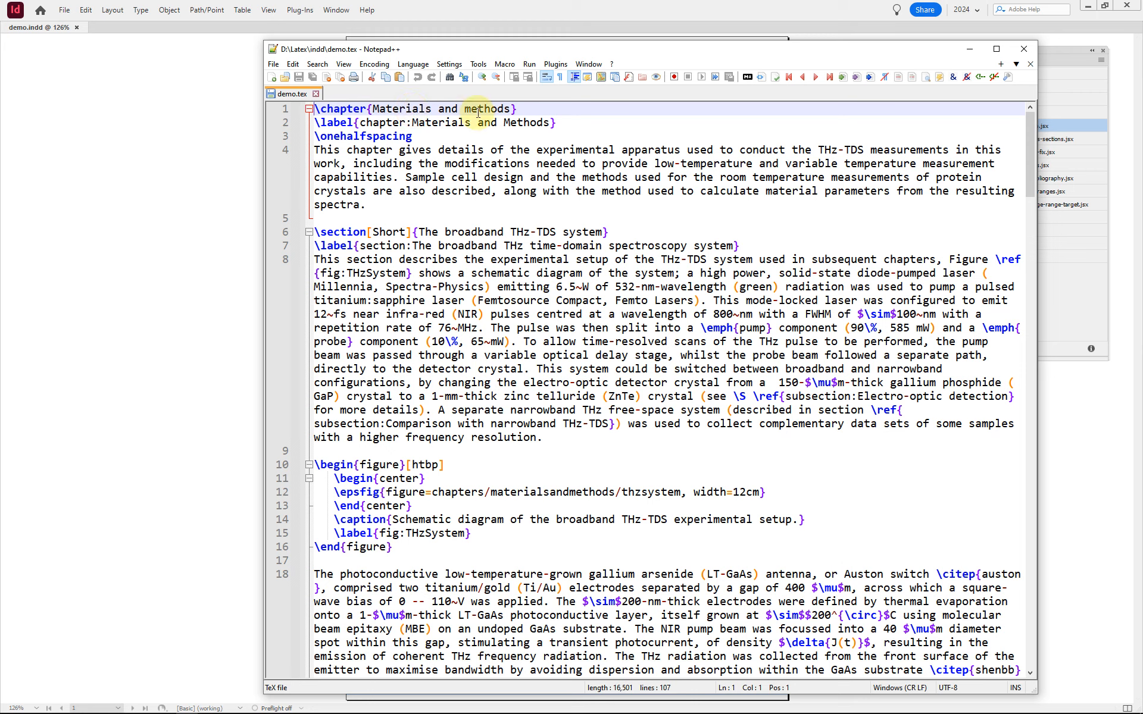
Step: Look through the demo.tex source in Notepad++, from the chapter, section and figure commands to the equations and the kinetic data table
{"action": "left_click", "coordinate": [401, 122]}
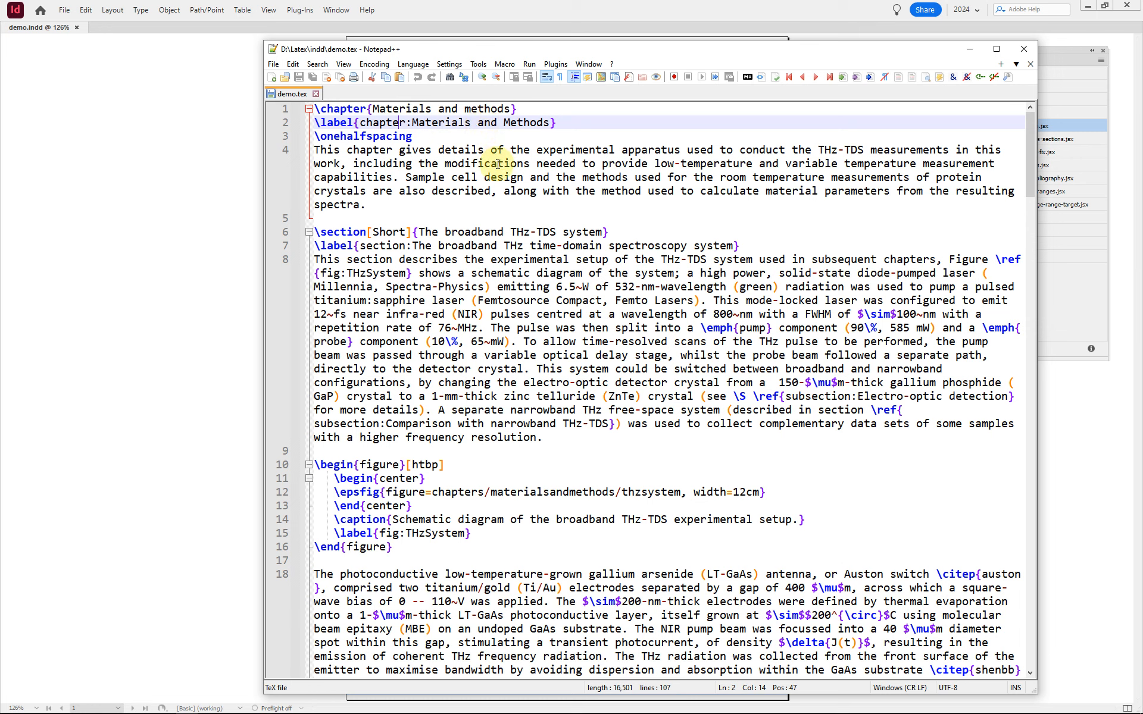
{"action": "left_click", "coordinate": [362, 232]}
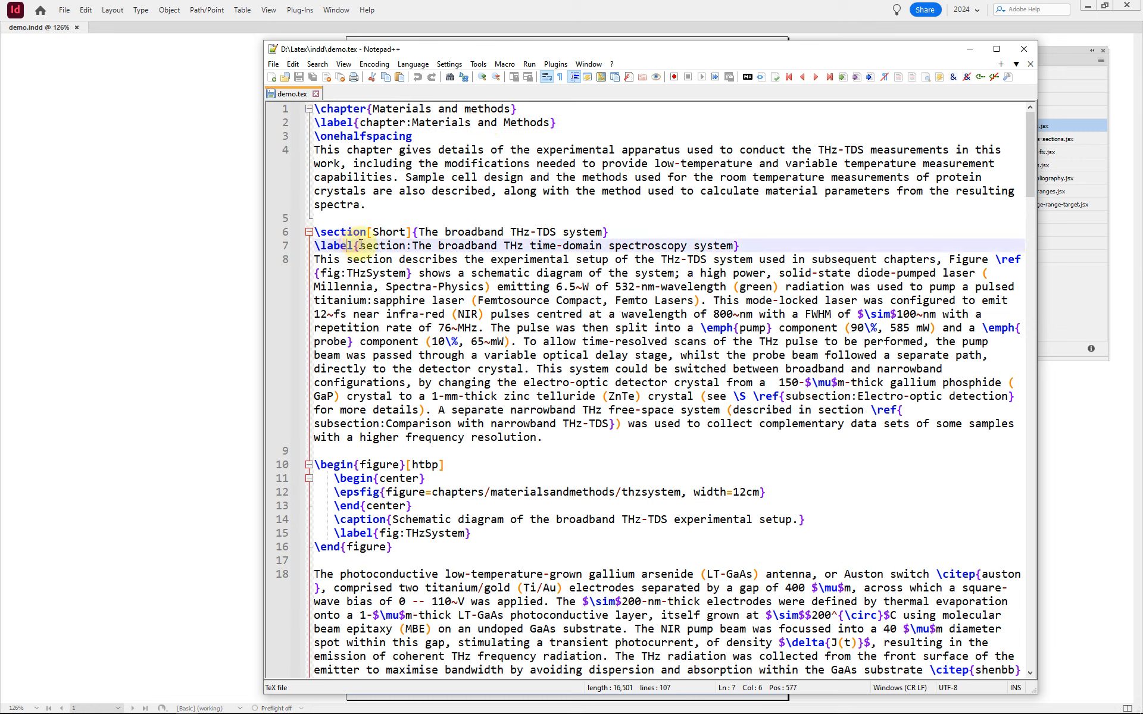
{"action": "left_click", "coordinate": [457, 466]}
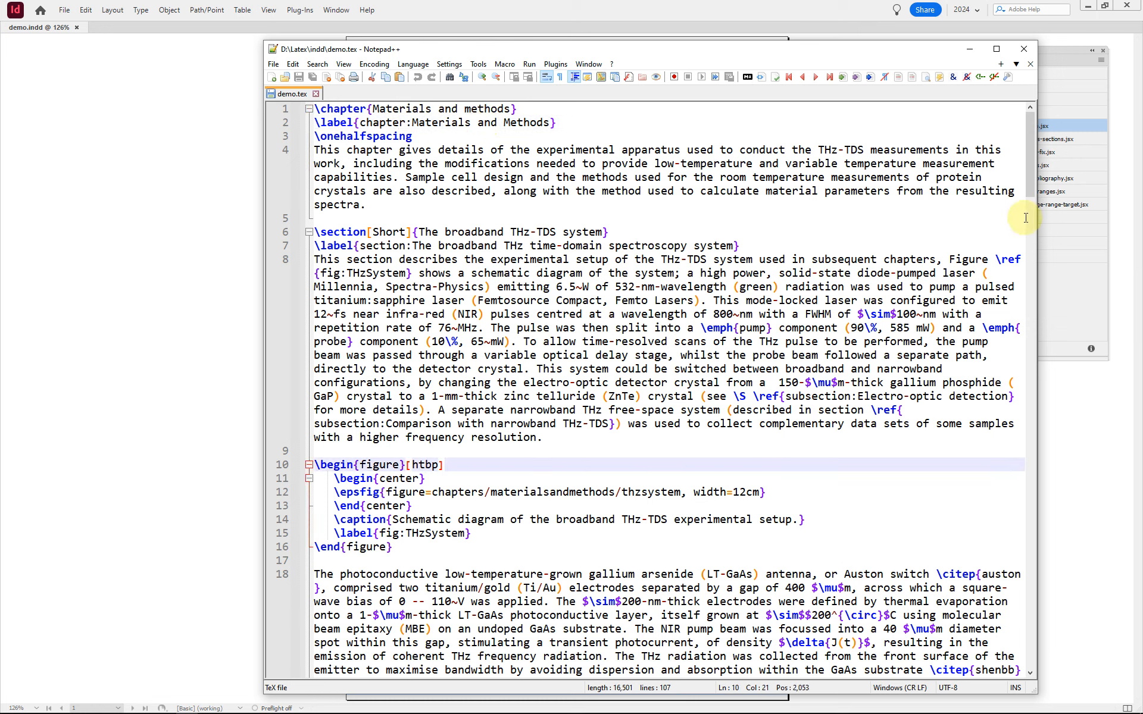
{"action": "left_click_drag", "start_coordinate": [1029, 179], "coordinate": [1018, 388]}
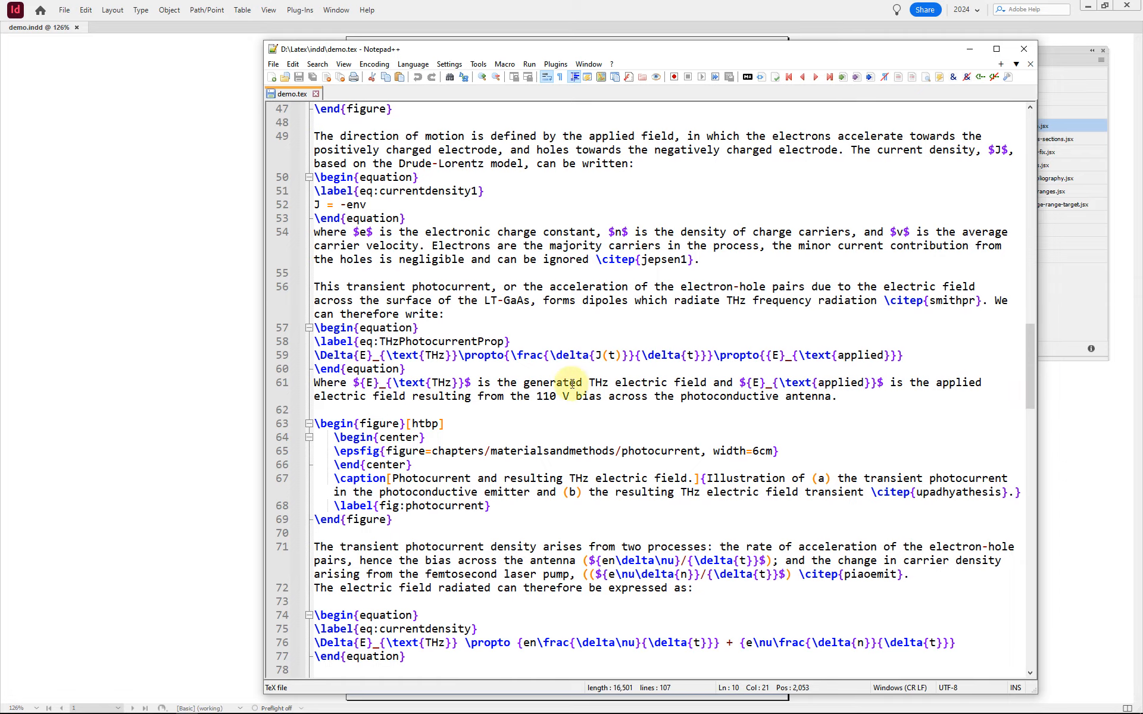
{"action": "scroll", "coordinate": [519, 396], "scroll_direction": "down", "scroll_amount": 5}
{"action": "scroll", "coordinate": [522, 398], "scroll_direction": "down", "scroll_amount": 20}
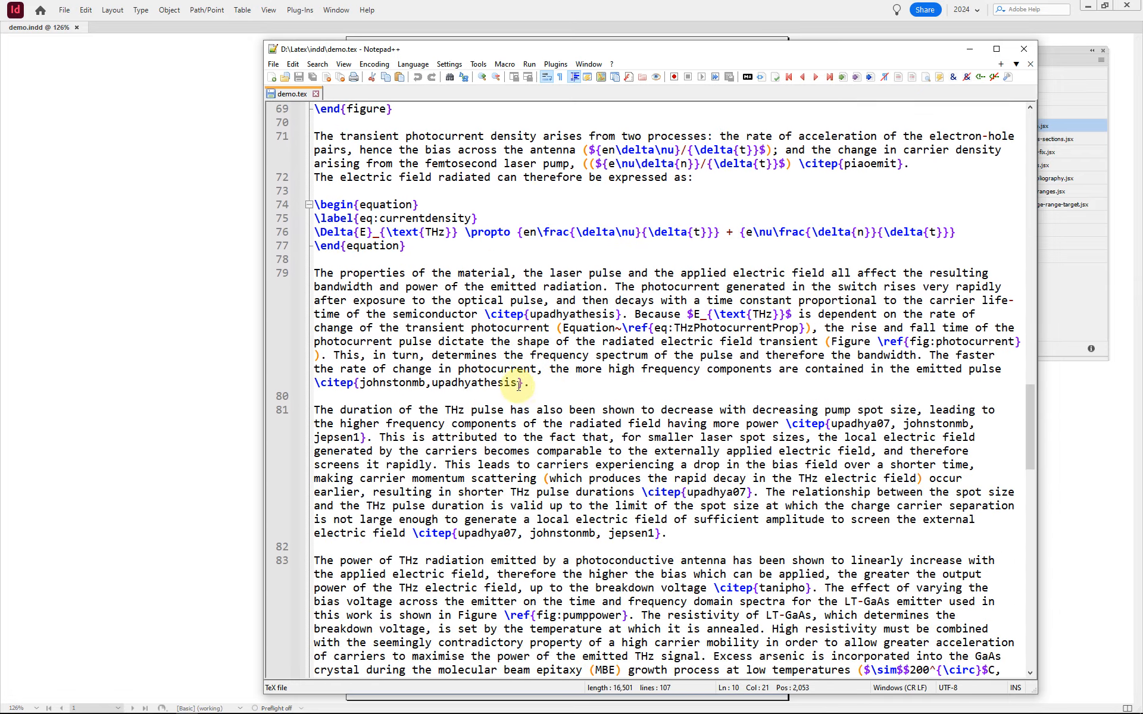
{"action": "scroll", "coordinate": [537, 384], "scroll_direction": "down", "scroll_amount": 4}
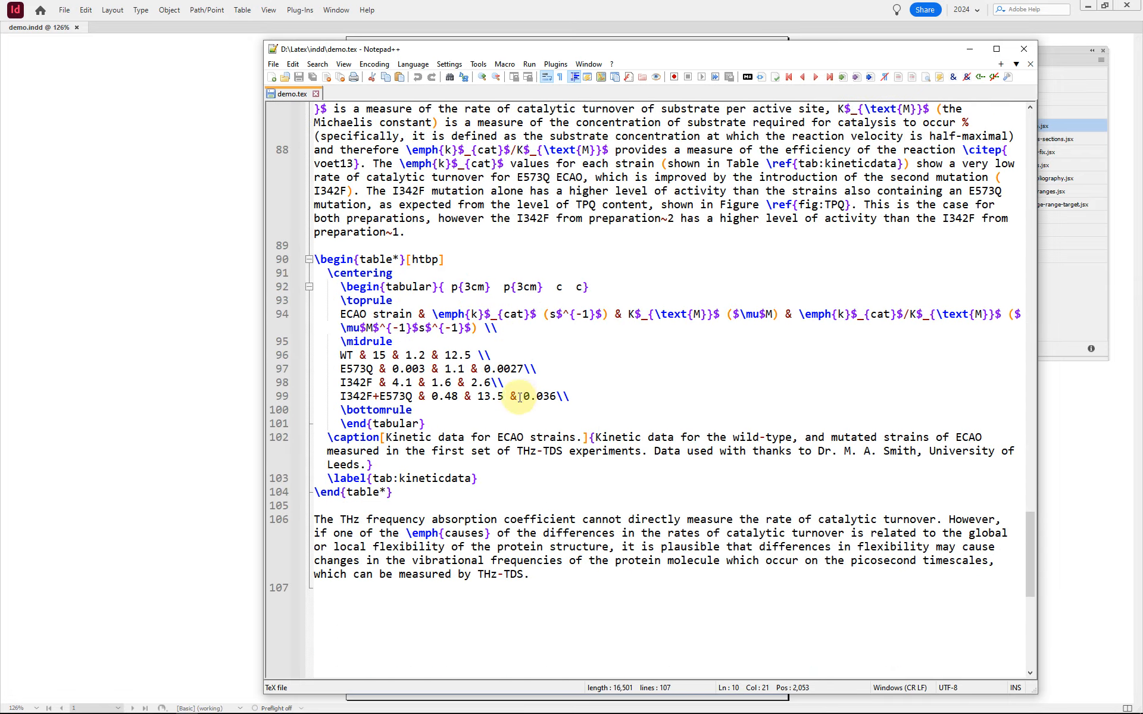
{"action": "left_click", "coordinate": [569, 306]}
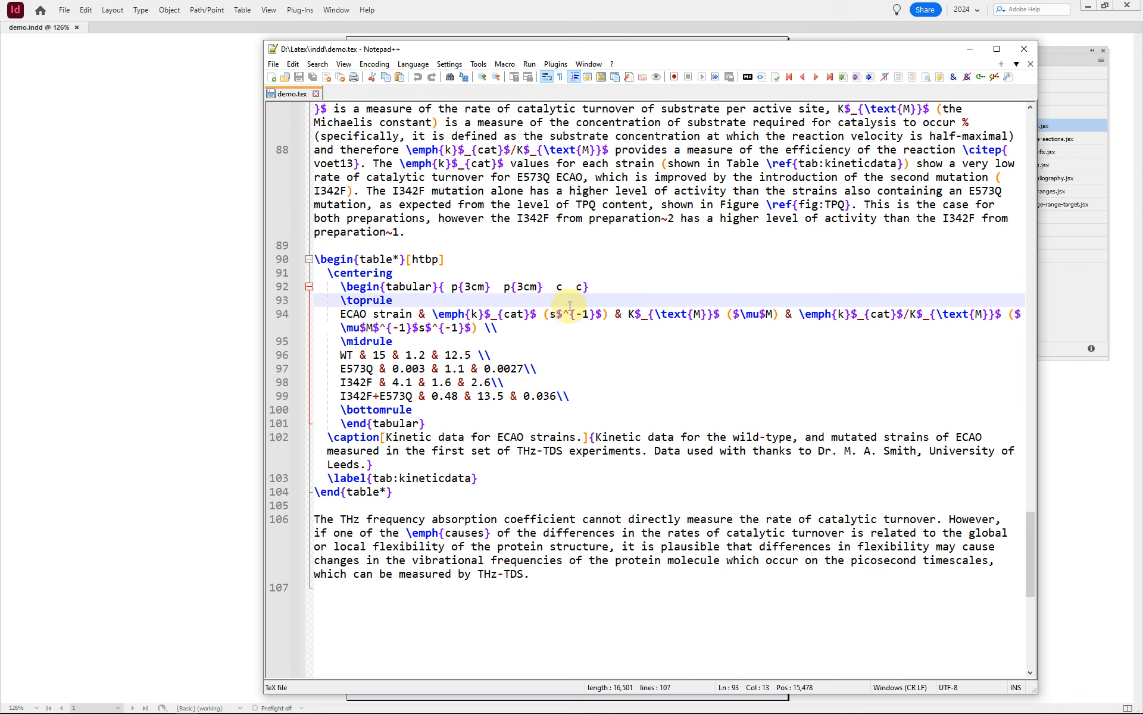
{"action": "key", "text": "ctrl+Home"}
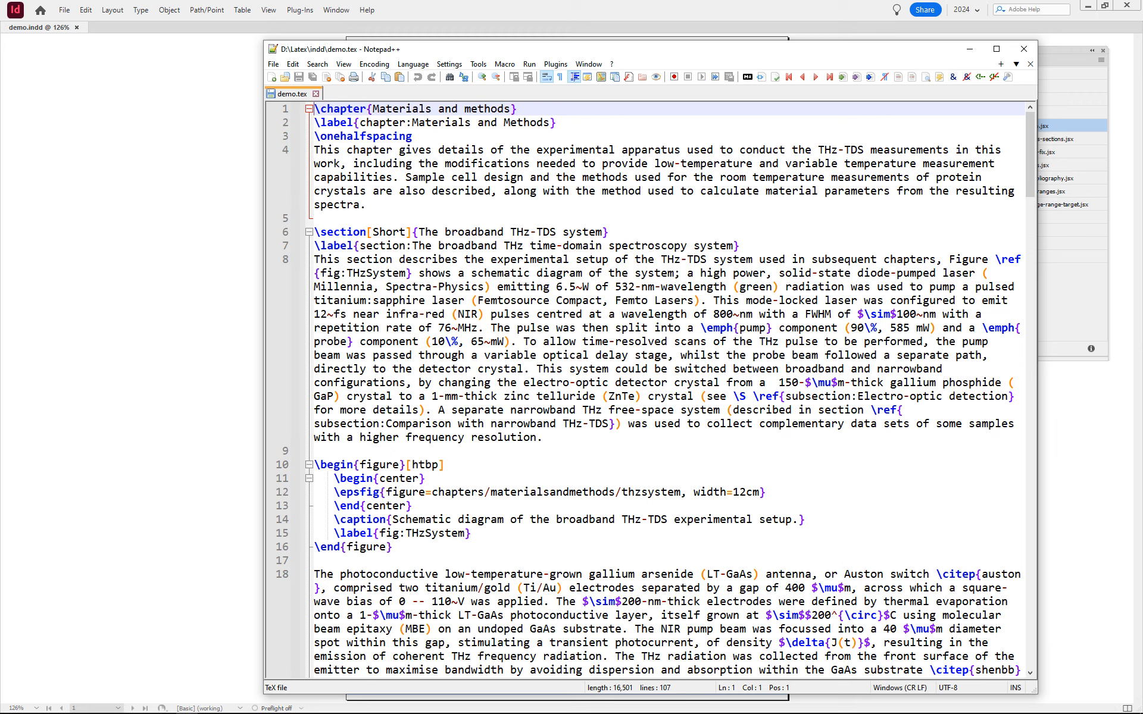
Step: Switch to Acrobat and page through the typeset Materials and methods chapter in K2.pdf, viewing its figures, equations and citations
{"action": "key", "text": "alt+Tab"}
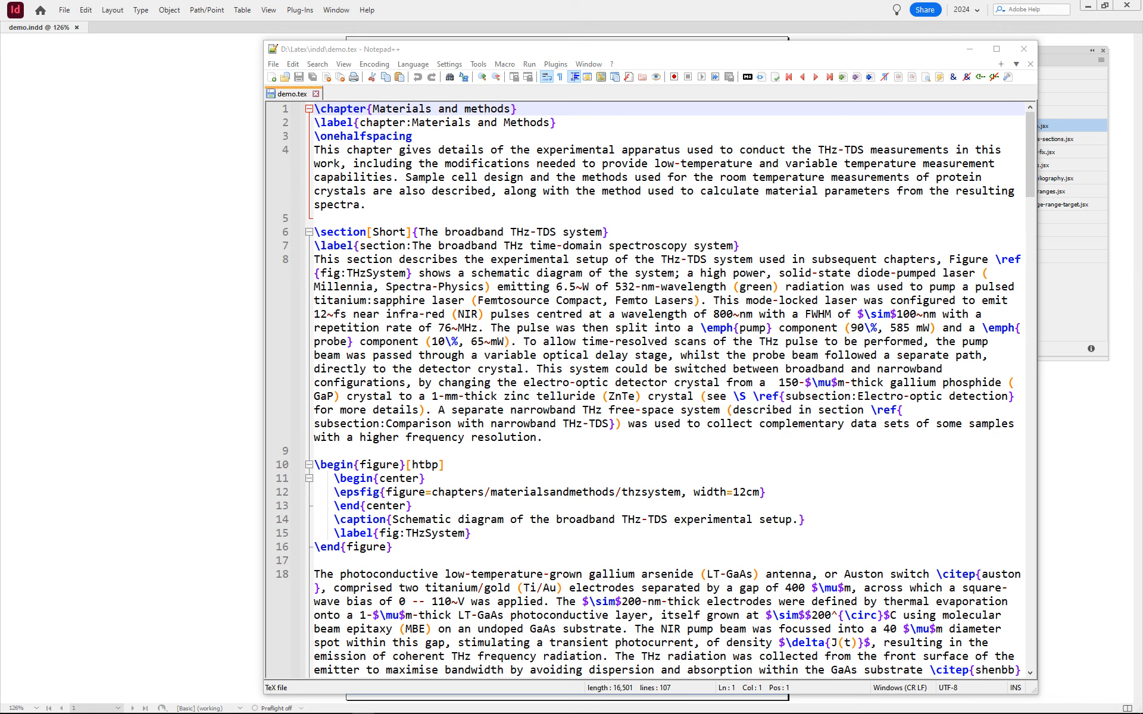
{"action": "left_click_drag", "start_coordinate": [1142, 63], "coordinate": [591, 24]}
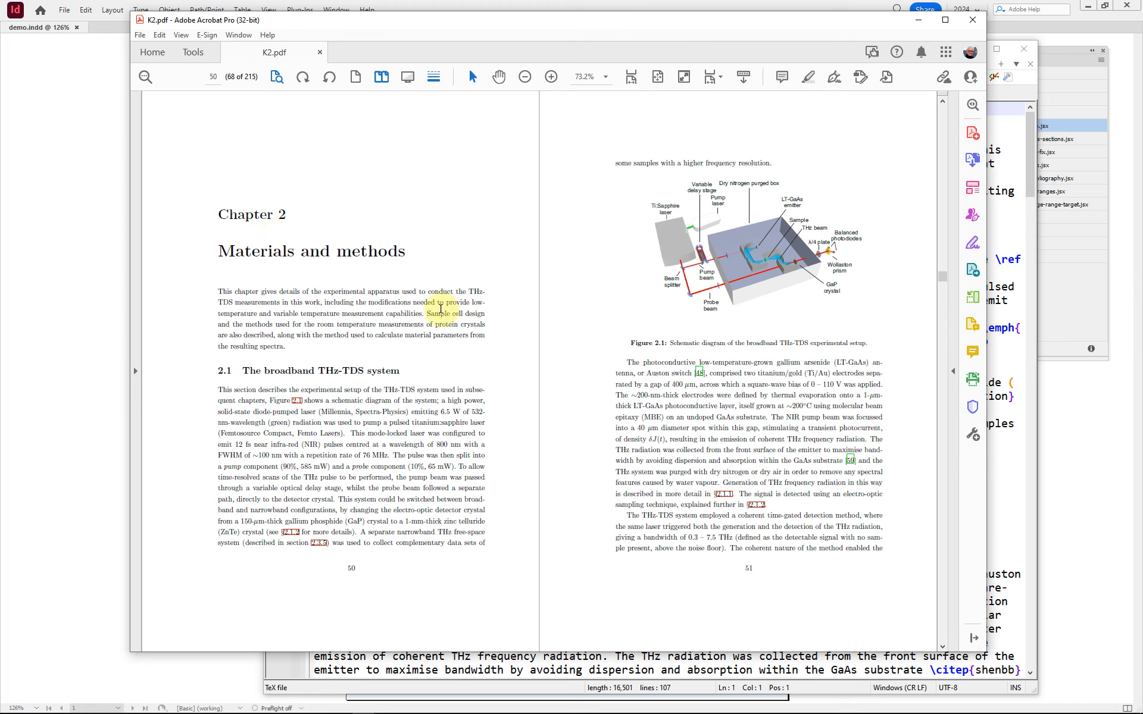
{"action": "scroll", "coordinate": [440, 318], "scroll_direction": "down", "scroll_amount": 3}
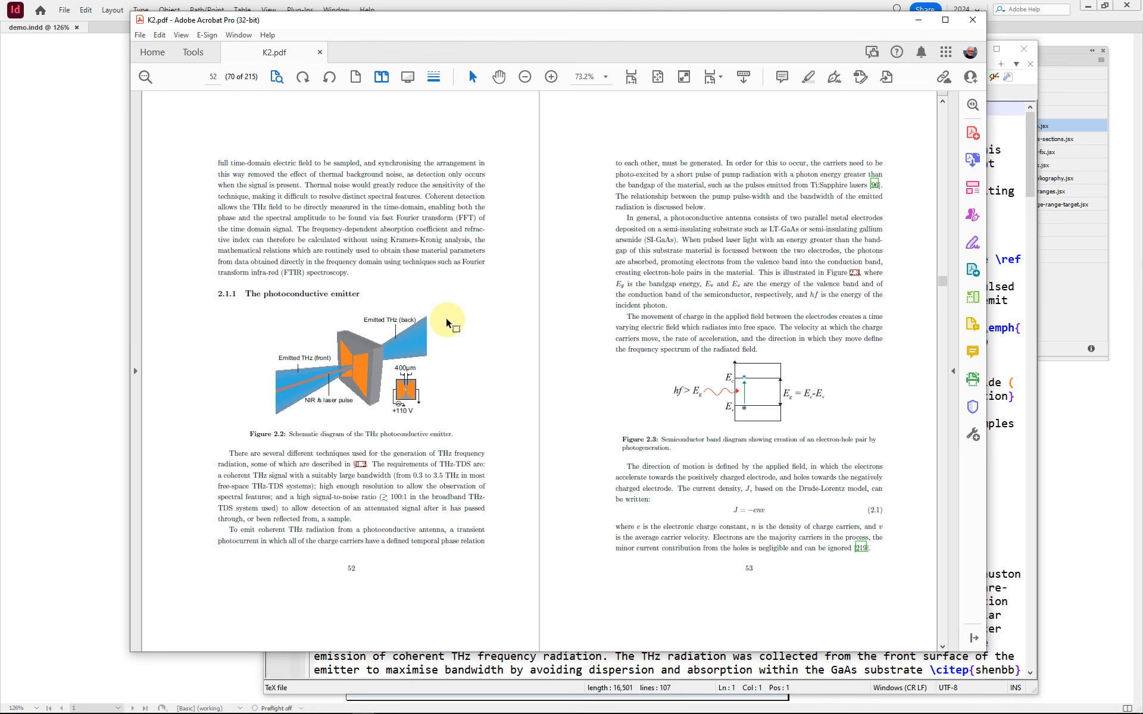
{"action": "scroll", "coordinate": [527, 340], "scroll_direction": "down", "scroll_amount": 3}
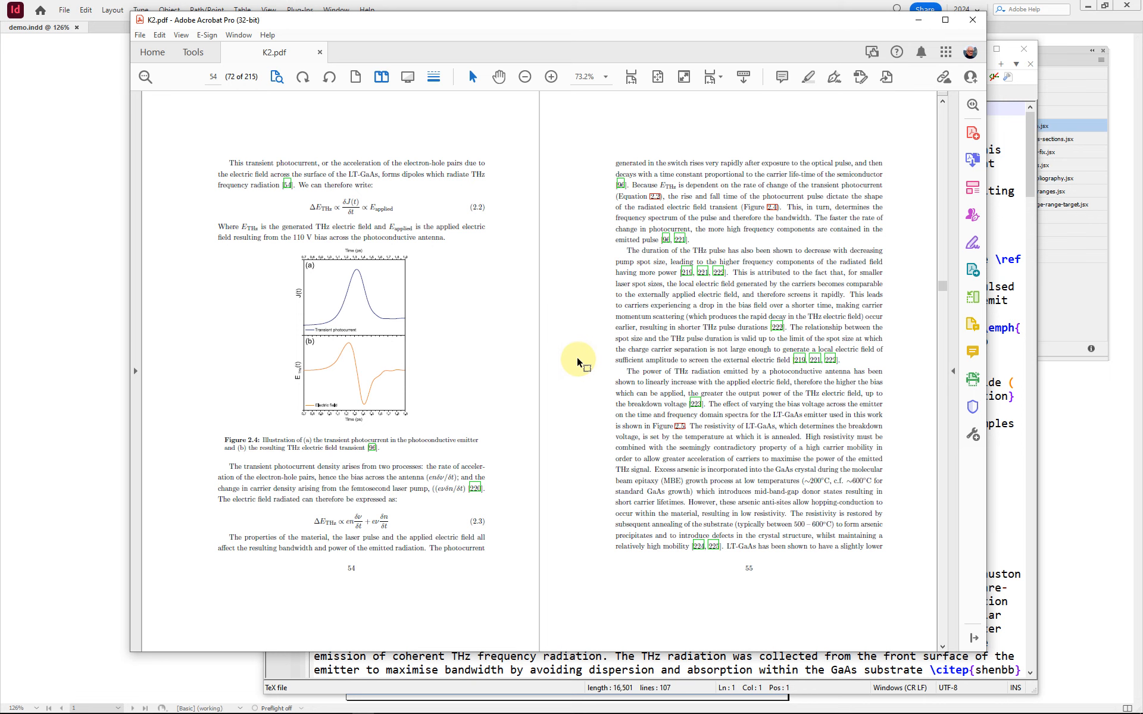
{"action": "scroll", "coordinate": [568, 360], "scroll_direction": "down", "scroll_amount": 3}
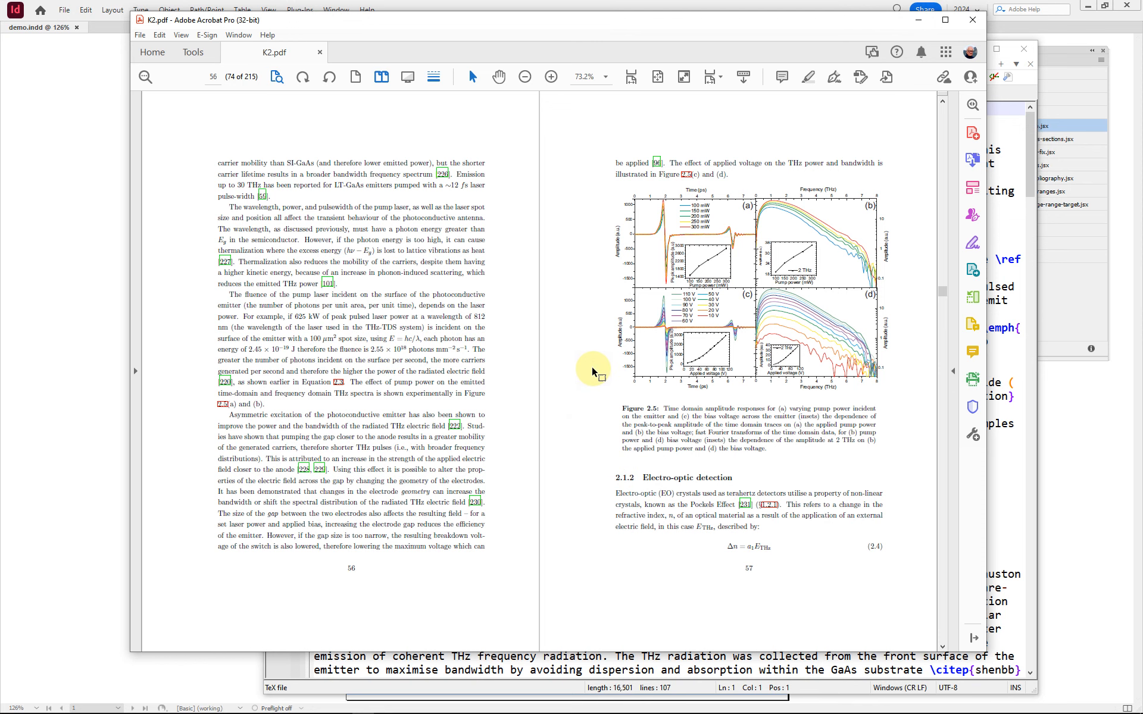
Step: Copy the entire demo.tex source from Notepad++ and paste it into the text frame on page 1 of demo.indd in InDesign
{"action": "key", "text": "alt+Tab"}
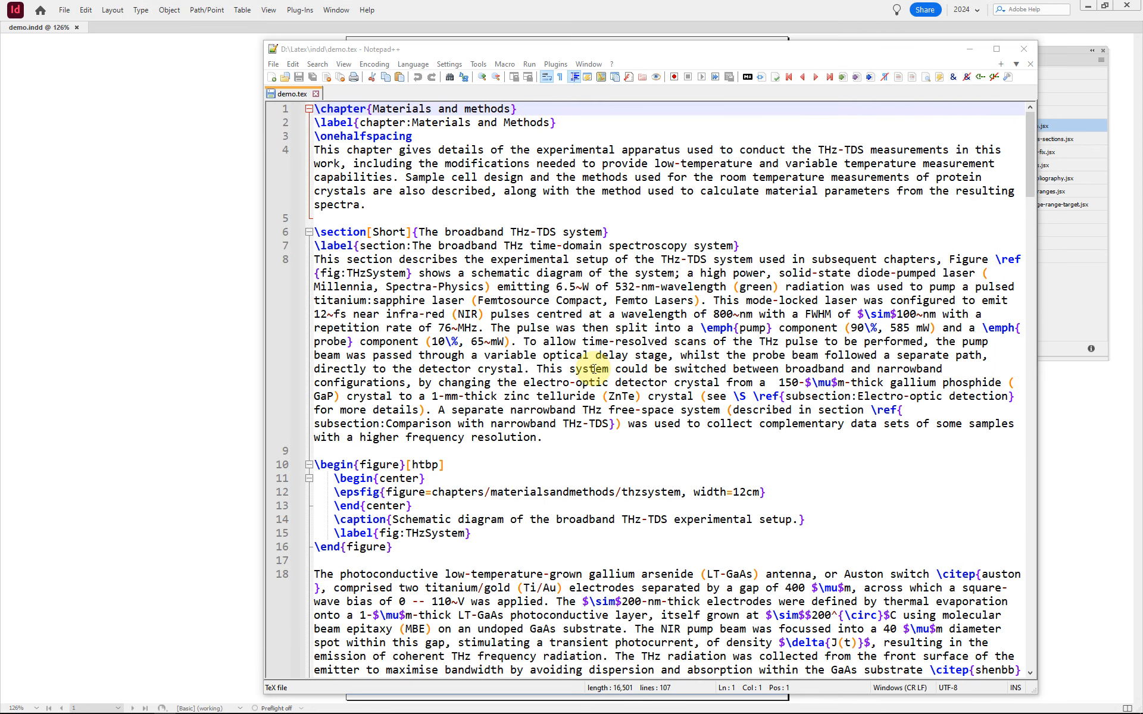
{"action": "left_click", "coordinate": [594, 369]}
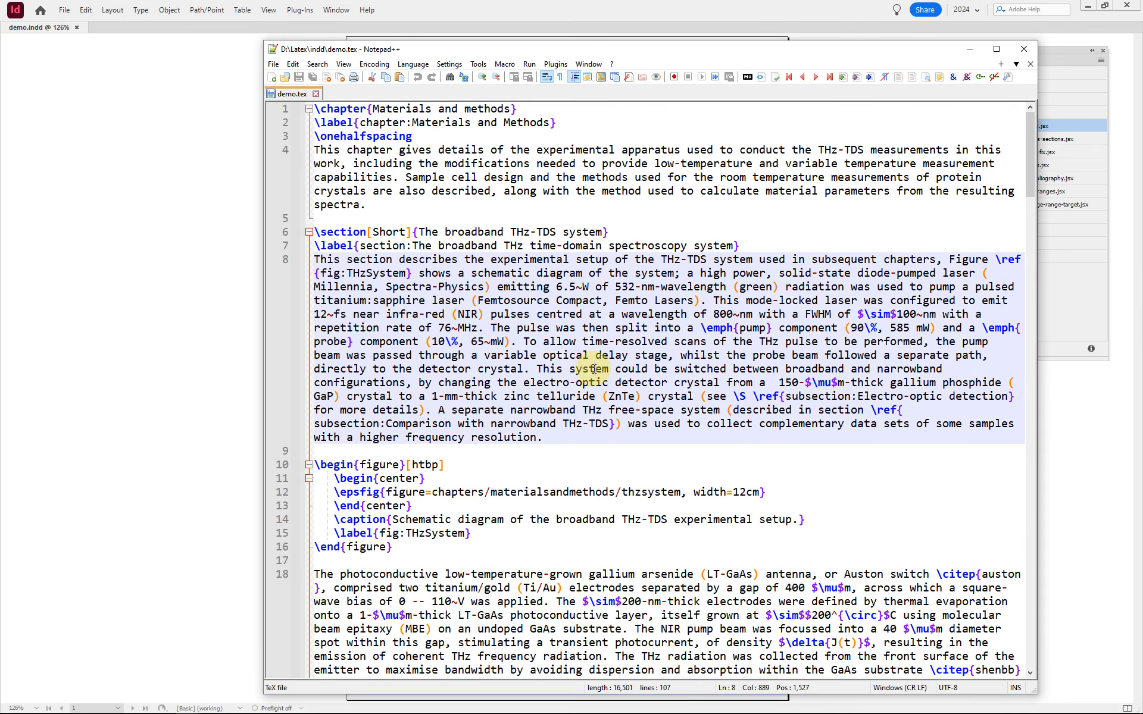
{"action": "key", "text": "ctrl+a"}
{"action": "key", "text": "ctrl+c"}
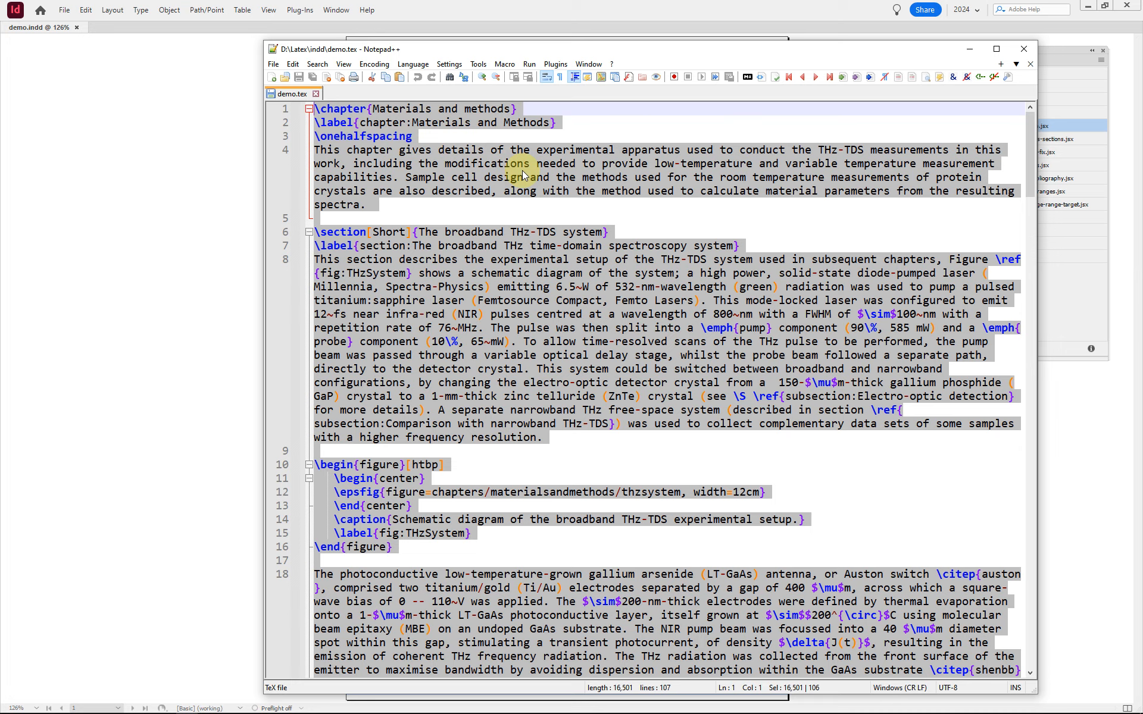
{"action": "key", "text": "alt+Tab"}
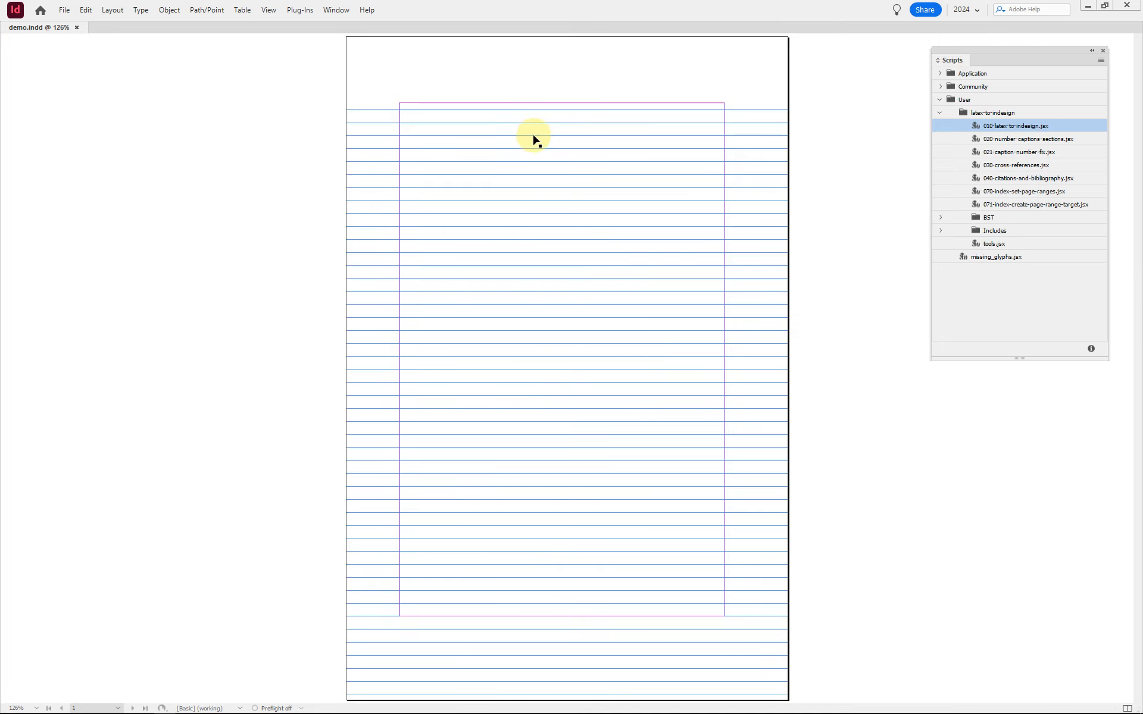
{"action": "left_click", "coordinate": [526, 143]}
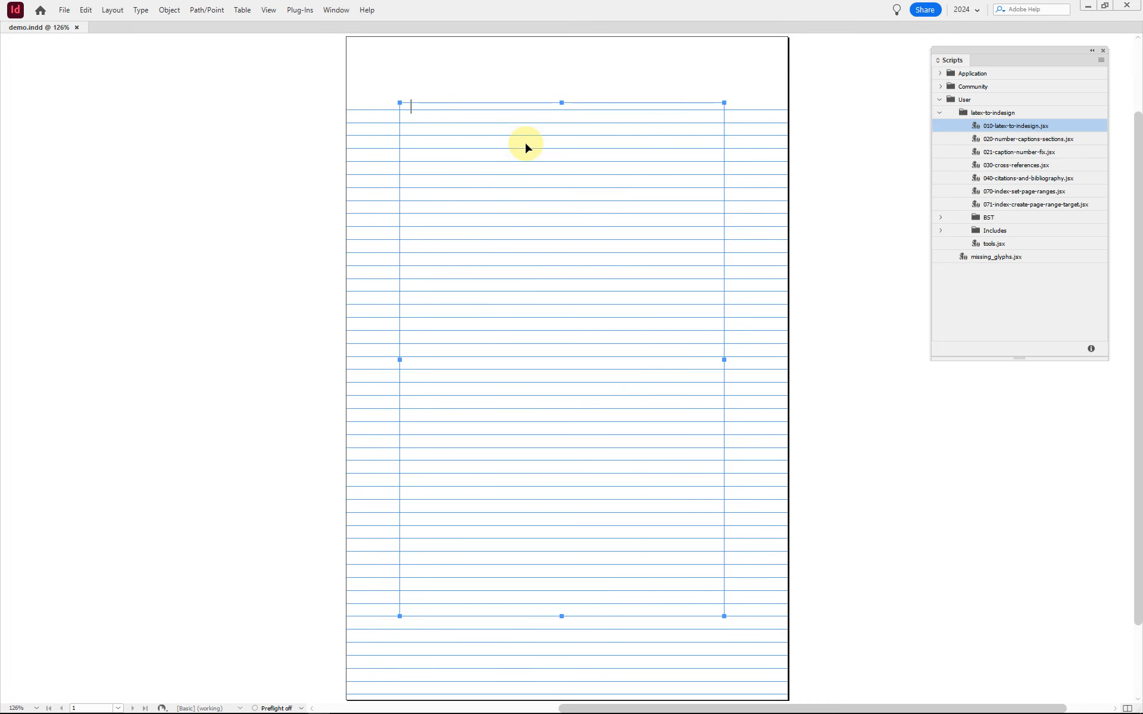
{"action": "key", "text": "ctrl+v"}
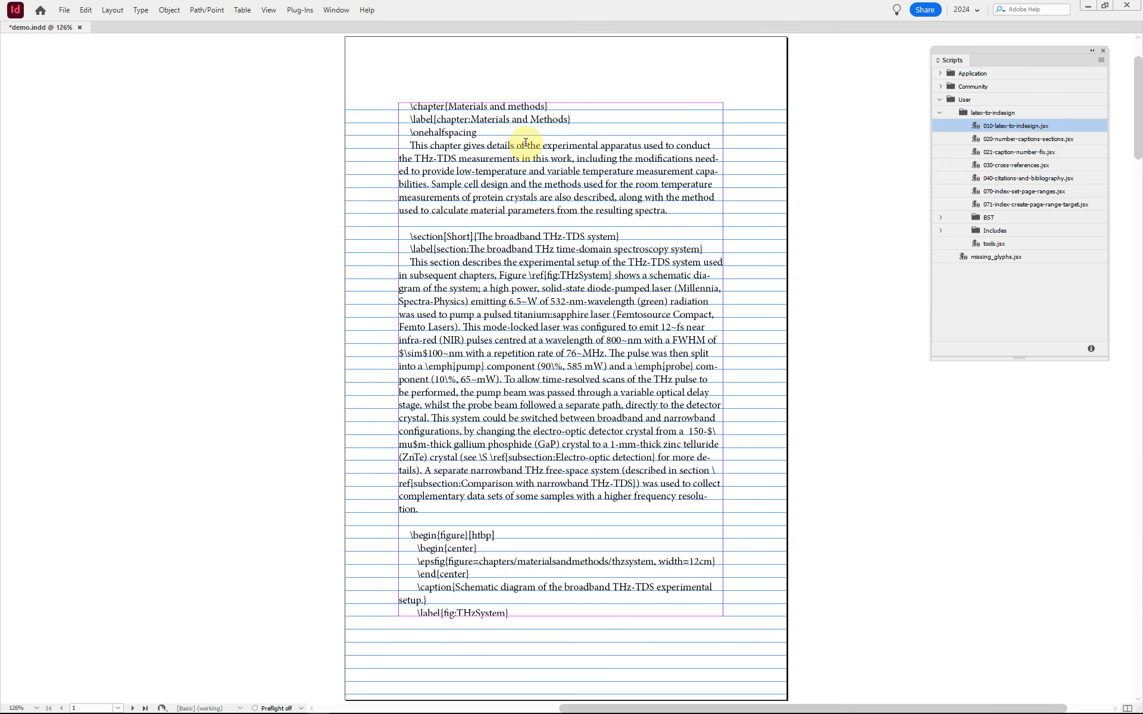
Step: Page through the pasted LaTeX text as far as page 7, and return to page 1
{"action": "key", "text": "alt+Page_Down"}
{"action": "key", "text": "alt+Page_Down"}
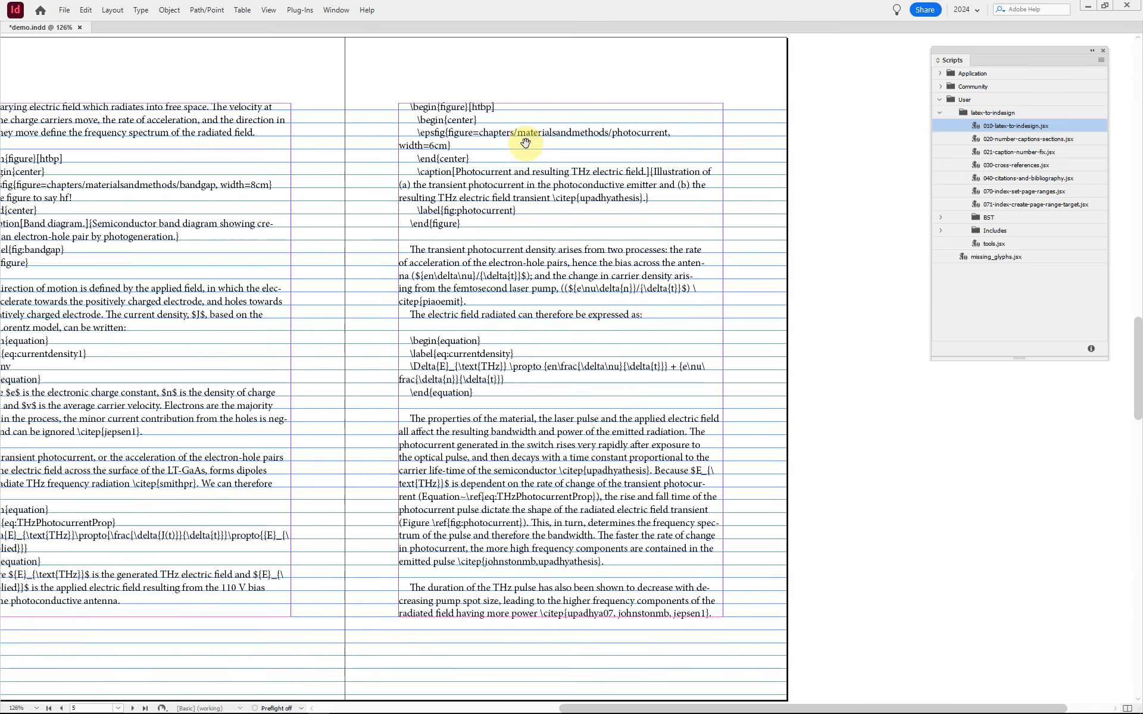
{"action": "key", "text": "alt+Page_Down"}
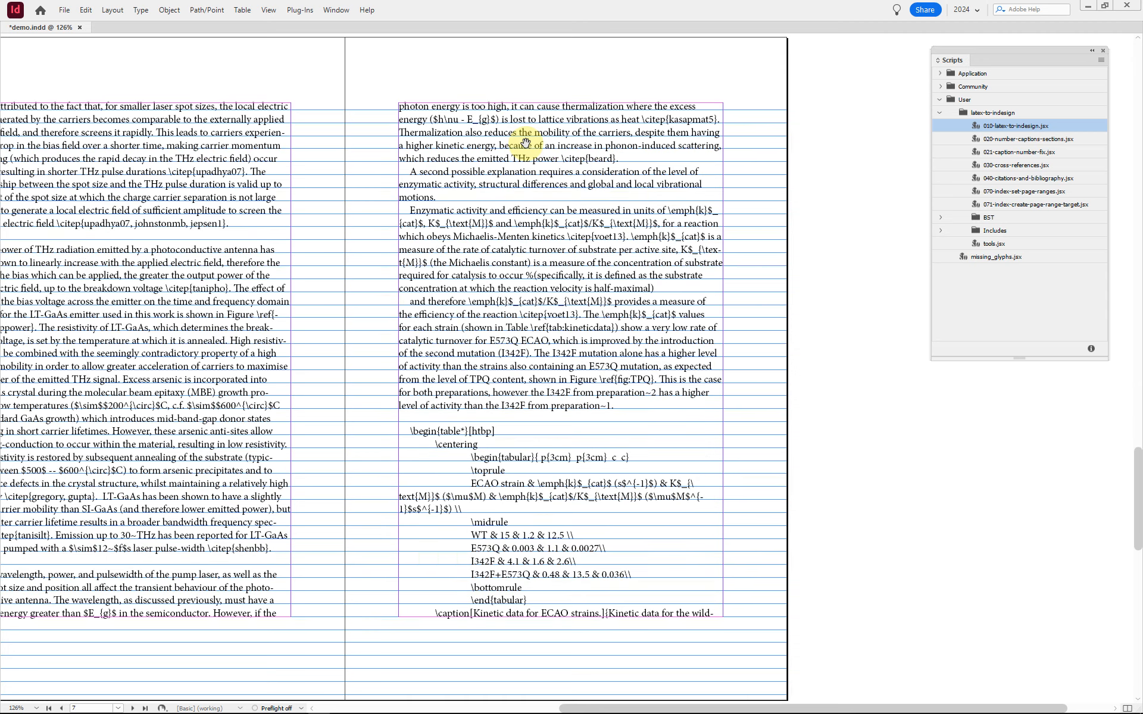
{"action": "key", "text": "alt+Page_Up"}
{"action": "key", "text": "alt+Page_Up"}
{"action": "key", "text": "alt+Page_Up"}
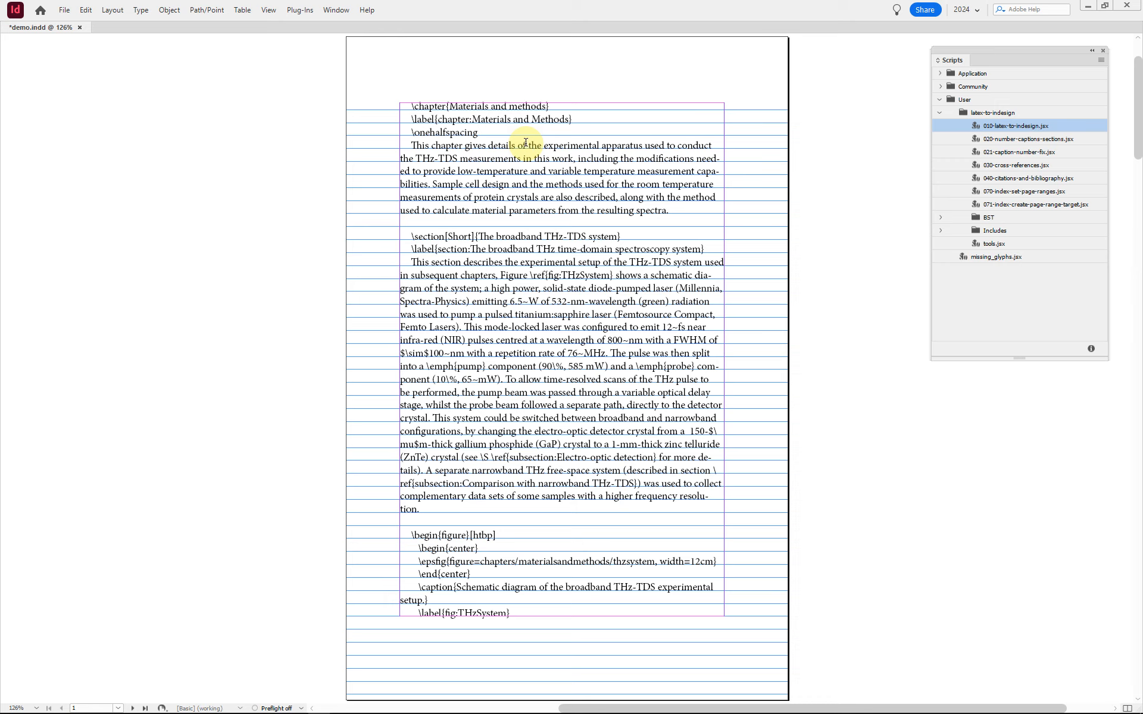
Step: Hide the baseline grid and display the document's paragraph styles with nothing selected
{"action": "left_click", "coordinate": [526, 142]}
{"action": "key", "text": "ctrl+alt+apostrophe"}
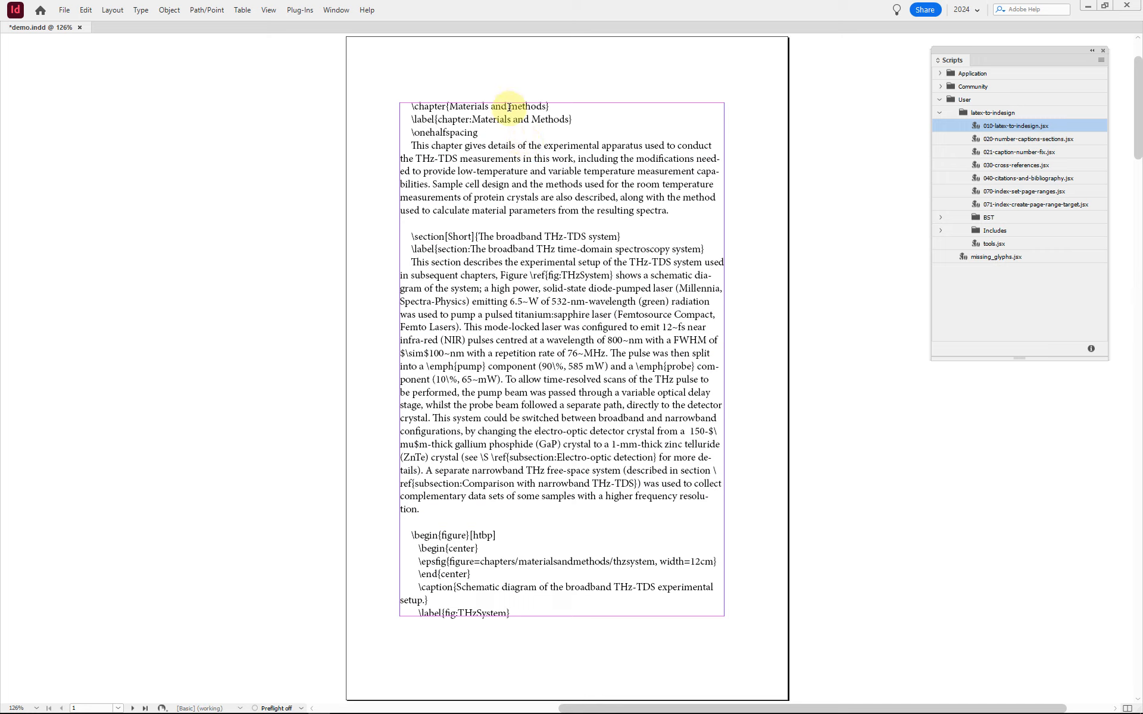
{"action": "key", "text": "Escape"}
{"action": "left_click", "coordinate": [680, 78]}
{"action": "key", "text": "F11"}
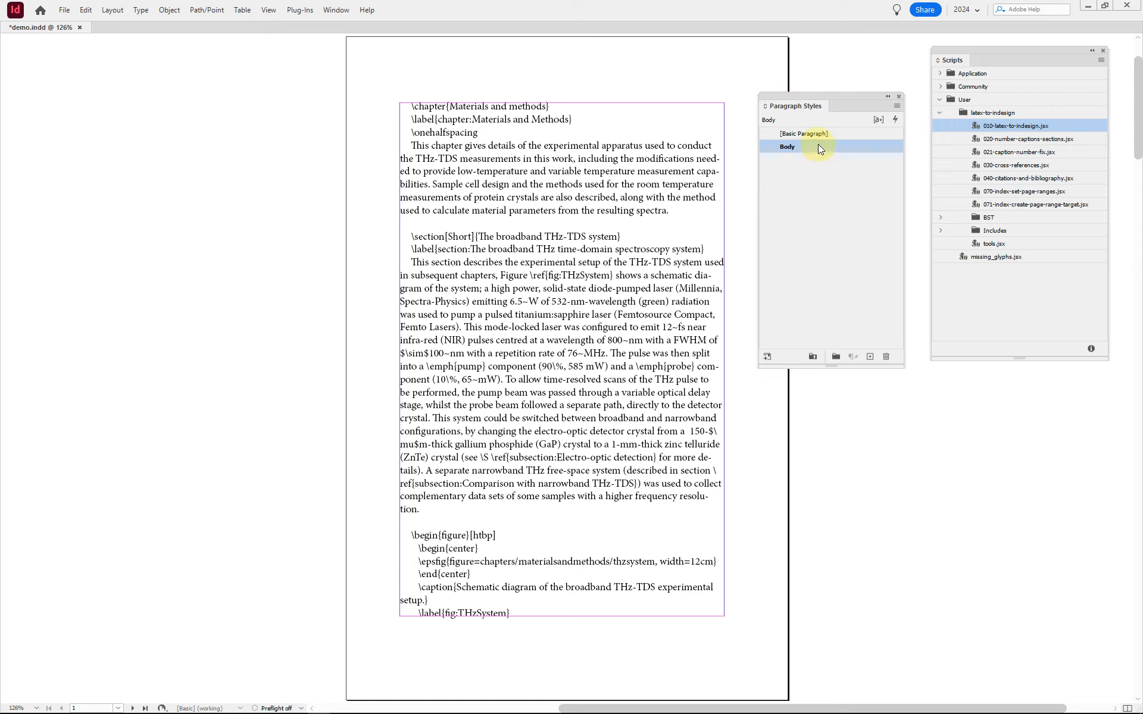
{"action": "double_click", "coordinate": [658, 155]}
{"action": "left_click", "coordinate": [625, 146]}
{"action": "left_click", "coordinate": [598, 171]}
{"action": "left_click", "coordinate": [545, 147]}
{"action": "left_click", "coordinate": [490, 155]}
Step: Display the character, object, table and cell styles as well, and move the paragraph styles list slightly away from the text
{"action": "key", "text": "shift+F11"}
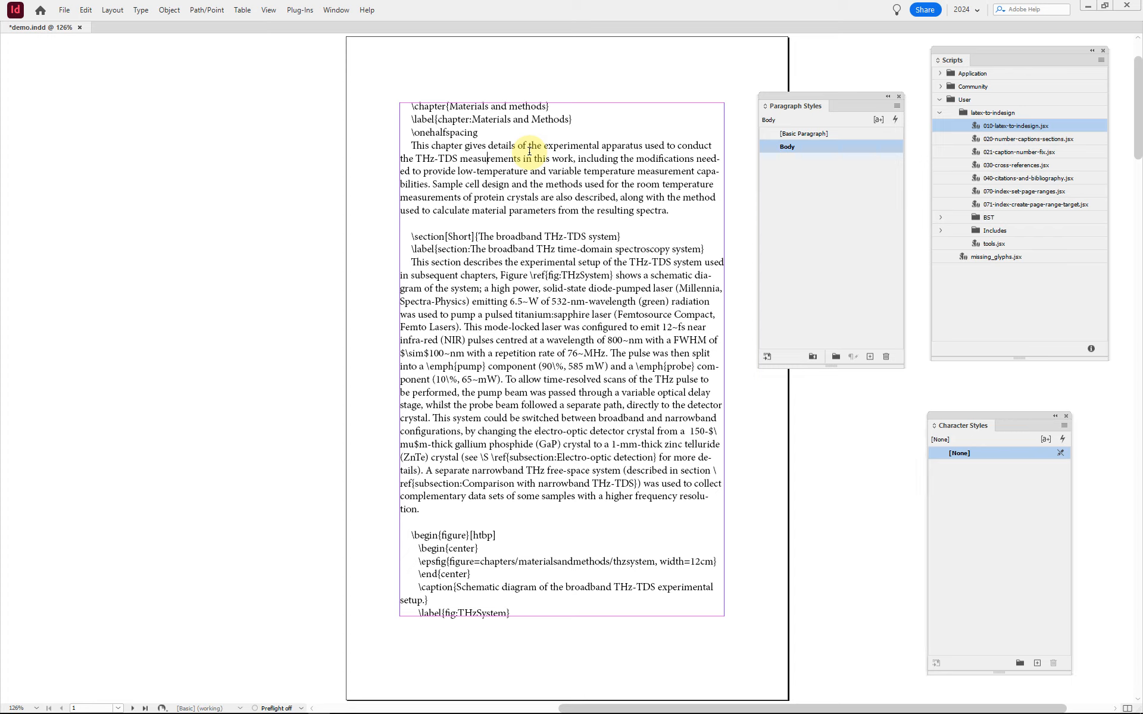
{"action": "key", "text": "ctrl+F7"}
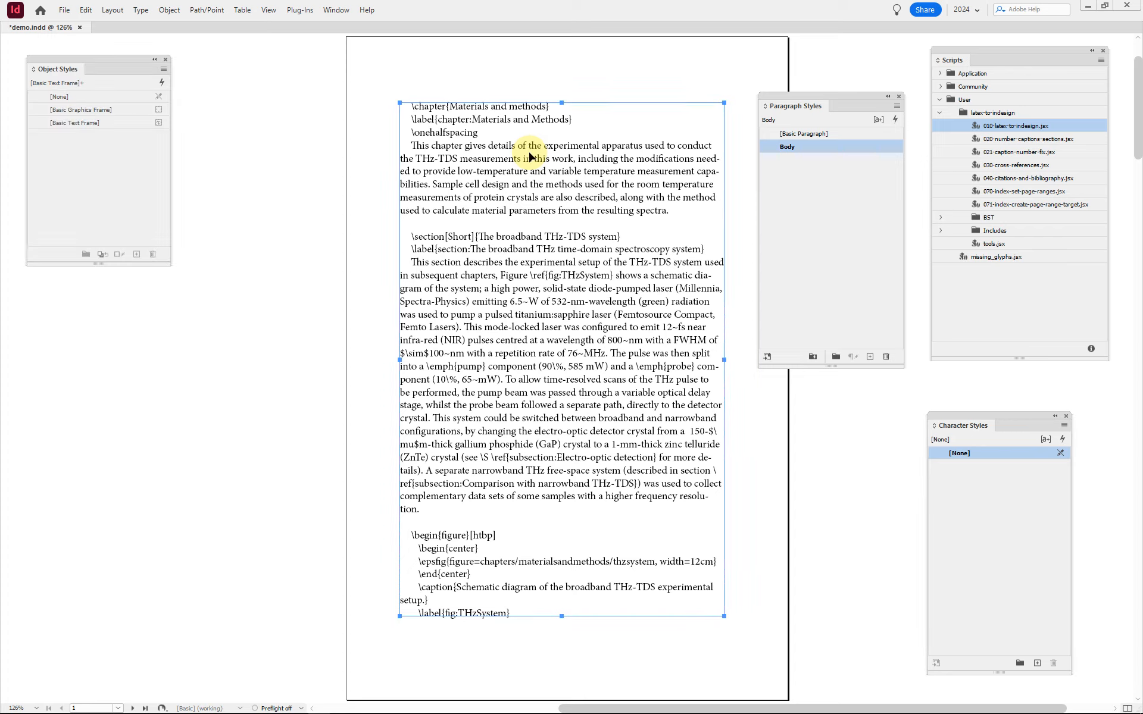
{"action": "key", "text": "Escape"}
{"action": "key", "text": "shift+F9"}
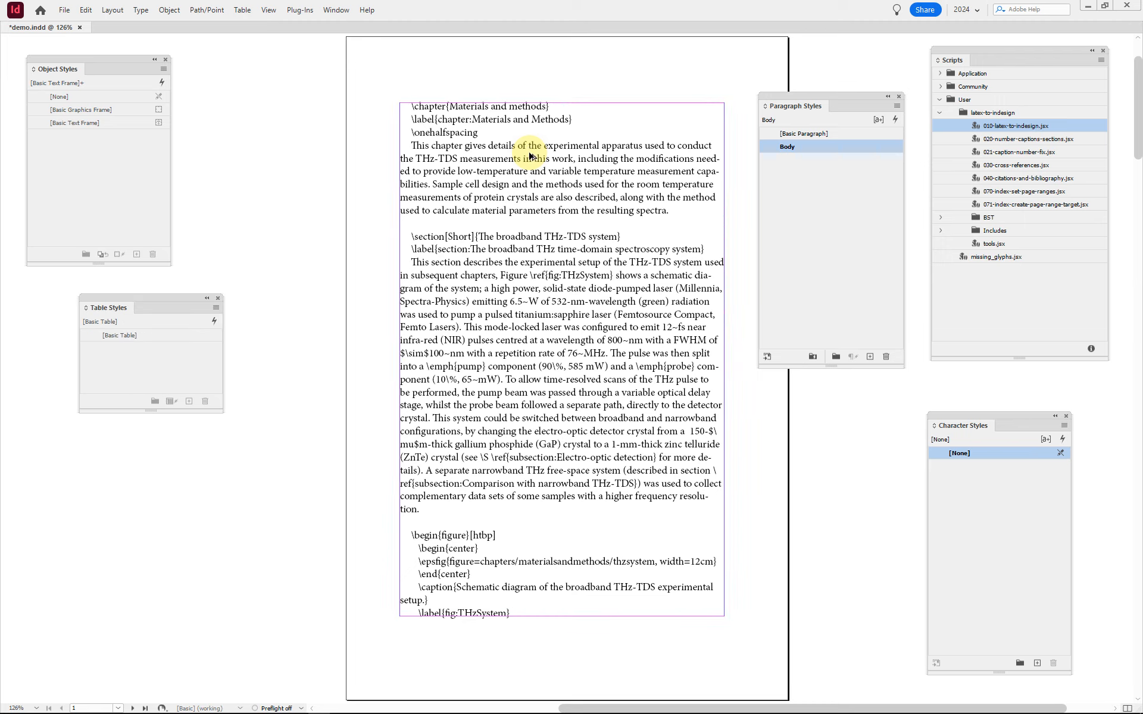
{"action": "key", "text": "ctrl+F9"}
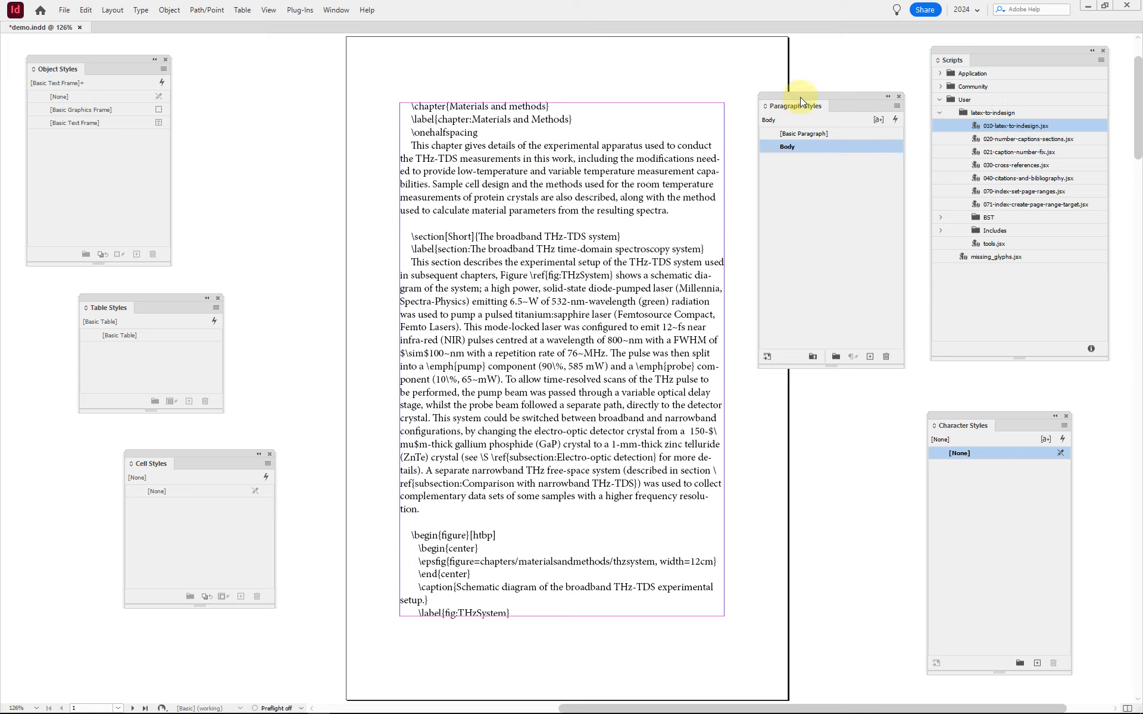
{"action": "left_click_drag", "start_coordinate": [799, 97], "coordinate": [812, 77]}
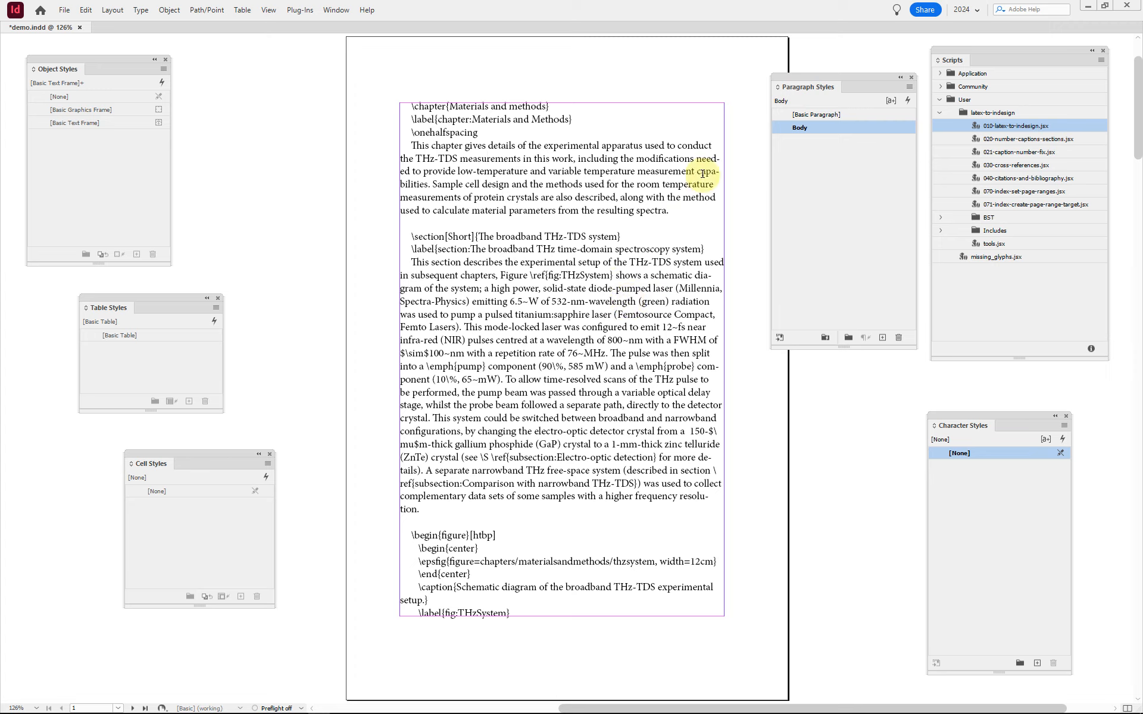
Step: Run the 010-latex-to-indesign.jsx script on the pasted story and dismiss its completion message
{"action": "left_click", "coordinate": [621, 172]}
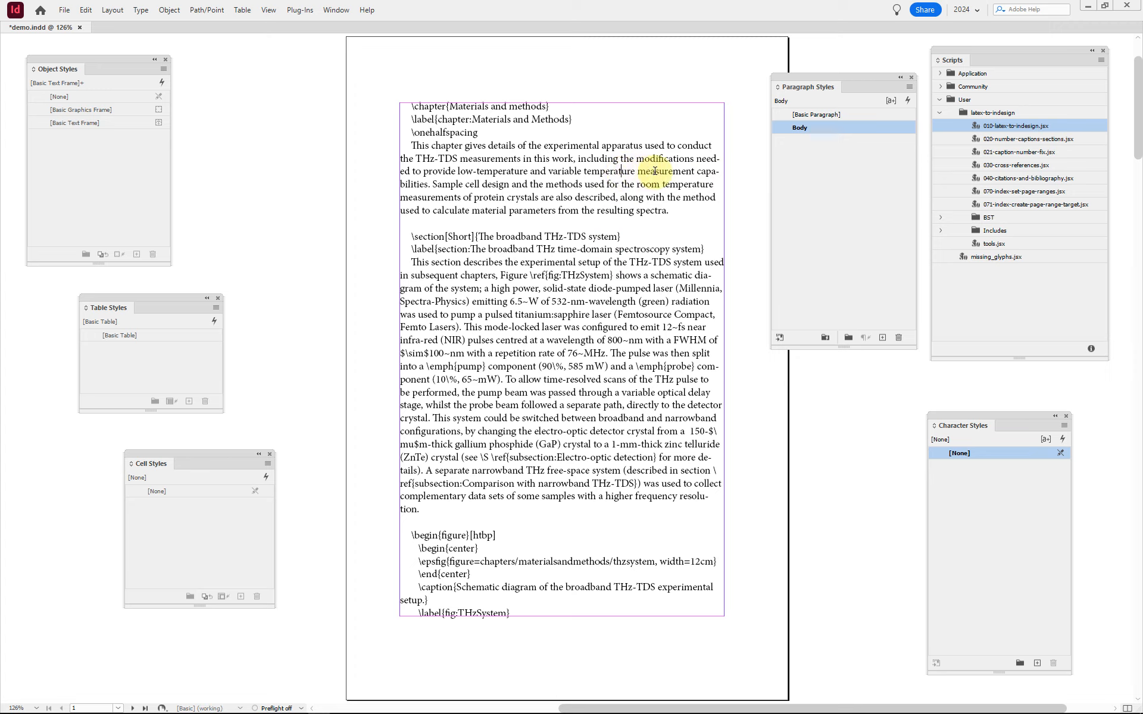
{"action": "left_click", "coordinate": [1007, 127]}
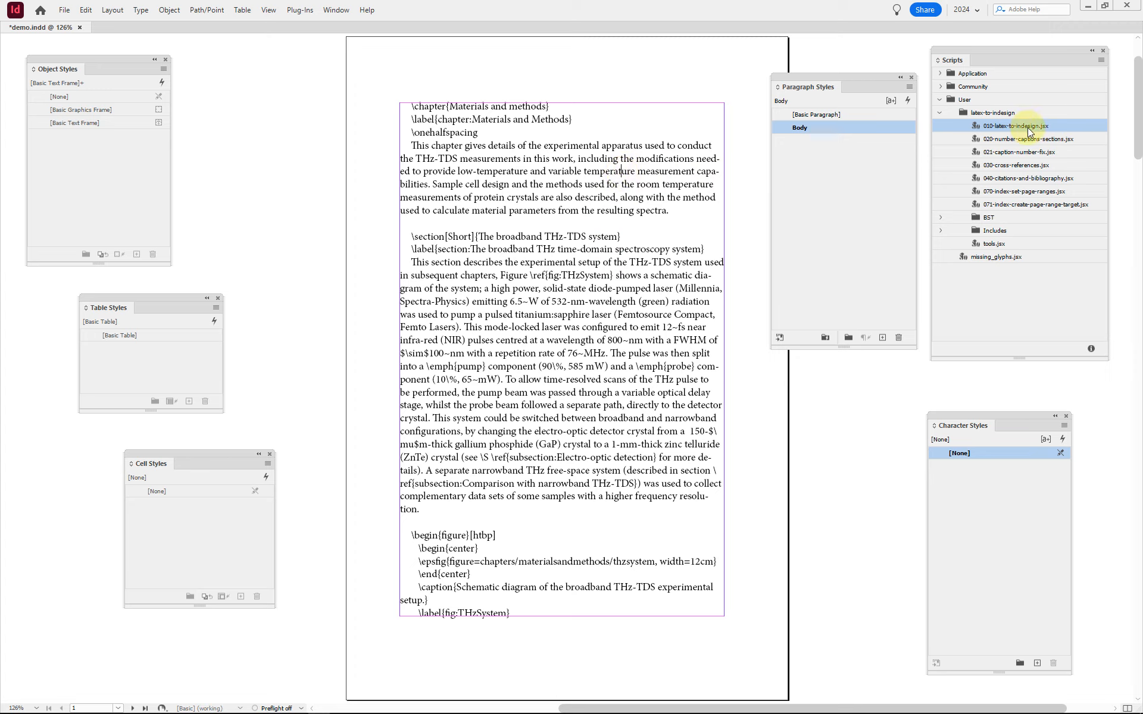
{"action": "right_click", "coordinate": [1028, 127]}
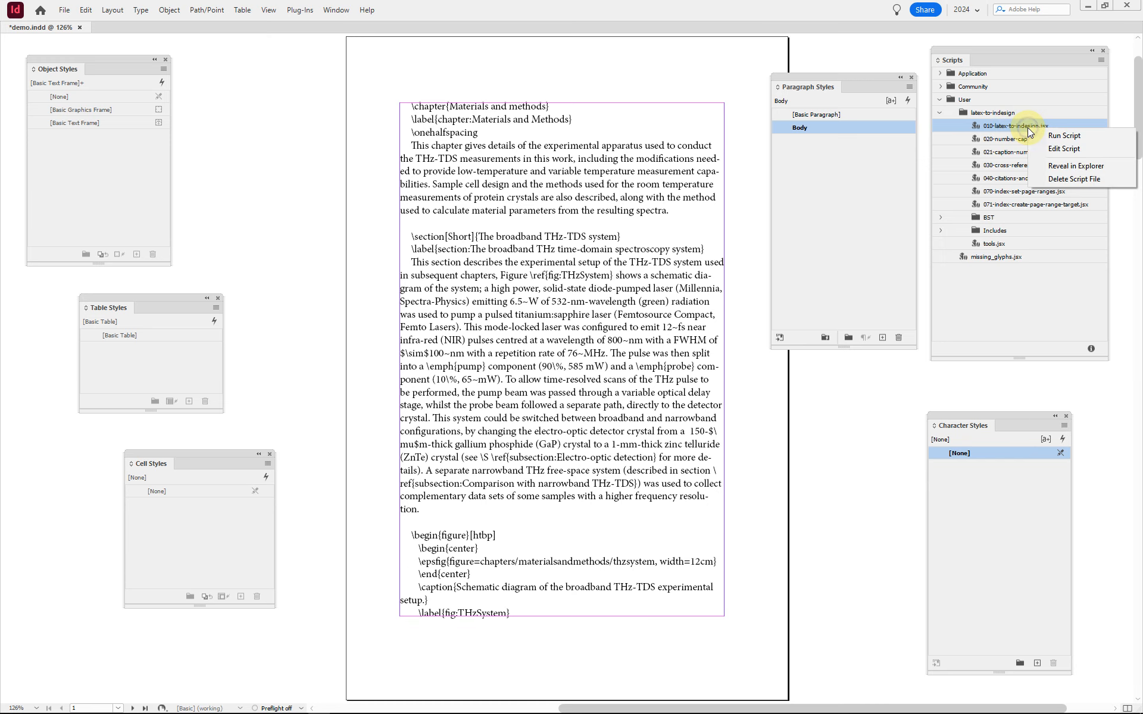
{"action": "left_click", "coordinate": [1095, 140]}
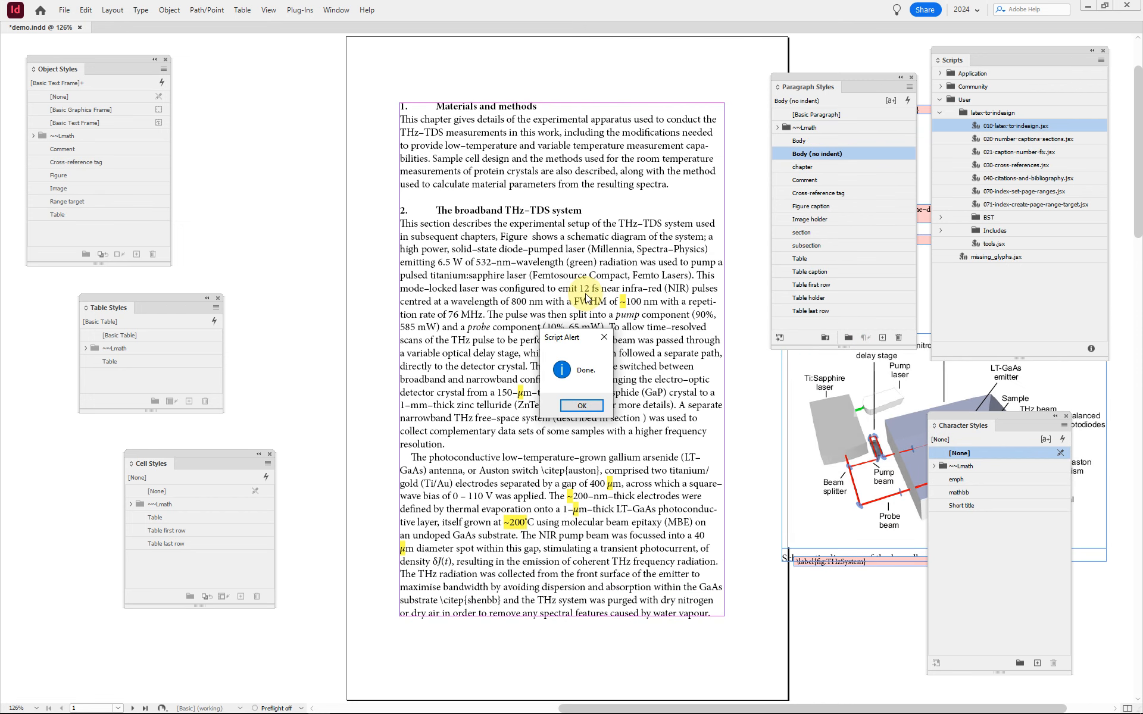
{"action": "left_click", "coordinate": [596, 408]}
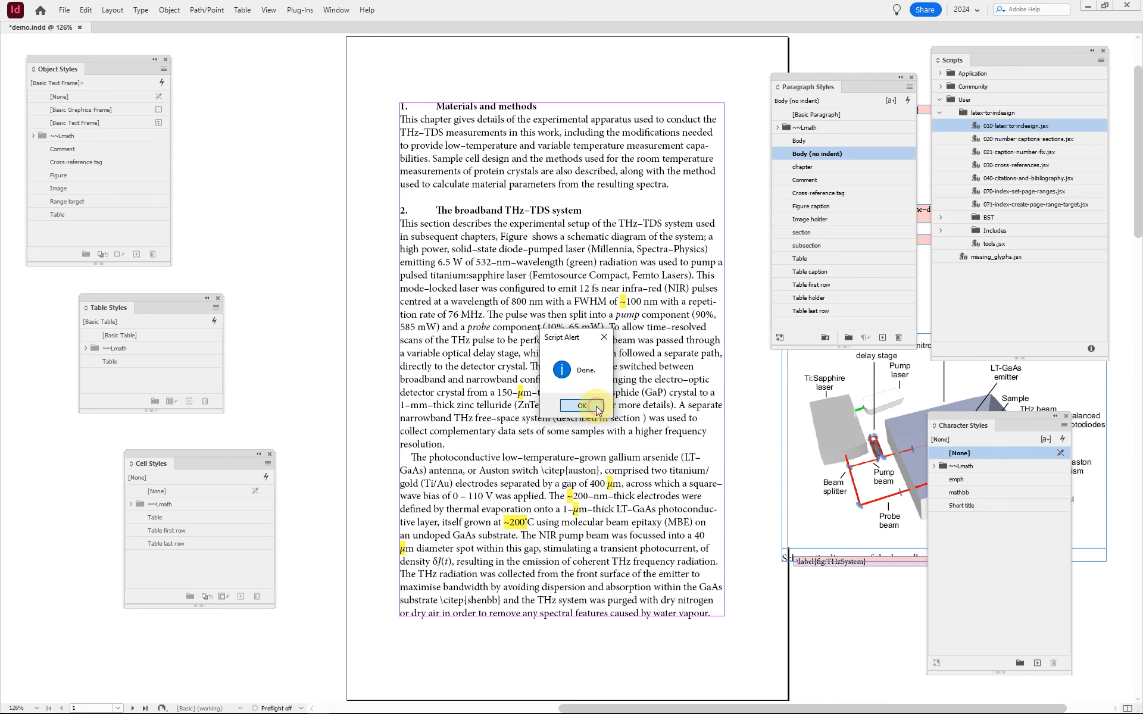
Step: Check which paragraph styles are applied to the section 2 heading, the chapter heading and the first paragraph of section 2
{"action": "left_click", "coordinate": [529, 211]}
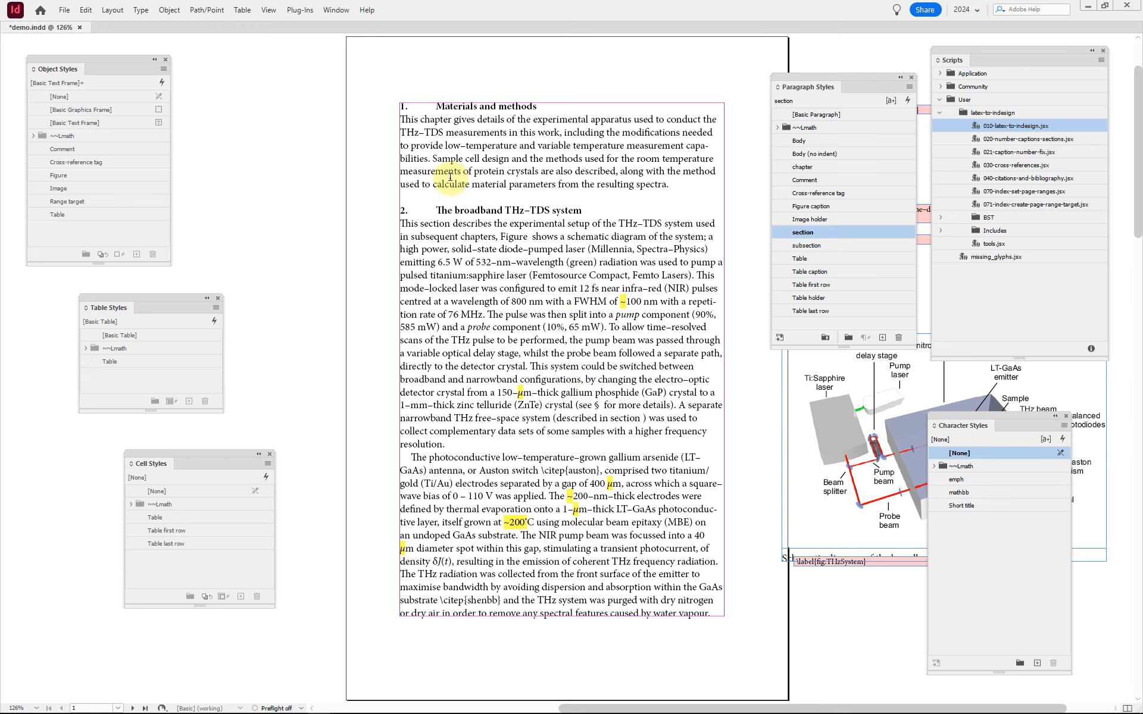
{"action": "left_click", "coordinate": [523, 104]}
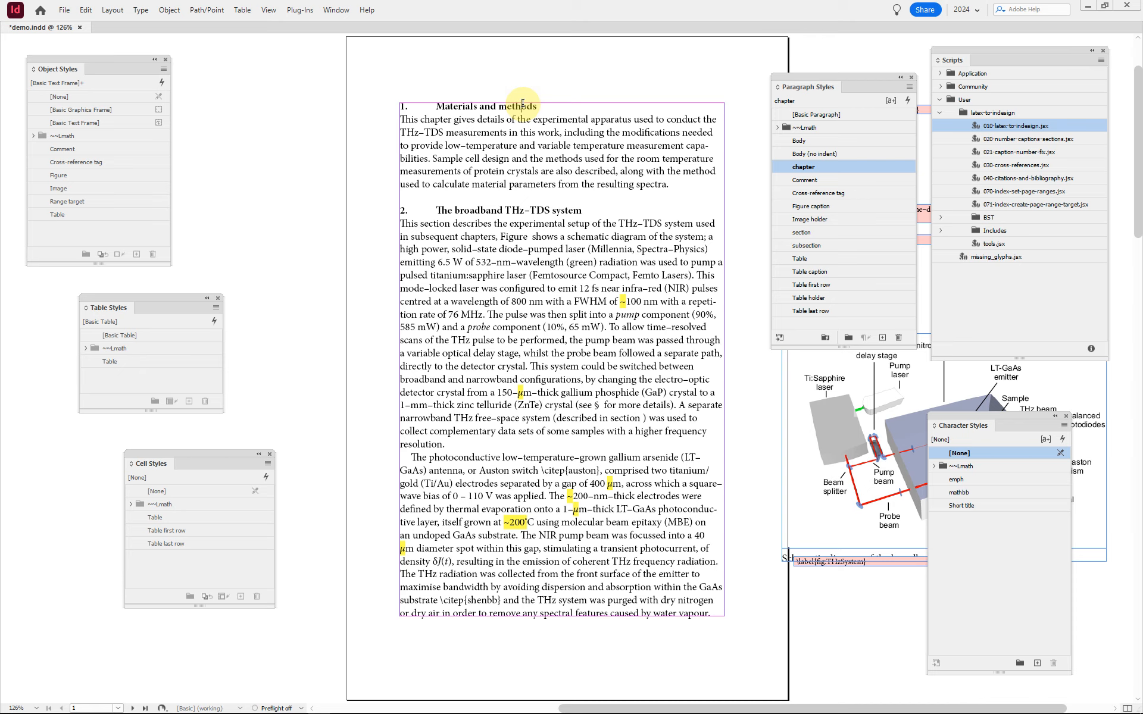
{"action": "left_click", "coordinate": [551, 237]}
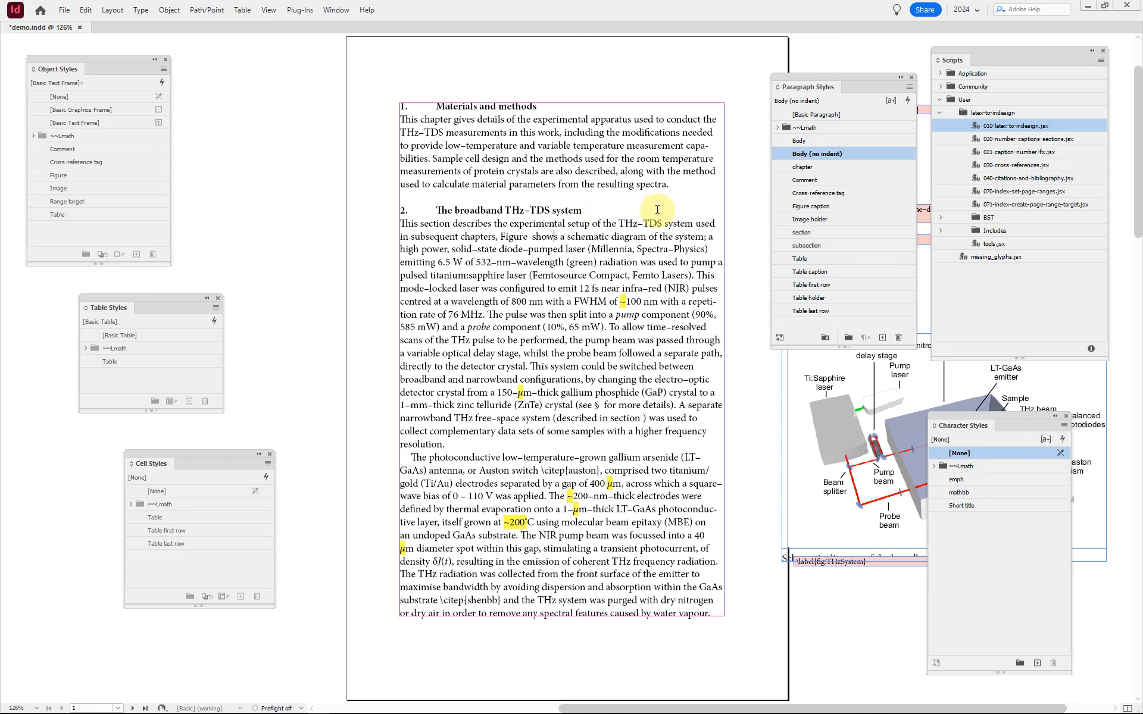
{"action": "left_click", "coordinate": [604, 217]}
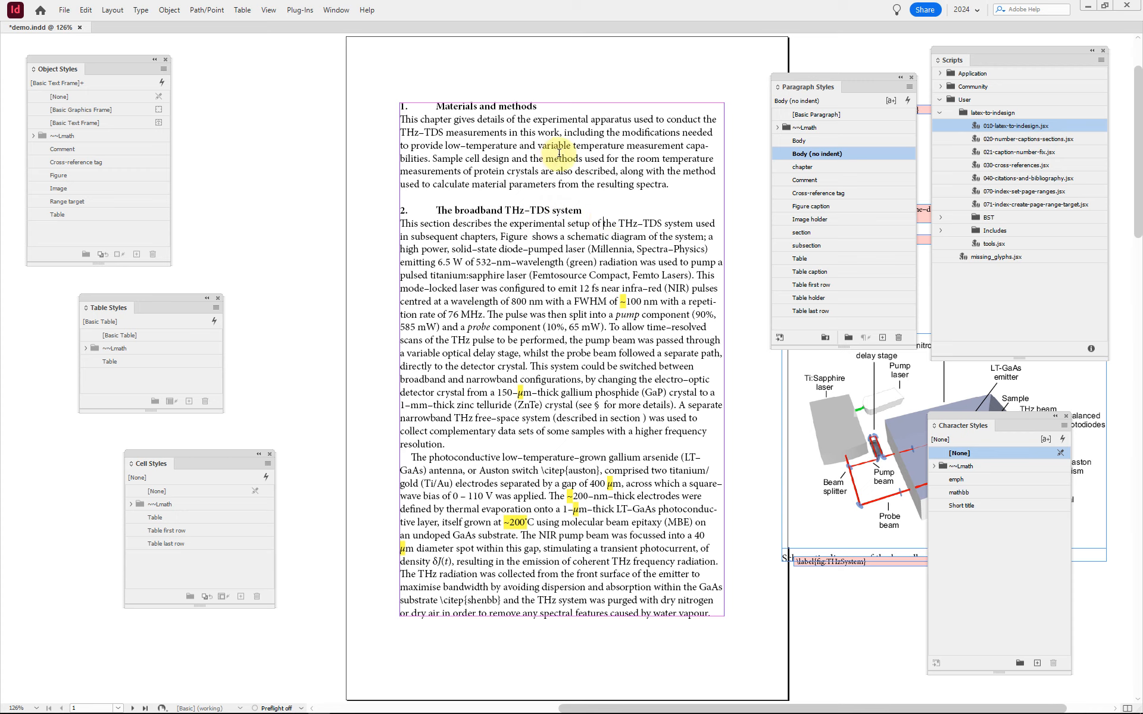
Step: Hide all panels and inspect the label and reference comment frames beside page 1, finishing with the main text frame selected
{"action": "key", "text": "Escape"}
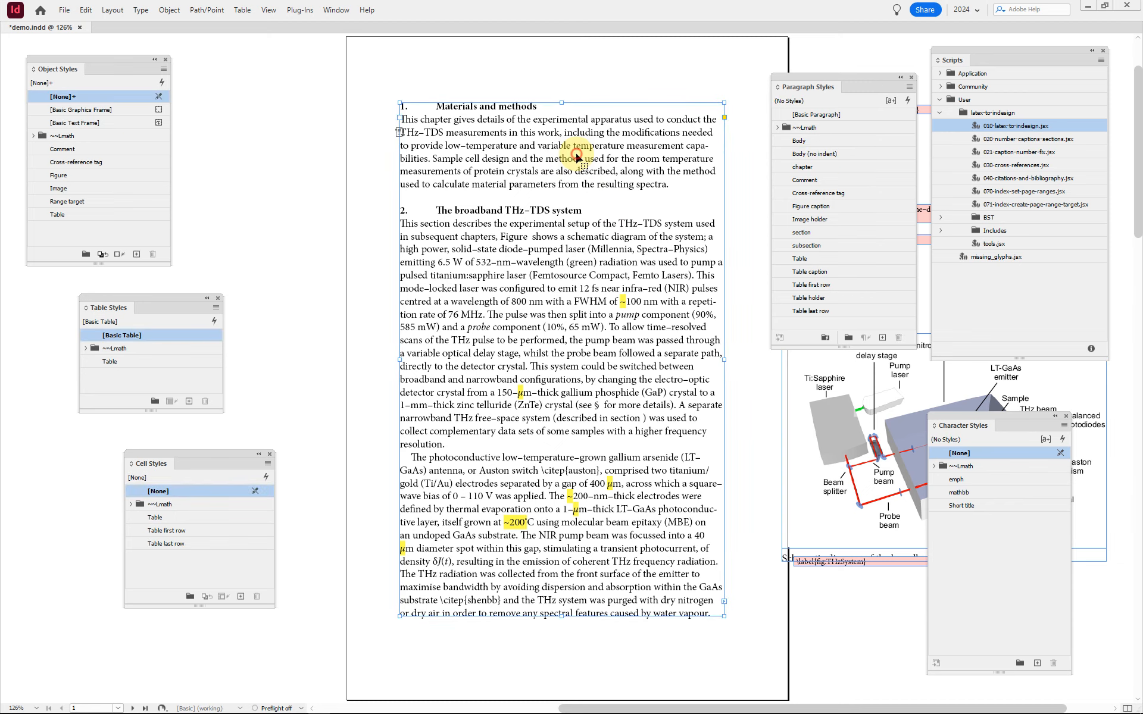
{"action": "key", "text": "Tab"}
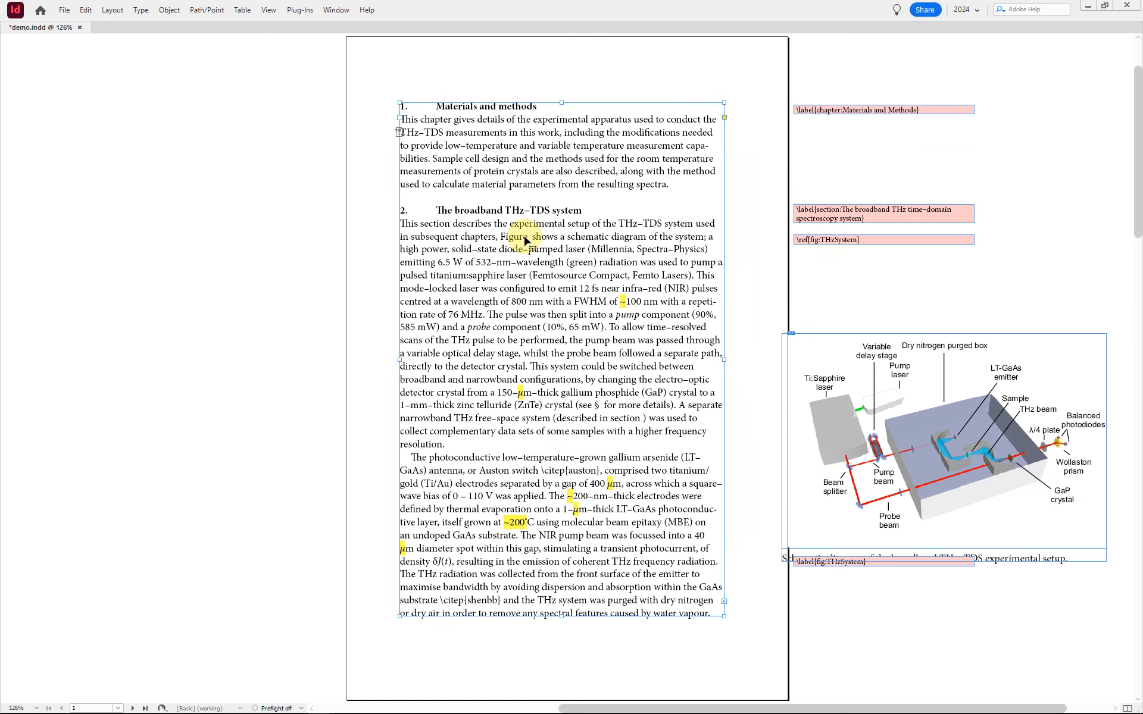
{"action": "left_click", "coordinate": [886, 112]}
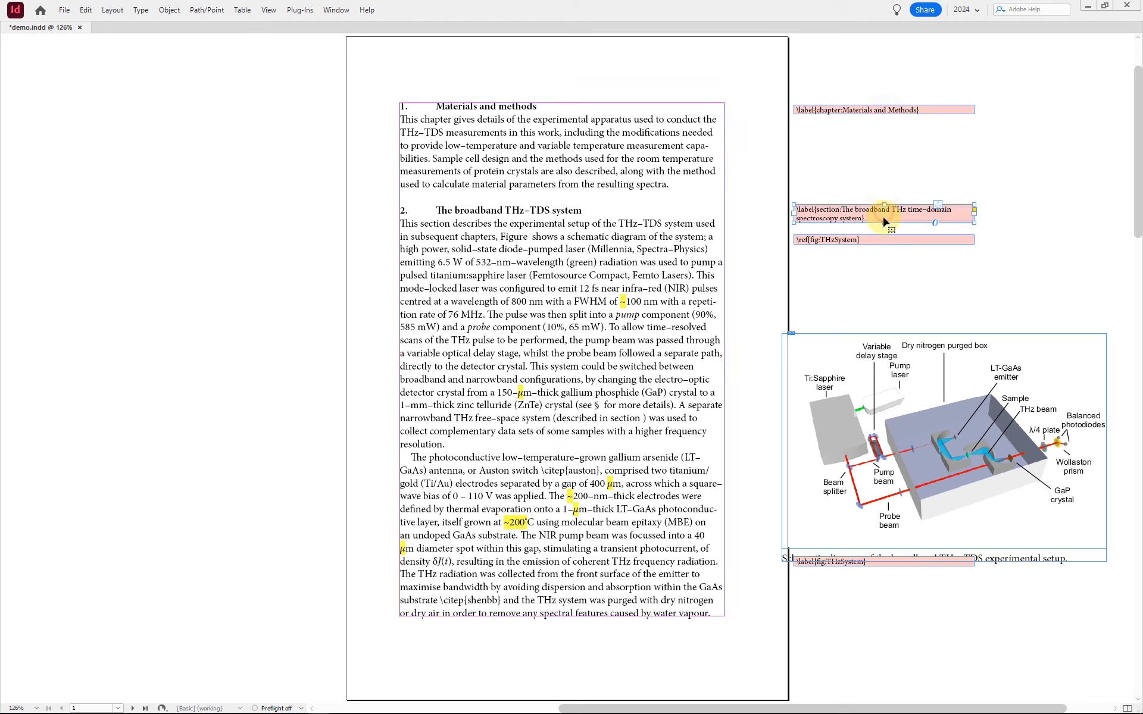
{"action": "left_click", "coordinate": [898, 242]}
{"action": "left_click", "coordinate": [805, 141]}
{"action": "left_click", "coordinate": [831, 107]}
{"action": "left_click", "coordinate": [684, 132]}
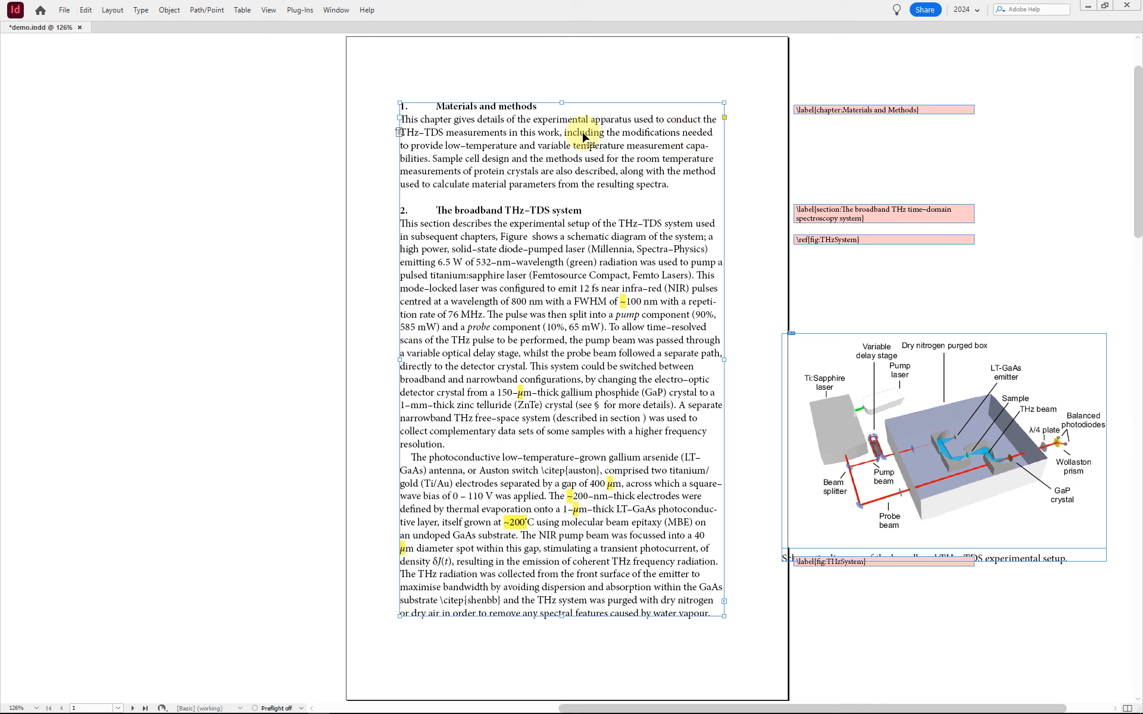
Step: Show the hidden characters and the text threads to reveal where the side frames are anchored in the text
{"action": "left_click", "coordinate": [140, 10]}
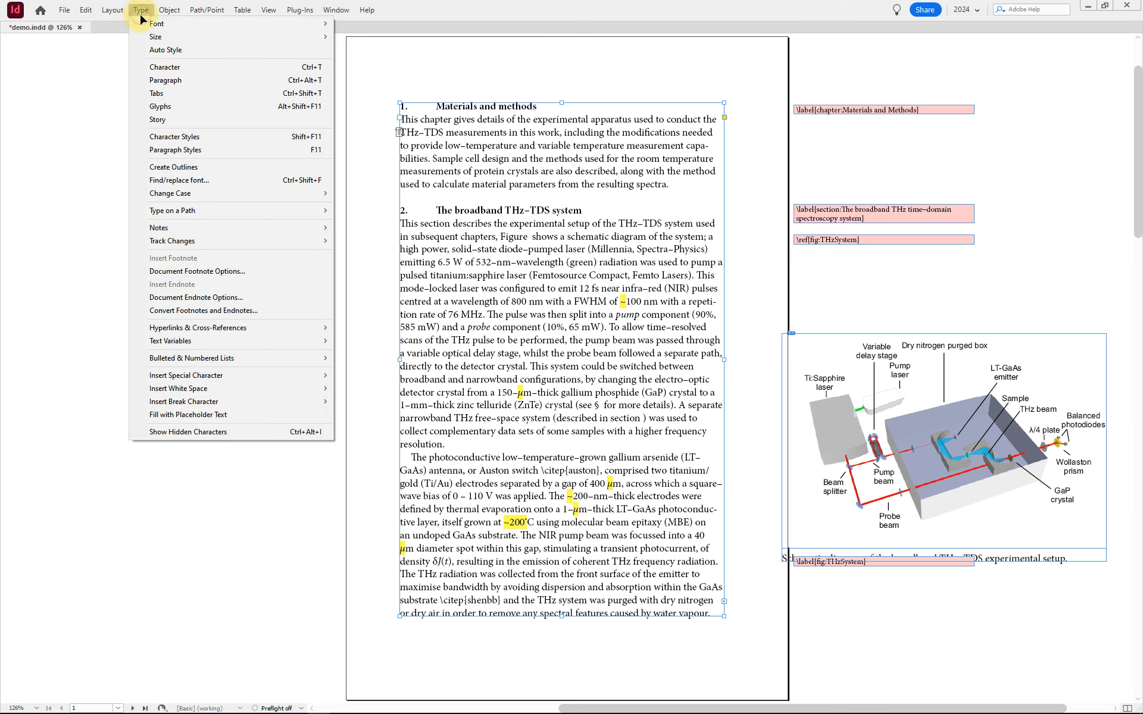
{"action": "left_click", "coordinate": [203, 434]}
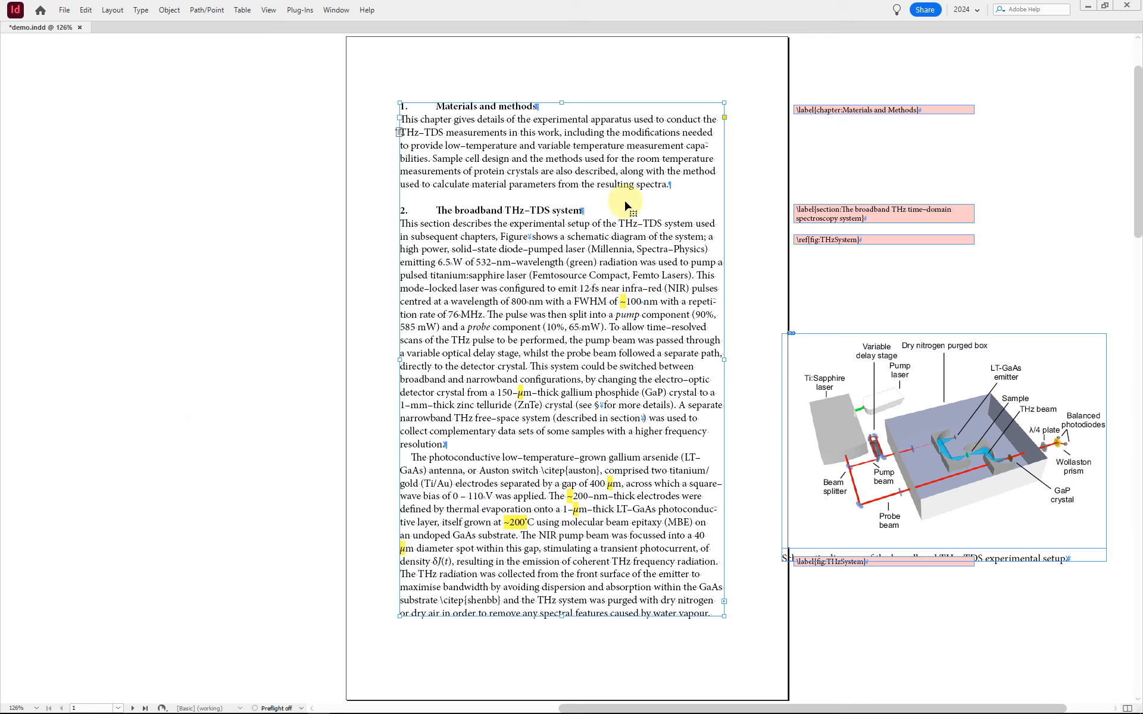
{"action": "left_click", "coordinate": [269, 12]}
{"action": "left_click", "coordinate": [288, 237]}
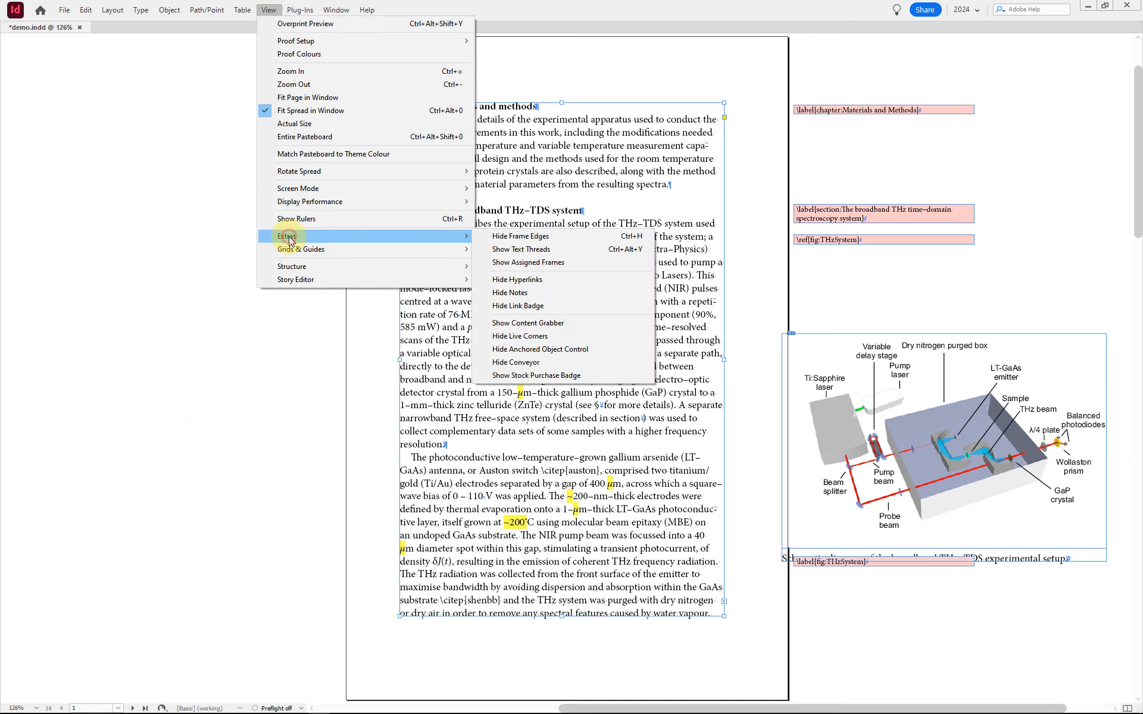
{"action": "left_click", "coordinate": [592, 252]}
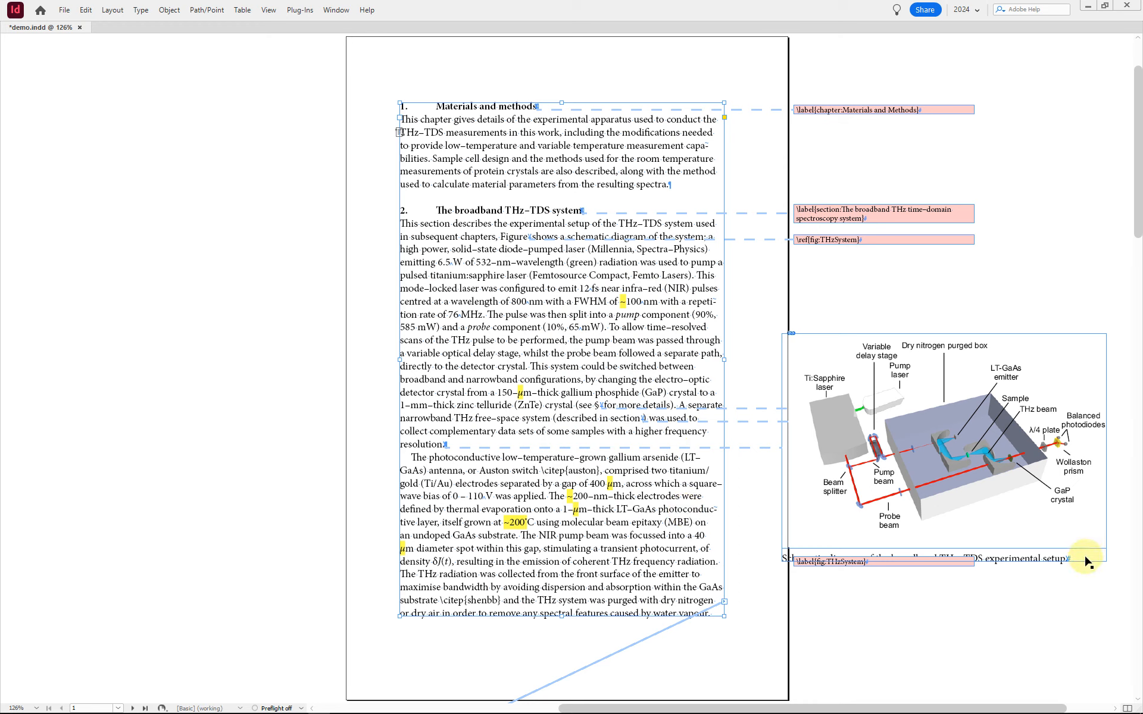
Step: Move the anchored schematic figure frame slightly toward the page and place its fig:THzSystem label comment just below the caption
{"action": "left_click_drag", "start_coordinate": [1086, 562], "coordinate": [1071, 585]}
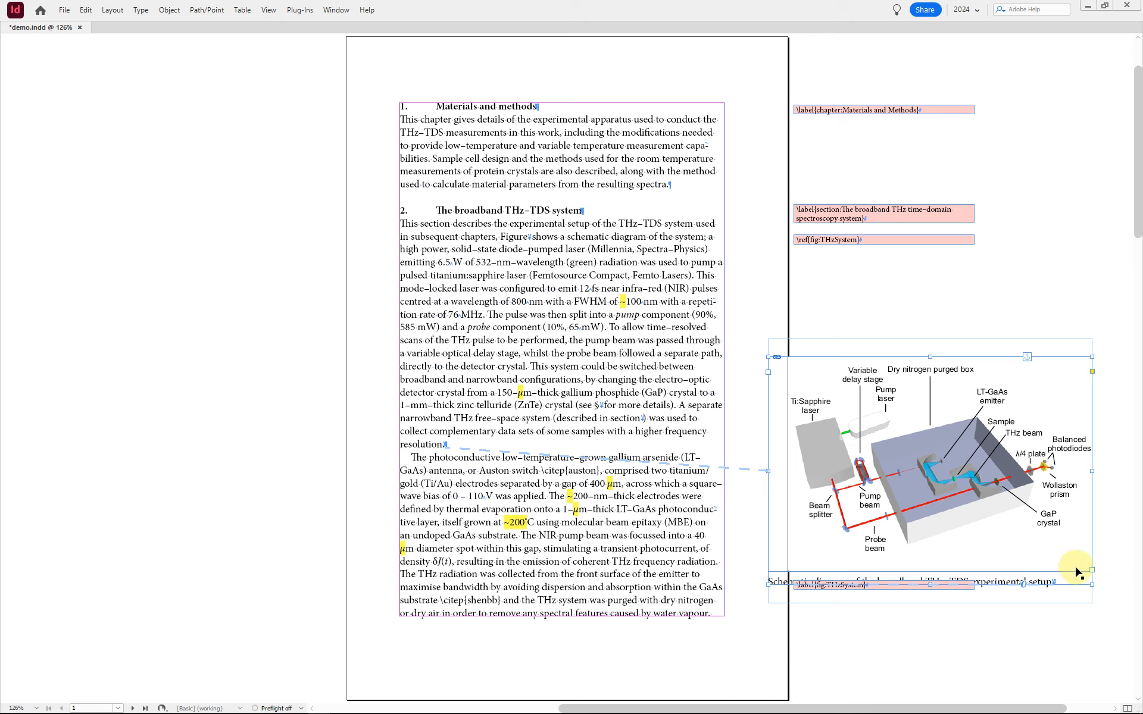
{"action": "left_click_drag", "start_coordinate": [1070, 554], "coordinate": [1065, 537]}
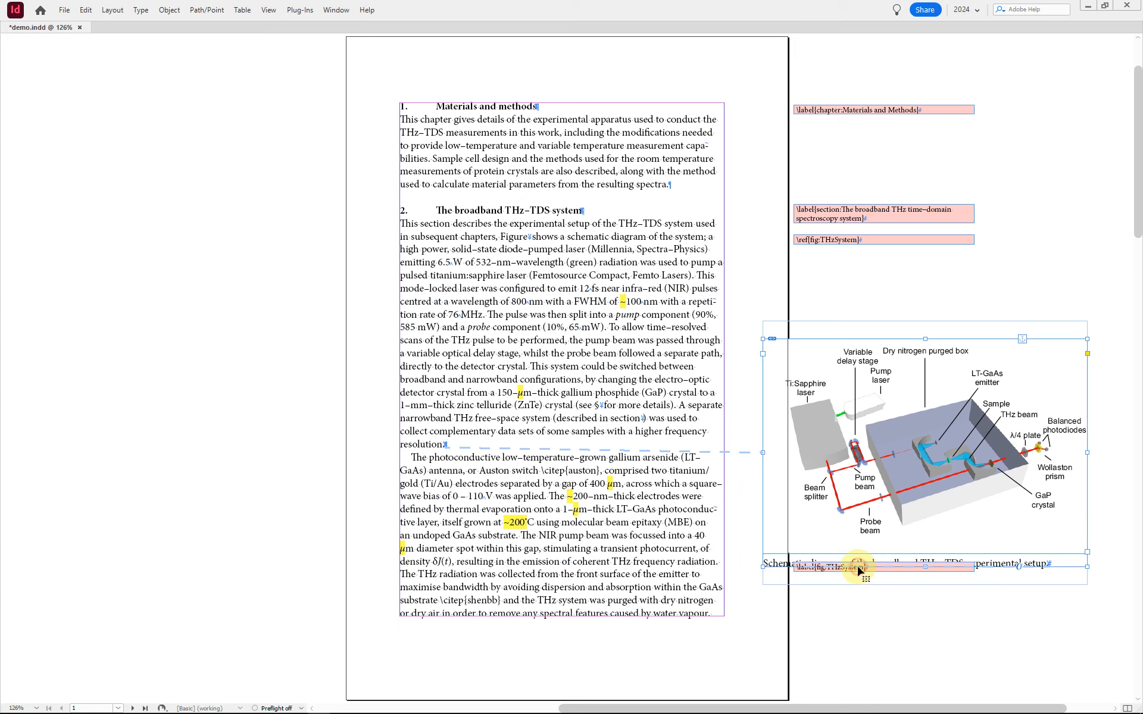
{"action": "left_click", "coordinate": [877, 584]}
{"action": "left_click", "coordinate": [886, 568]}
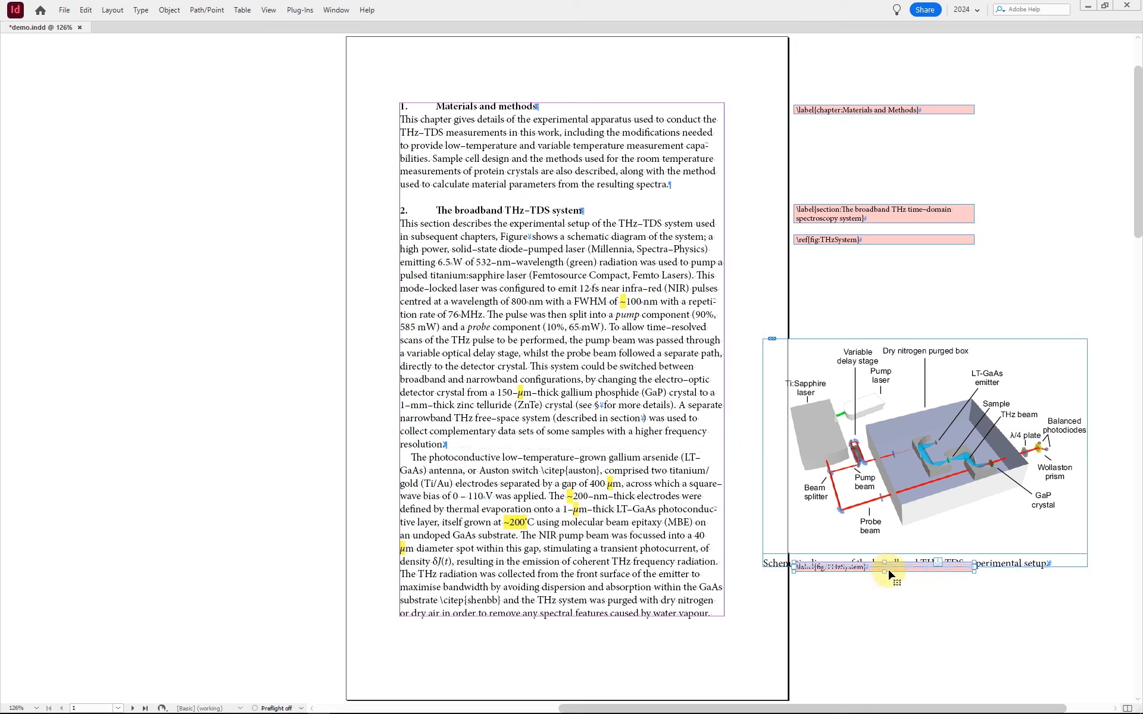
{"action": "left_click_drag", "start_coordinate": [898, 570], "coordinate": [909, 591]}
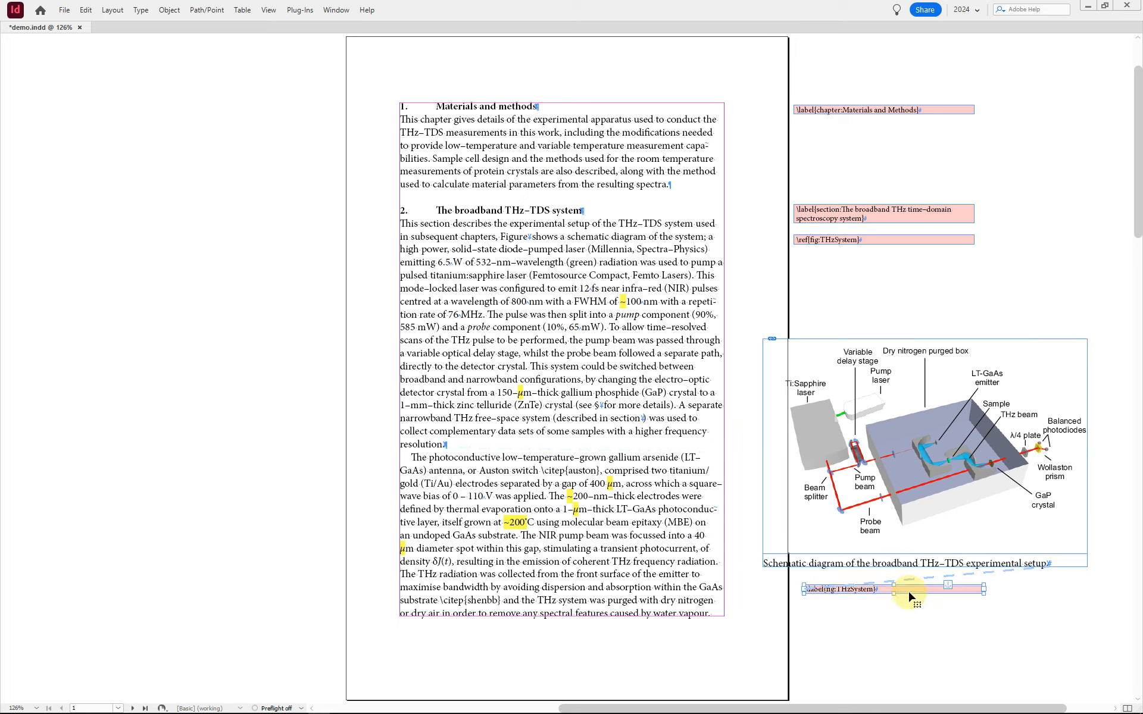
Step: Inspect the schematic figure's holder frame, nested image and caption text, leaving the holder frame selected
{"action": "left_click", "coordinate": [1071, 566]}
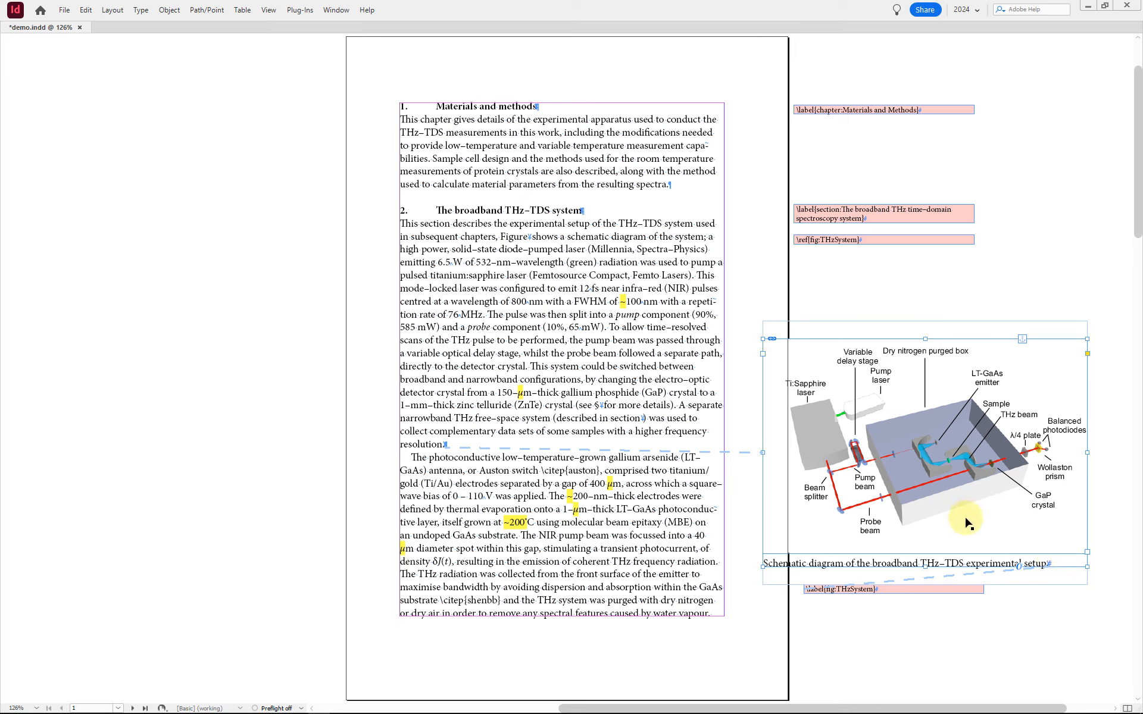
{"action": "double_click", "coordinate": [993, 519]}
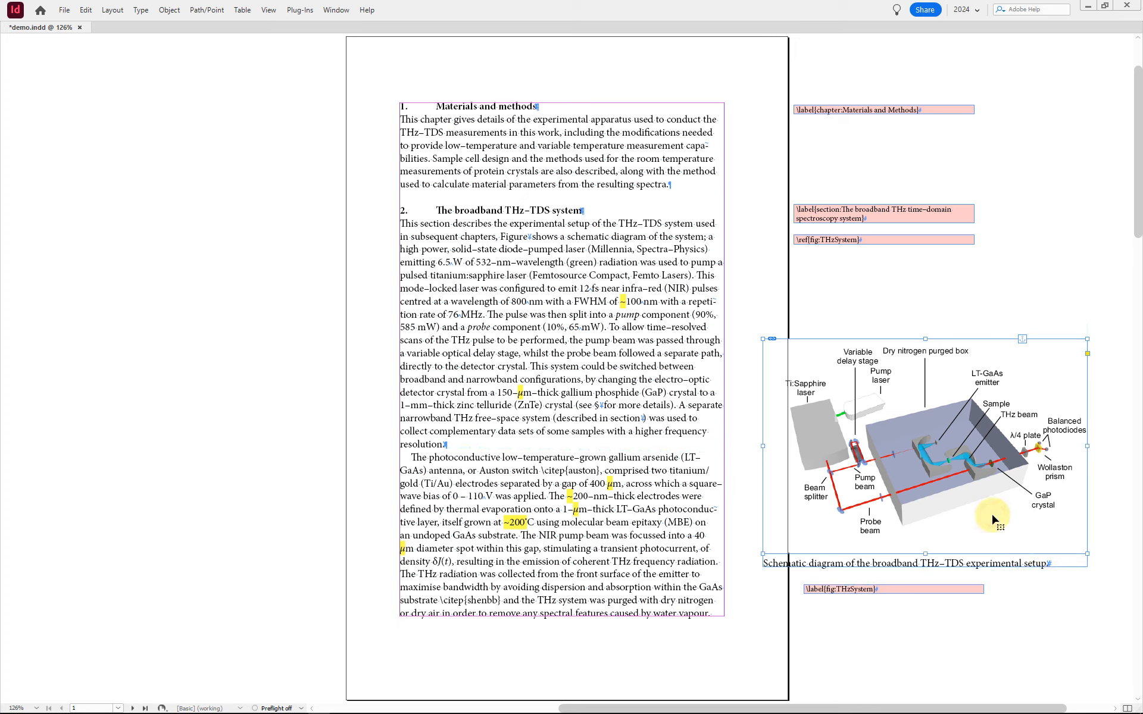
{"action": "left_click", "coordinate": [1066, 566]}
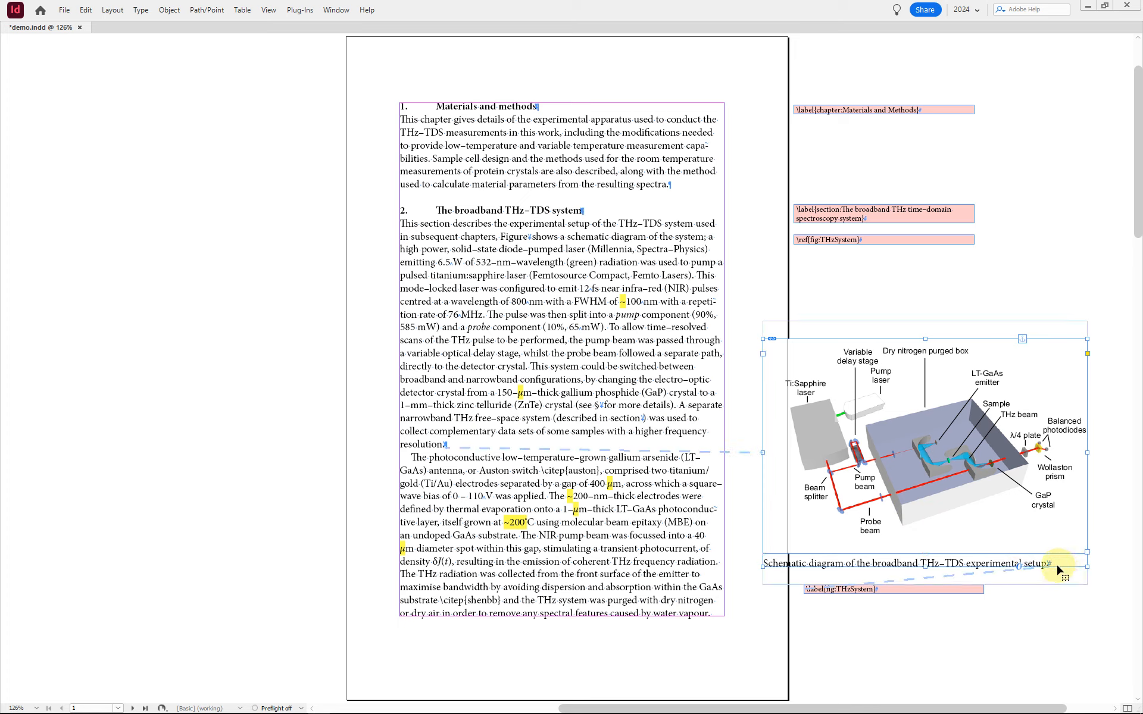
{"action": "double_click", "coordinate": [974, 460]}
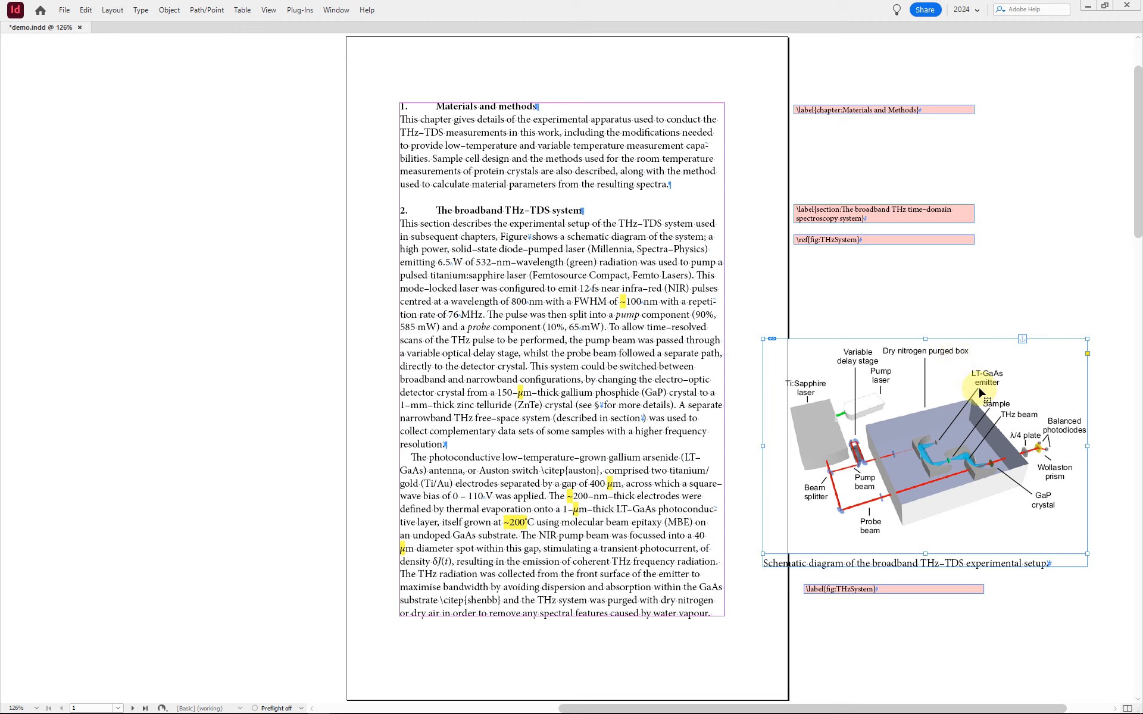
{"action": "double_click", "coordinate": [970, 566]}
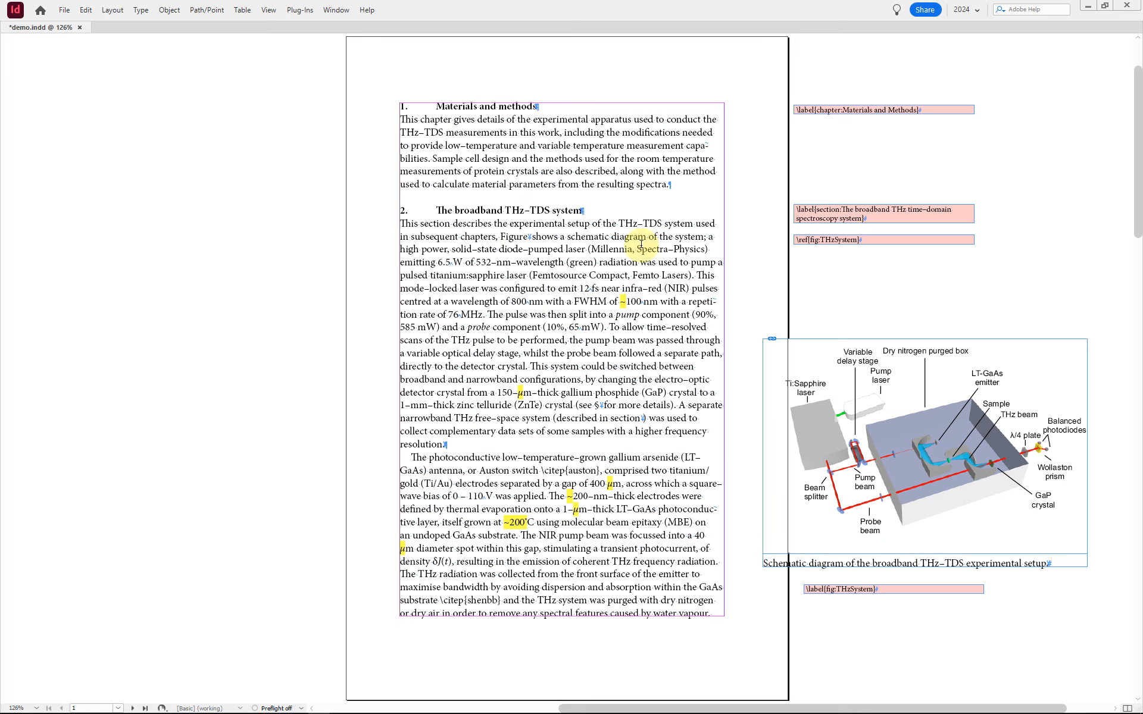
{"action": "left_click", "coordinate": [893, 560]}
{"action": "key", "text": "Escape"}
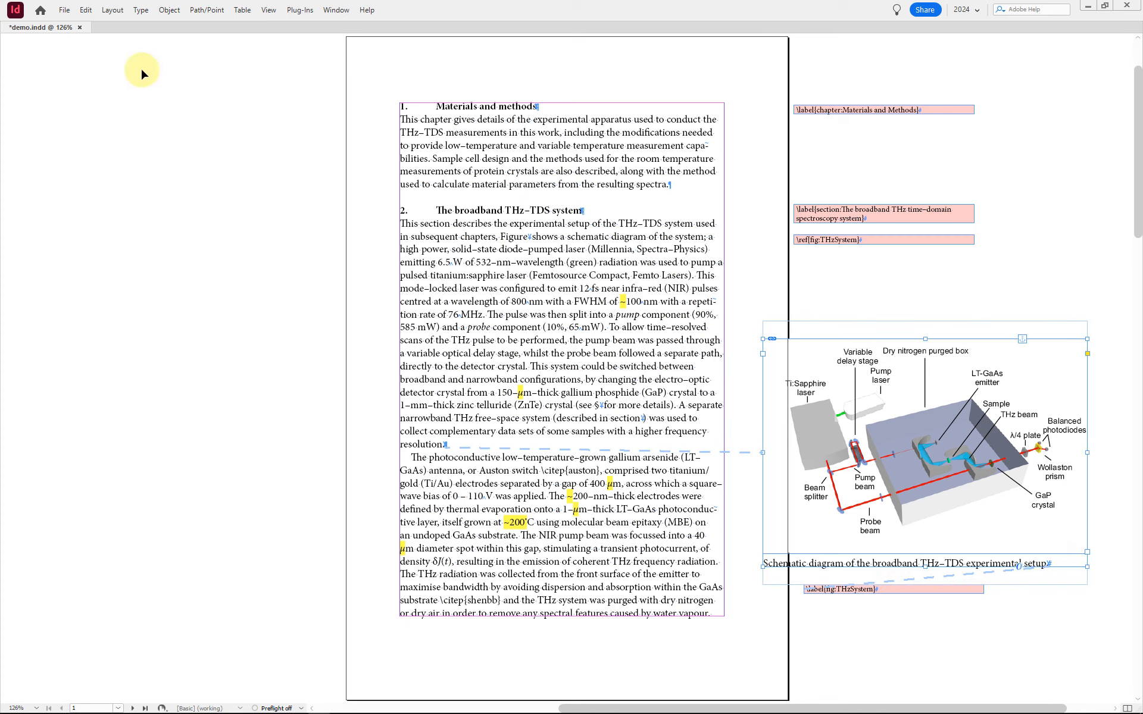
Step: Examine the schematic figure frame's story in the Story Editor for its anchor markers and paragraph styles, and close the editor
{"action": "left_click", "coordinate": [145, 11]}
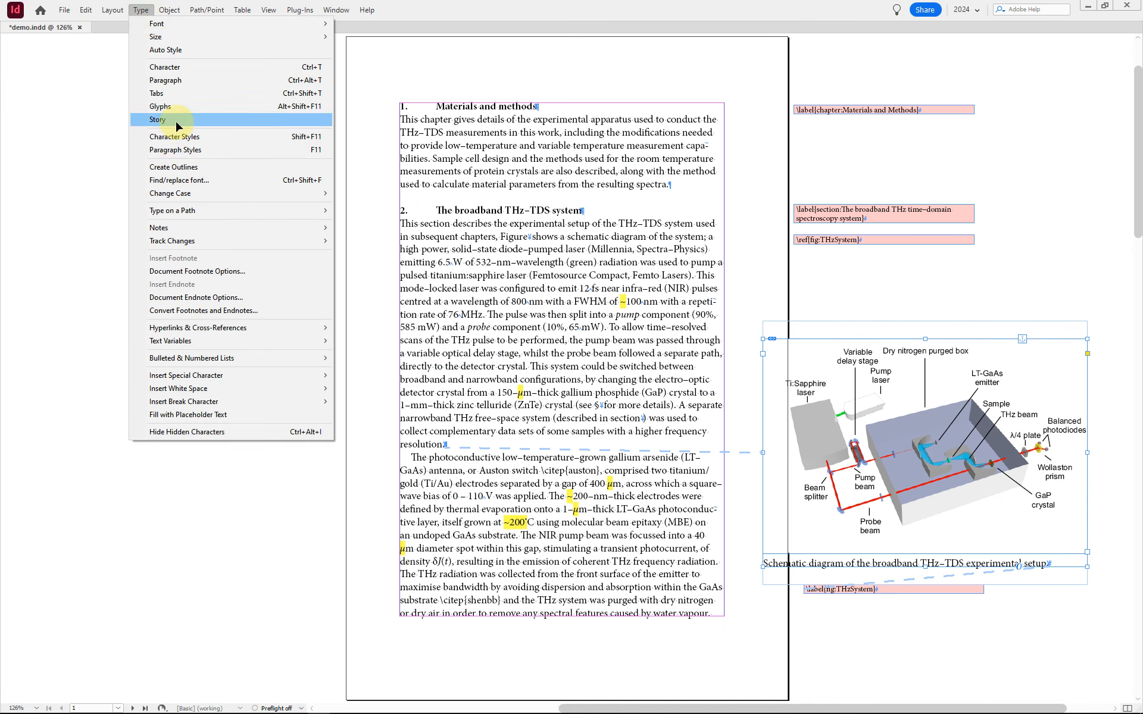
{"action": "mouse_move", "coordinate": [85, 10]}
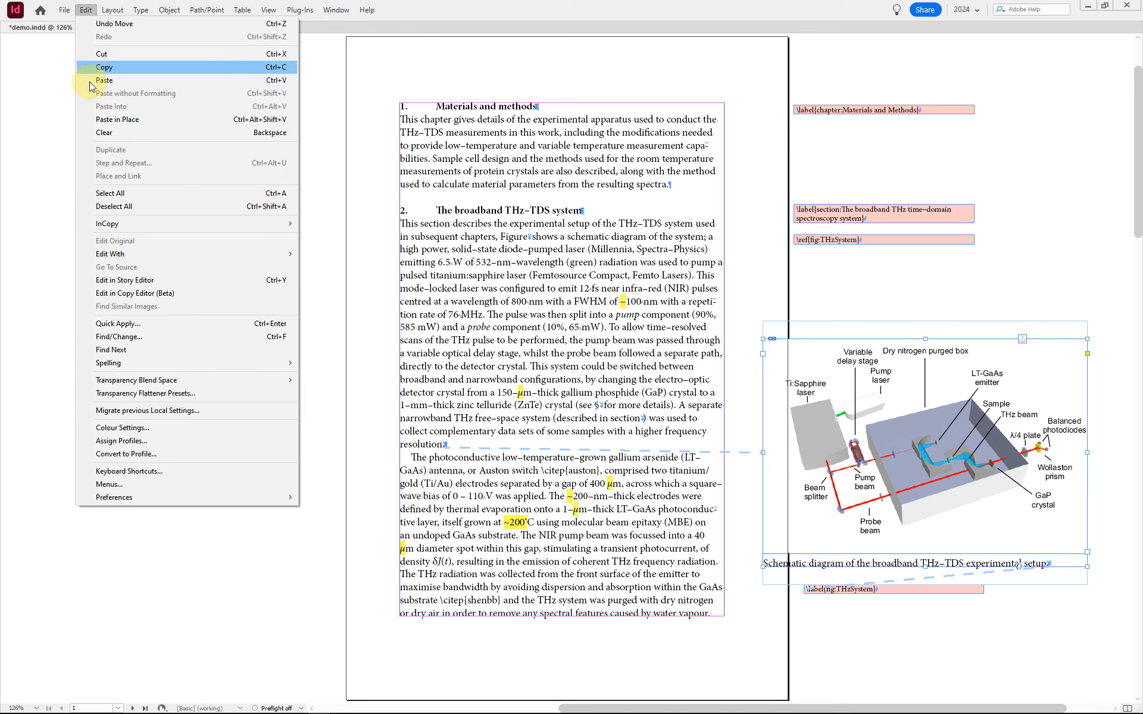
{"action": "mouse_move", "coordinate": [137, 254]}
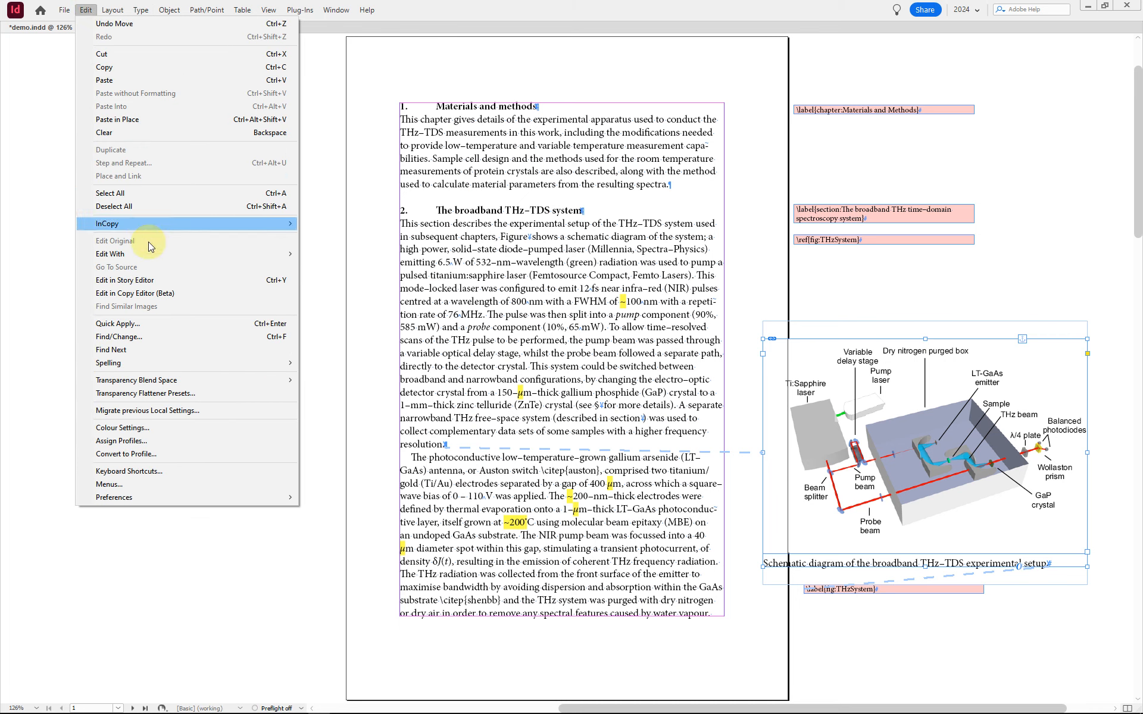
{"action": "left_click", "coordinate": [212, 284]}
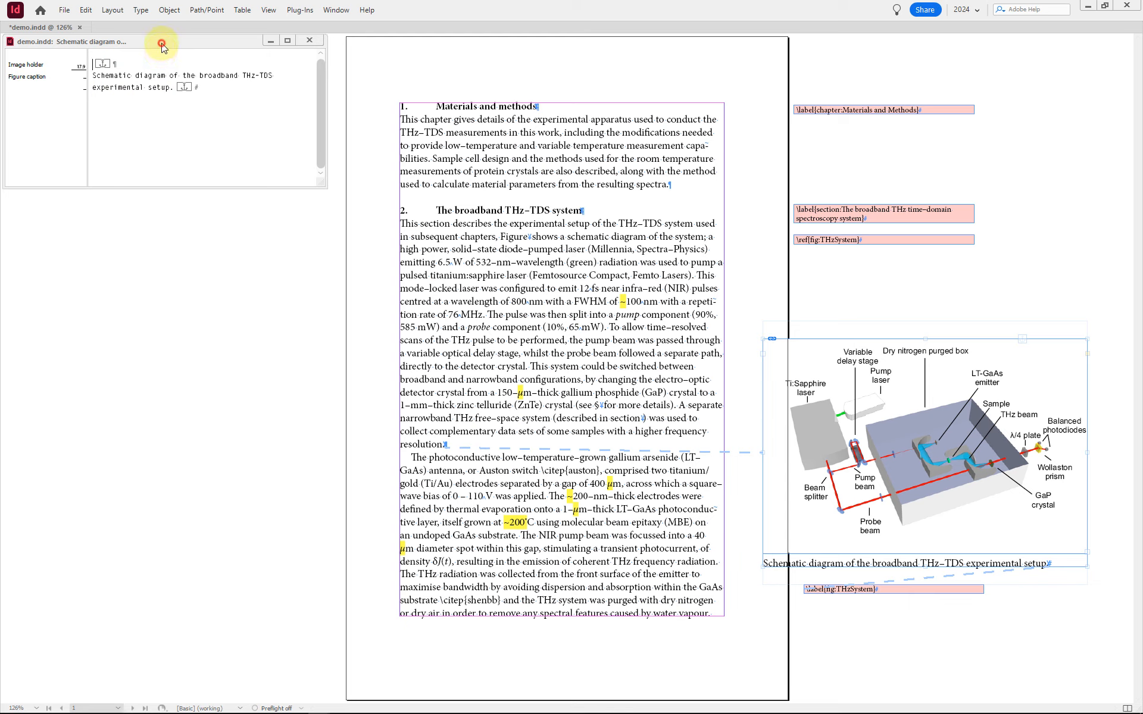
{"action": "left_click_drag", "start_coordinate": [159, 44], "coordinate": [171, 141]}
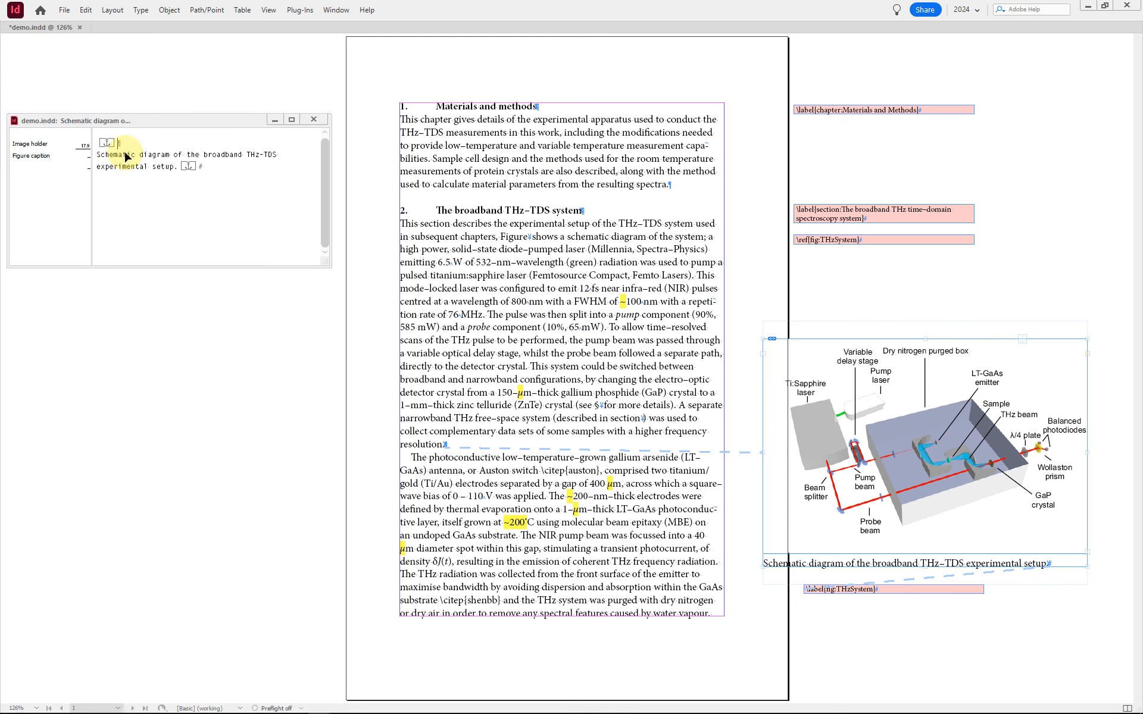
{"action": "left_click", "coordinate": [314, 121]}
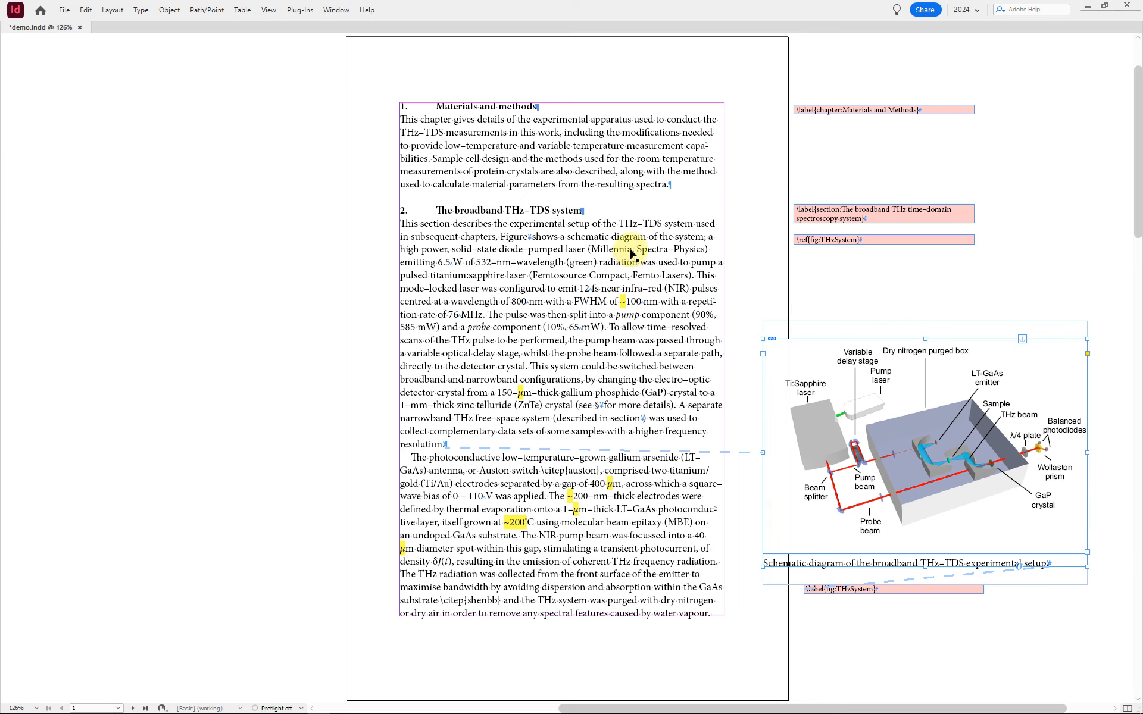
Step: Display the Layers panel over the page text, expand the main text frame and schematic figure frame, and highlight the thzsystem.eps item
{"action": "key", "text": "F7"}
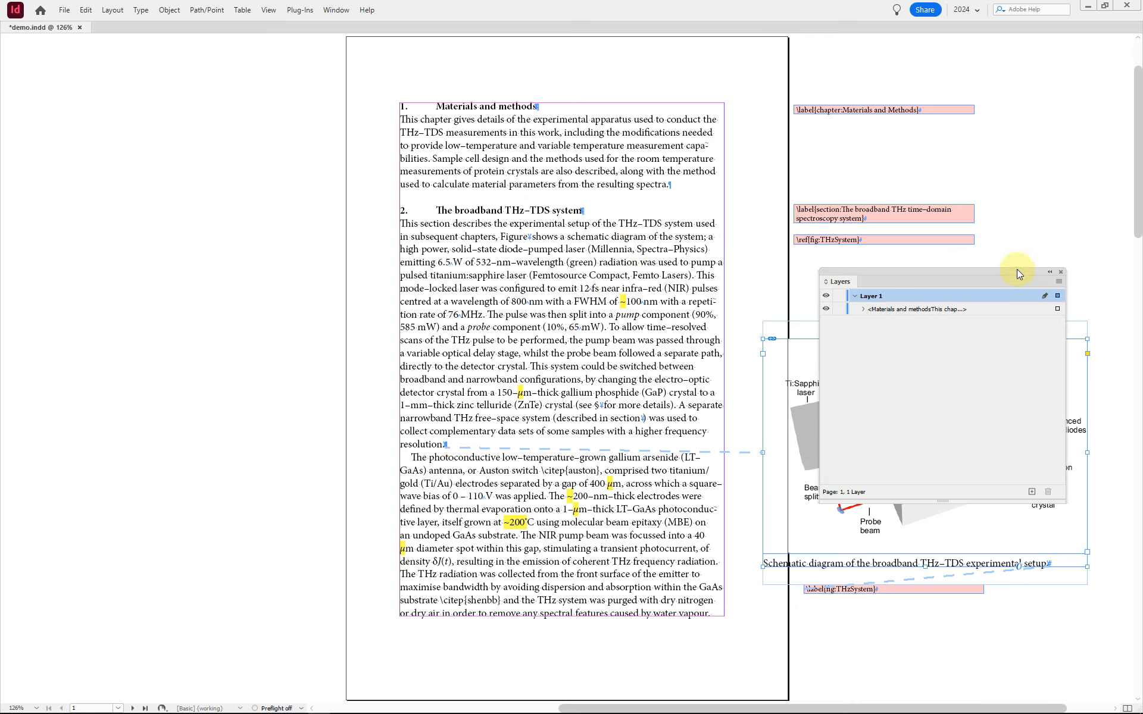
{"action": "left_click_drag", "start_coordinate": [1017, 269], "coordinate": [632, 162]}
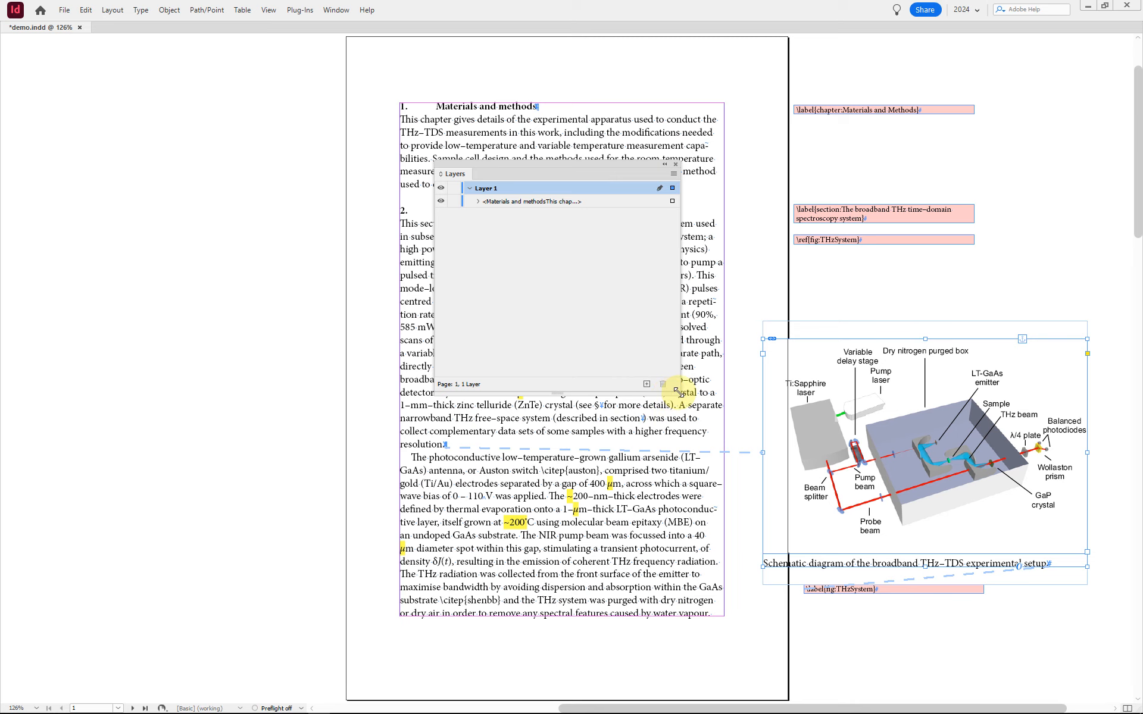
{"action": "left_click_drag", "start_coordinate": [669, 394], "coordinate": [641, 497]}
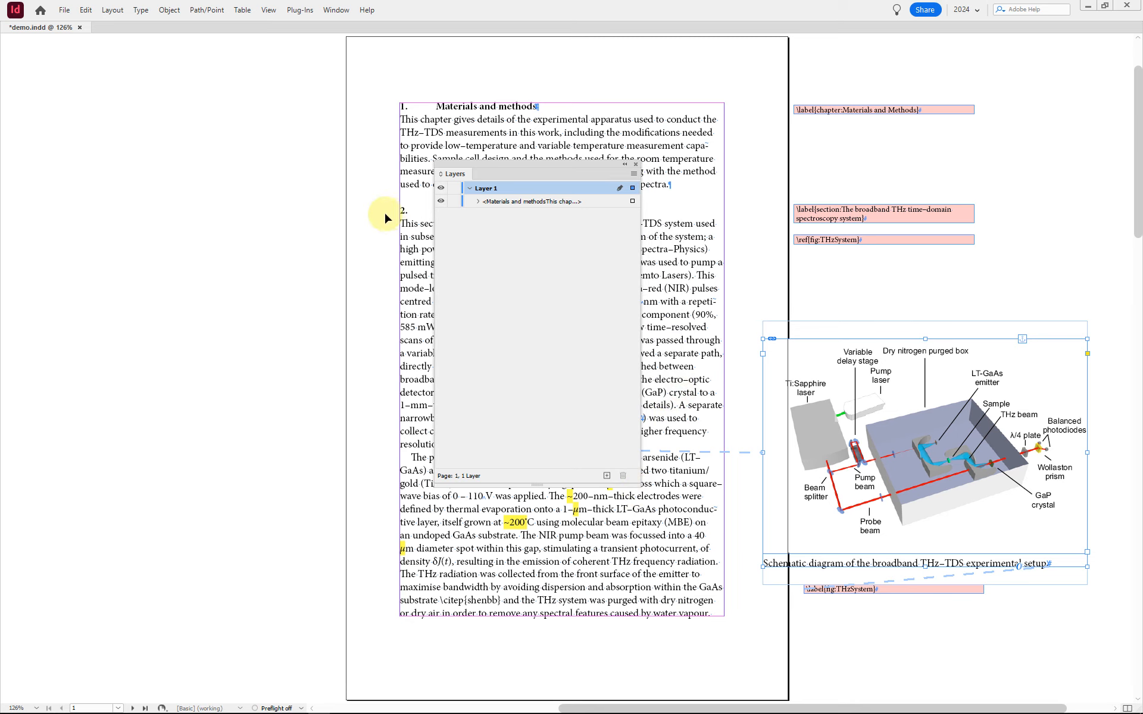
{"action": "left_click", "coordinate": [476, 201]}
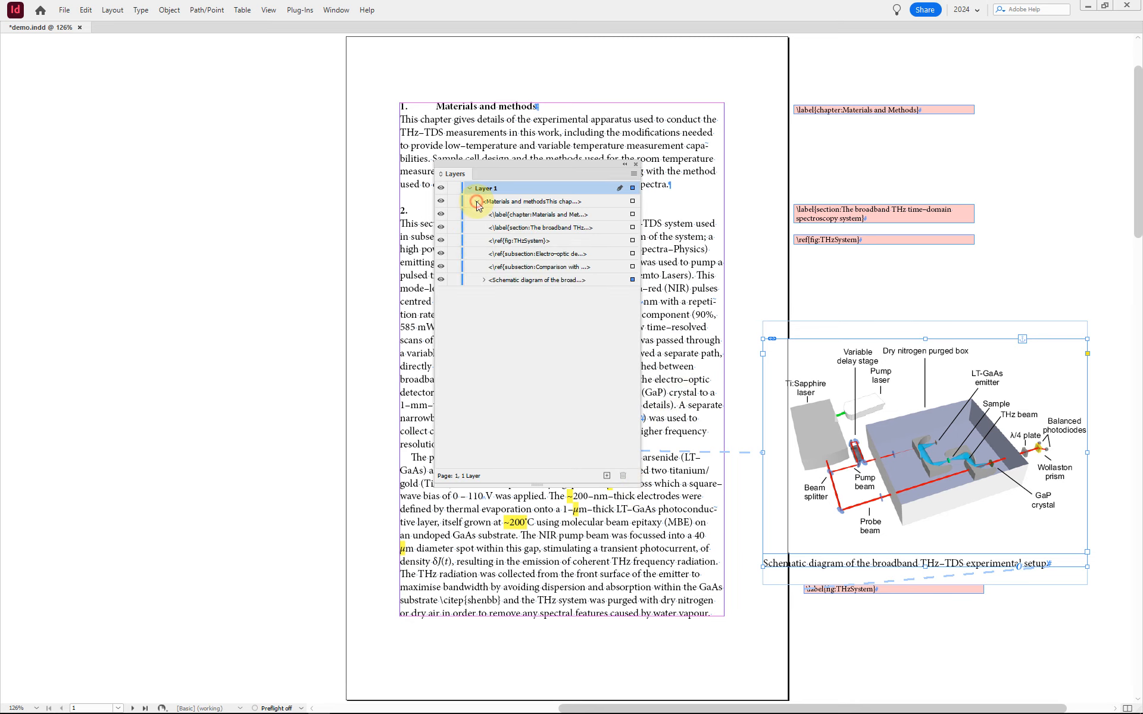
{"action": "left_click", "coordinate": [482, 280]}
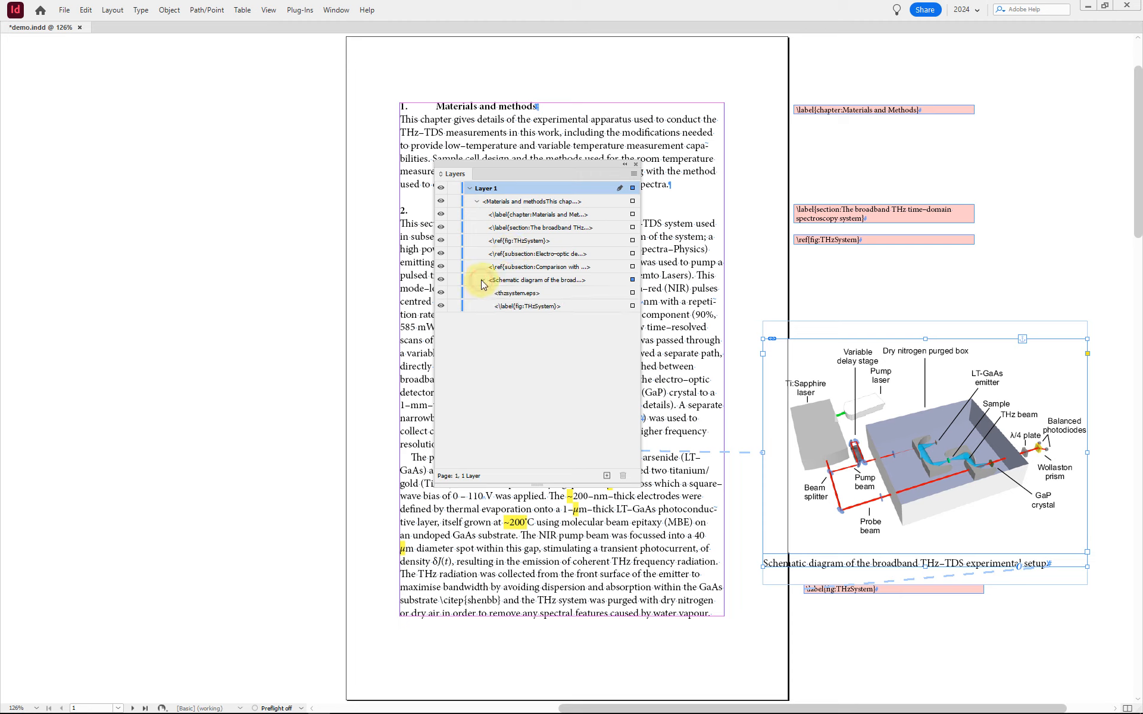
{"action": "left_click", "coordinate": [547, 279]}
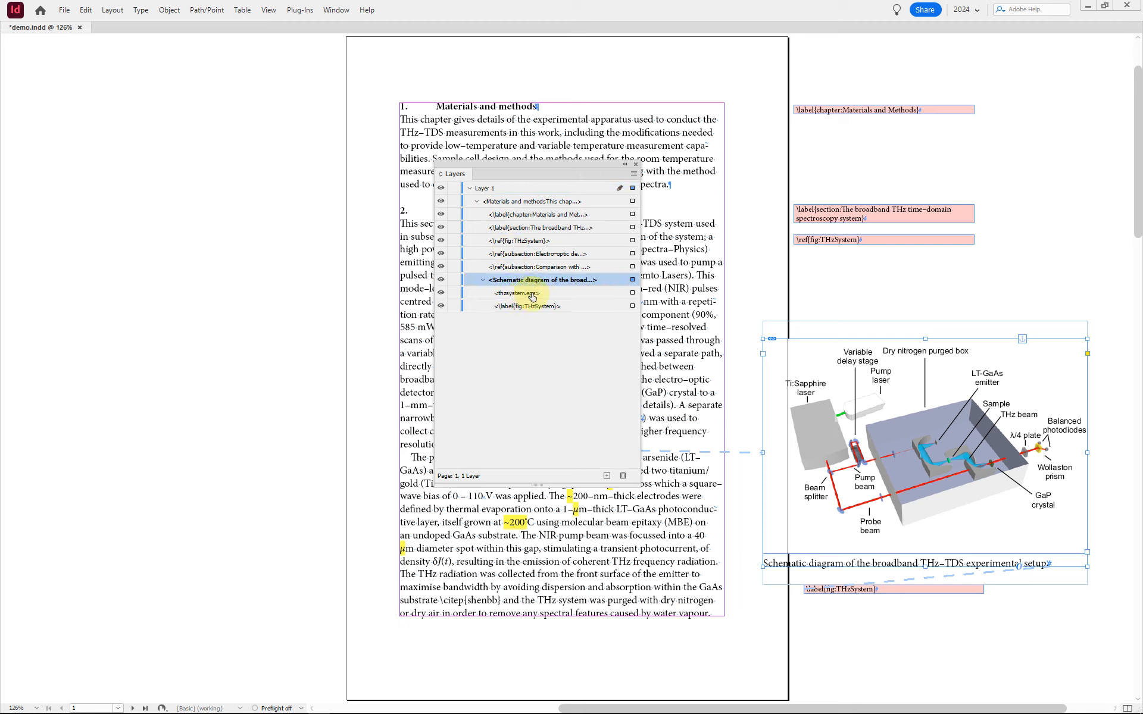
{"action": "left_click", "coordinate": [532, 295]}
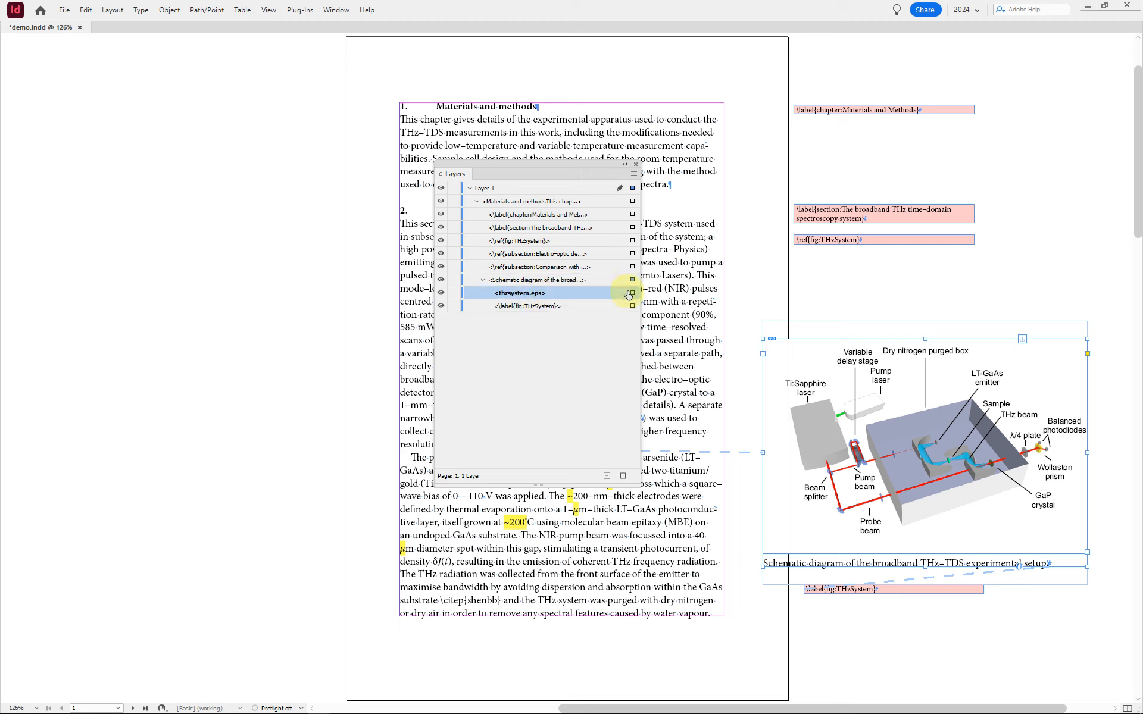
Step: Select the thzsystem.eps image frame and the fig:THzSystem label frame through their layer items, and close the Layers panel
{"action": "left_click", "coordinate": [631, 292]}
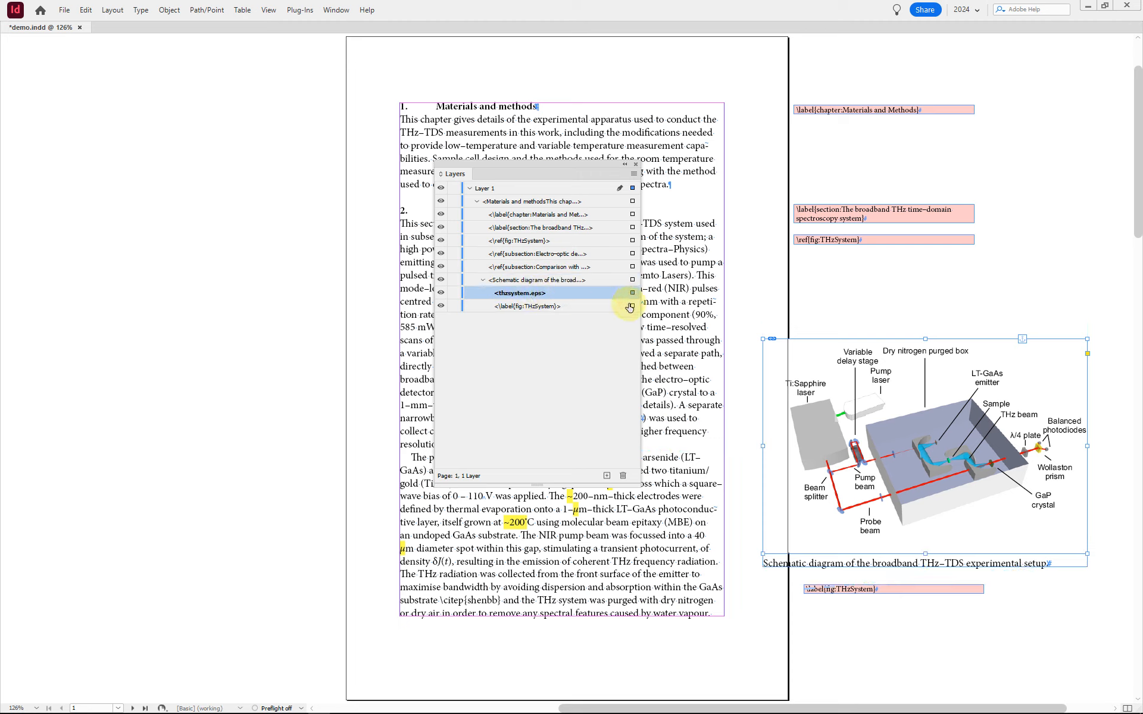
{"action": "left_click", "coordinate": [538, 306]}
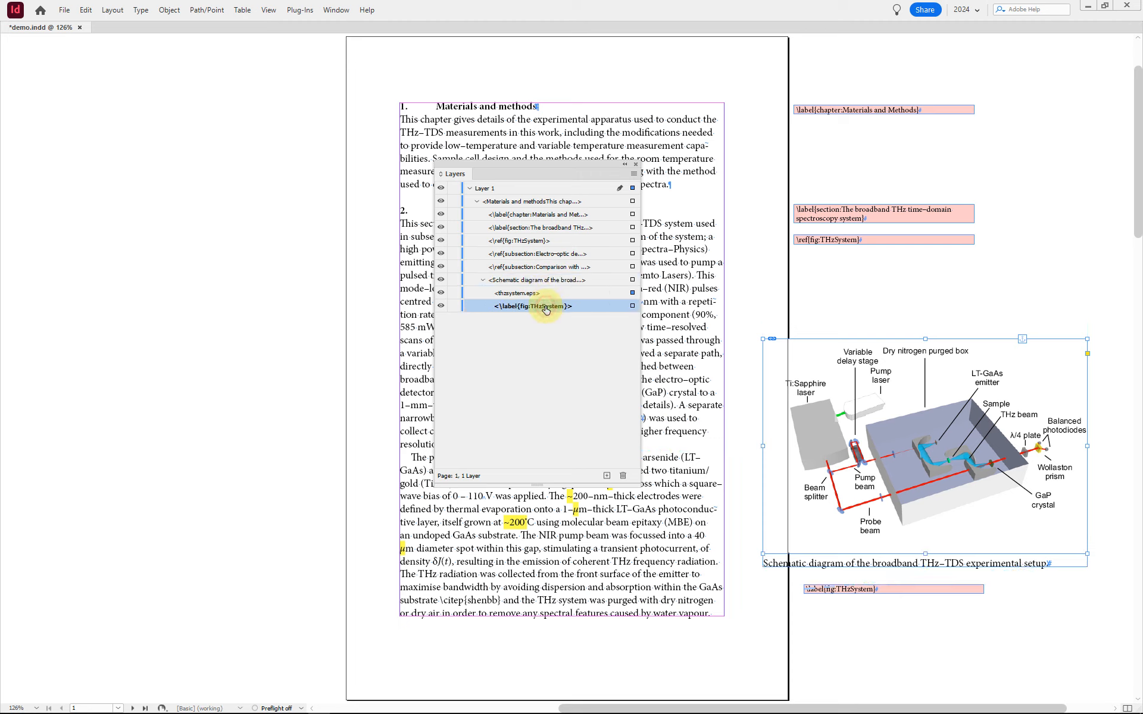
{"action": "left_click", "coordinate": [632, 307]}
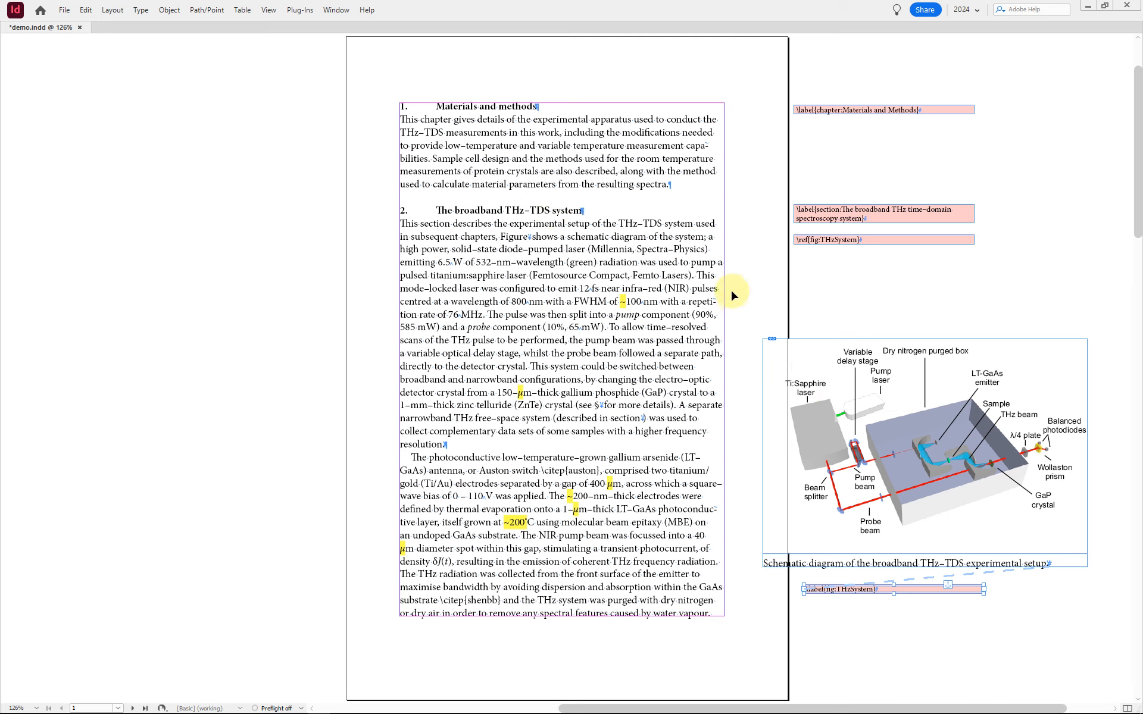
{"action": "left_click_drag", "start_coordinate": [621, 302], "coordinate": [622, 297]}
{"action": "double_click", "coordinate": [622, 297]}
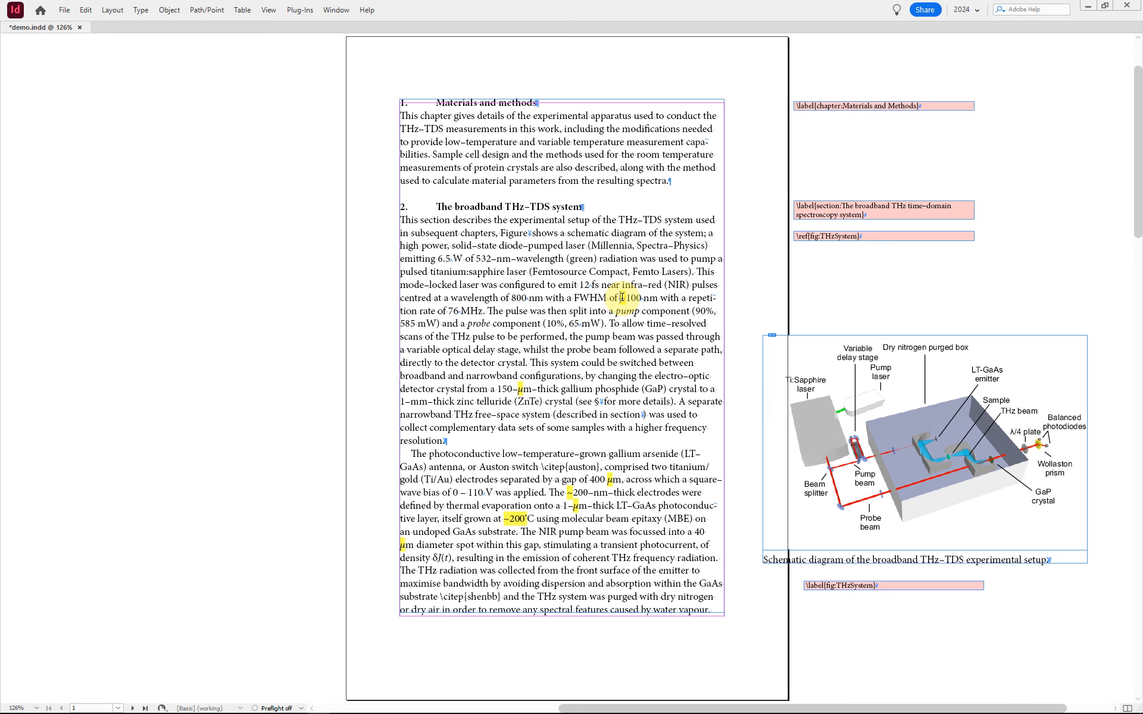
{"action": "key", "text": "ctrl+z"}
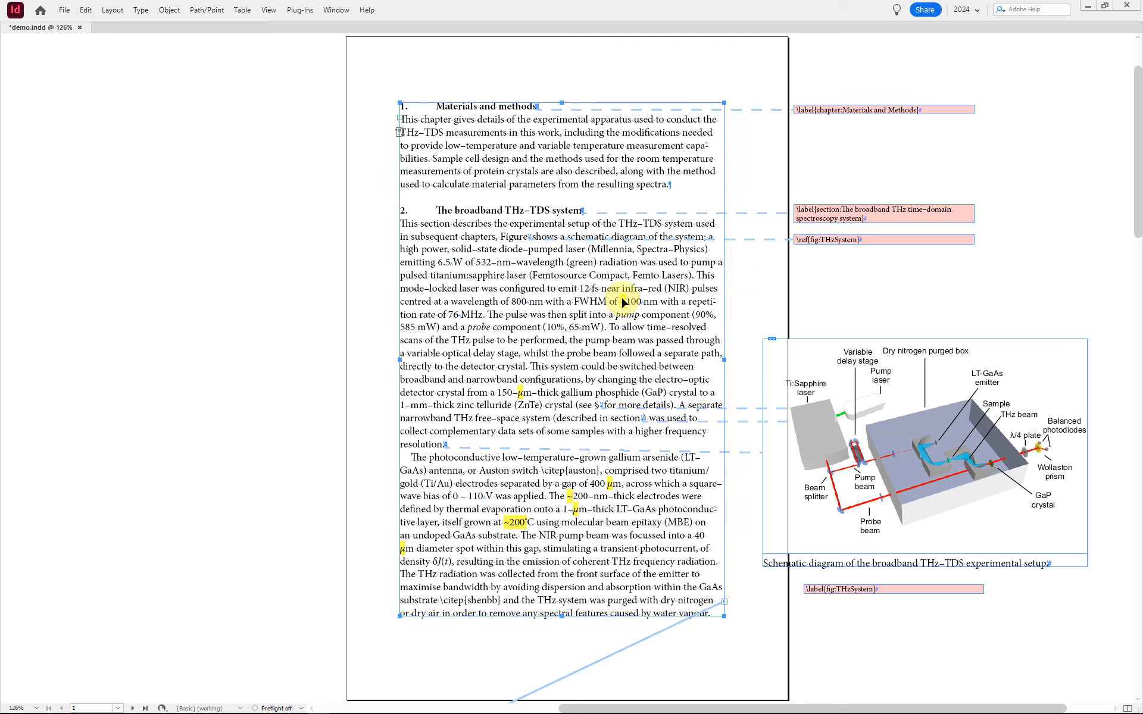
Step: Examine the highlighted tilde before 100 nm in the broadband THz-TDS section by selecting it in the text
{"action": "left_click", "coordinate": [622, 298]}
{"action": "double_click", "coordinate": [622, 299]}
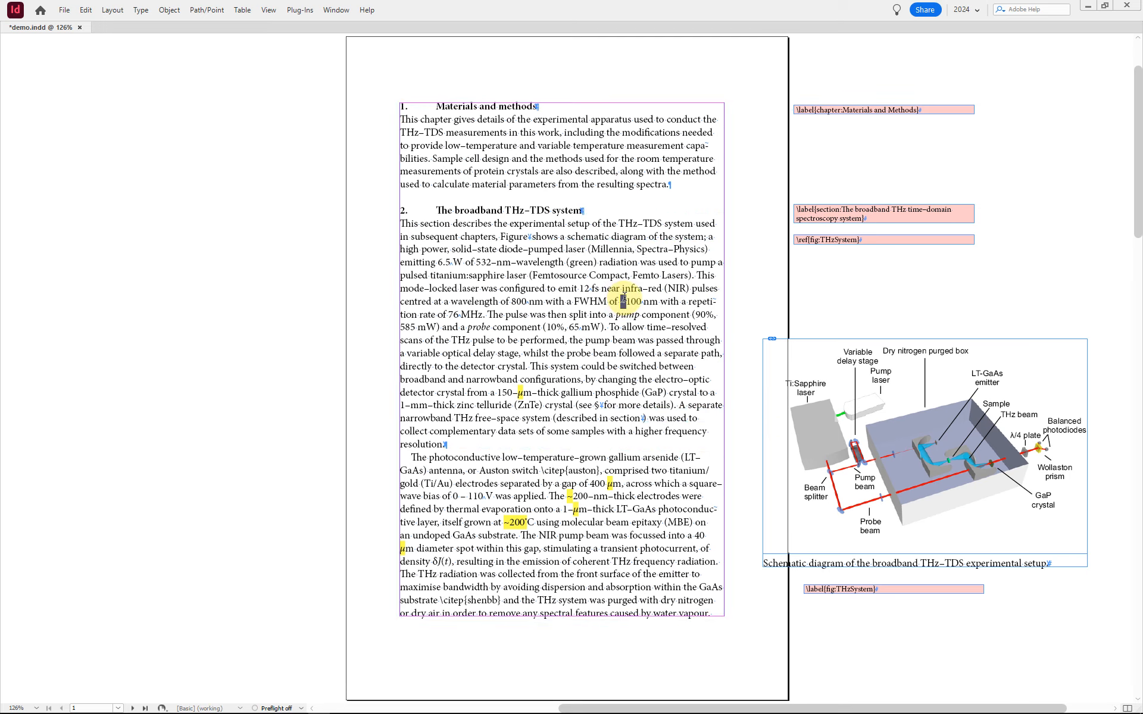
{"action": "left_click", "coordinate": [622, 297]}
{"action": "type", "text": "~"}
{"action": "key", "text": "Escape"}
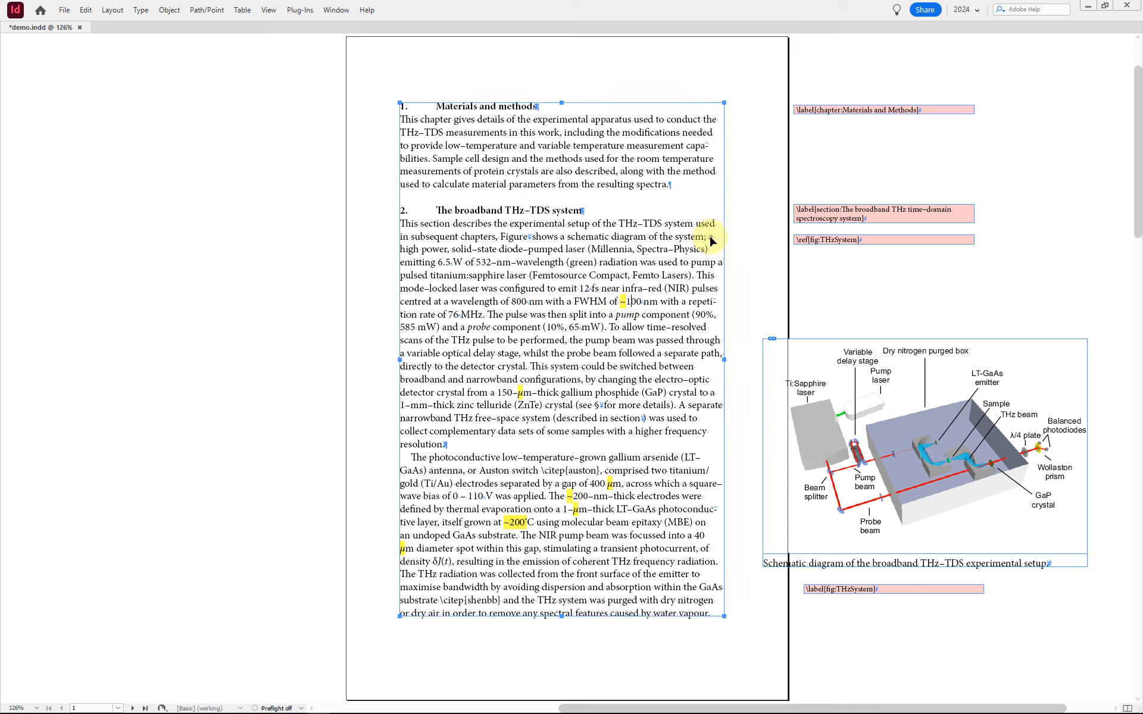
Step: Display the document's list of text conditions in the Conditional Text panel
{"action": "key", "text": "ctrl+alt+h"}
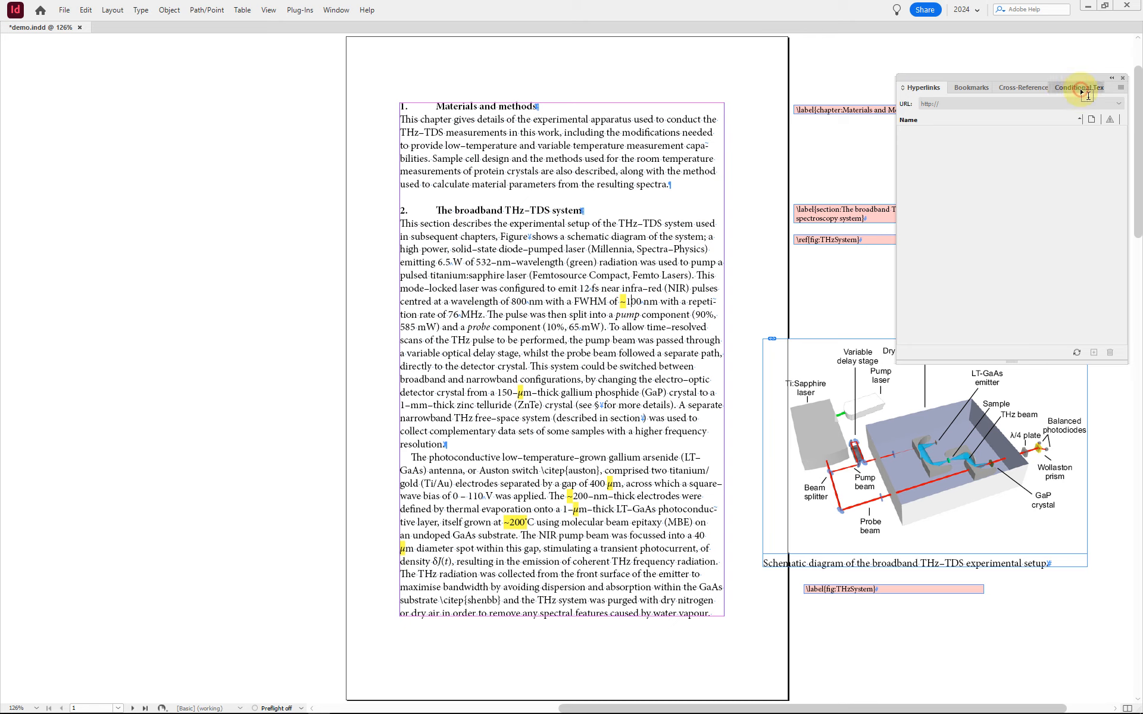
{"action": "left_click", "coordinate": [1080, 88]}
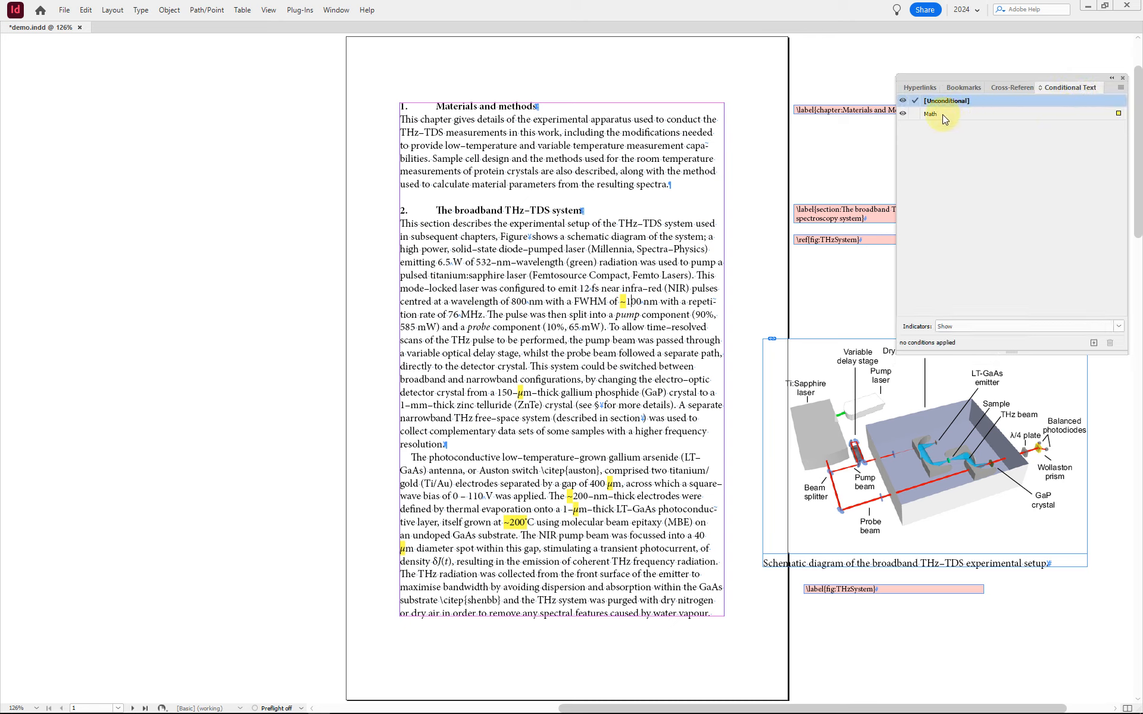
{"action": "left_click", "coordinate": [341, 14]}
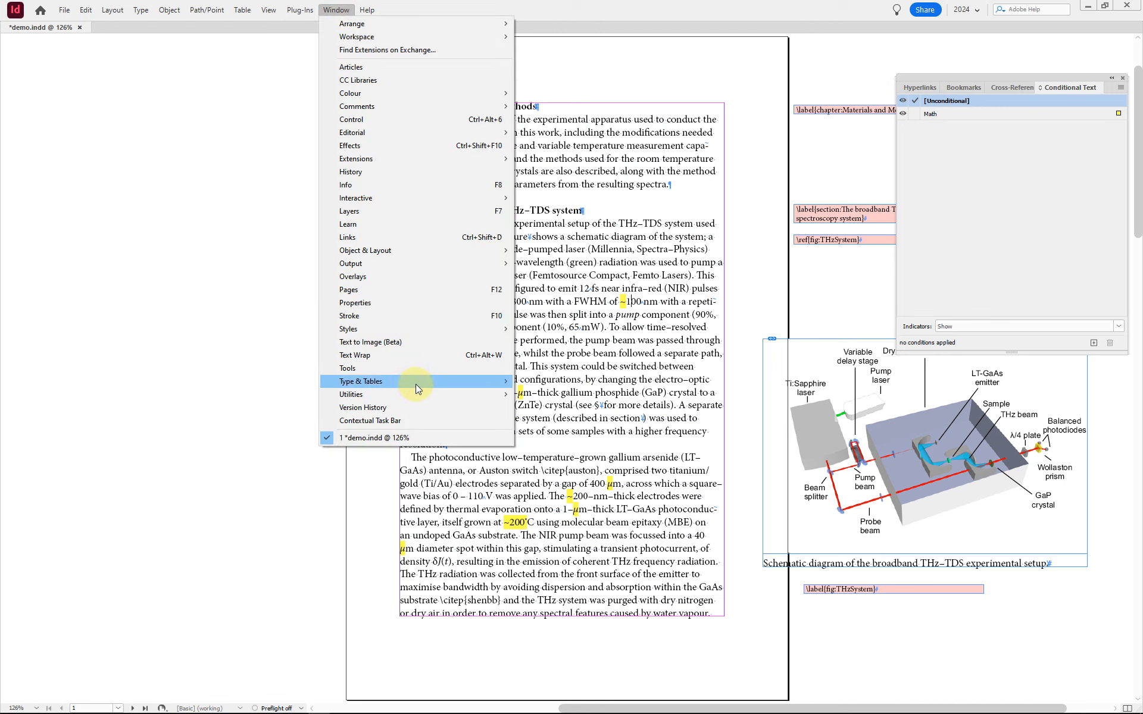
{"action": "mouse_move", "coordinate": [415, 384]}
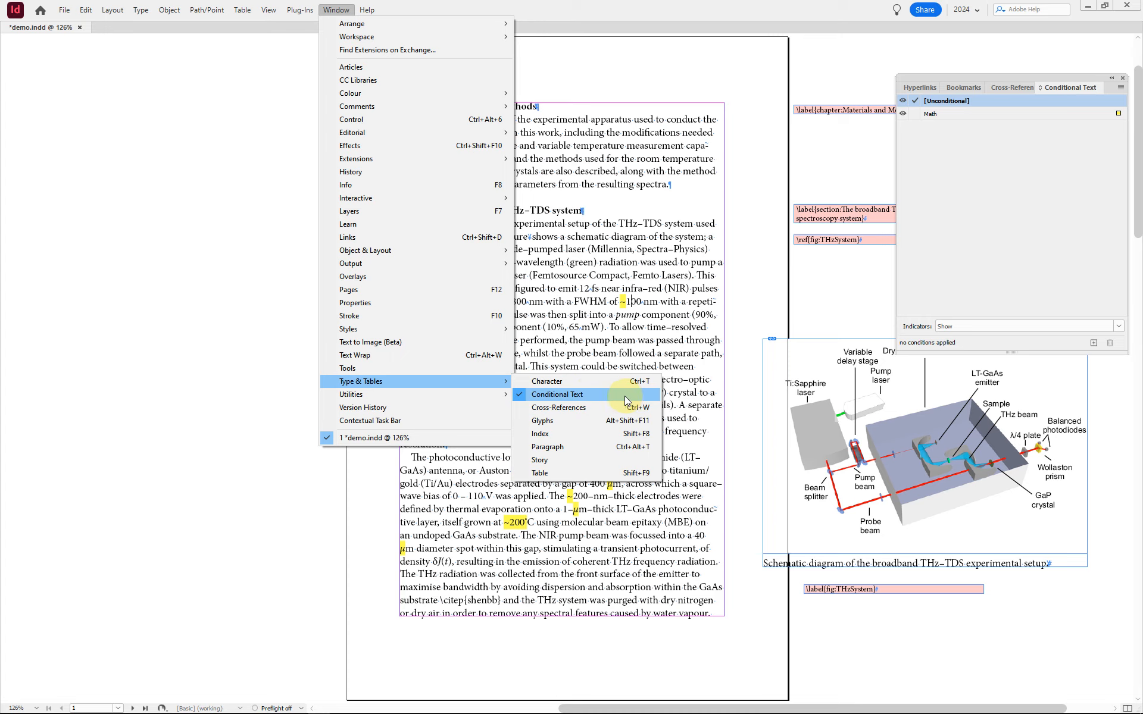
{"action": "left_click", "coordinate": [621, 346]}
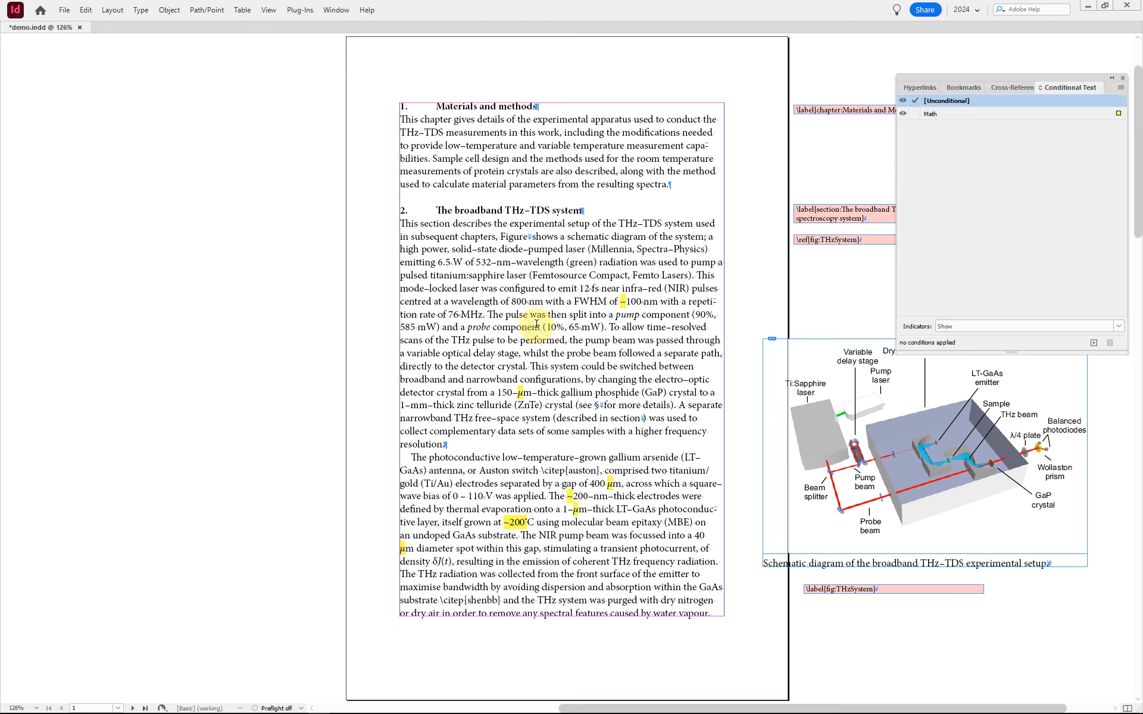
Step: Go to the spread with the displayed equations and delete the Math condition applied to the current density equation
{"action": "key", "text": "alt+Page_Down"}
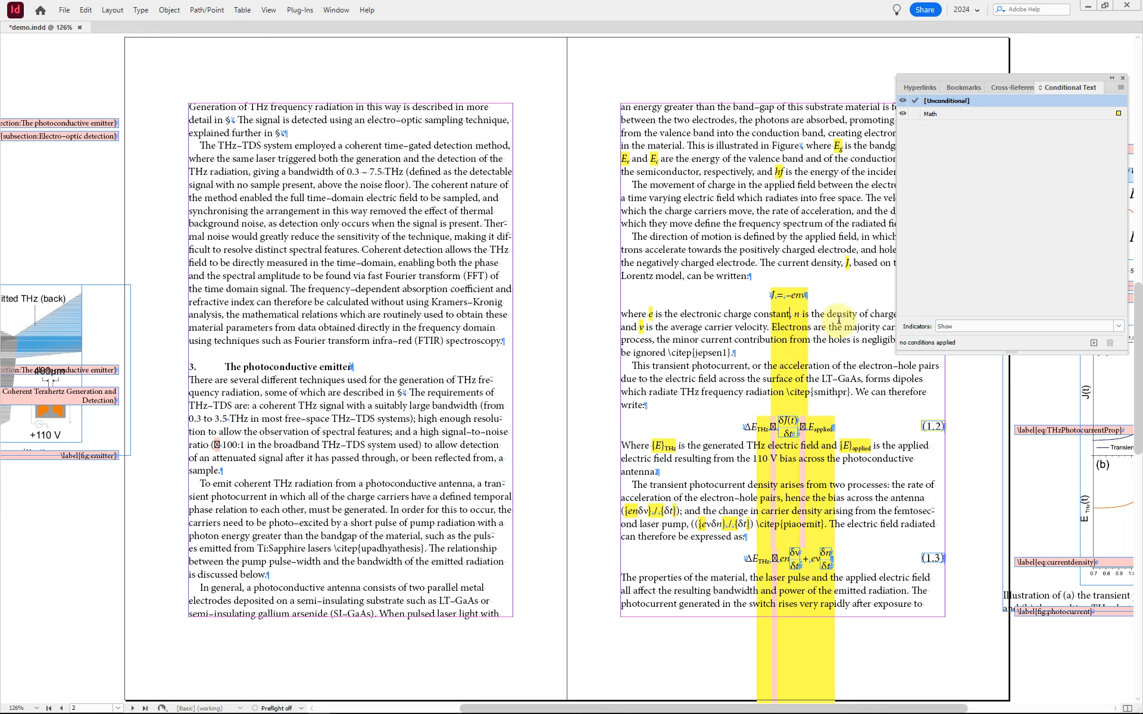
{"action": "left_click", "coordinate": [797, 304]}
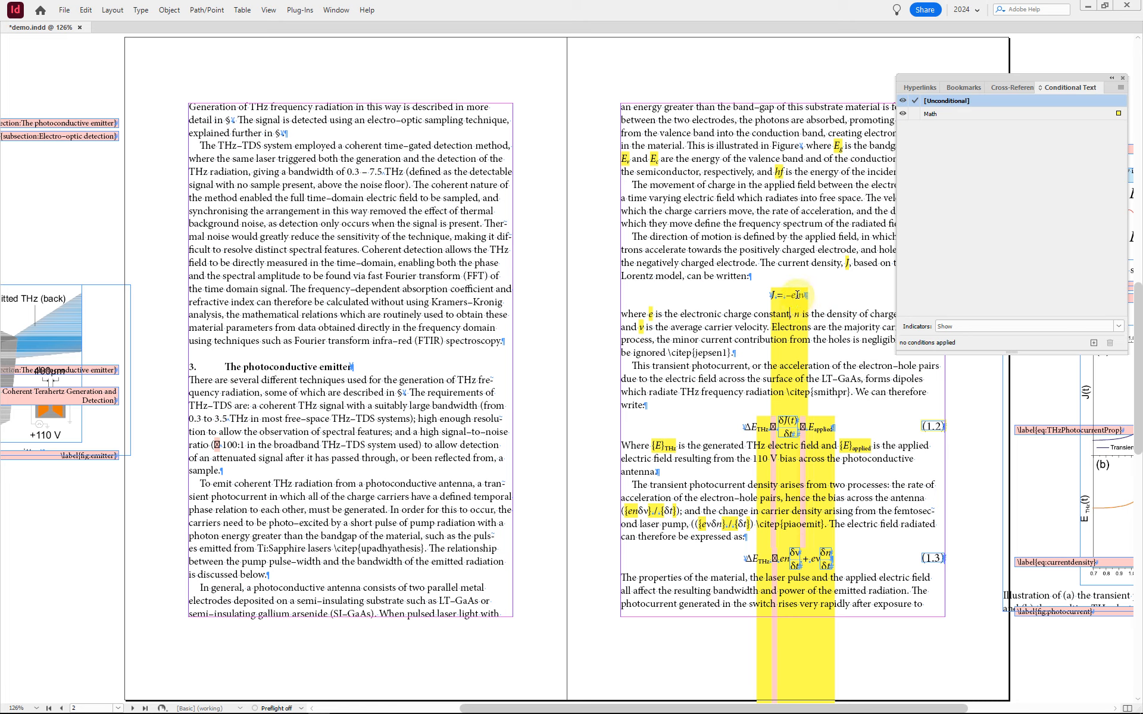
{"action": "left_click", "coordinate": [796, 295]}
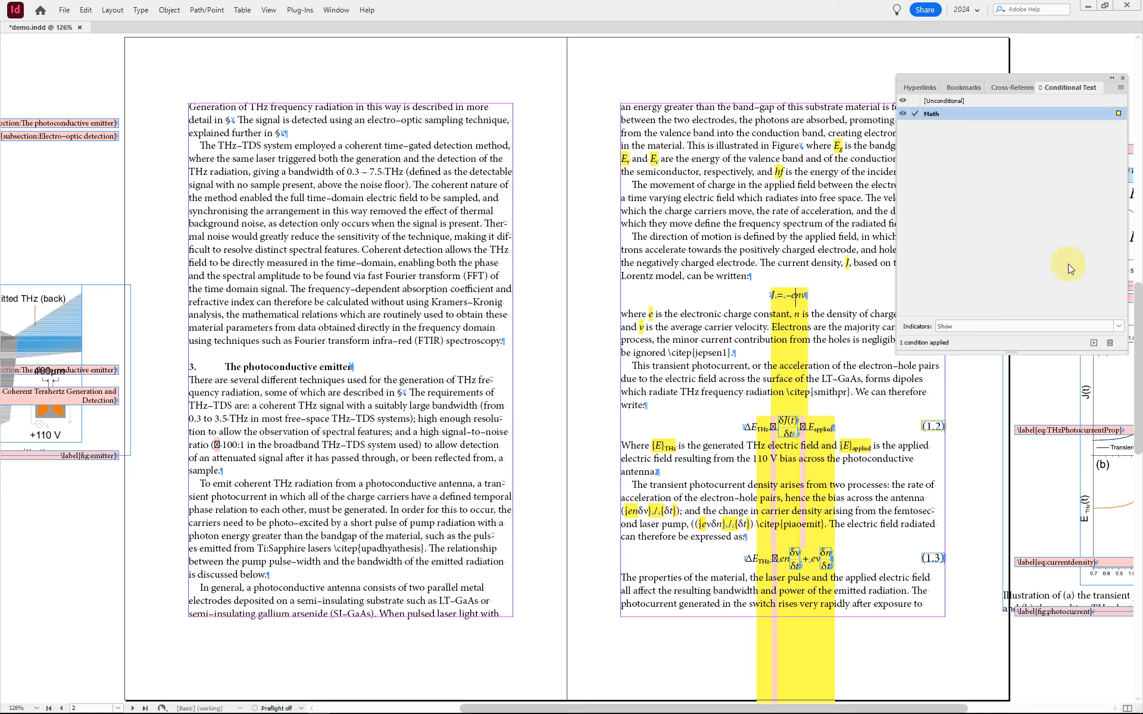
{"action": "left_click", "coordinate": [1113, 345]}
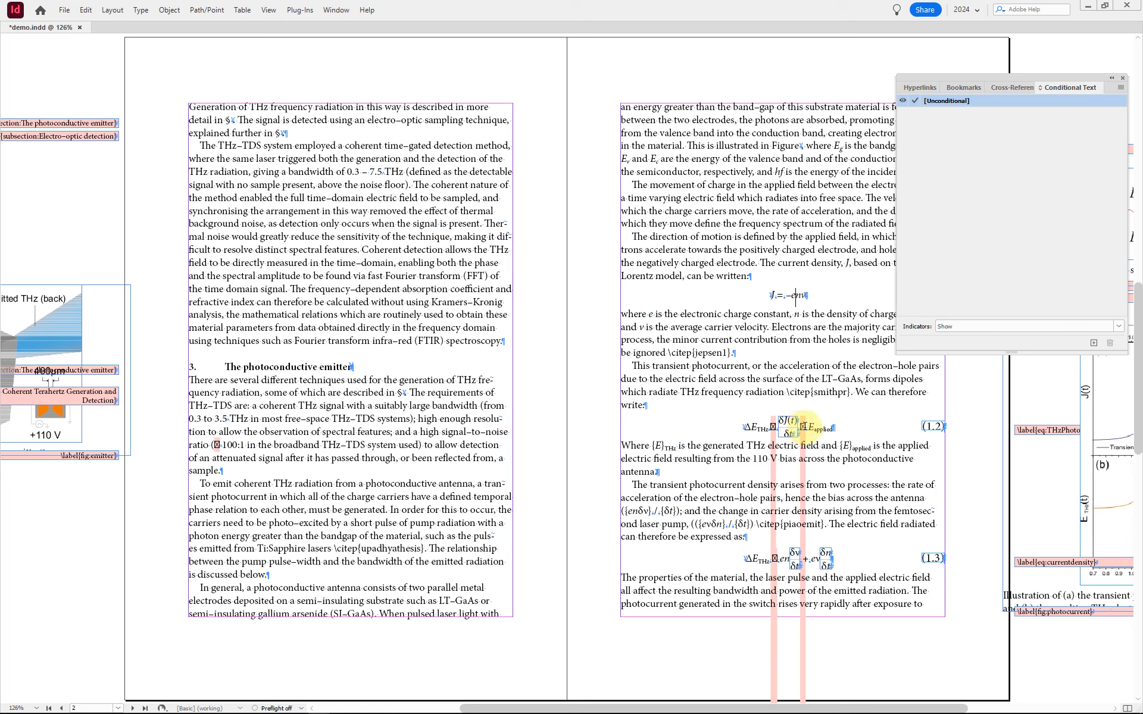
Step: Examine the pink-highlighted missing glyph before E applied in equation 1.2, and close the Conditional Text panel group
{"action": "left_click_drag", "start_coordinate": [807, 427], "coordinate": [801, 426]}
{"action": "left_click", "coordinate": [803, 427]}
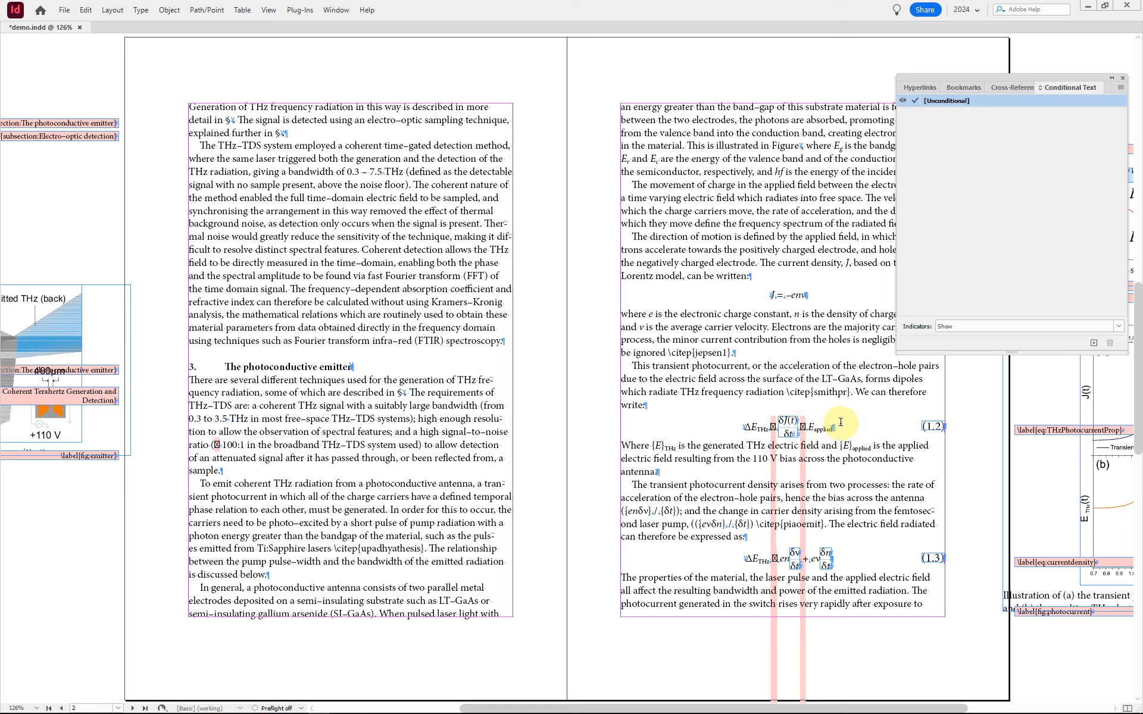
{"action": "key", "text": "ctrl+Tab"}
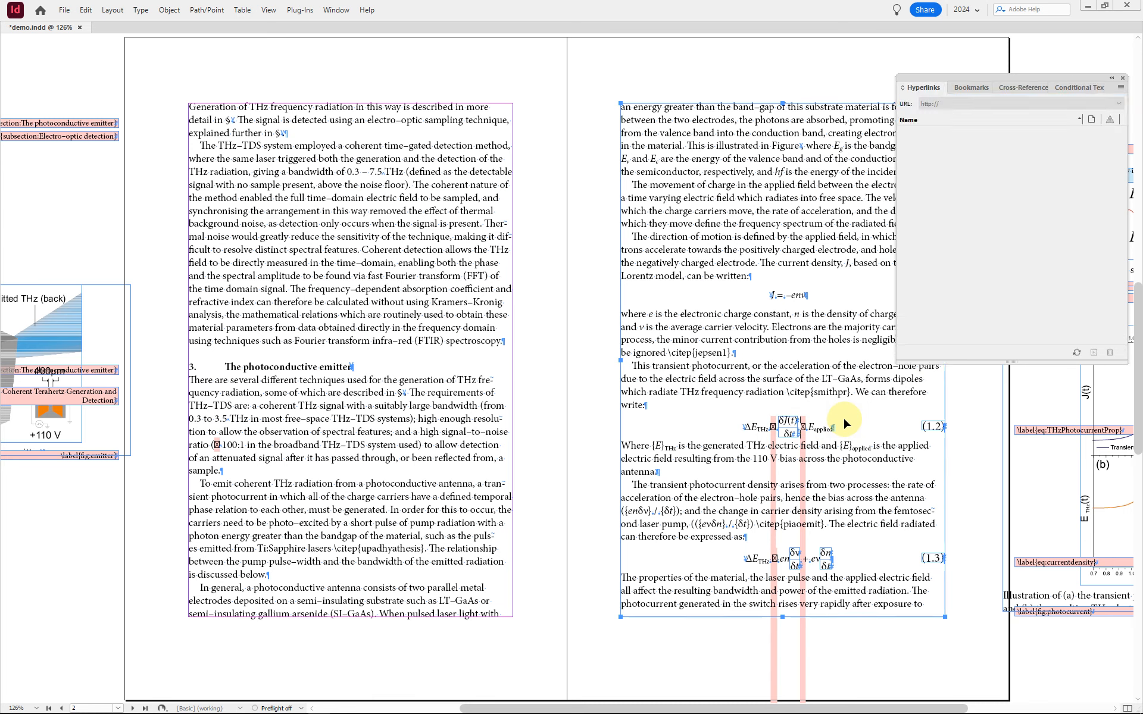
{"action": "key", "text": "ctrl+alt+h"}
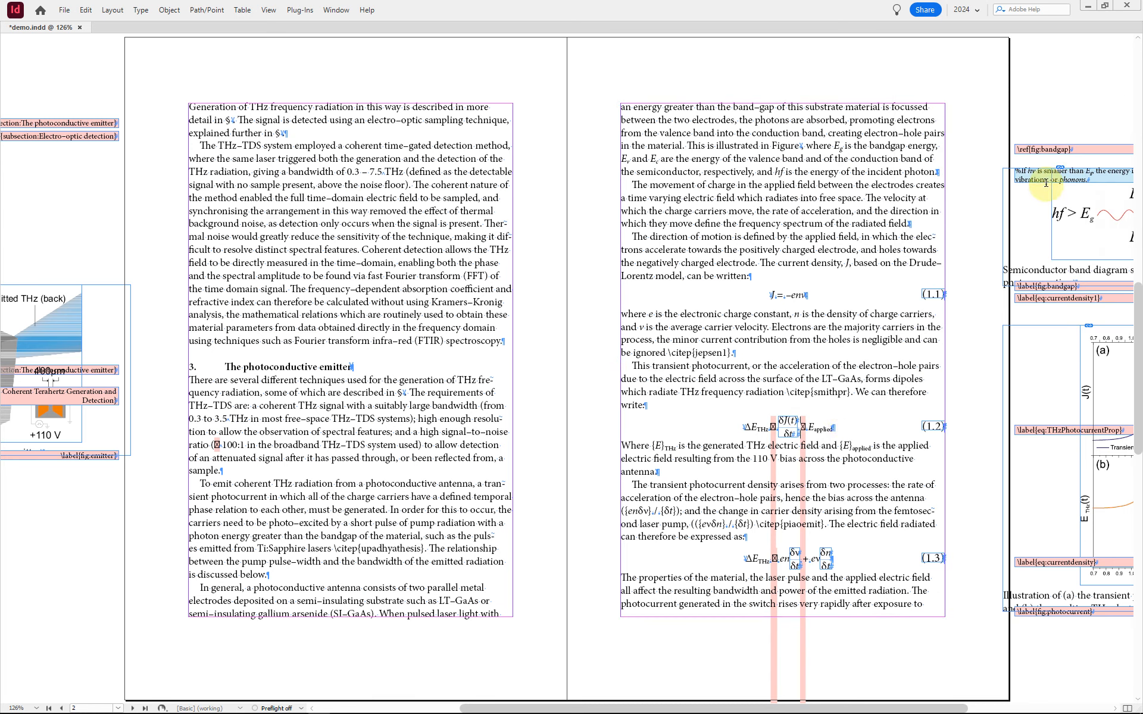
Step: Move the semiconductor band diagram figure frame down so it clears the blue comment beneath the fig:bandgap reference
{"action": "key", "text": "Escape"}
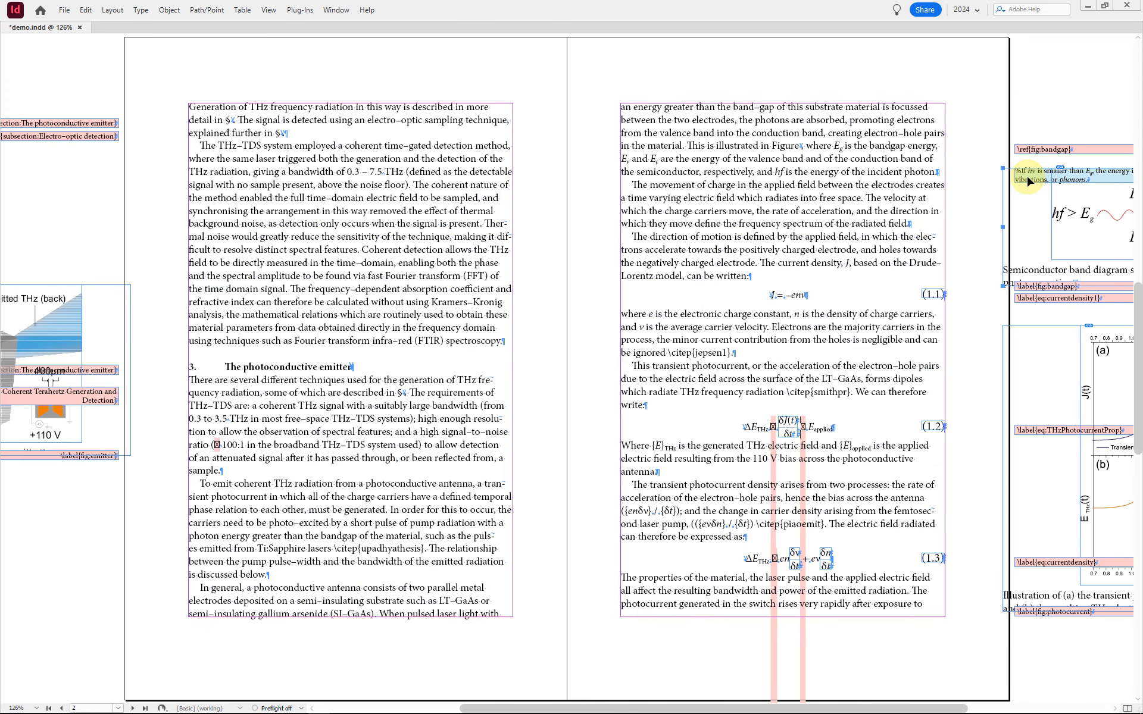
{"action": "scroll", "coordinate": [1028, 180], "scroll_direction": "right", "scroll_amount": 3}
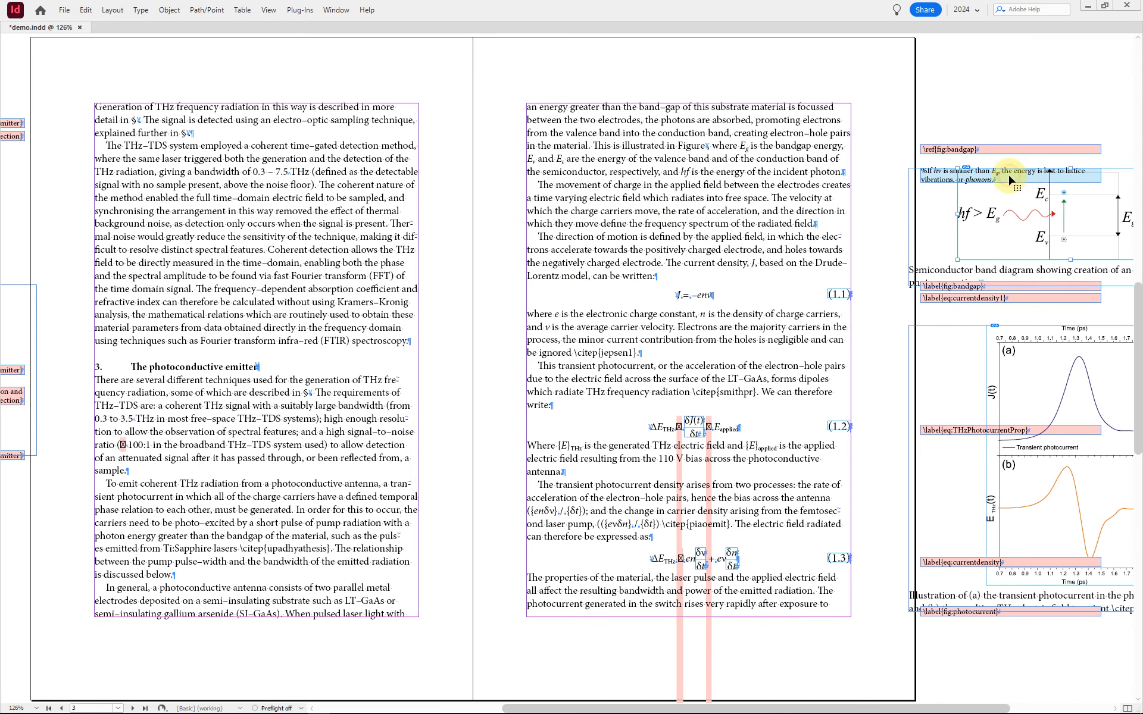
{"action": "double_click", "coordinate": [931, 175]}
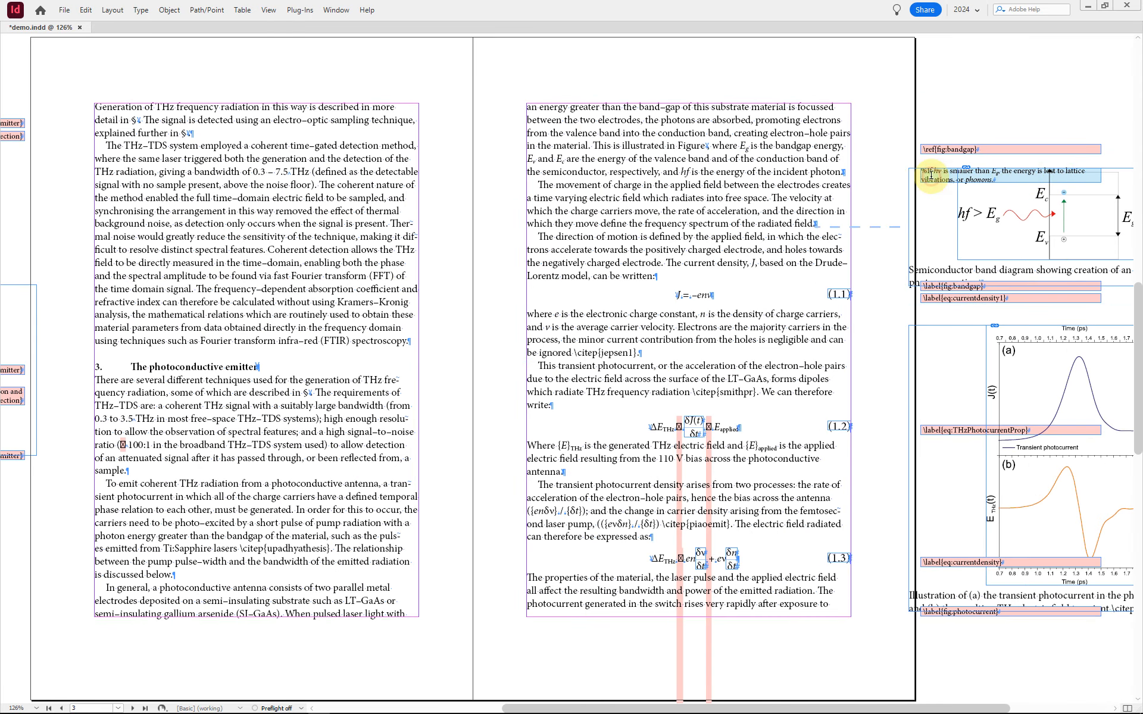
{"action": "key", "text": "Escape"}
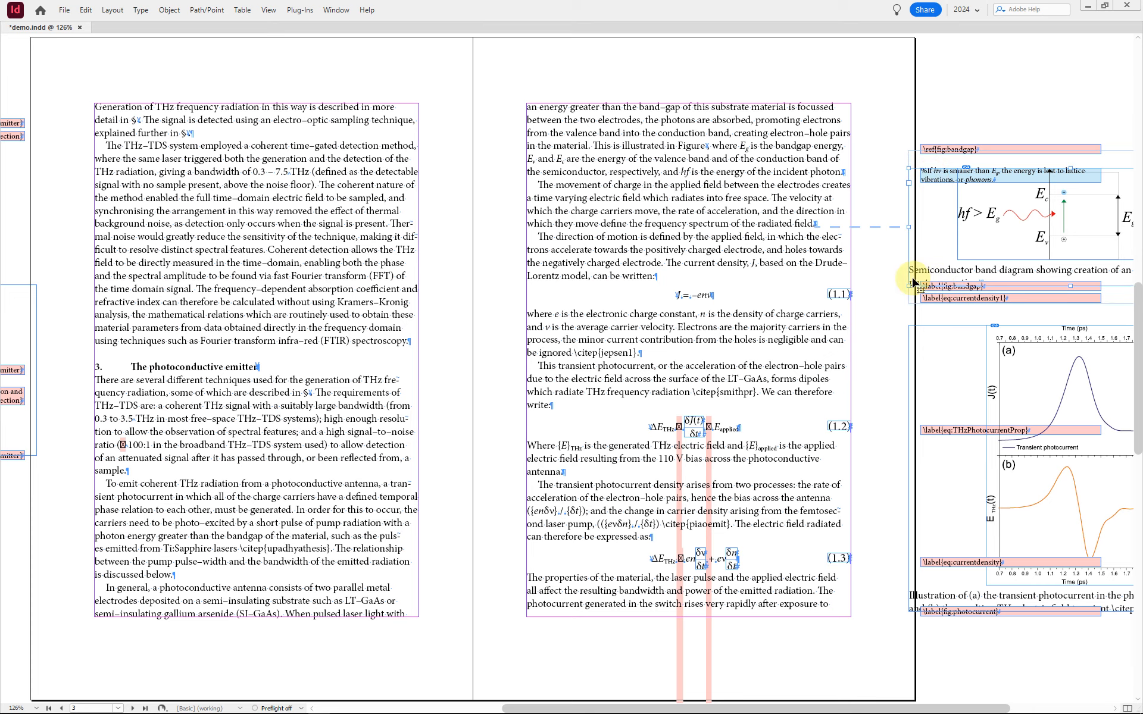
{"action": "left_click_drag", "start_coordinate": [915, 282], "coordinate": [910, 310]}
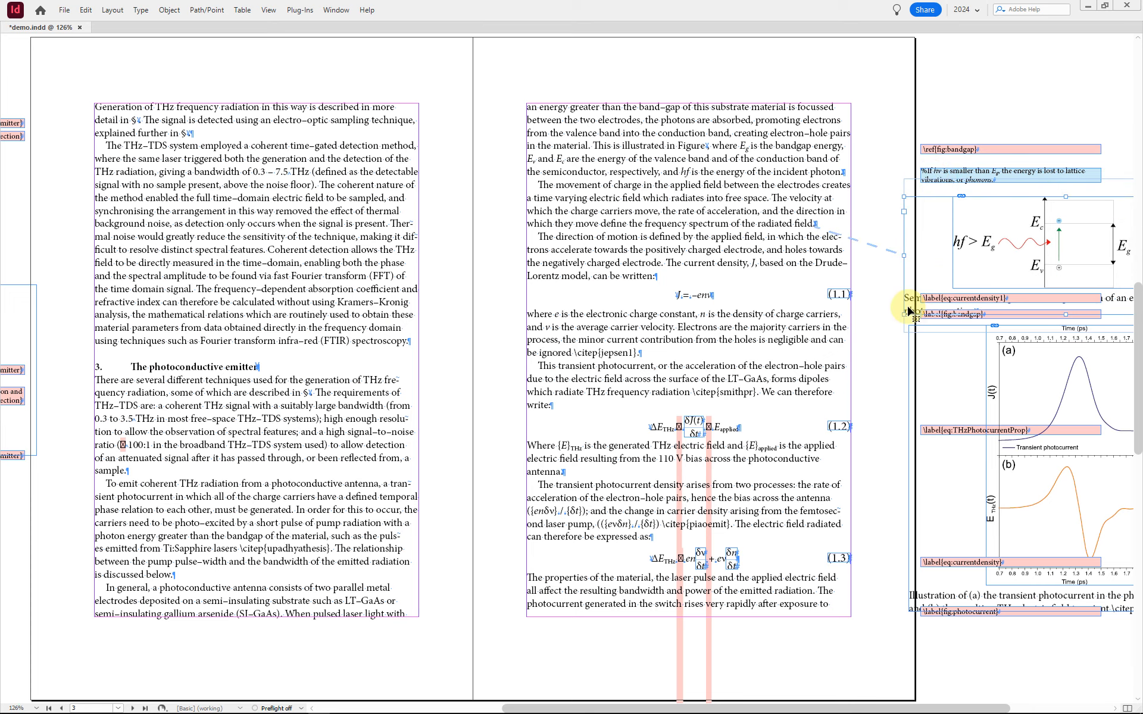
Step: Examine the blue comment frame about energy lost to lattice vibrations close up, selecting its leading percent sign and the frame
{"action": "left_click", "coordinate": [954, 172]}
{"action": "scroll", "coordinate": [958, 175], "scroll_direction": "up", "scroll_amount": 3}
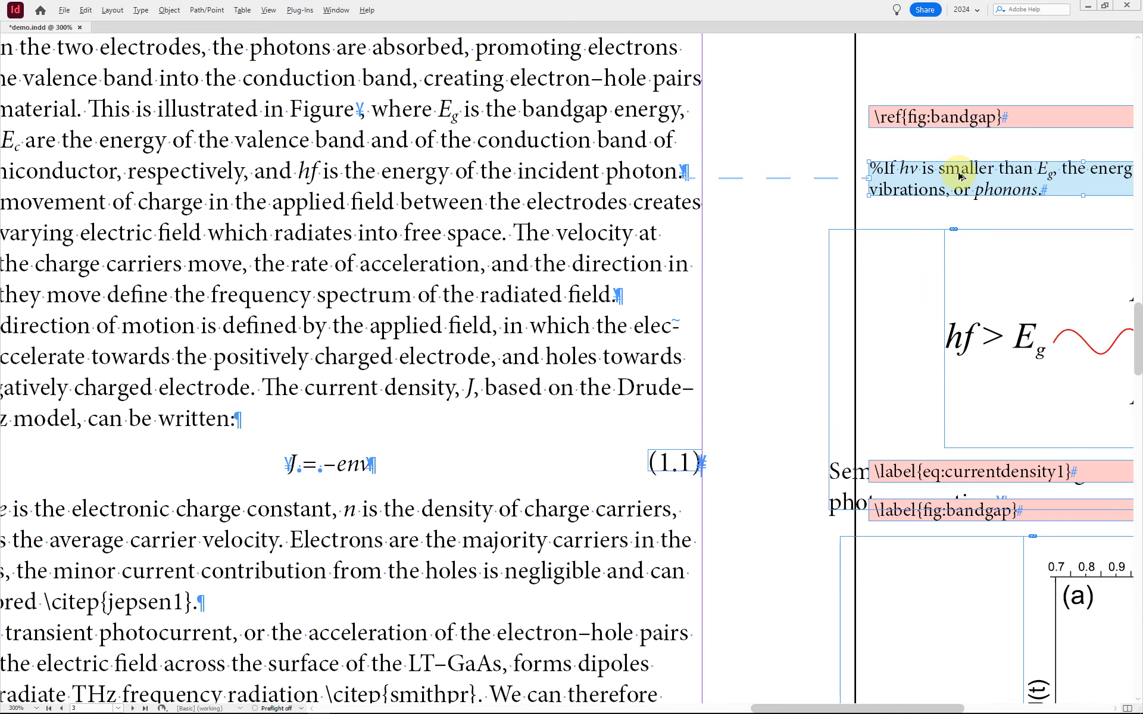
{"action": "scroll", "coordinate": [960, 175], "scroll_direction": "right", "scroll_amount": 3}
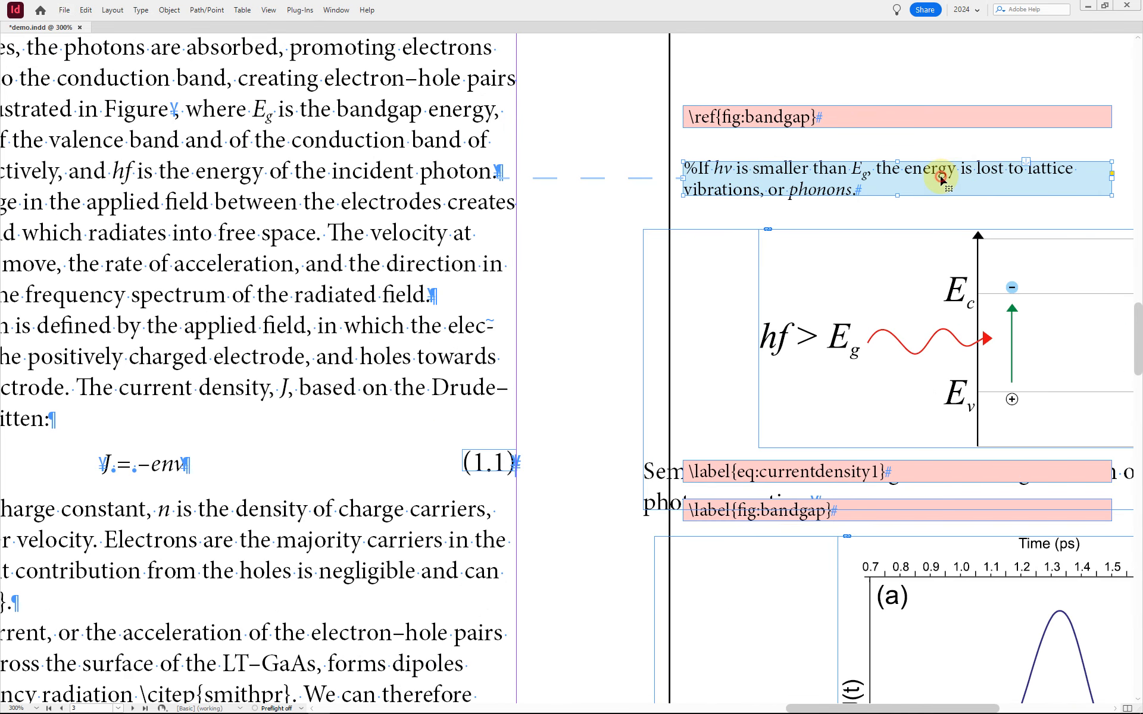
{"action": "double_click", "coordinate": [695, 169]}
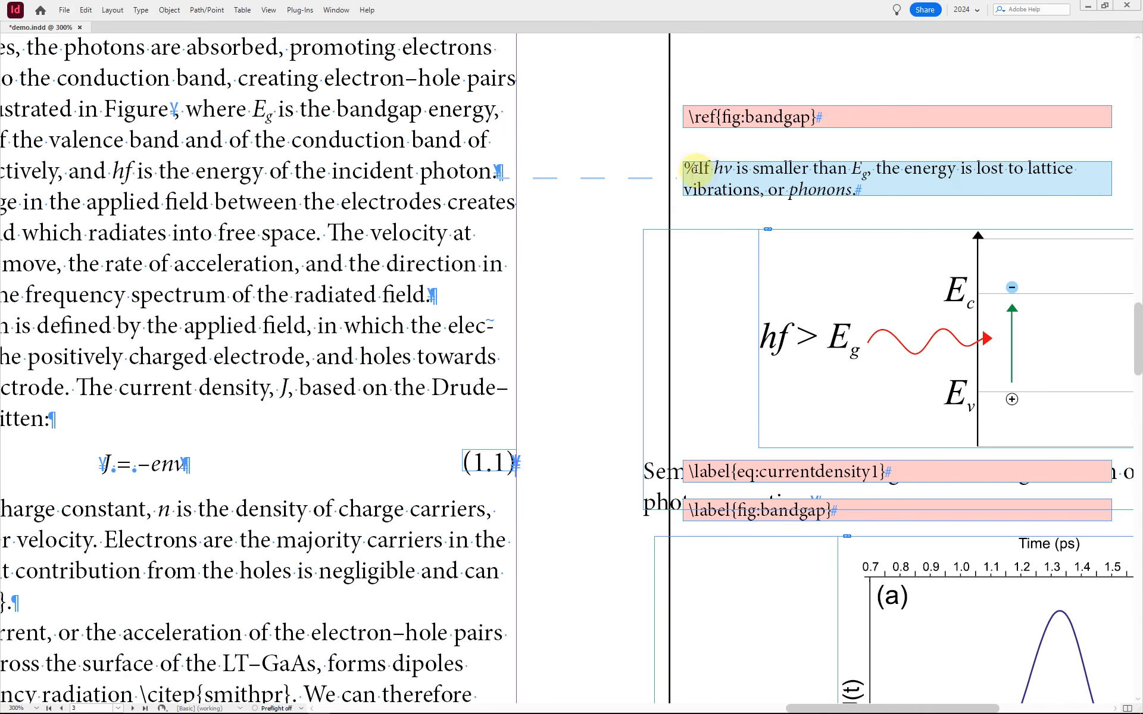
{"action": "left_click_drag", "start_coordinate": [692, 169], "coordinate": [702, 169]}
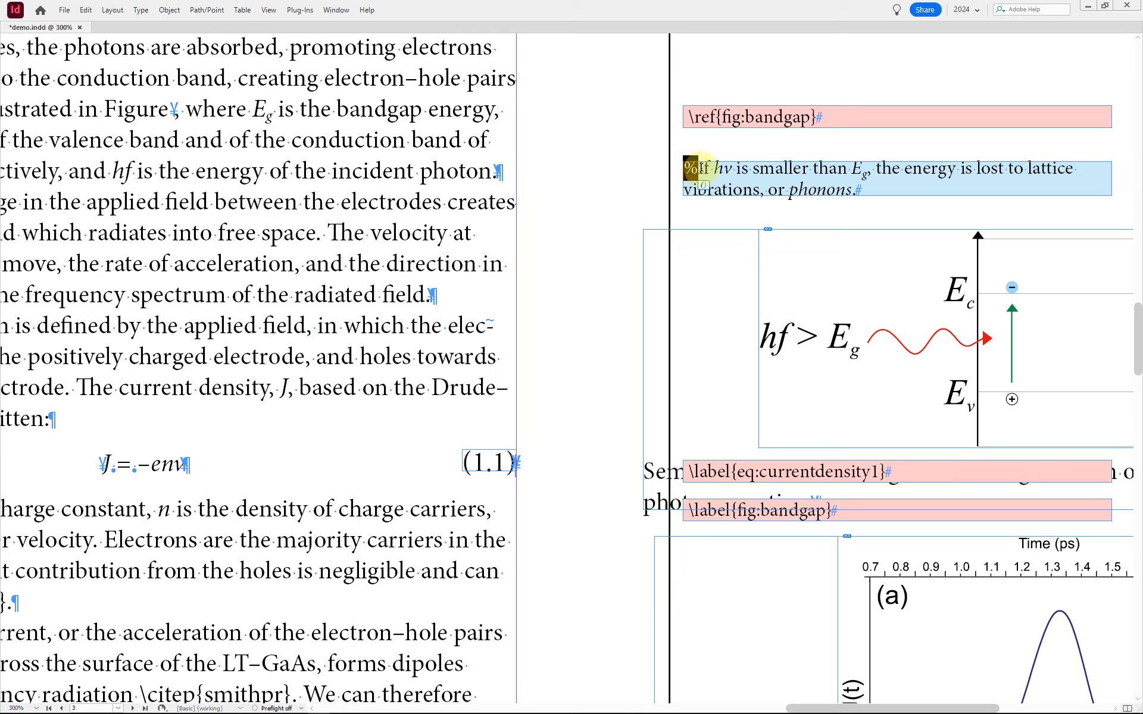
{"action": "left_click_drag", "start_coordinate": [702, 169], "coordinate": [702, 168]}
{"action": "key", "text": "Escape"}
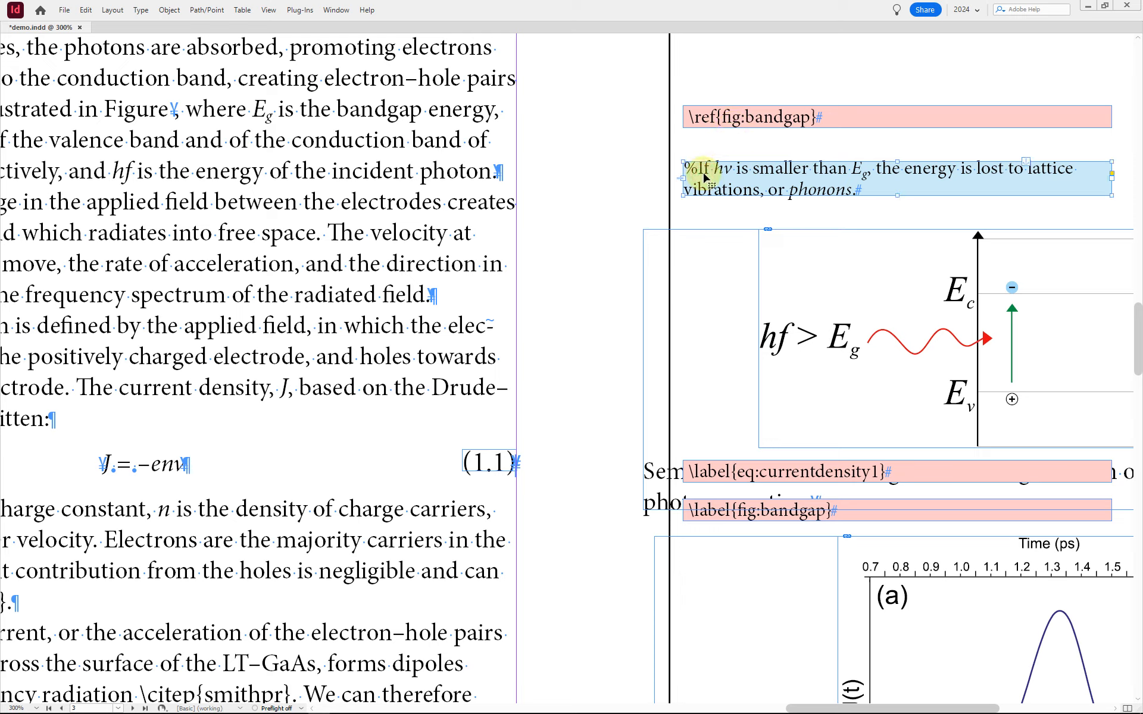
{"action": "left_click", "coordinate": [776, 179]}
Step: Go to the last spread and move the anchored kinetic data table frame onto the lower part of the right-hand page
{"action": "key", "text": "ctrl+alt+0"}
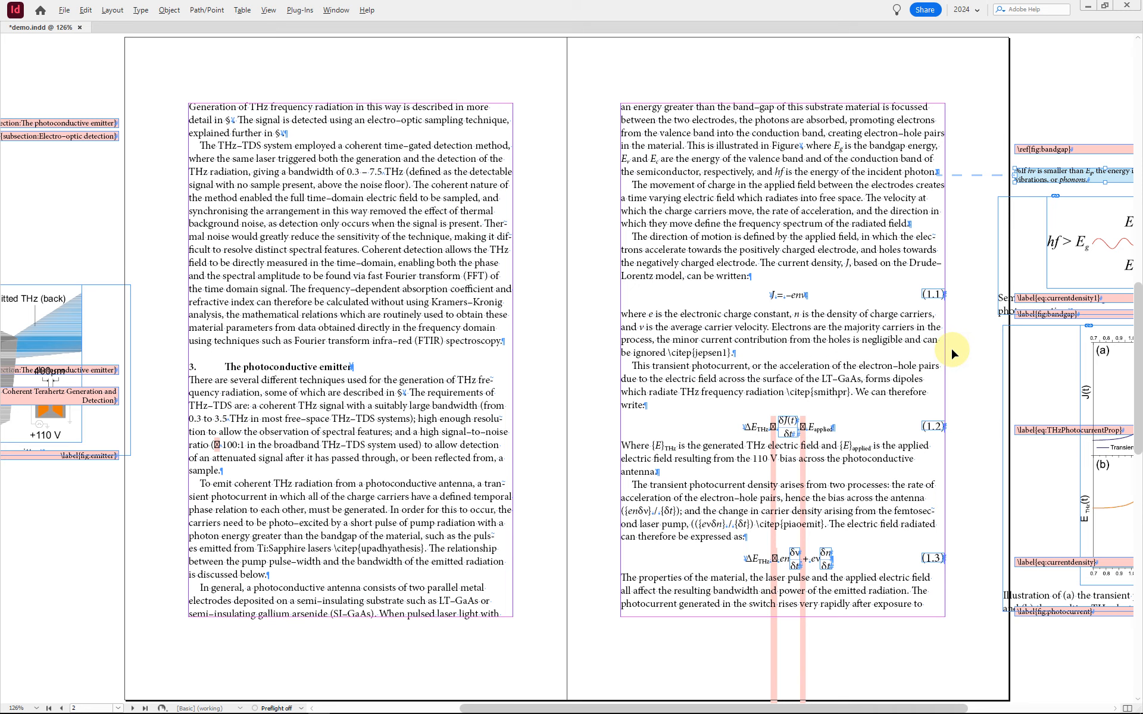
{"action": "key", "text": "alt+Page_Down"}
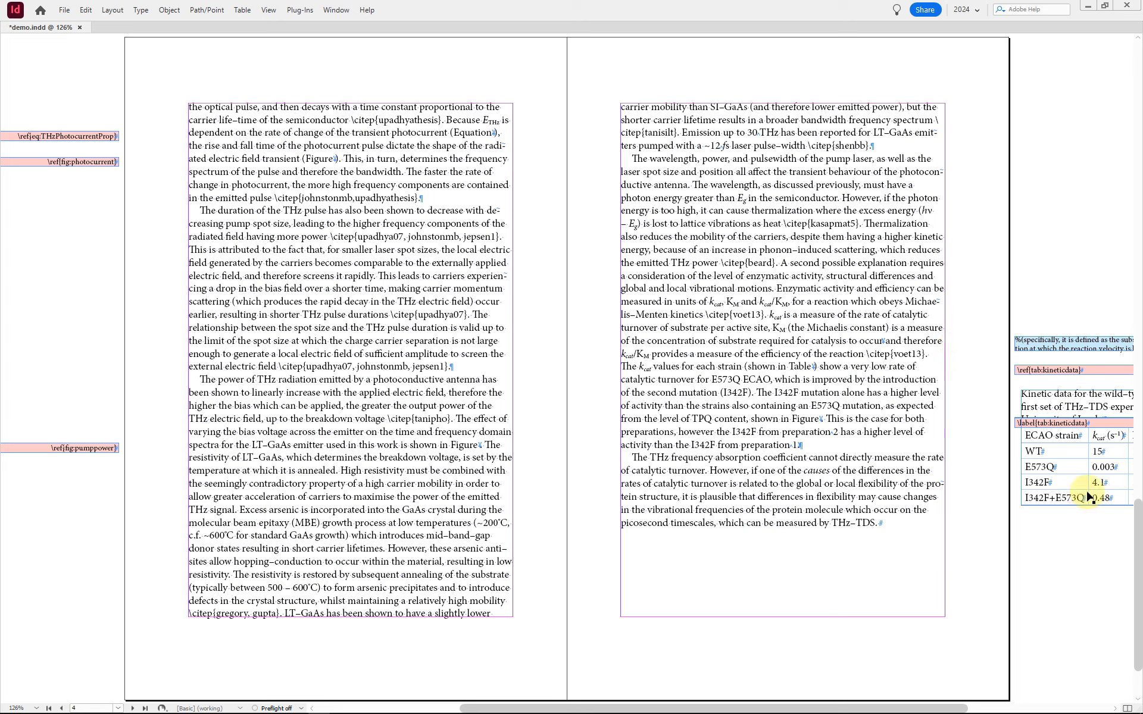
{"action": "left_click", "coordinate": [1053, 479]}
{"action": "left_click_drag", "start_coordinate": [1057, 469], "coordinate": [851, 611]}
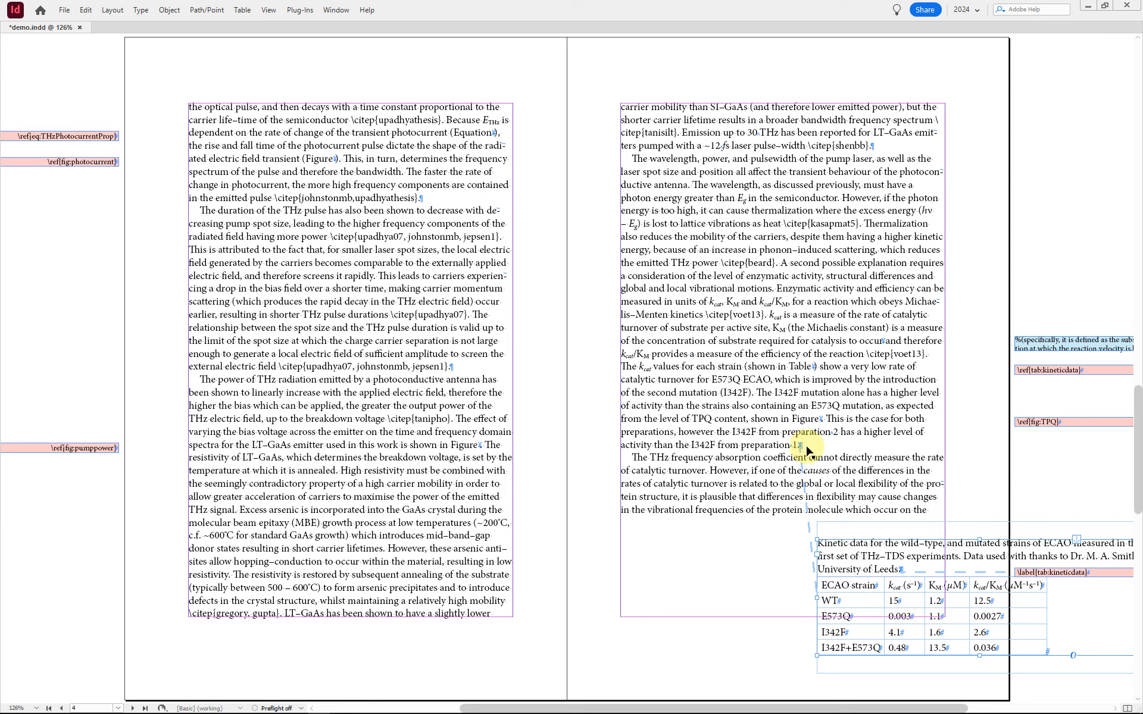
{"action": "left_click", "coordinate": [892, 565]}
Step: Go back to the spread with equation 1.2 and check the Unicode value of the missing glyph before E applied
{"action": "key", "text": "alt+Page_Up"}
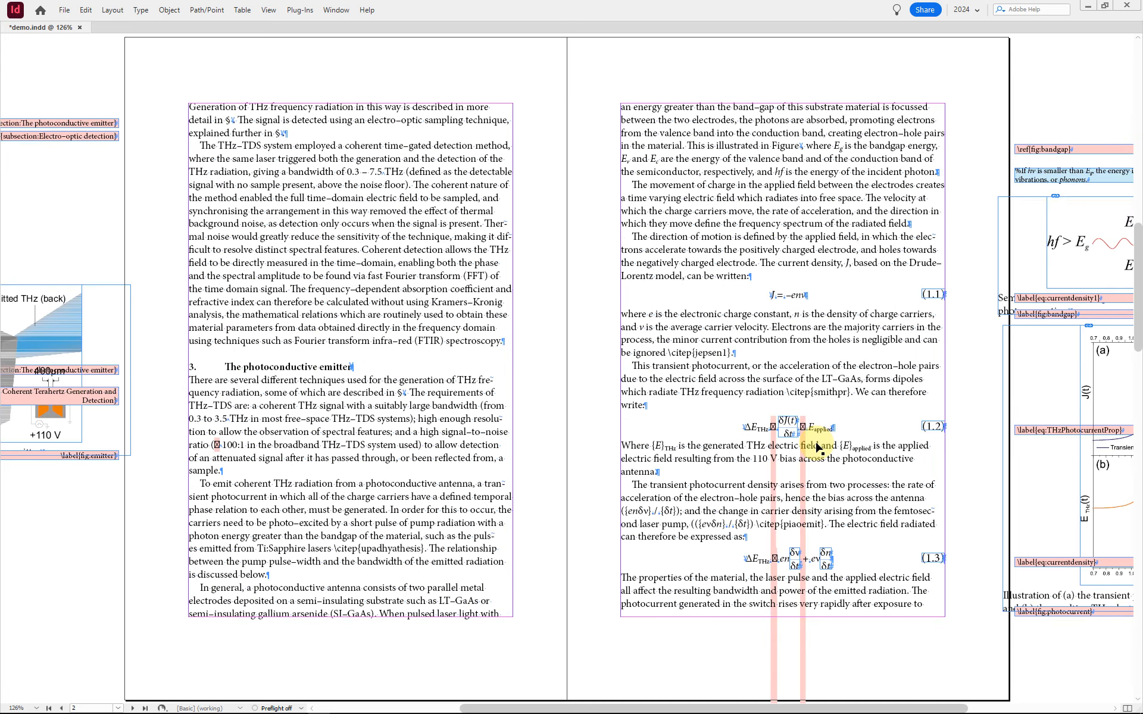
{"action": "scroll", "coordinate": [817, 448], "scroll_direction": "up", "scroll_amount": 1}
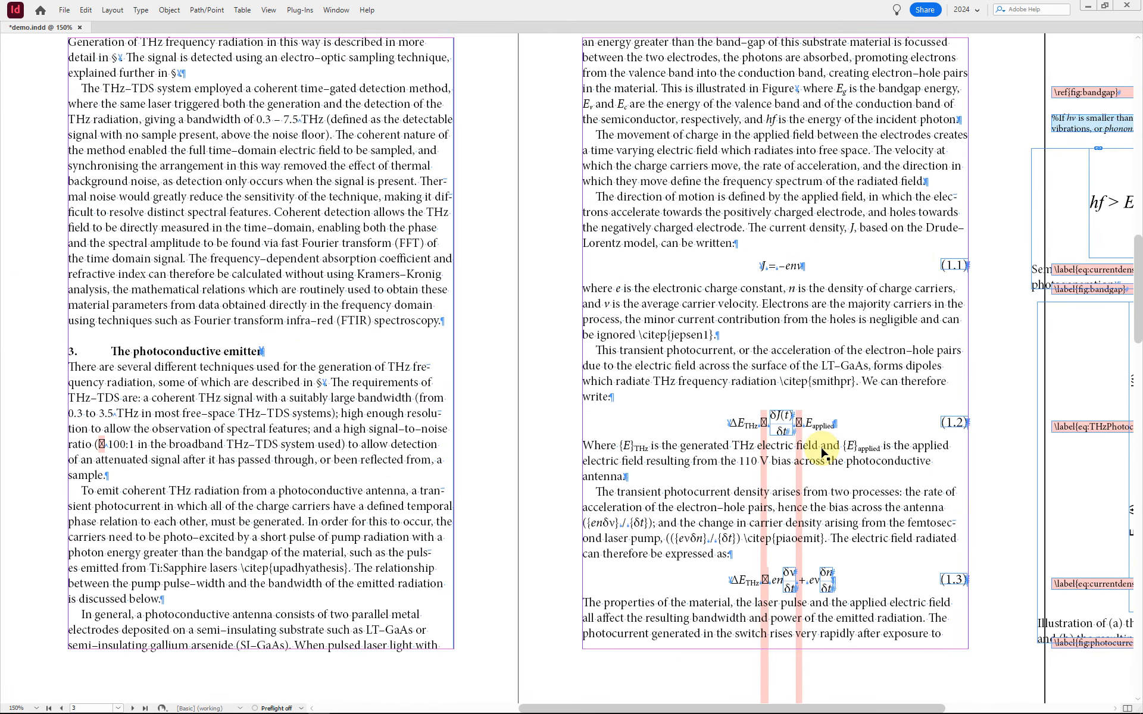
{"action": "scroll", "coordinate": [774, 451], "scroll_direction": "right", "scroll_amount": 3}
{"action": "scroll", "coordinate": [714, 441], "scroll_direction": "down", "scroll_amount": 1}
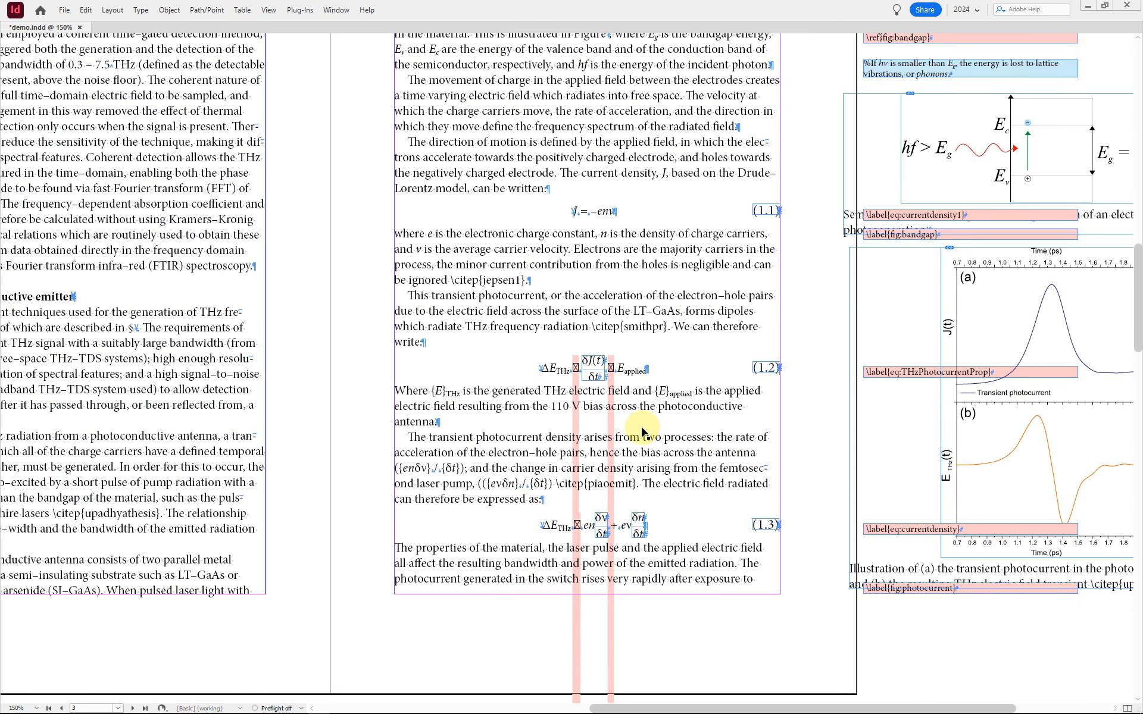
{"action": "scroll", "coordinate": [647, 421], "scroll_direction": "left", "scroll_amount": 1}
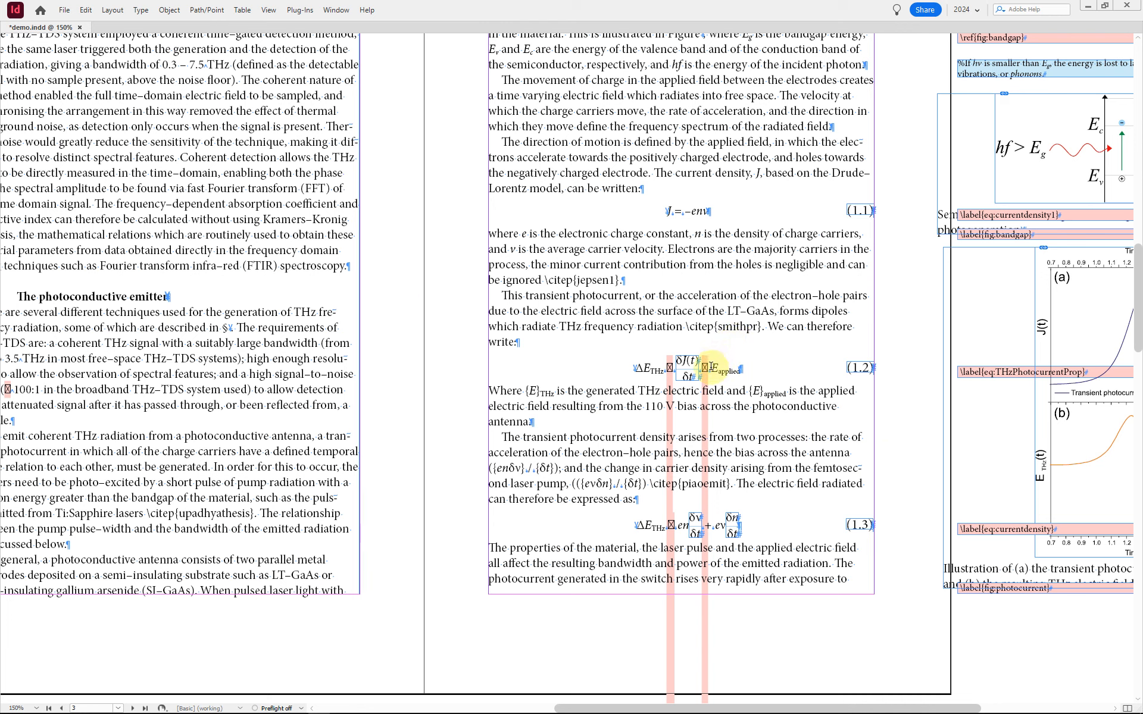
{"action": "double_click", "coordinate": [704, 367]}
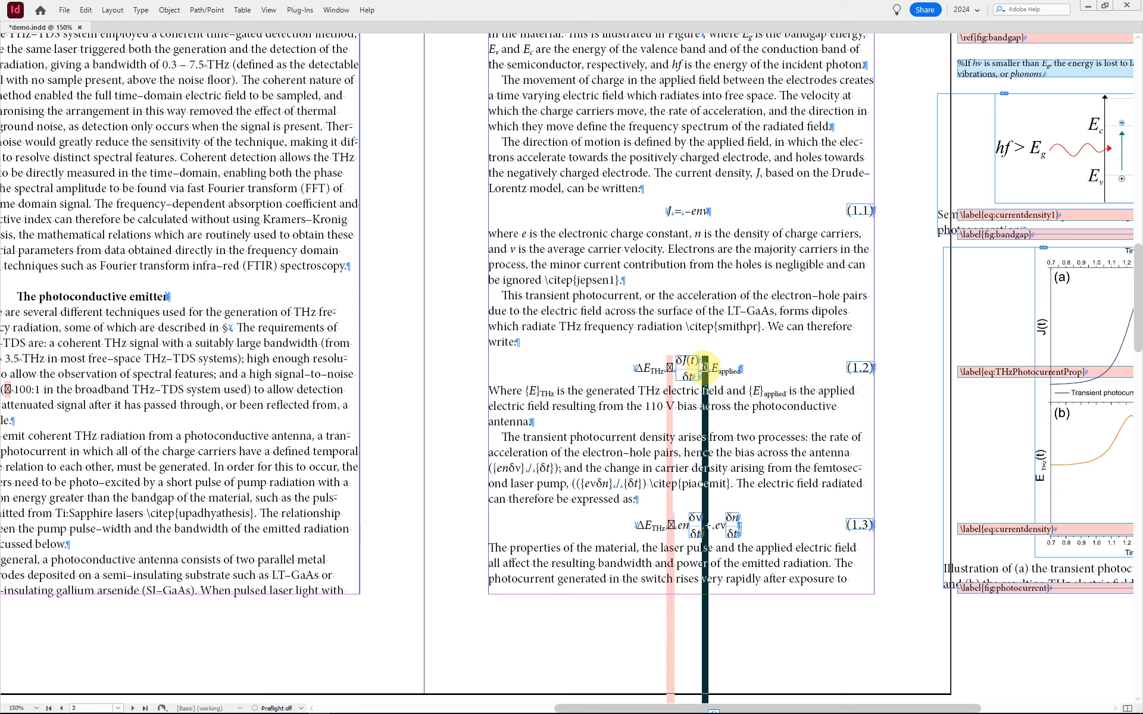
{"action": "key", "text": "F8"}
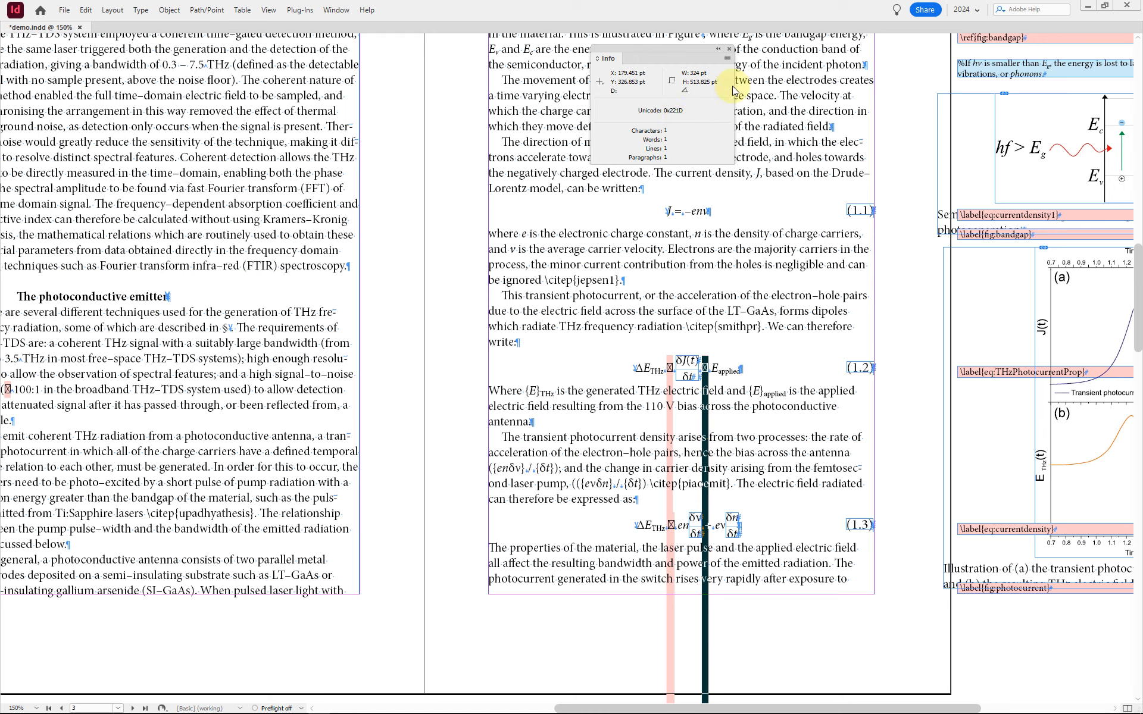
{"action": "double_click", "coordinate": [705, 362]}
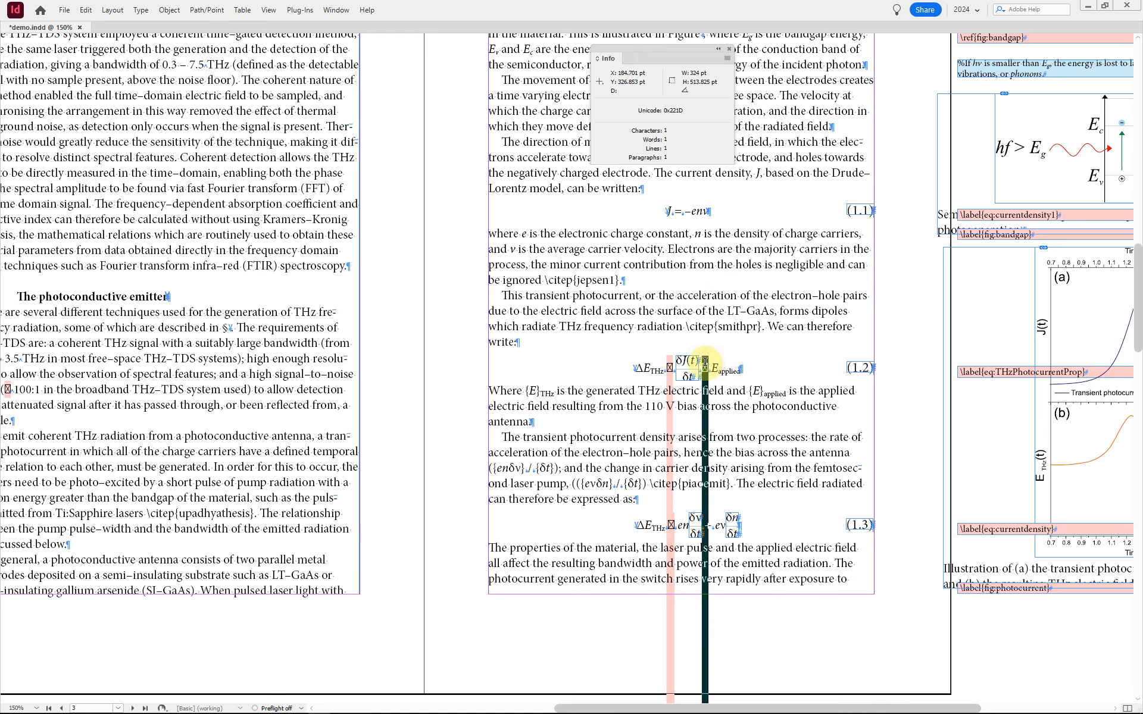
{"action": "left_click", "coordinate": [701, 362]}
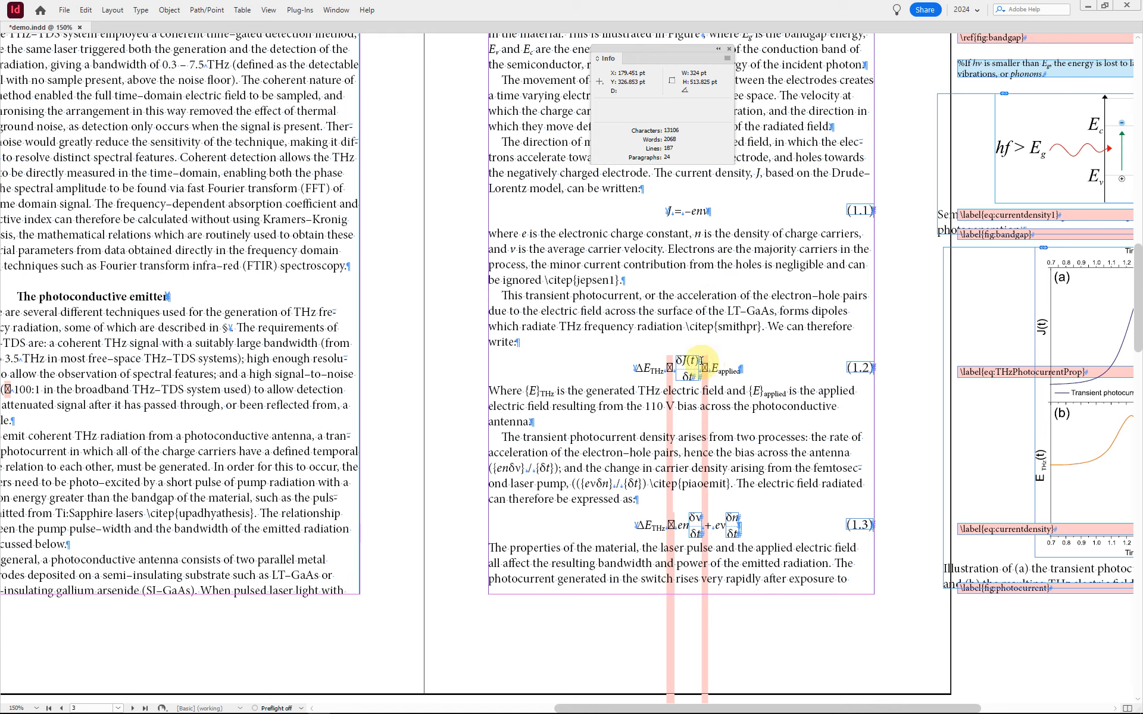
{"action": "left_click", "coordinate": [694, 326]}
{"action": "left_click", "coordinate": [710, 367]}
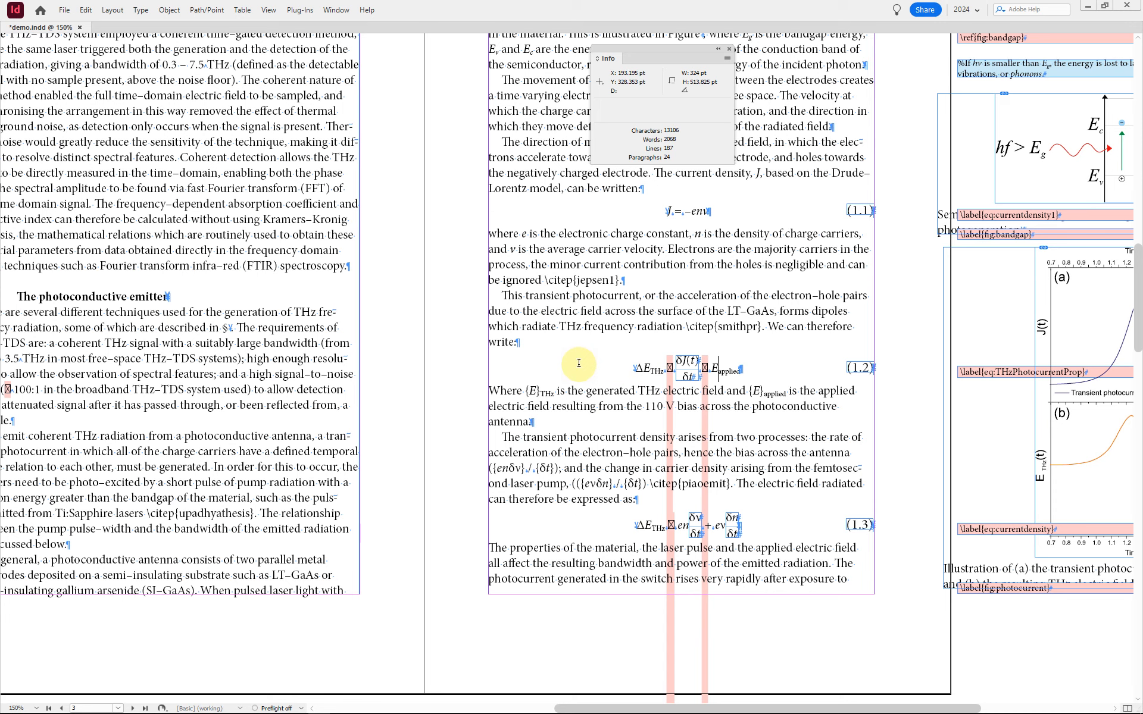
Step: Show the available user scripts, including the latex-to-indesign set
{"action": "key", "text": "Escape"}
{"action": "key", "text": "ctrl+alt+F11"}
{"action": "key", "text": "ctrl+shift+a"}
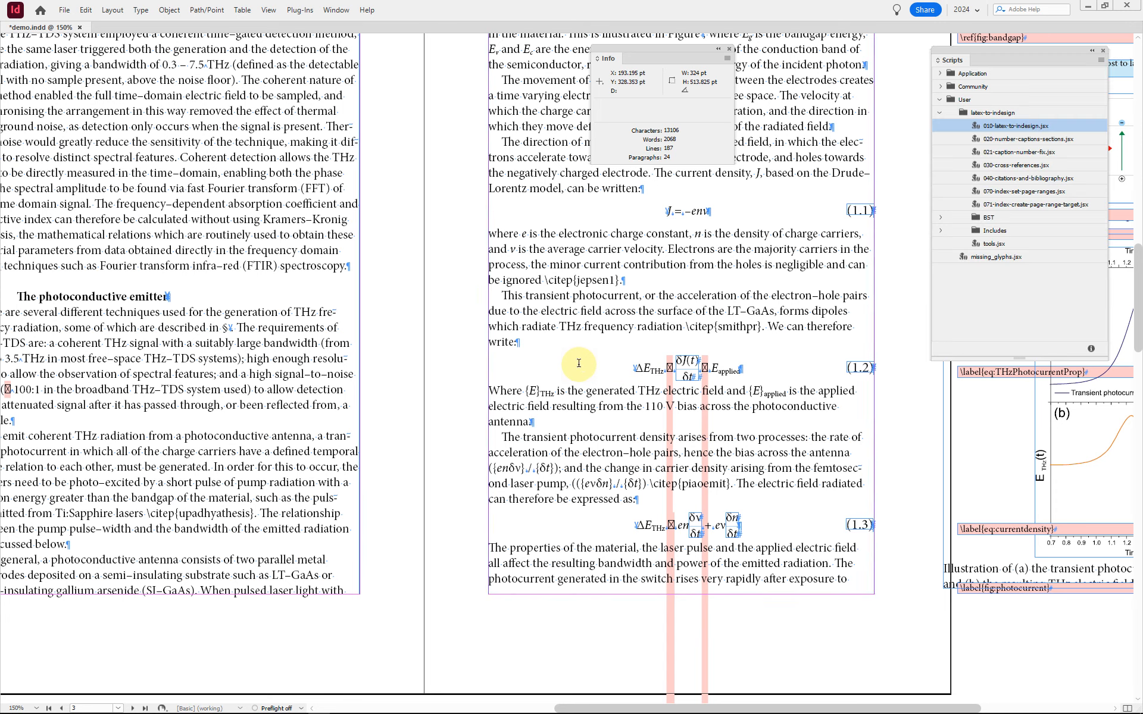
{"action": "left_click", "coordinate": [1003, 259]}
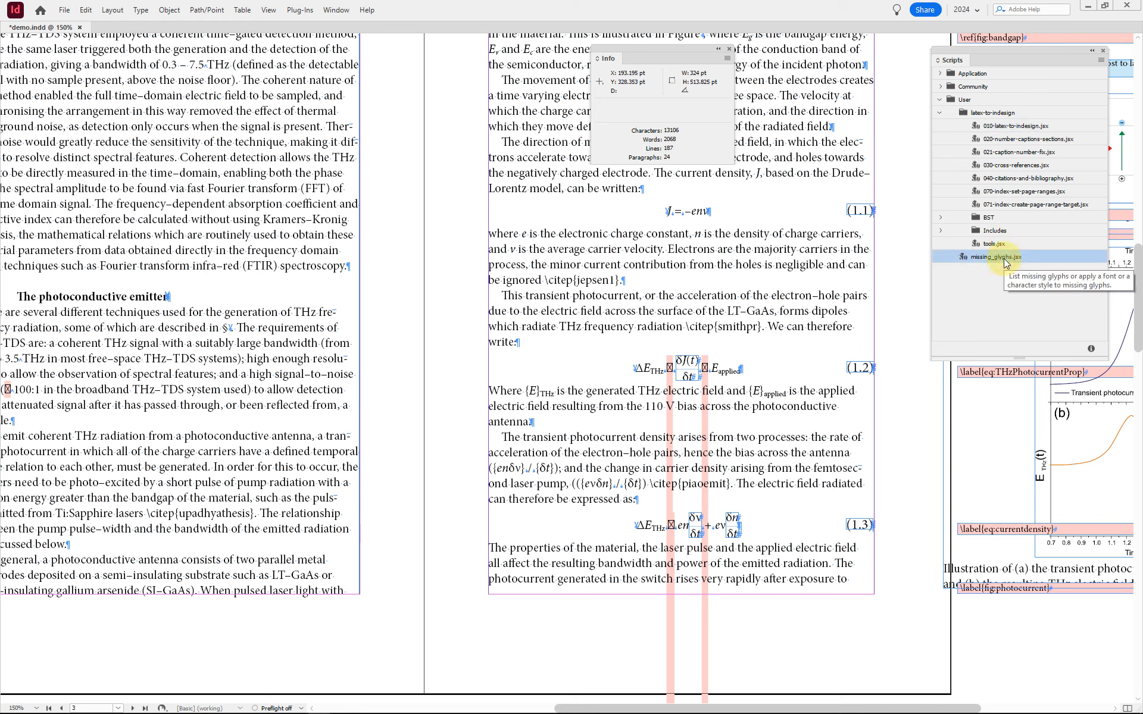
{"action": "double_click", "coordinate": [1003, 259]}
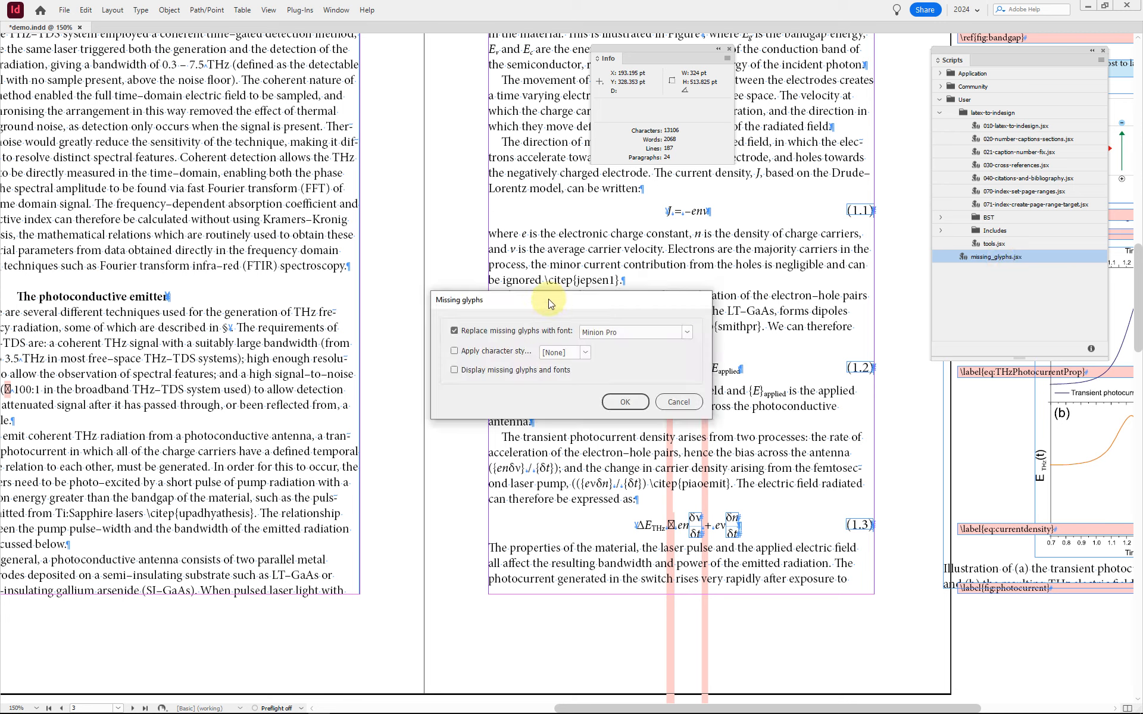
{"action": "left_click_drag", "start_coordinate": [548, 298], "coordinate": [376, 288]}
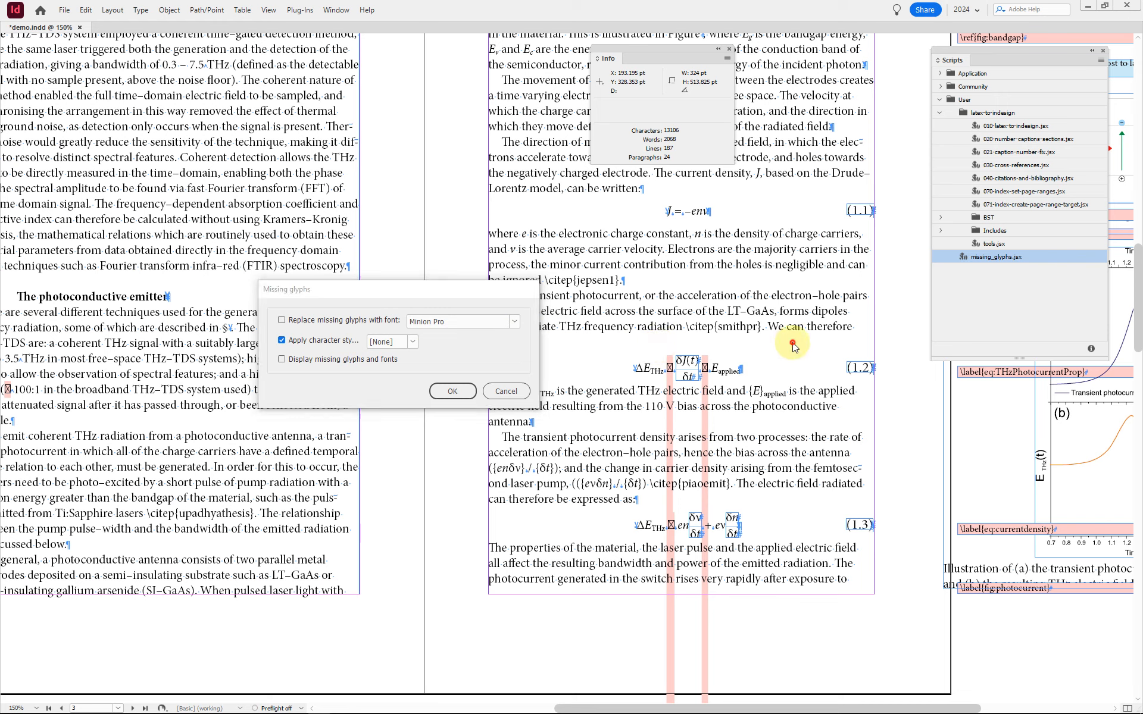
{"action": "key", "text": "Return"}
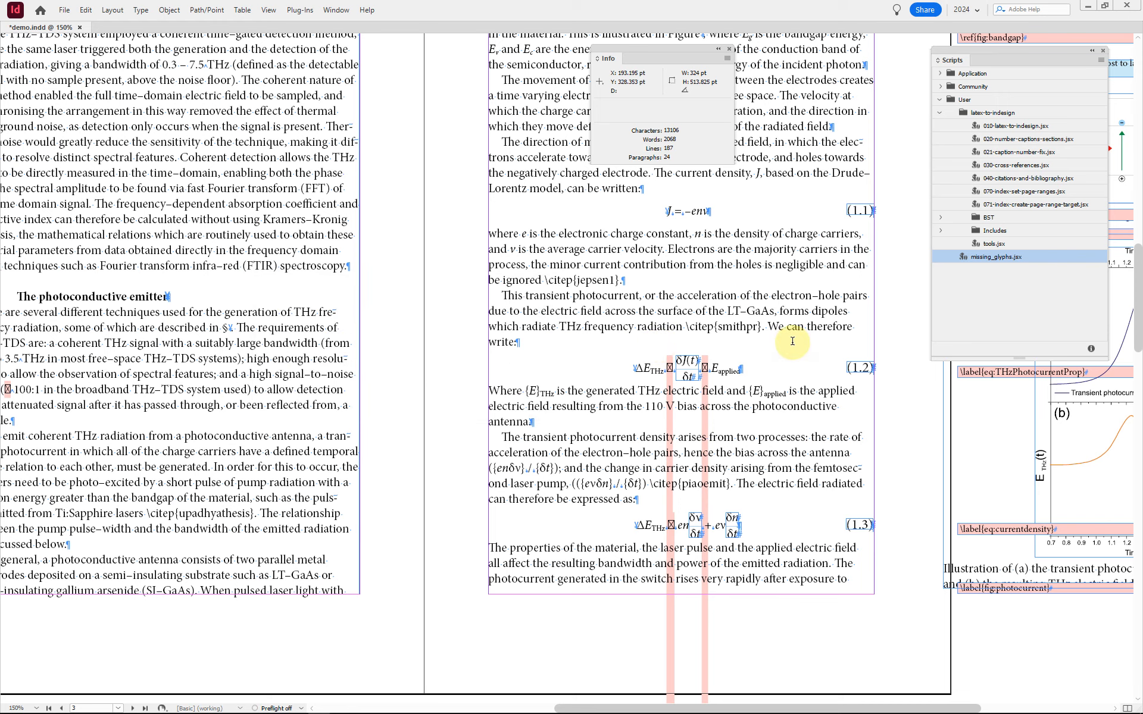
Step: Create a character style named Cambria Math, reset to its italic base, with font family Cambria Math and style Regular
{"action": "key", "text": "shift+F11"}
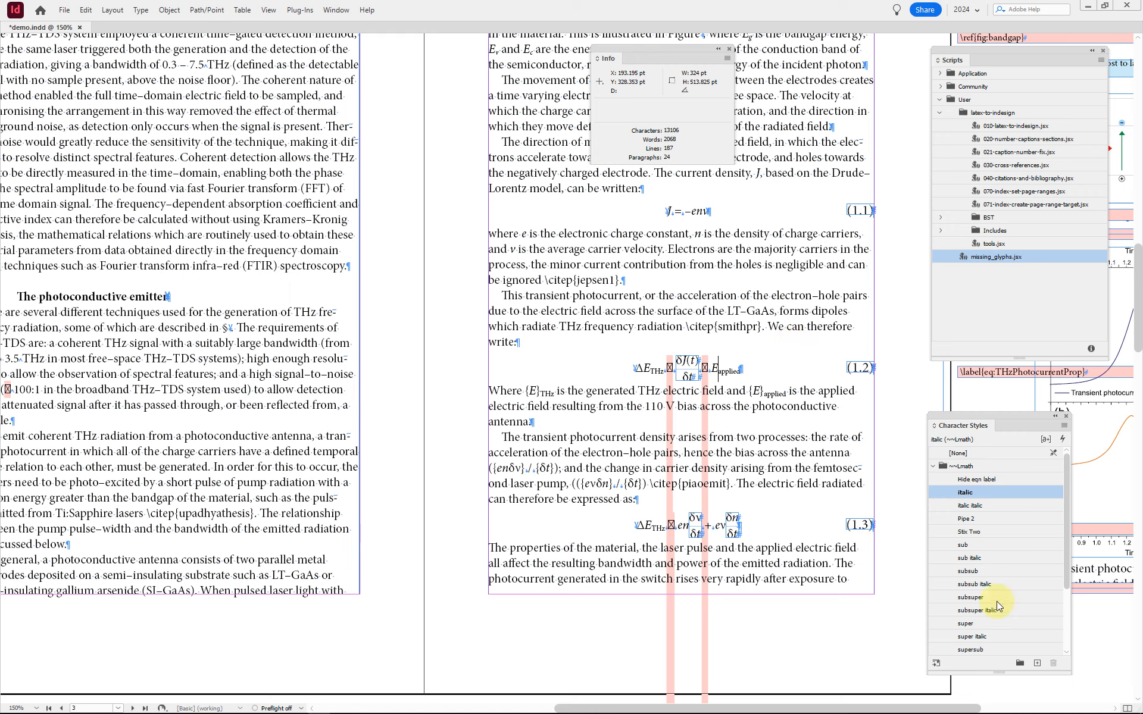
{"action": "left_click", "coordinate": [1037, 663], "text": "alt"}
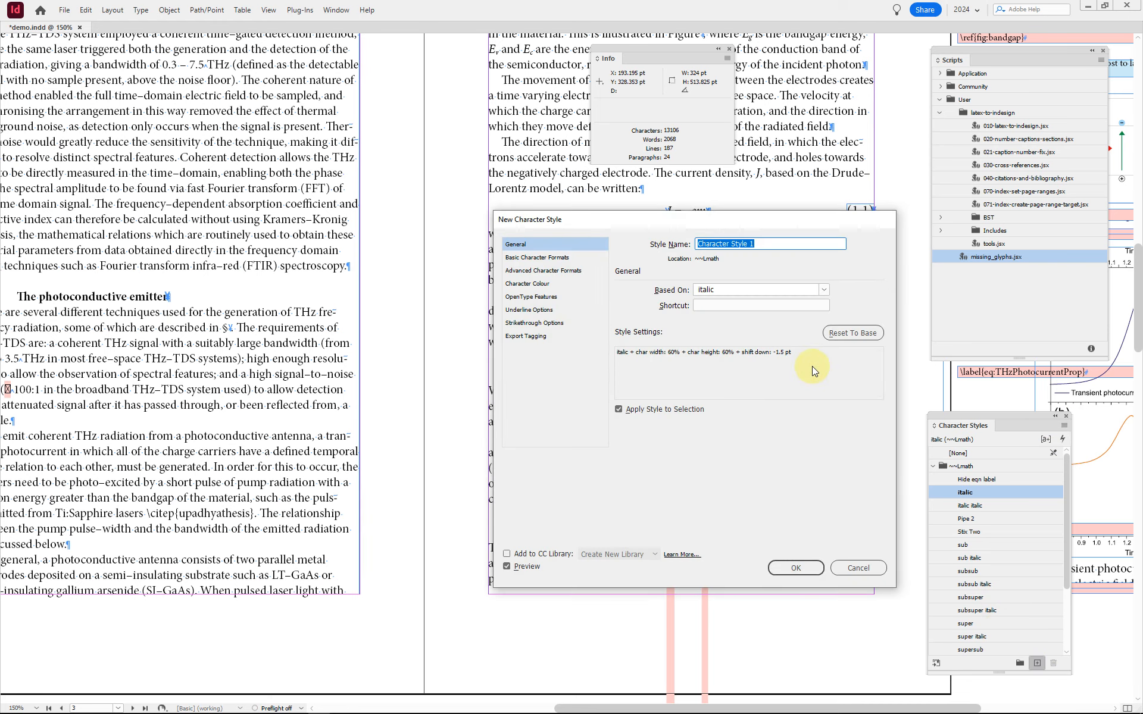
{"action": "type", "text": "Cambria Math"}
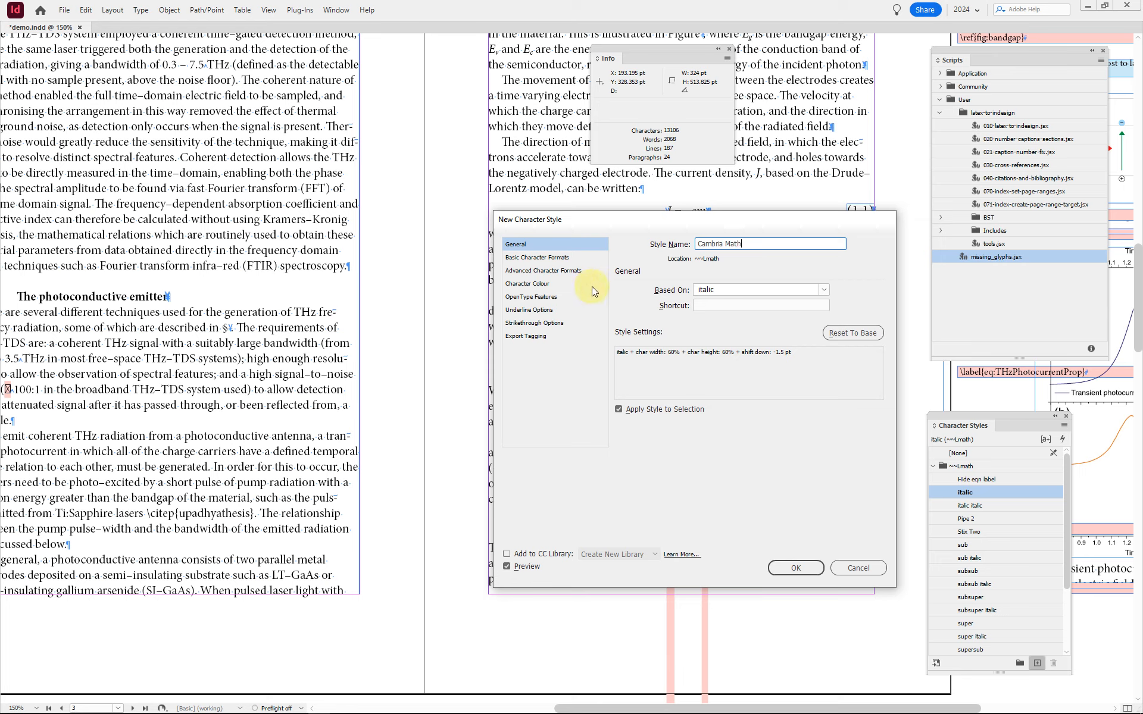
{"action": "left_click", "coordinate": [855, 334]}
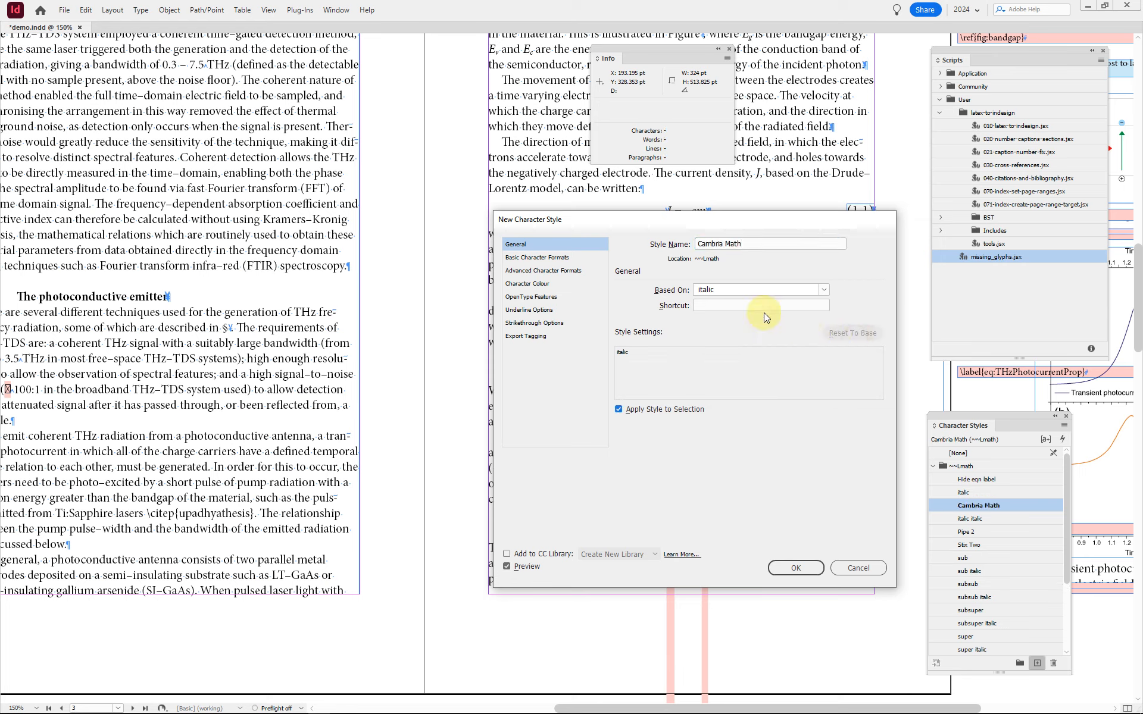
{"action": "left_click", "coordinate": [567, 256]}
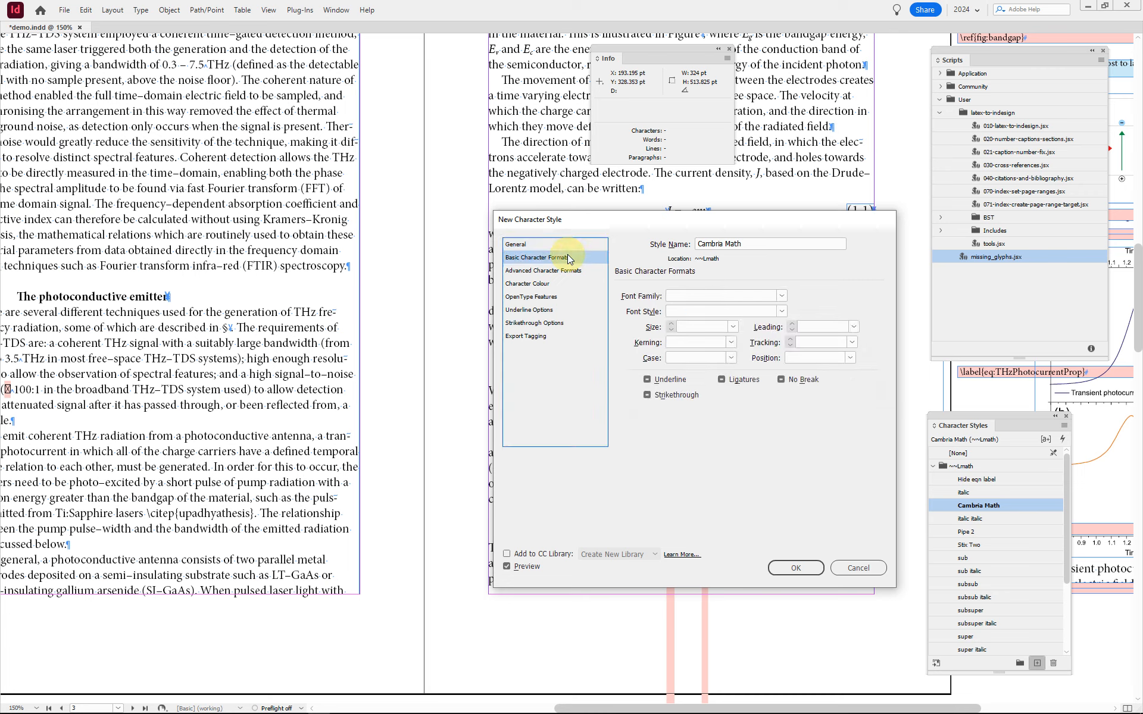
{"action": "left_click", "coordinate": [689, 294]}
{"action": "type", "text": "Cambria Math"}
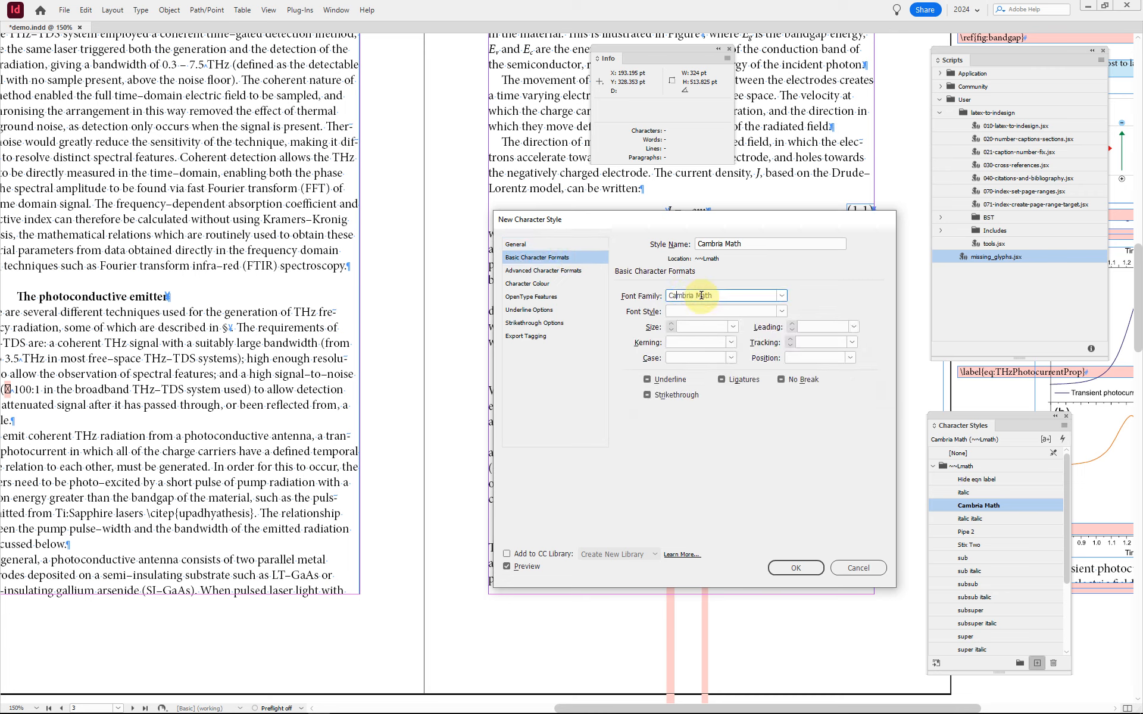
{"action": "left_click", "coordinate": [795, 567]}
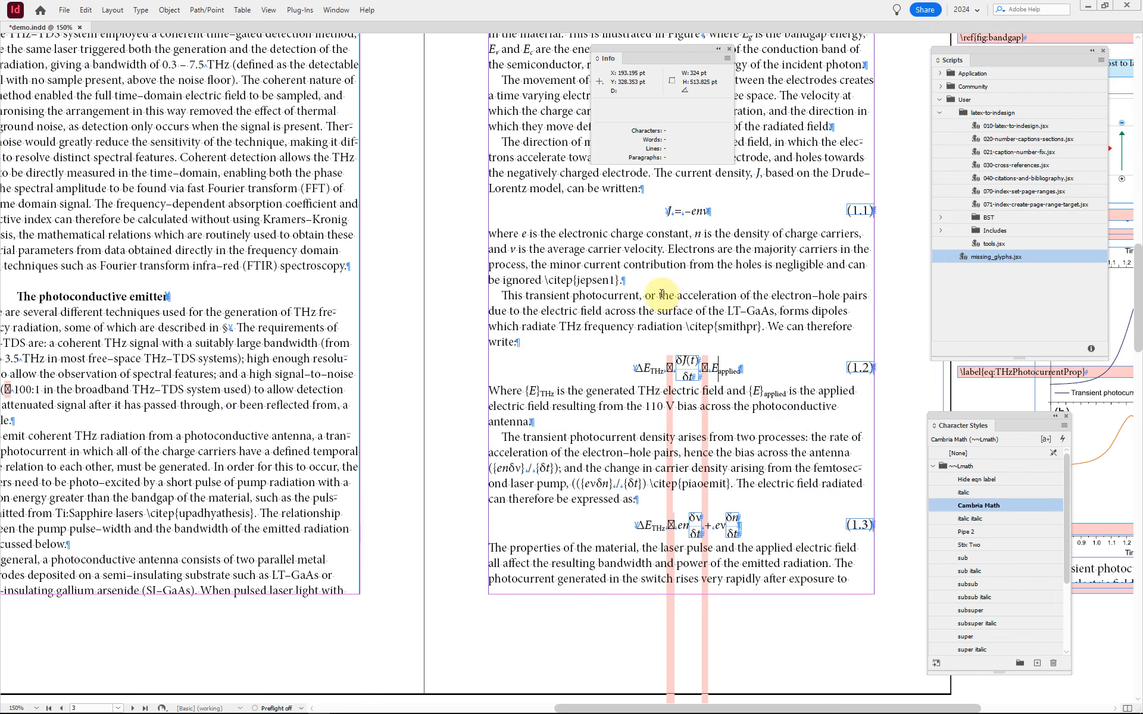
{"action": "double_click", "coordinate": [1011, 263]}
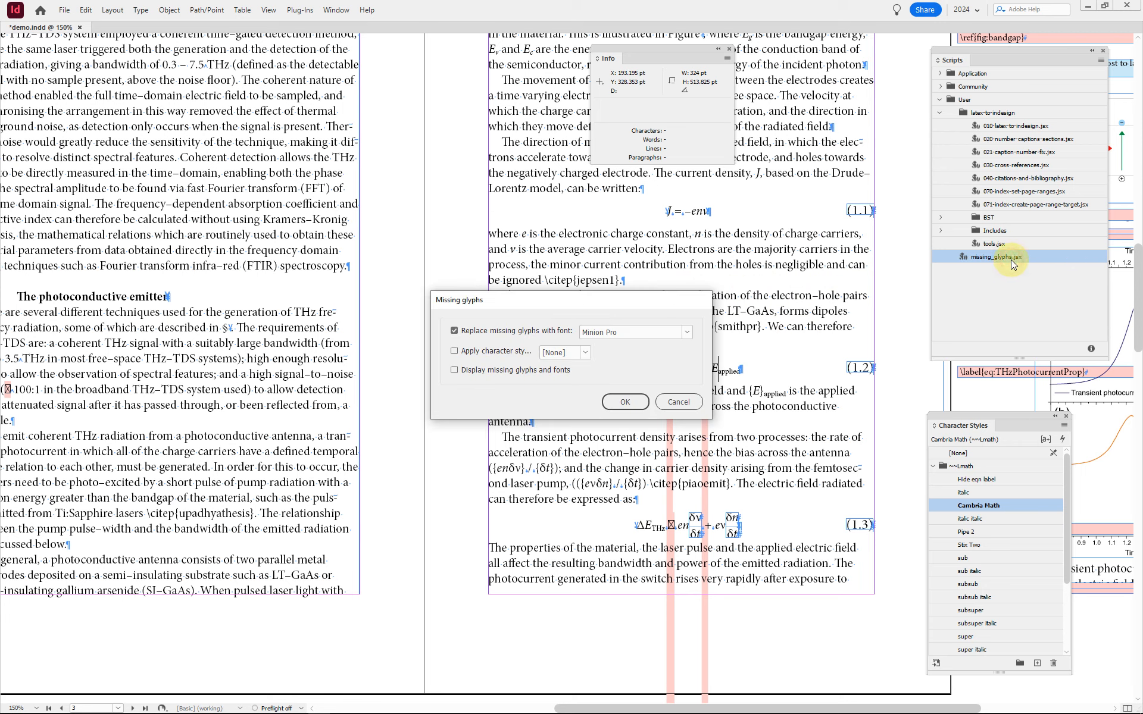
{"action": "left_click", "coordinate": [492, 350]}
{"action": "left_click", "coordinate": [587, 352]}
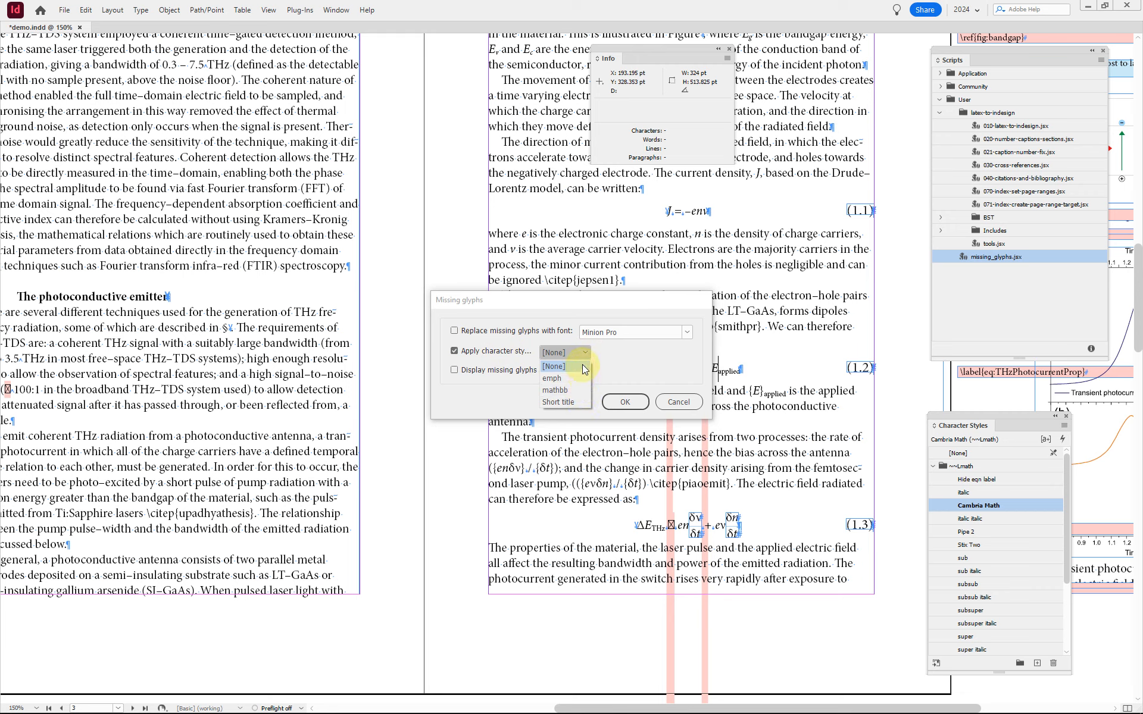
{"action": "left_click", "coordinate": [585, 352]}
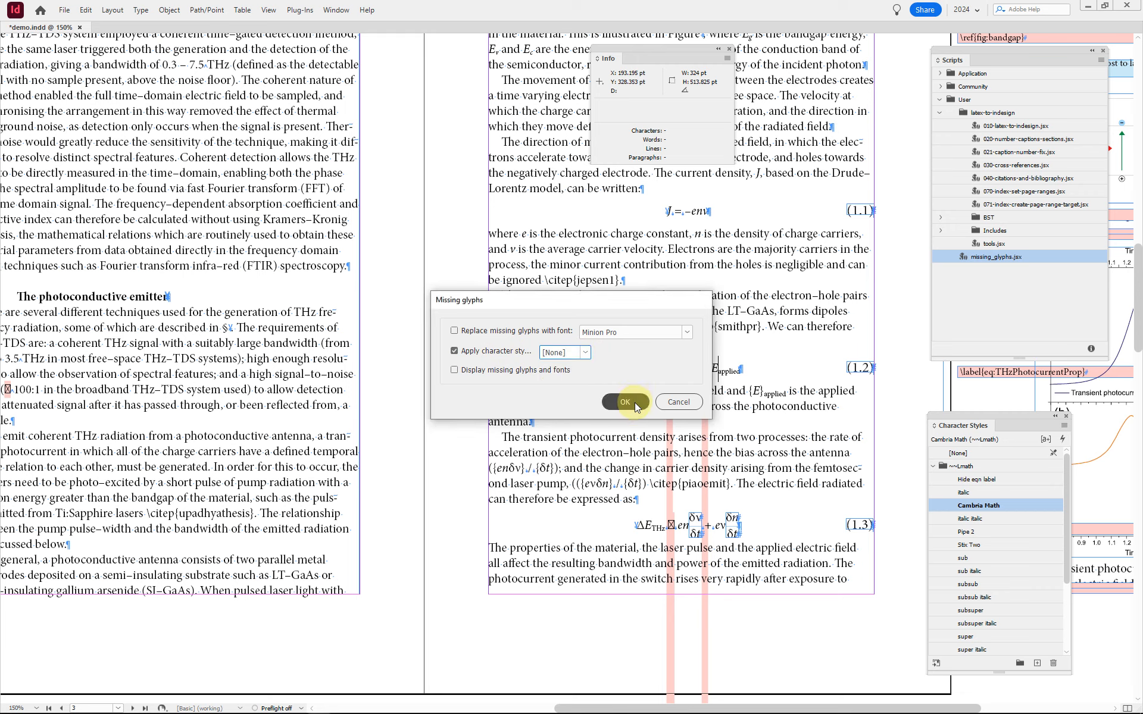
{"action": "left_click", "coordinate": [684, 401]}
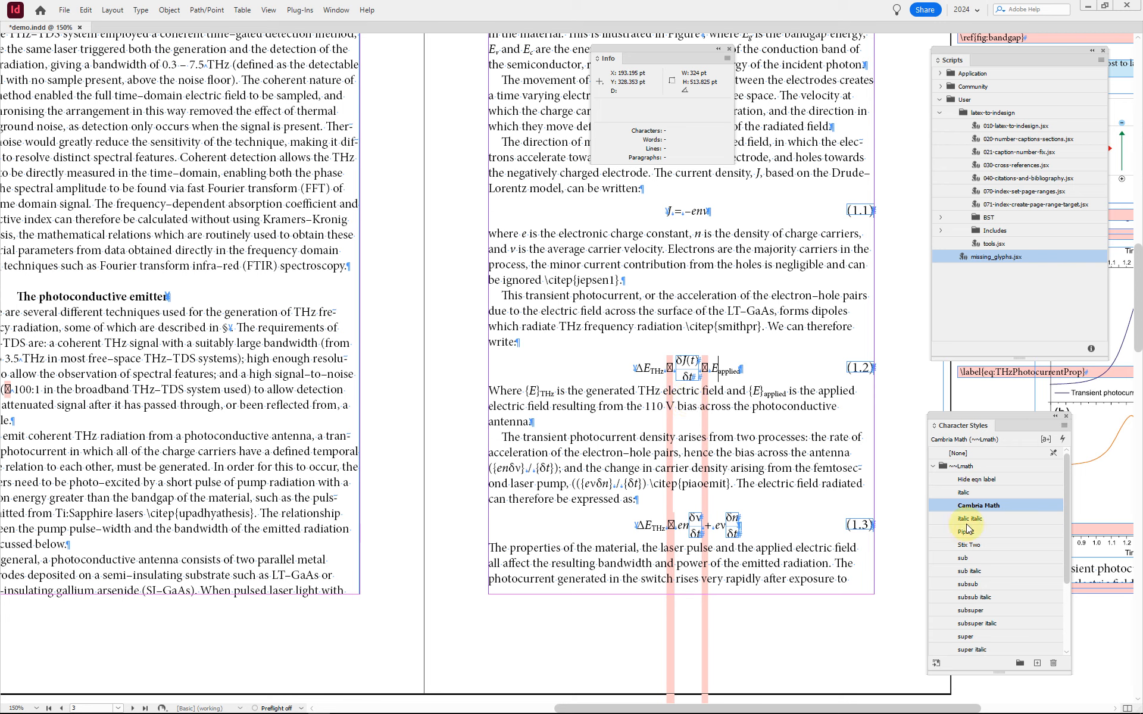
Step: Move the Cambria Math style out of the ~~Lmath group and apply it to the missing glyphs using missing_glyphs.jsx, without font replacement
{"action": "left_click_drag", "start_coordinate": [958, 505], "coordinate": [962, 461]}
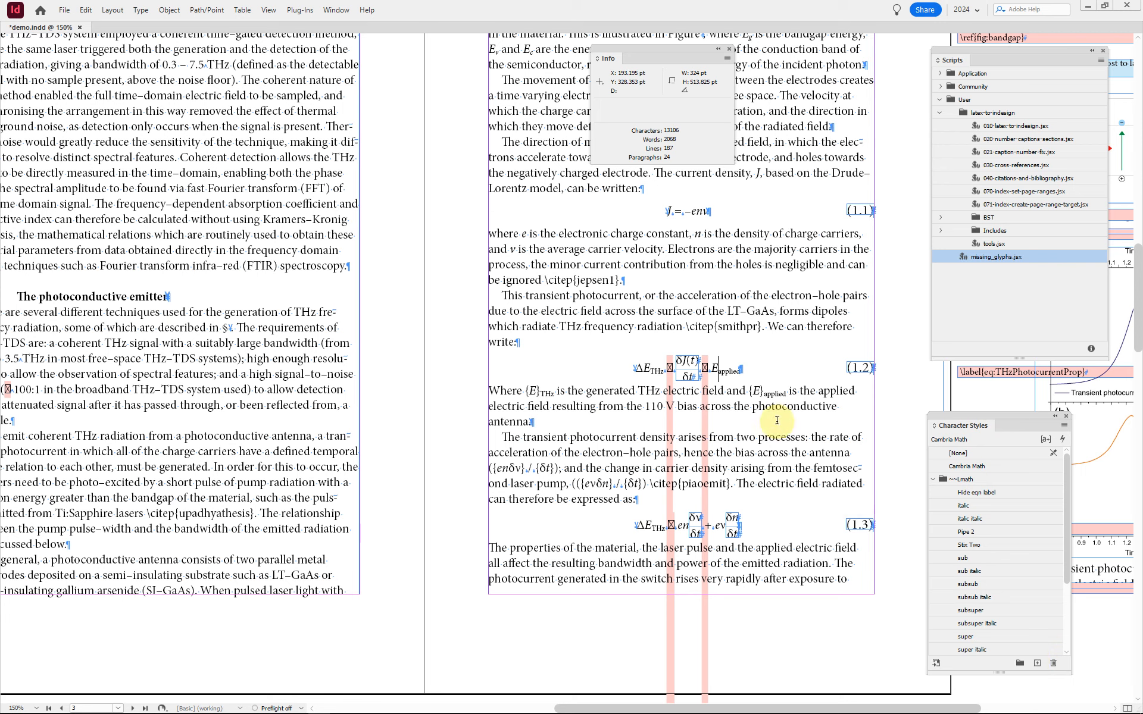
{"action": "double_click", "coordinate": [994, 256]}
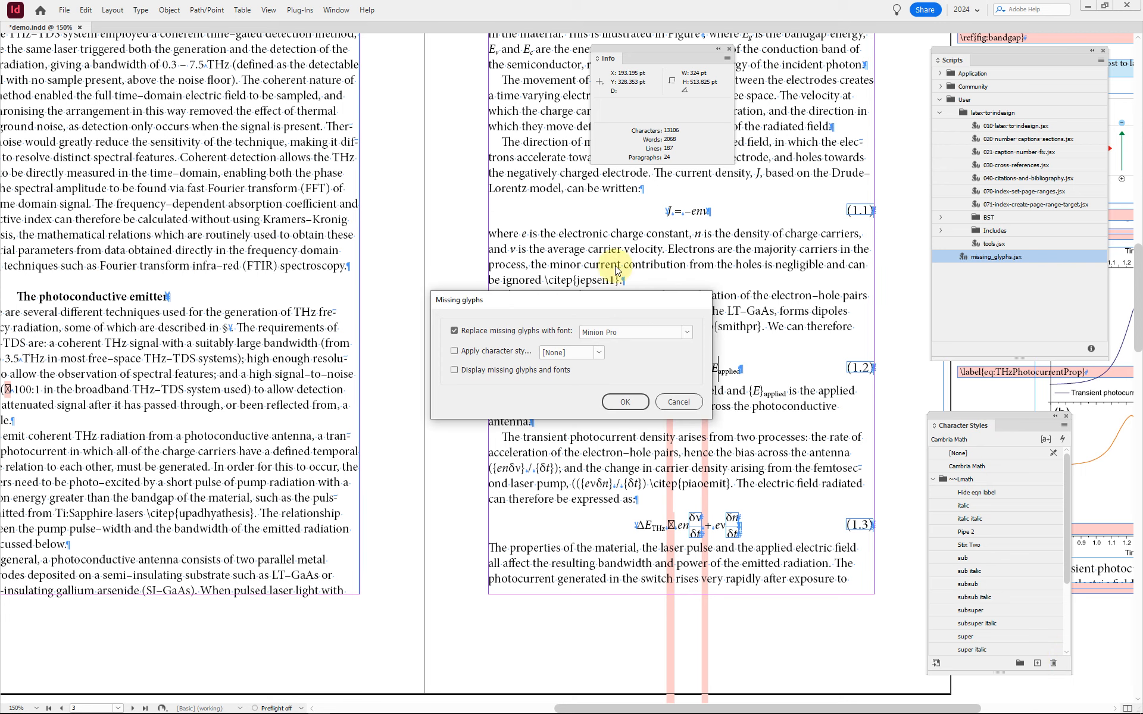
{"action": "left_click", "coordinate": [454, 331]}
{"action": "left_click", "coordinate": [494, 351]}
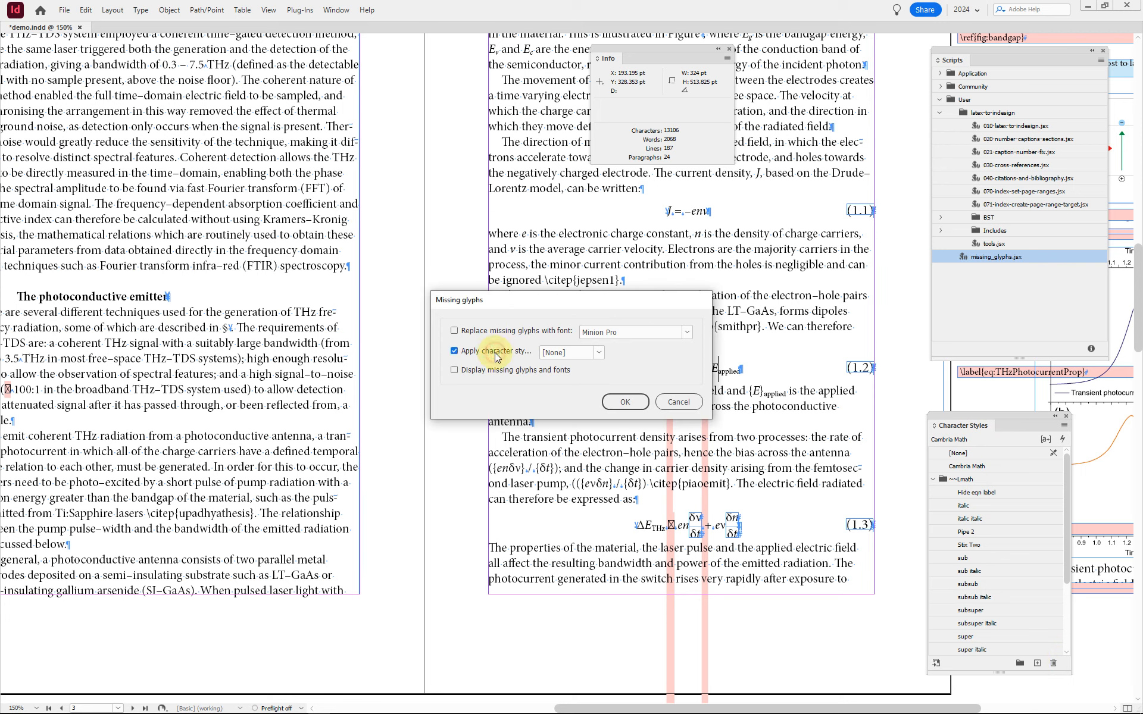
{"action": "left_click", "coordinate": [600, 353]}
{"action": "left_click", "coordinate": [566, 396]}
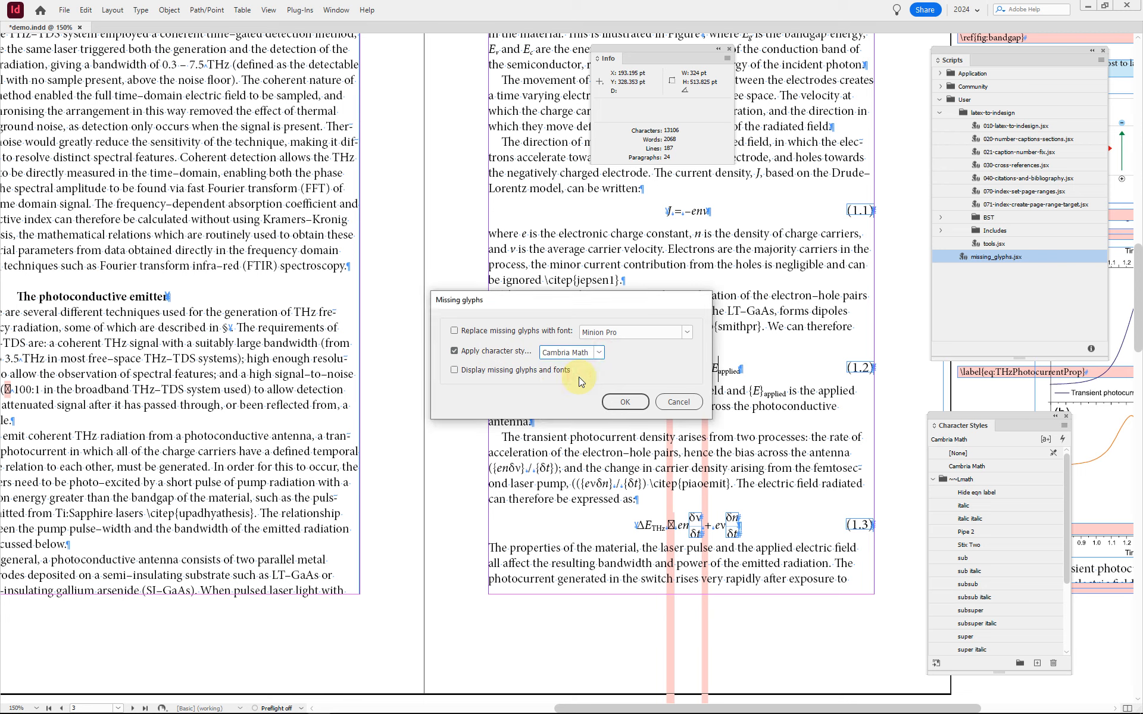
{"action": "left_click", "coordinate": [639, 402]}
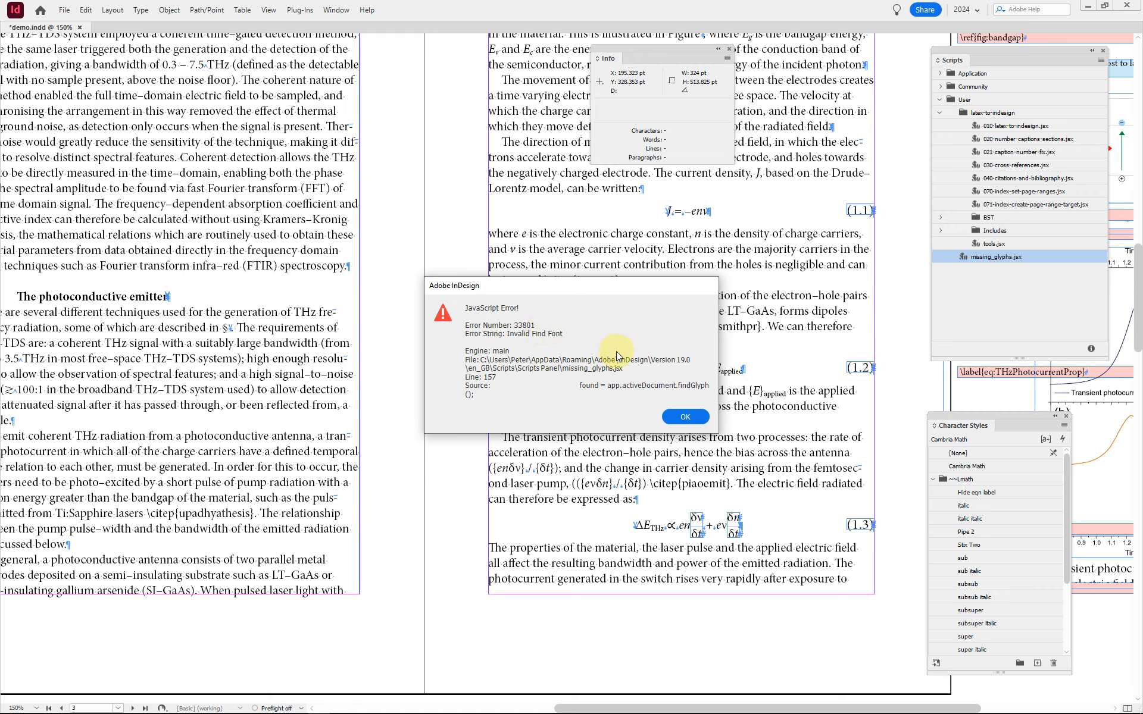
{"action": "left_click", "coordinate": [685, 416]}
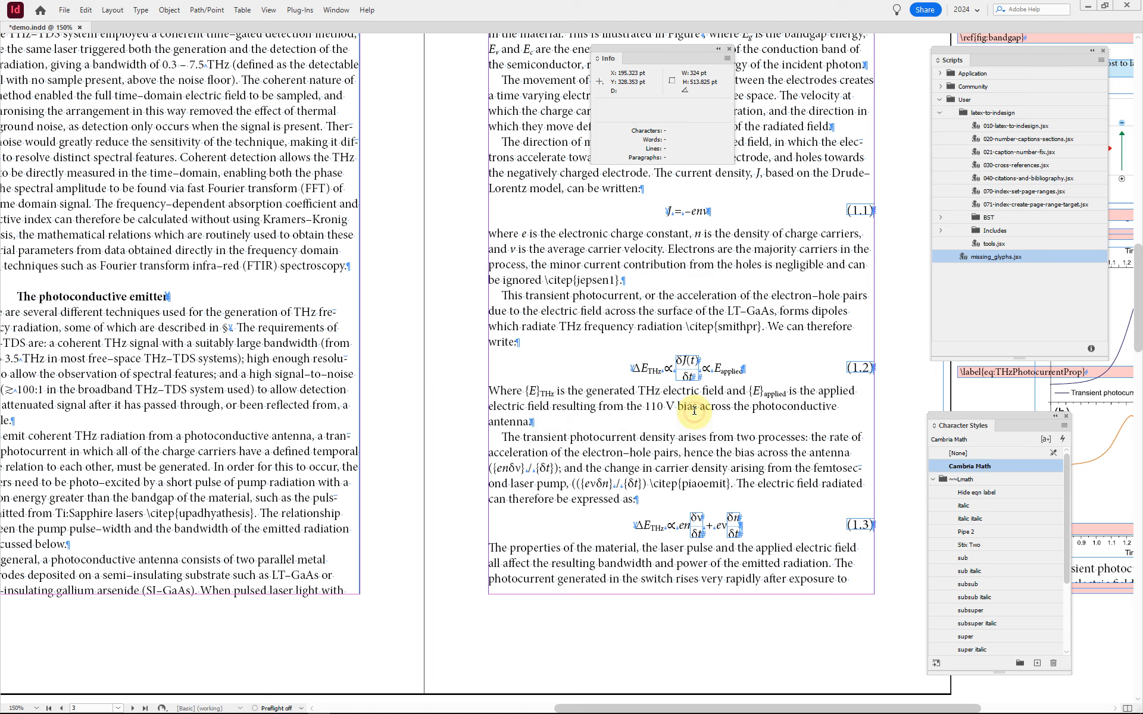
Step: Examine the restyled glyphs in equation 1.2 close up, and place the text cursor after the \citep{smithpr} citation
{"action": "scroll", "coordinate": [714, 384], "scroll_direction": "up", "scroll_amount": 3}
{"action": "left_click", "coordinate": [707, 366]}
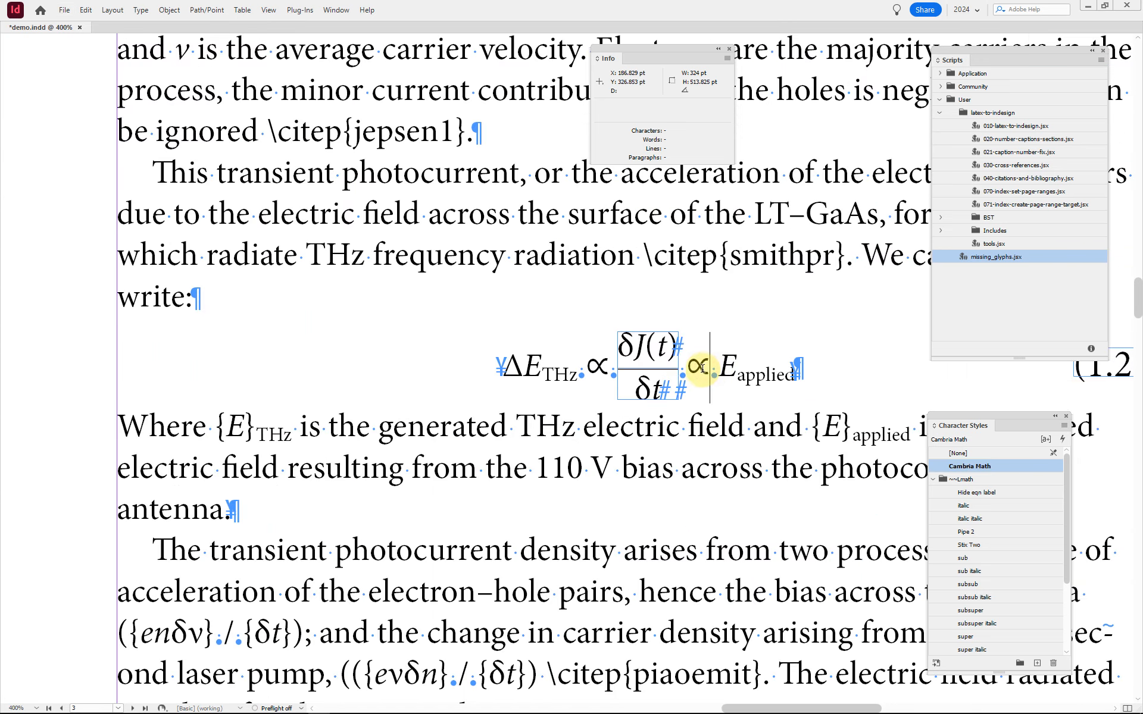
{"action": "scroll", "coordinate": [701, 379], "scroll_direction": "down", "scroll_amount": 1}
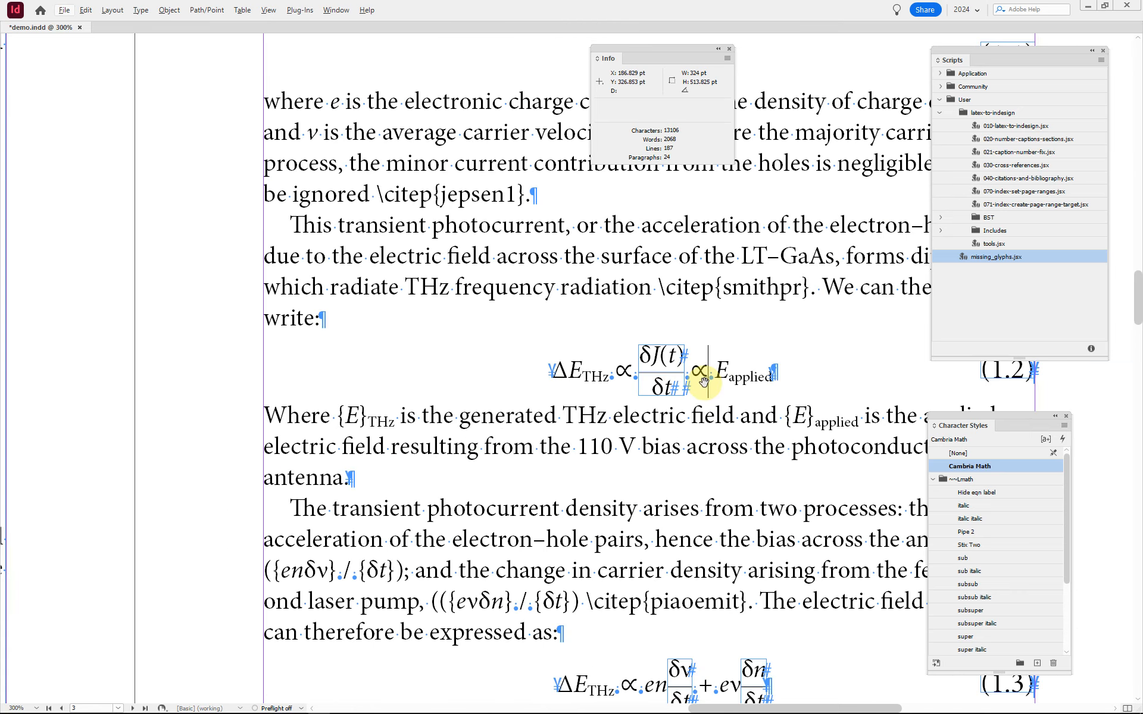
{"action": "scroll", "coordinate": [704, 381], "scroll_direction": "right", "scroll_amount": 5}
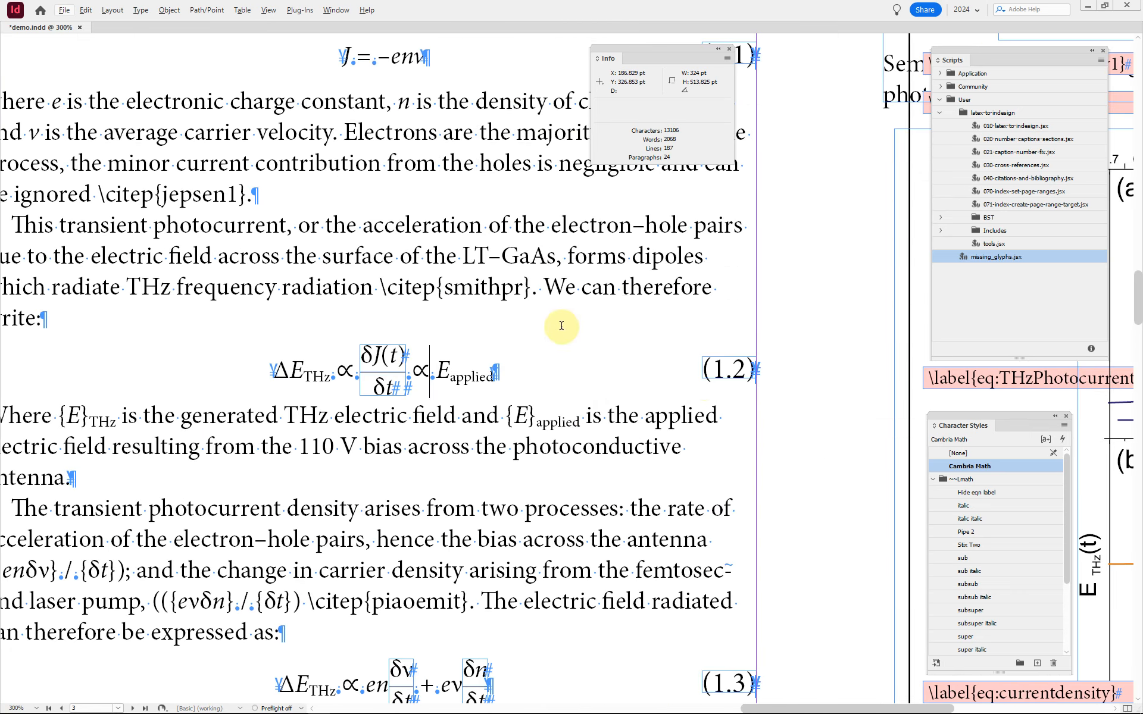
{"action": "left_click", "coordinate": [538, 284]}
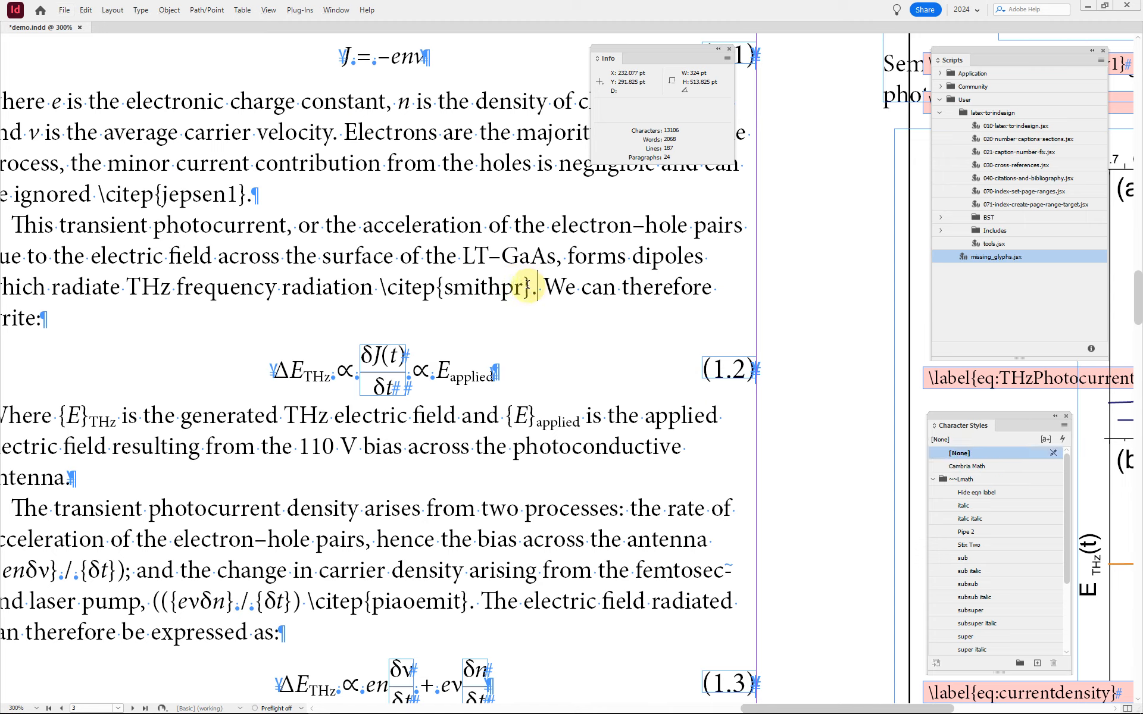
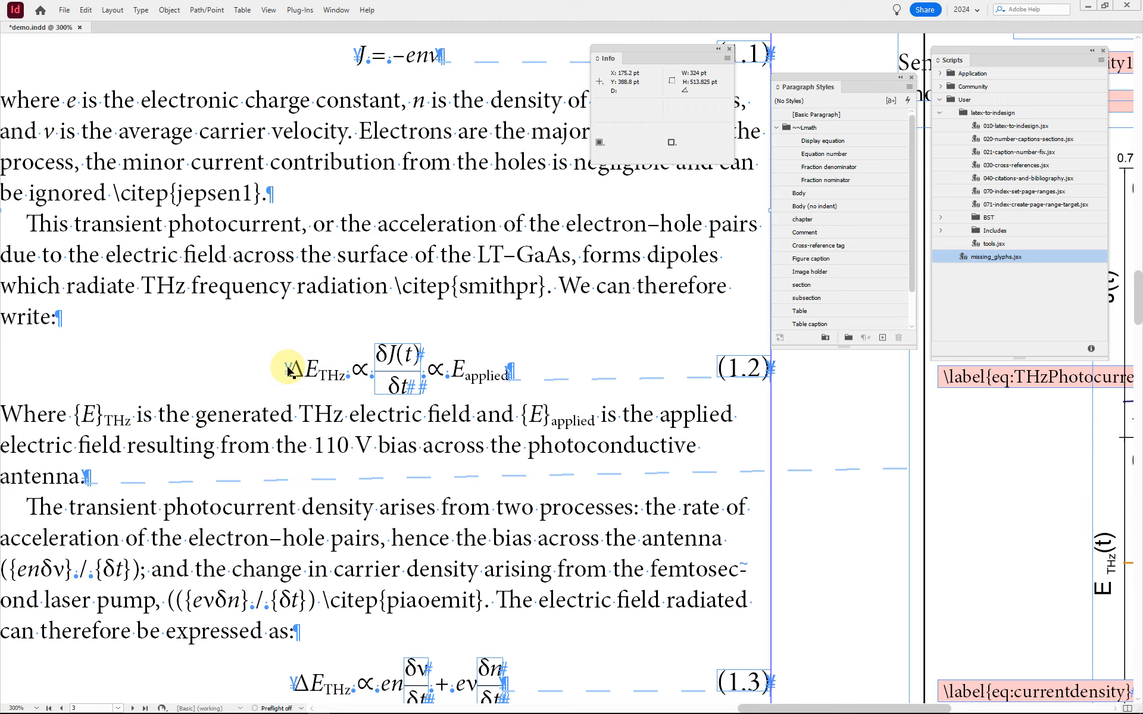
Step: Select the small frame anchored at the start of equation 1.2 and locate its Latex code entry in the layer's object list
{"action": "left_click", "coordinate": [289, 370]}
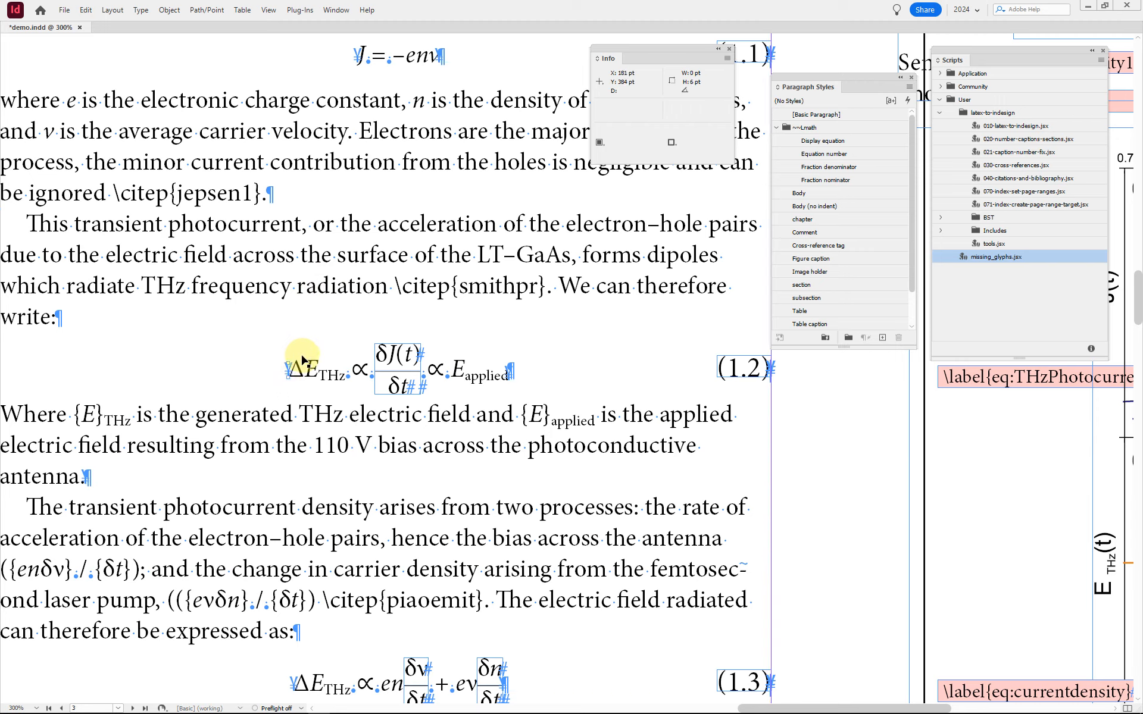
{"action": "scroll", "coordinate": [292, 375], "scroll_direction": "up", "scroll_amount": 3}
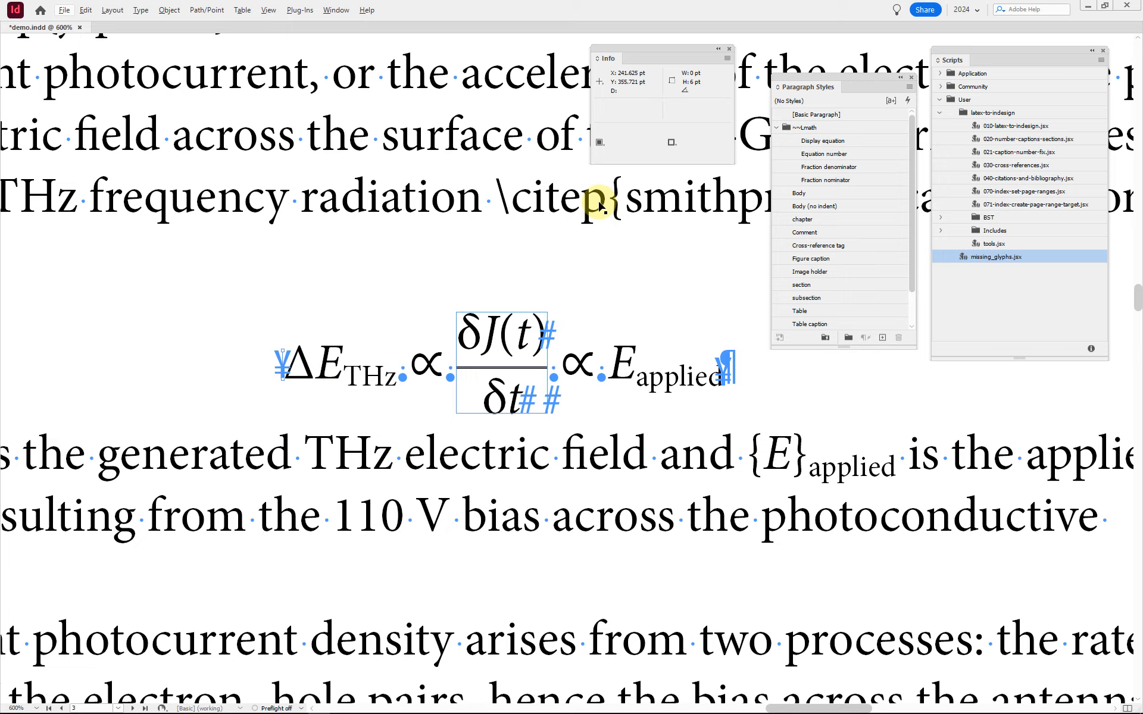
{"action": "left_click", "coordinate": [404, 132]}
{"action": "key", "text": "F7"}
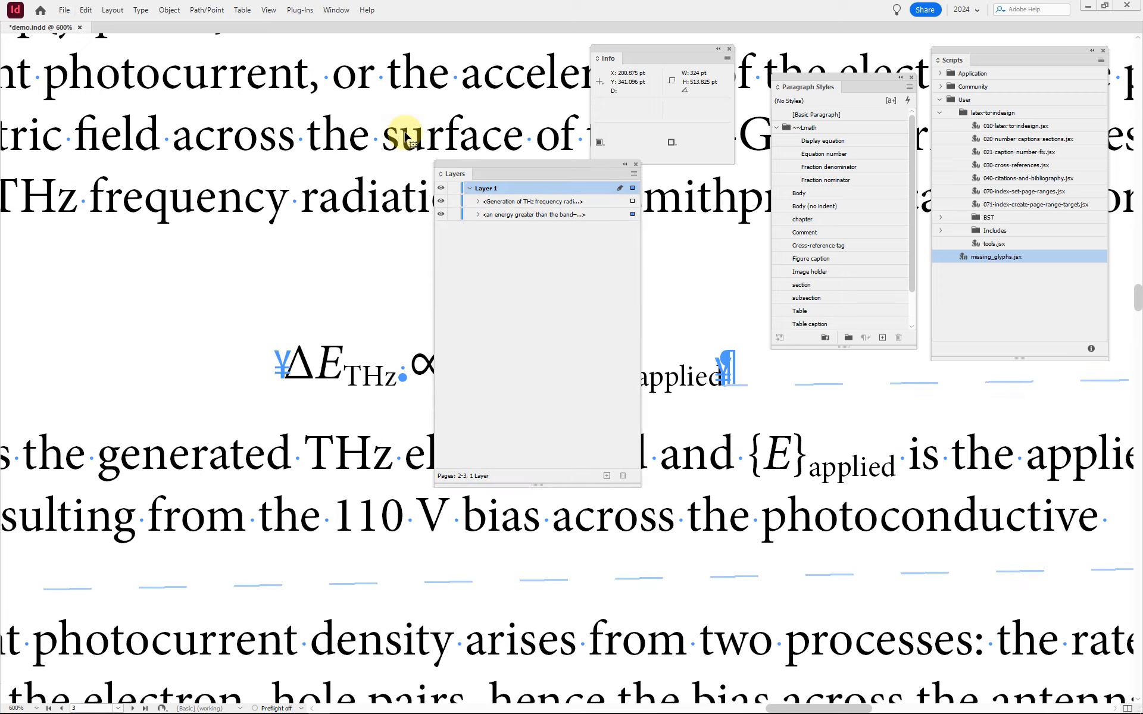
{"action": "left_click_drag", "start_coordinate": [516, 163], "coordinate": [769, 188]}
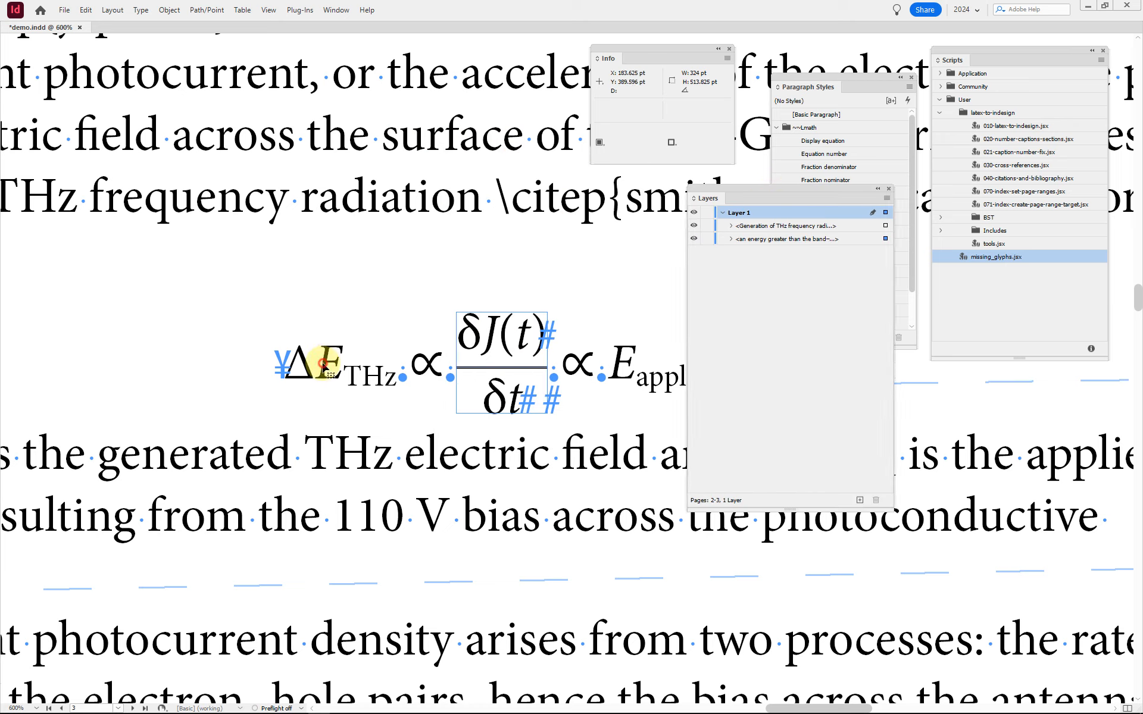
{"action": "left_click", "coordinate": [731, 239]}
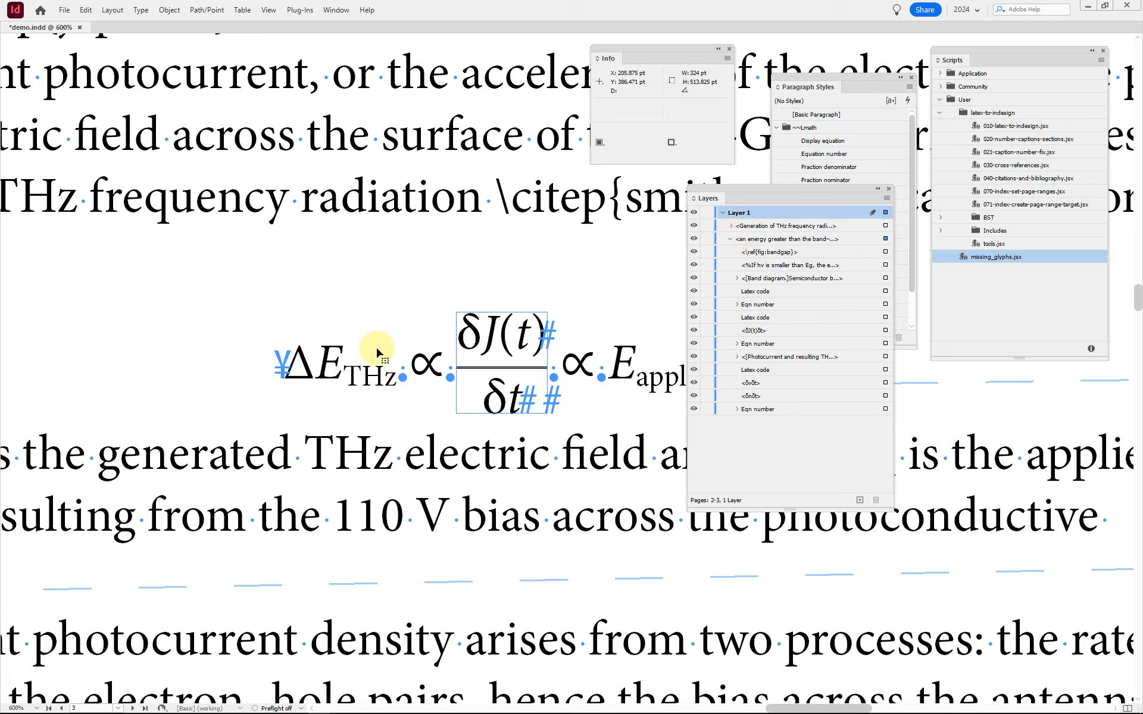
{"action": "left_click", "coordinate": [282, 367]}
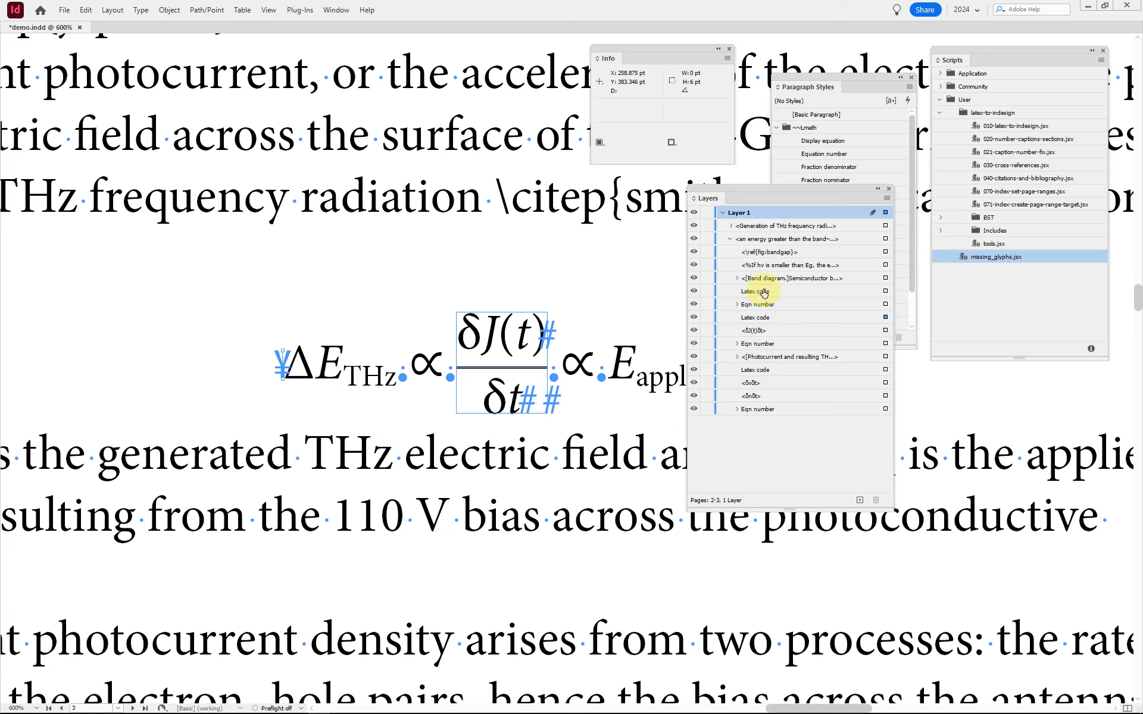
{"action": "left_click", "coordinate": [756, 320]}
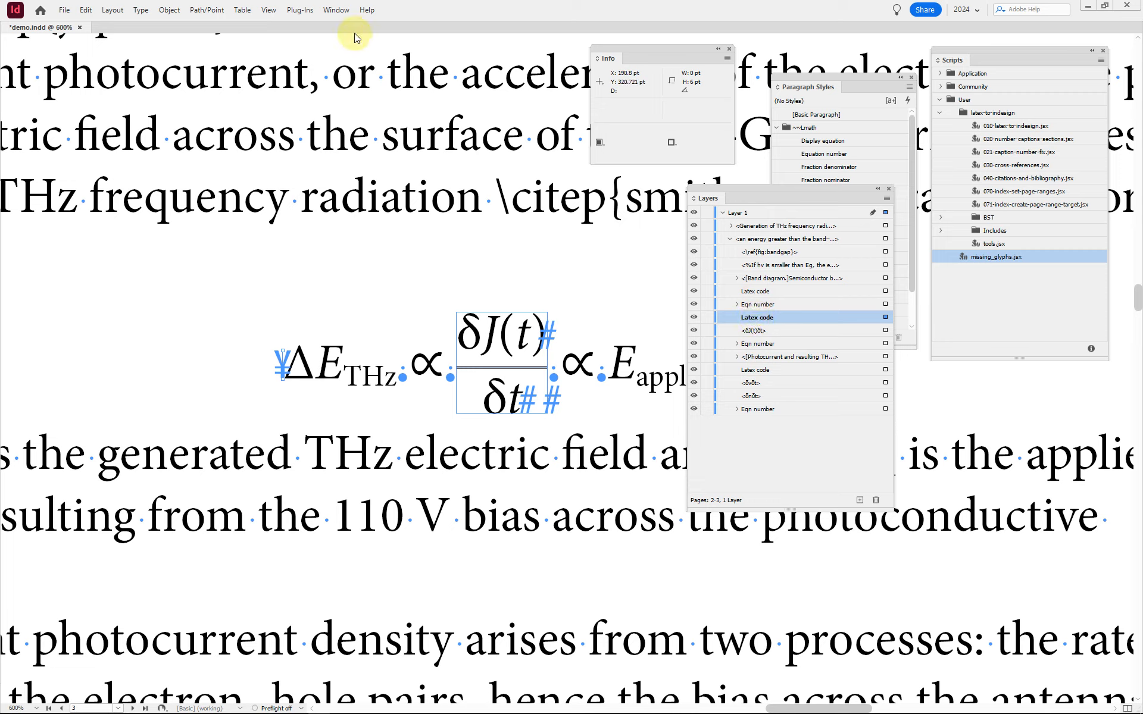
Step: Show the script label of equation 1.2's Latex code frame and read the LaTeX source stored in it
{"action": "left_click", "coordinate": [335, 12]}
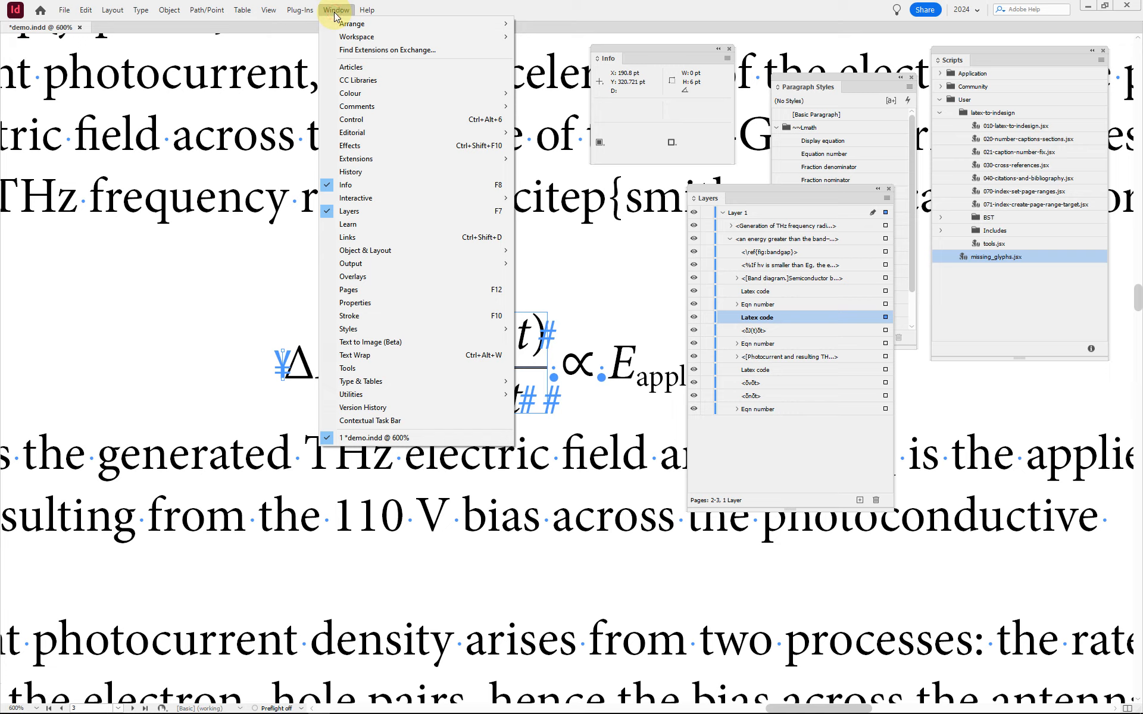
{"action": "left_click", "coordinate": [372, 398]}
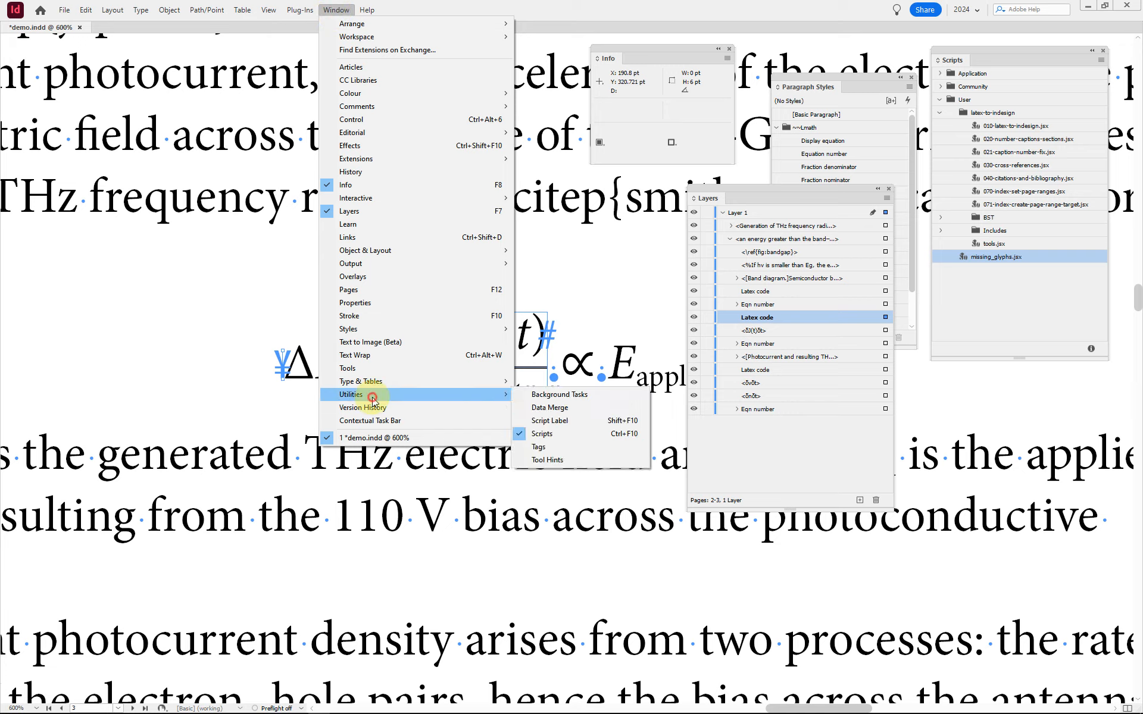
{"action": "left_click", "coordinate": [582, 424]}
{"action": "left_click", "coordinate": [420, 294]}
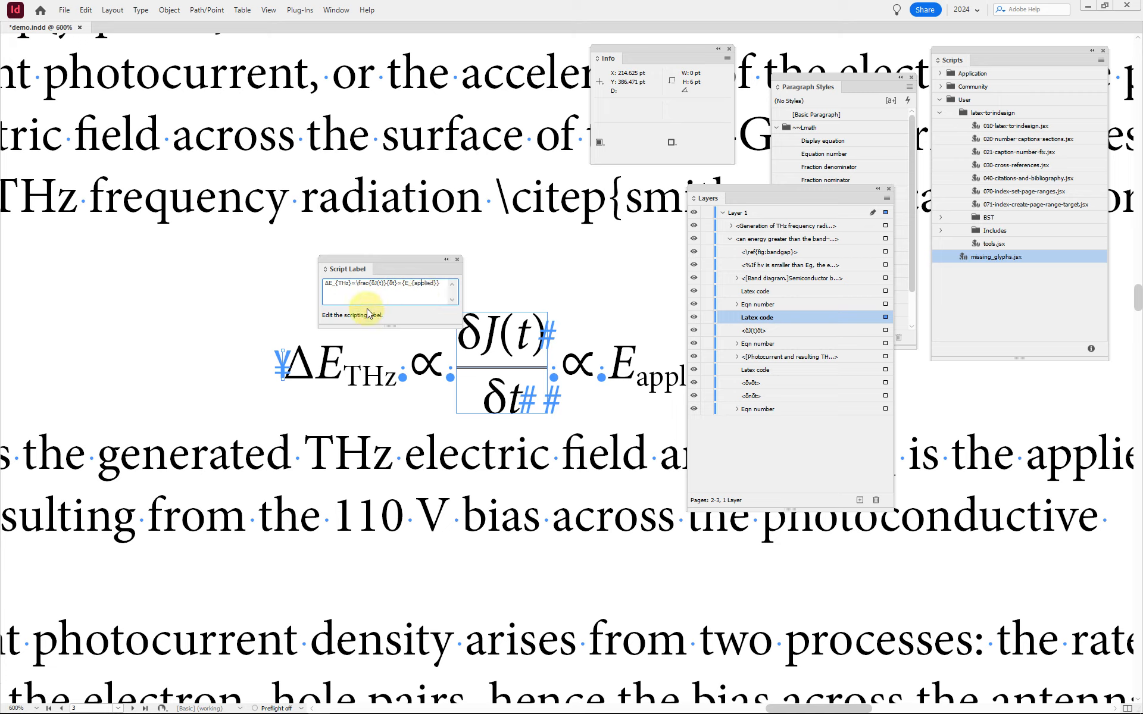
{"action": "left_click", "coordinate": [285, 368]}
{"action": "left_click", "coordinate": [360, 286]}
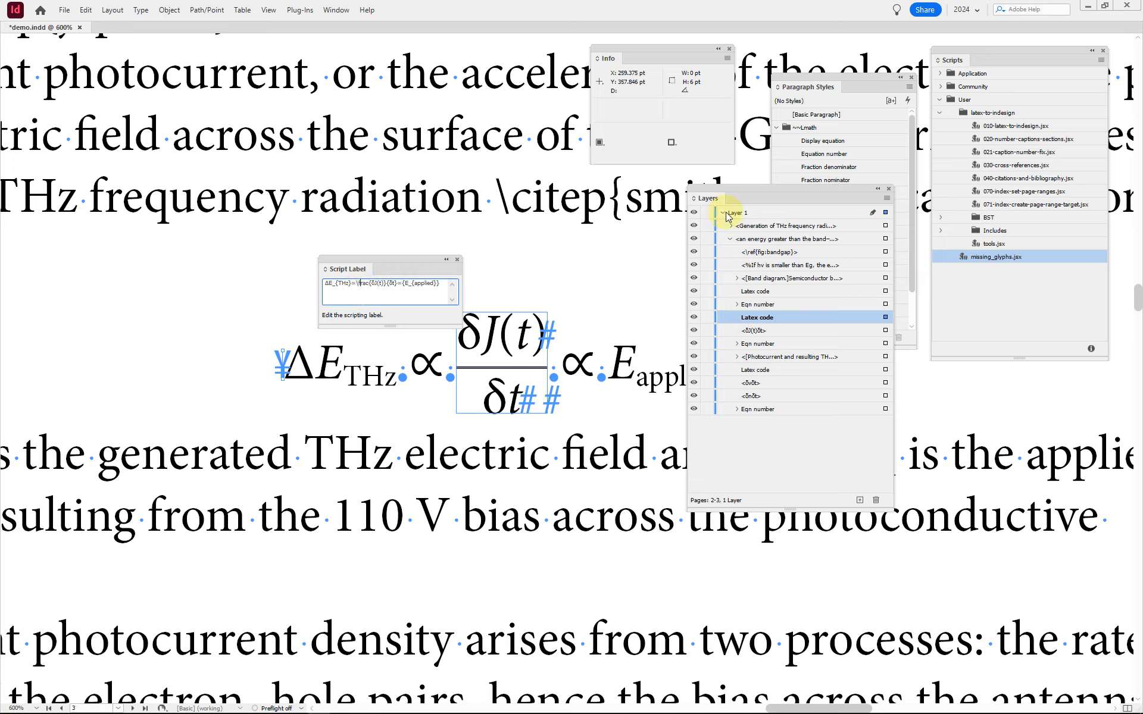
Step: Read the script labels of the Latex code frames anchored at equations 1.1 and 1.3
{"action": "left_click", "coordinate": [884, 291]}
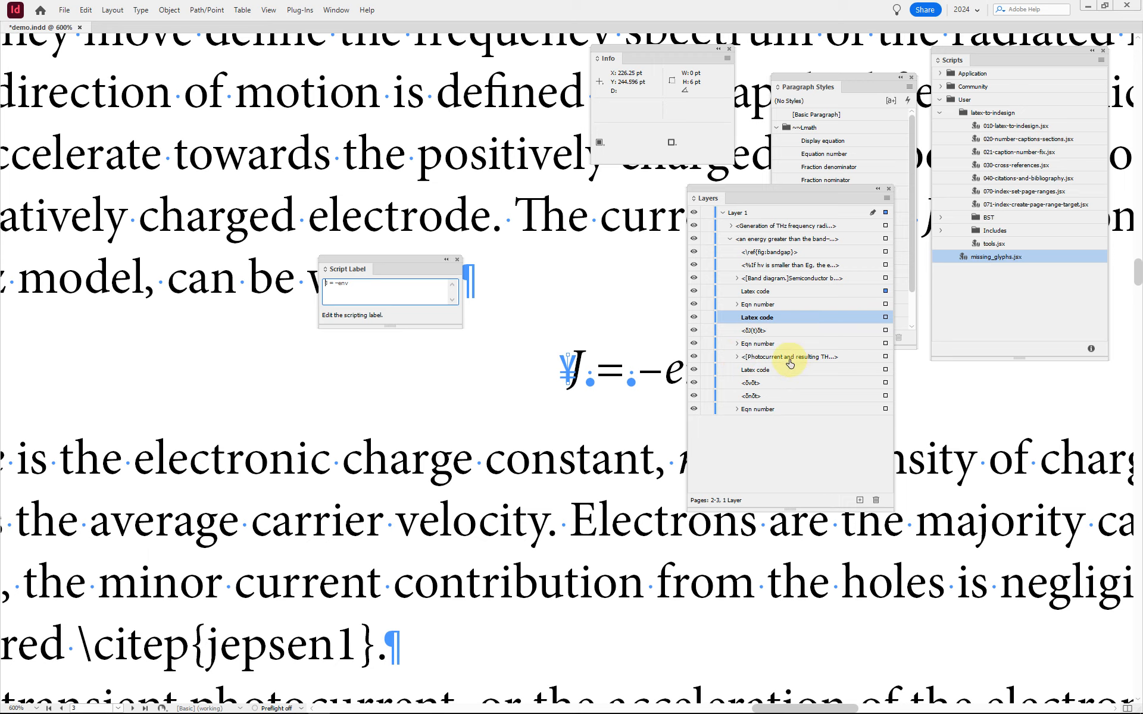
{"action": "left_click", "coordinate": [885, 370]}
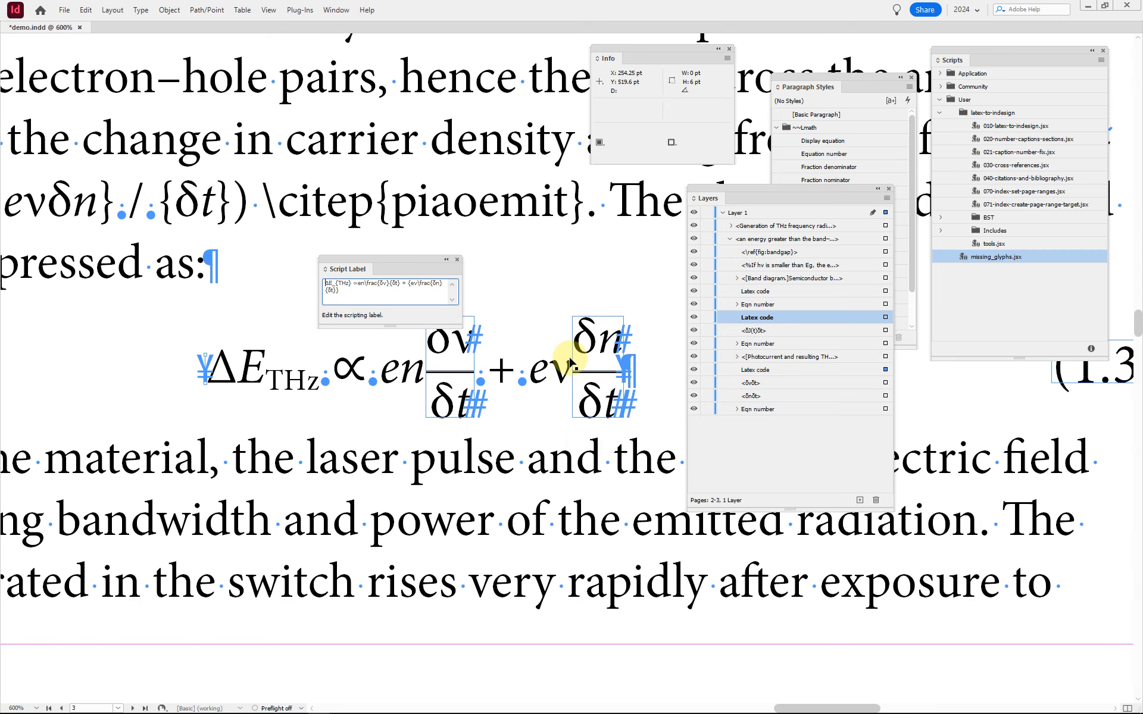
{"action": "scroll", "coordinate": [543, 349], "scroll_direction": "right", "scroll_amount": 5}
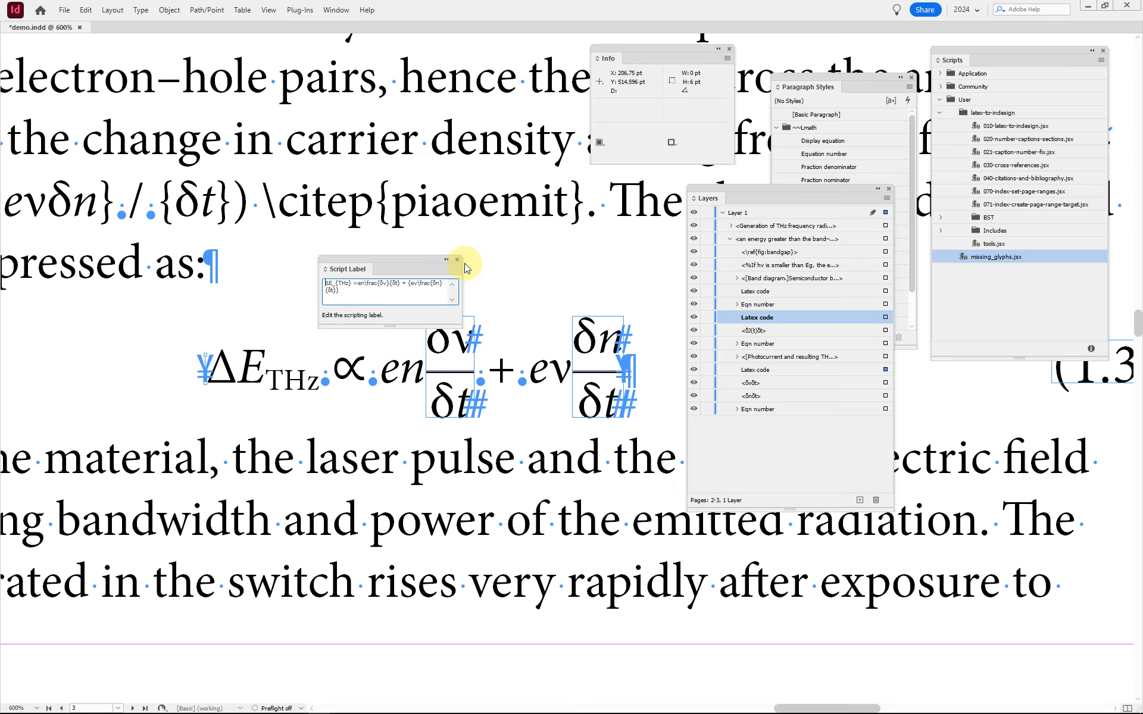
Step: Fit the whole spread in view, hide all open panels and return to the chapter's first page
{"action": "left_click", "coordinate": [650, 376]}
{"action": "key", "text": "ctrl+alt+0"}
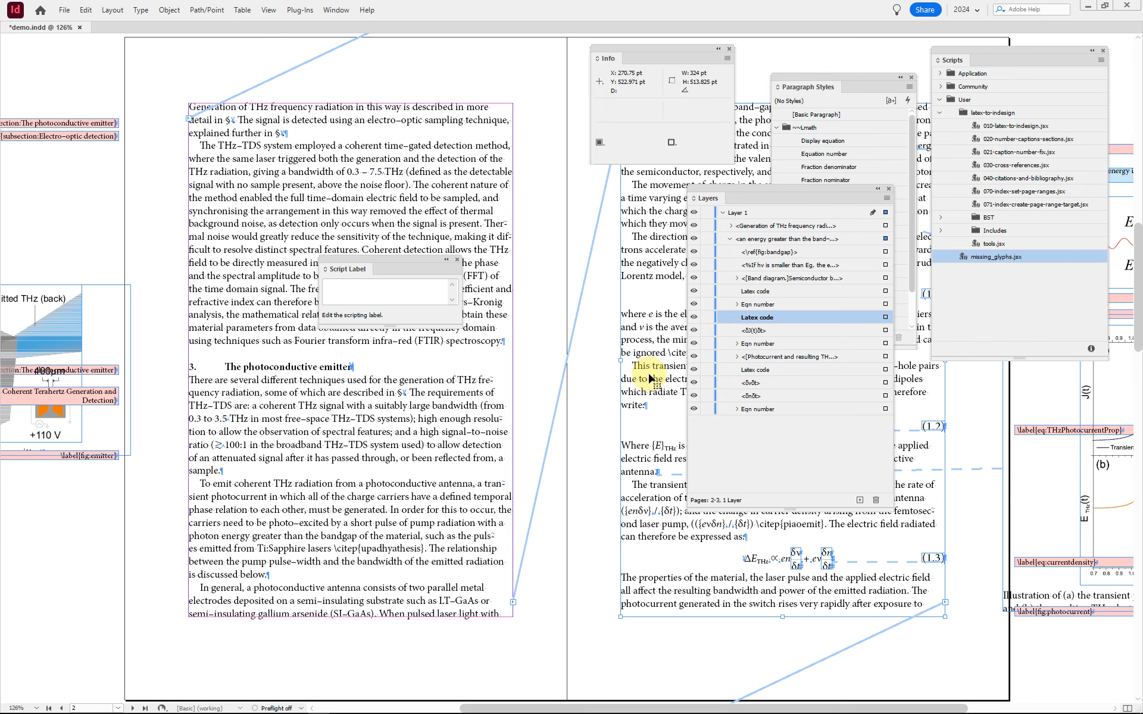
{"action": "key", "text": "Tab"}
{"action": "key", "text": "Tab"}
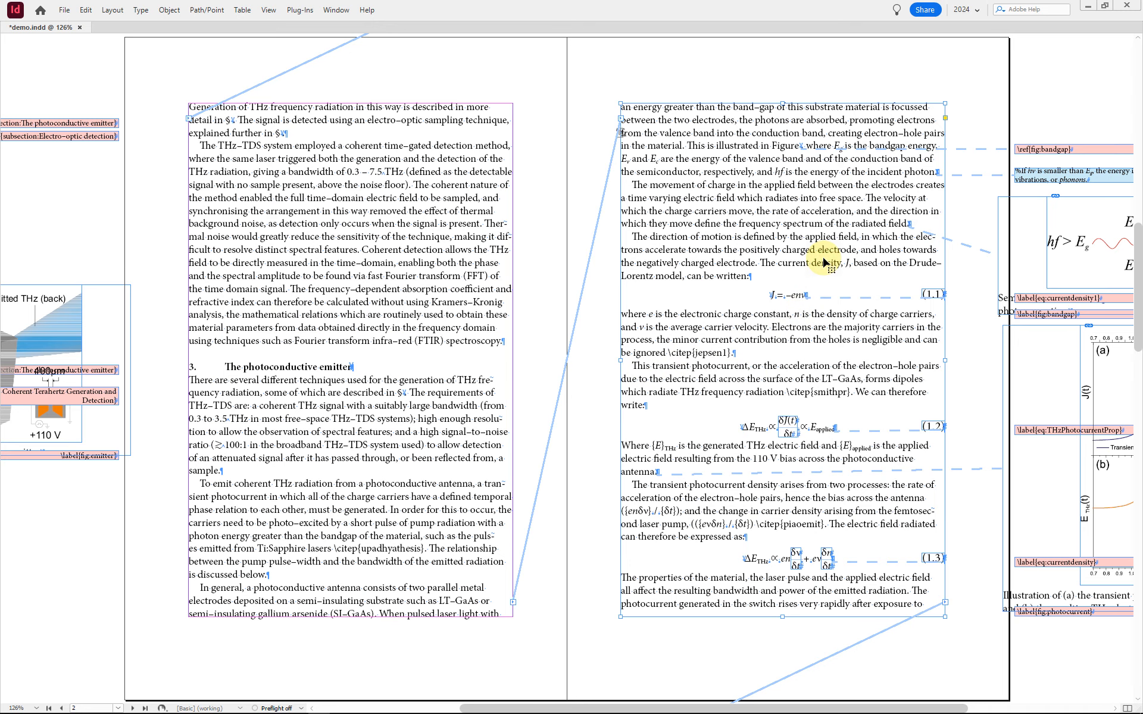
{"action": "key", "text": "shift+Page_Up"}
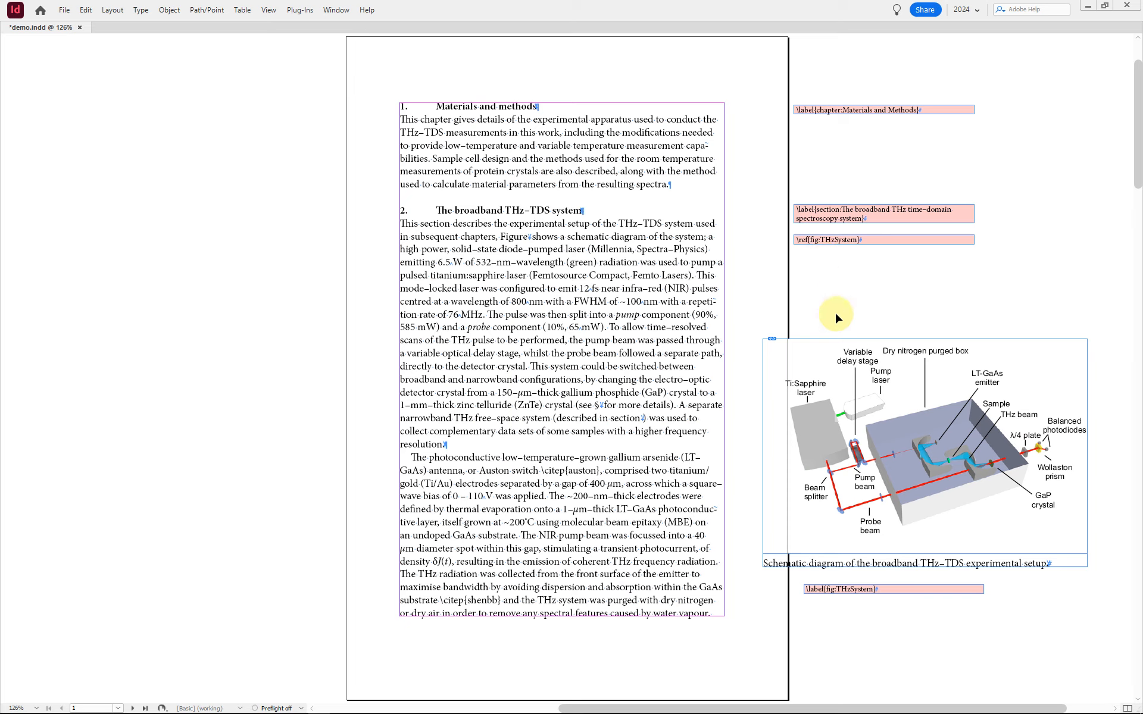
Step: Move the broadband THz-TDS schematic figure with its caption from the pasteboard to the foot of the first page's text column
{"action": "left_click", "coordinate": [907, 564]}
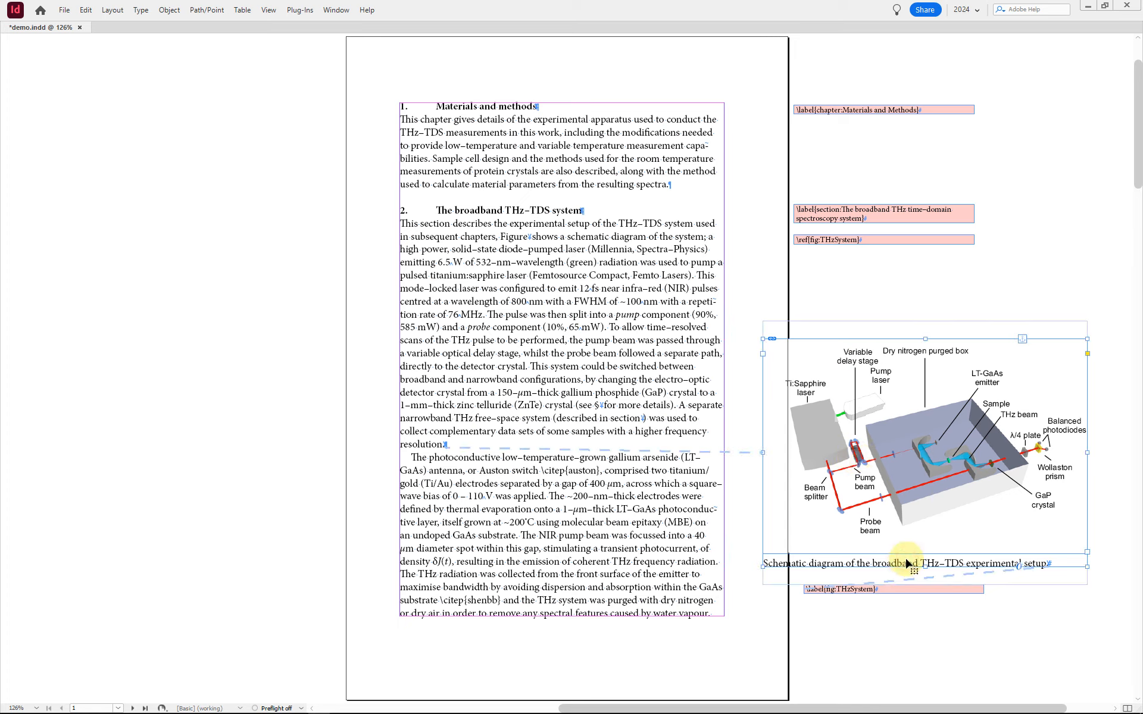
{"action": "left_click", "coordinate": [994, 554]}
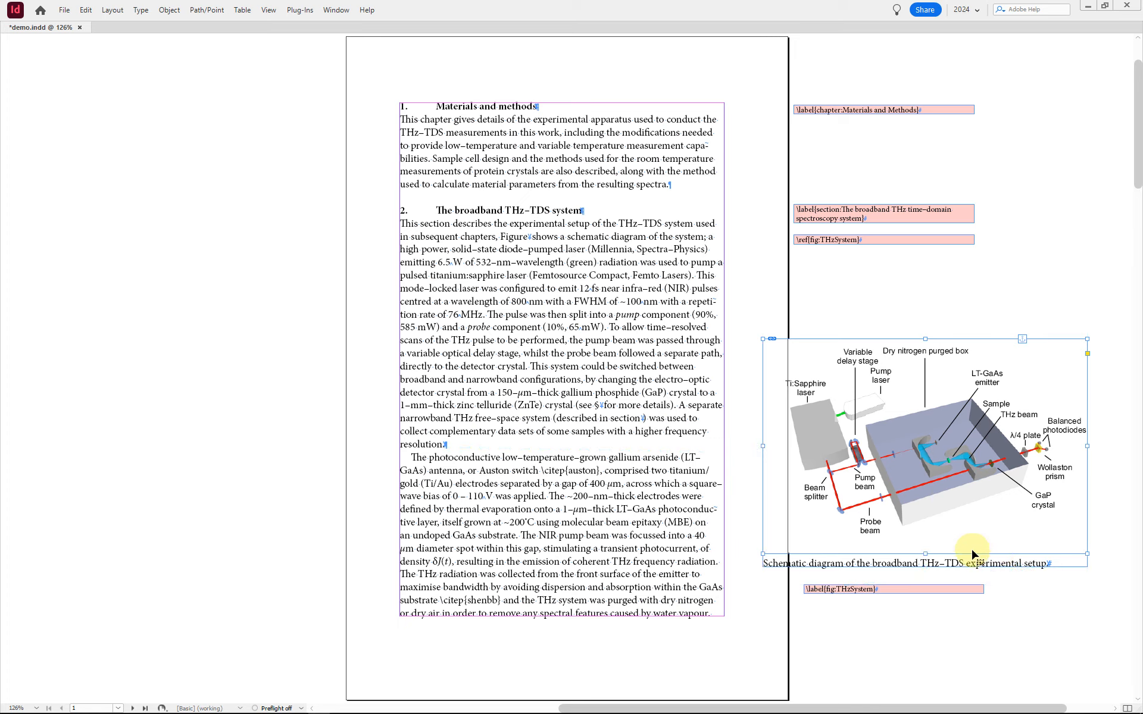
{"action": "left_click", "coordinate": [1055, 566]}
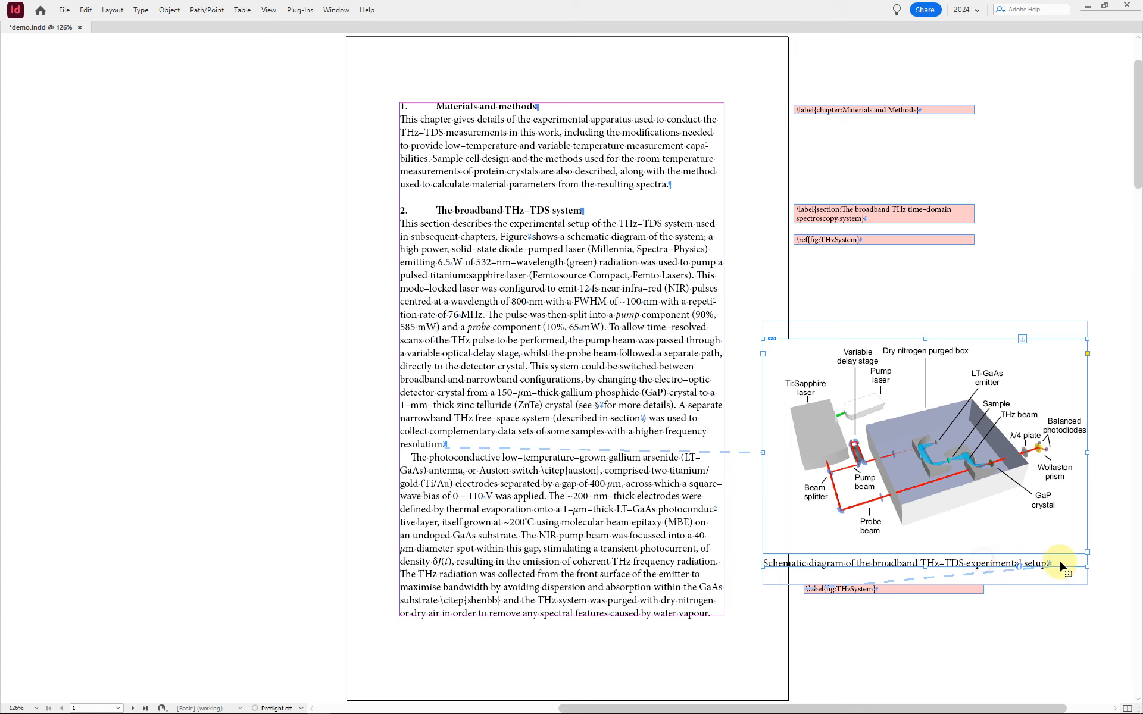
{"action": "left_click_drag", "start_coordinate": [1066, 556], "coordinate": [535, 606]}
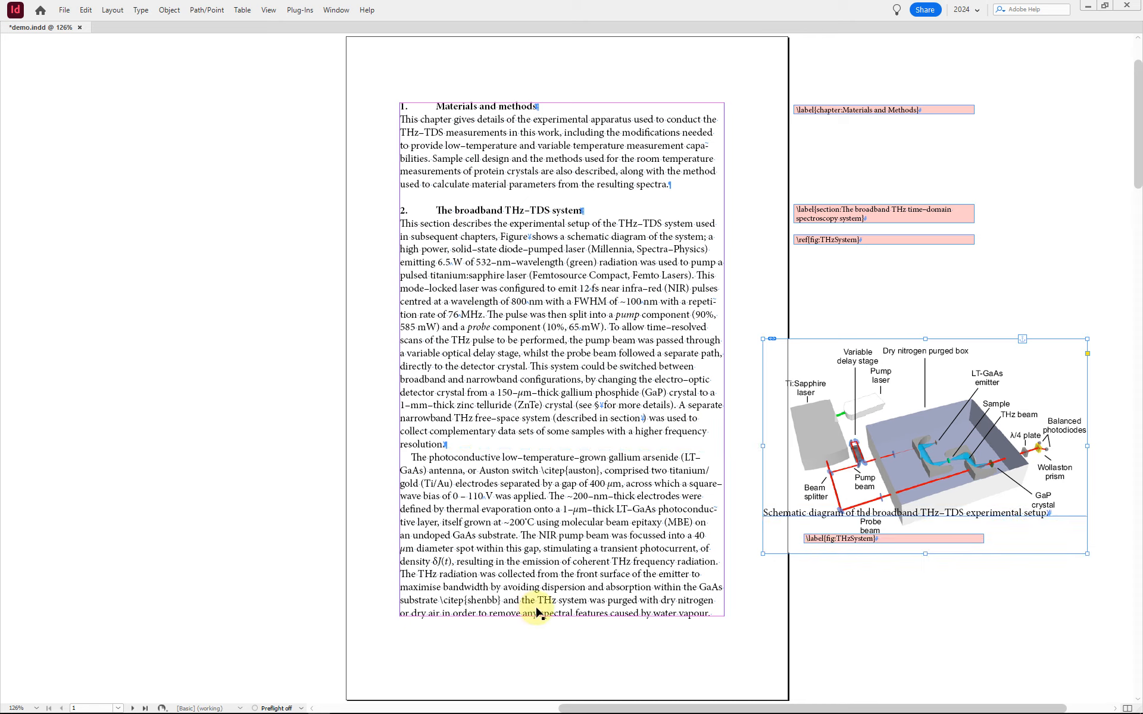
{"action": "left_click", "coordinate": [1074, 558]}
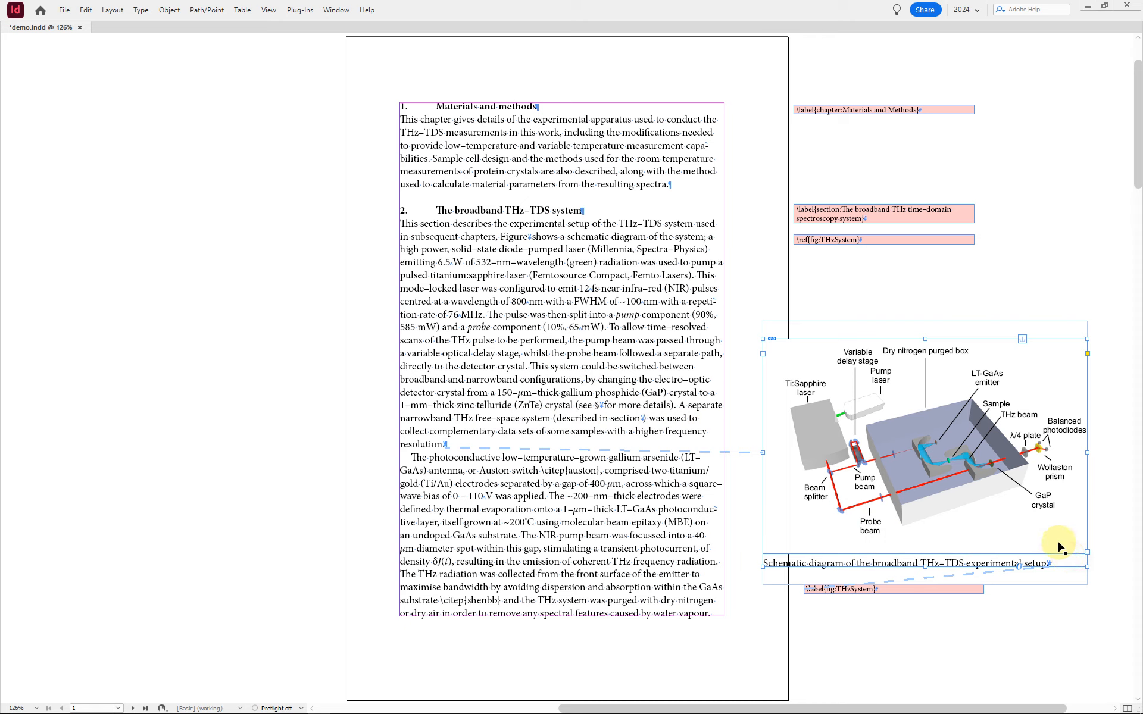
{"action": "left_click_drag", "start_coordinate": [1070, 565], "coordinate": [705, 612]}
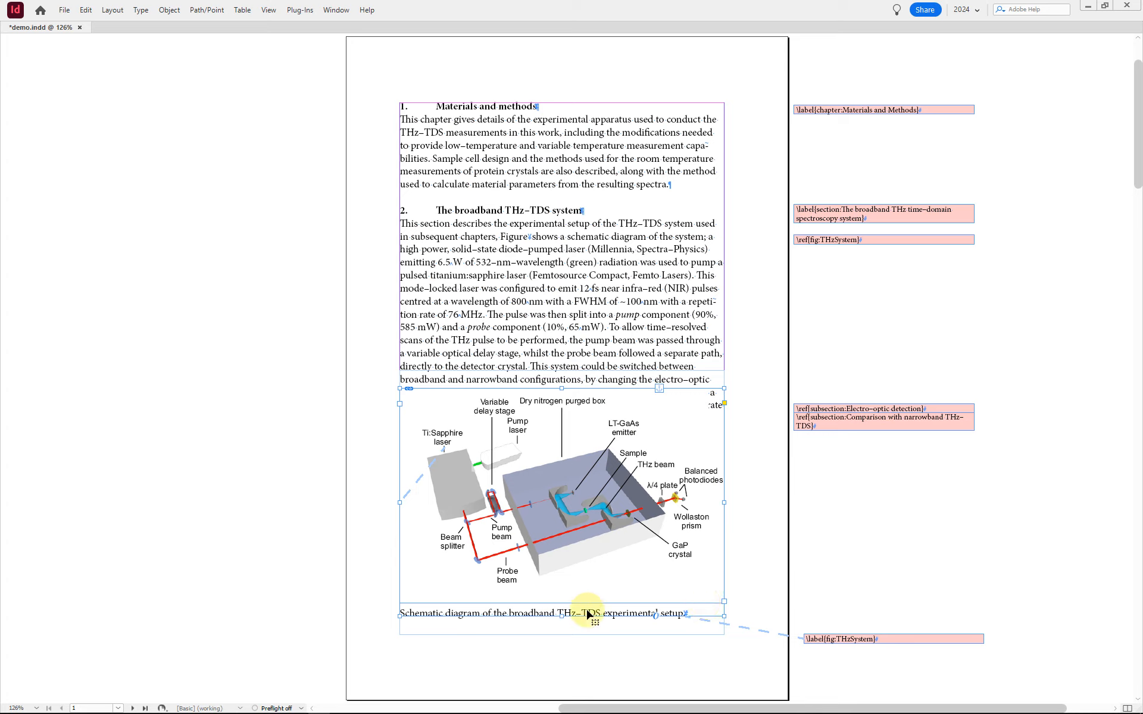
Step: Release the repositioned THz-TDS schematic figure frame from its text anchor
{"action": "left_click", "coordinate": [555, 607]}
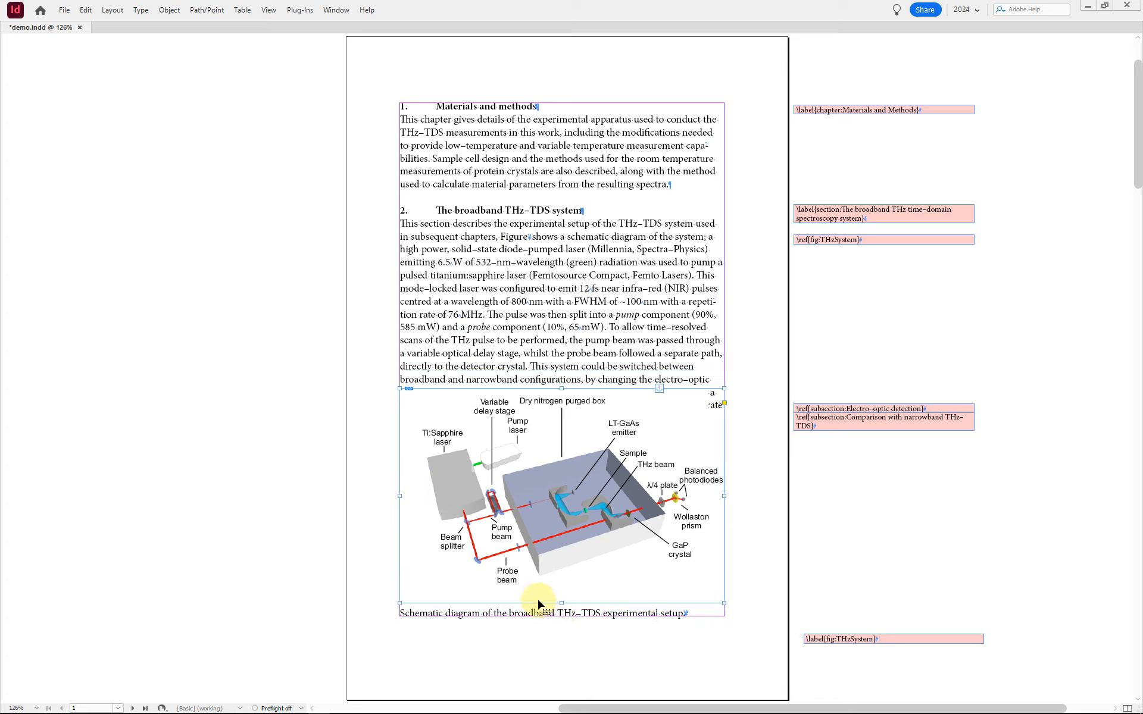
{"action": "left_click", "coordinate": [638, 616]}
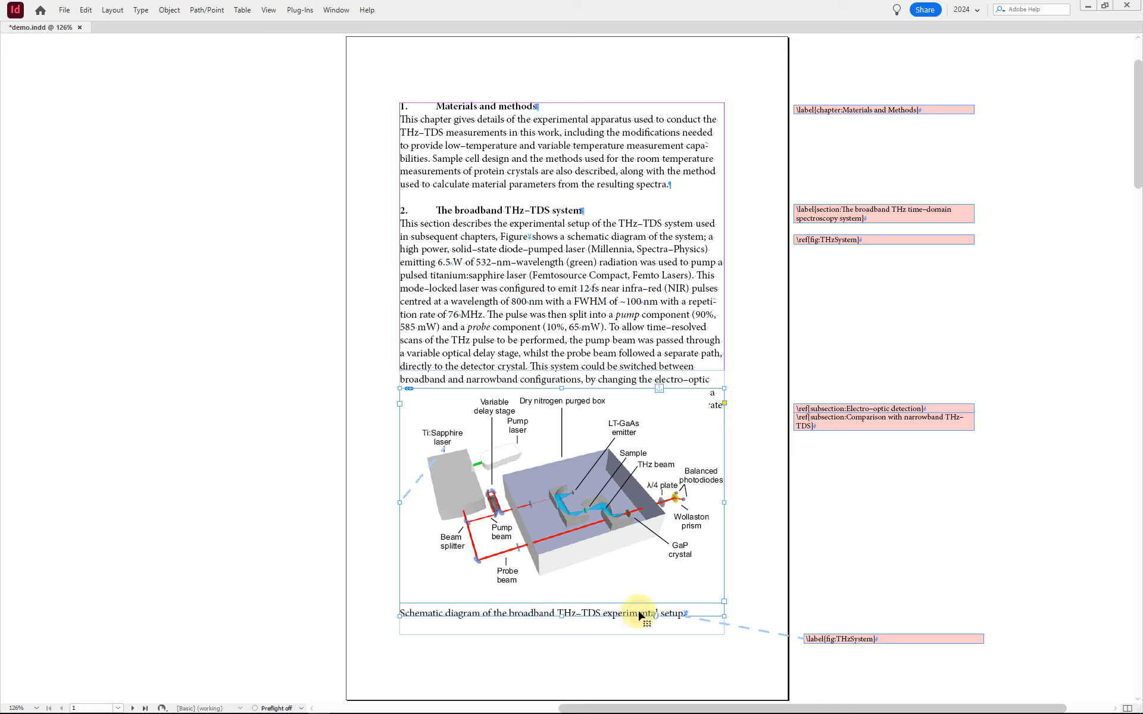
{"action": "right_click", "coordinate": [683, 440]}
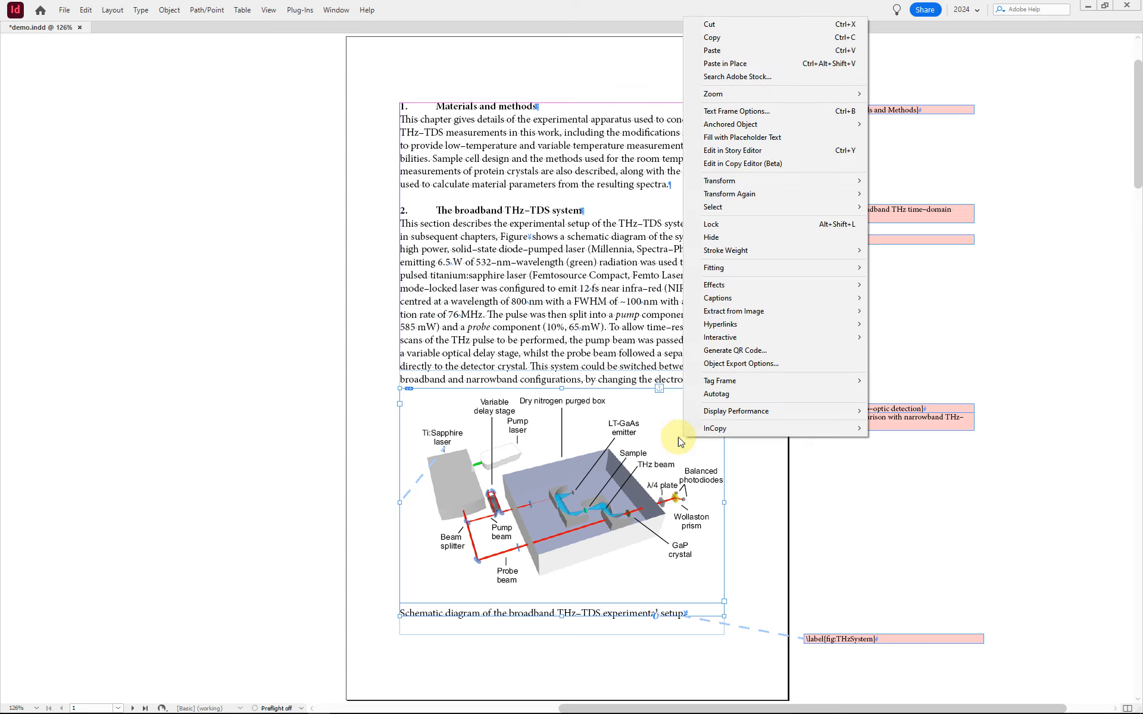
{"action": "mouse_move", "coordinate": [759, 124]}
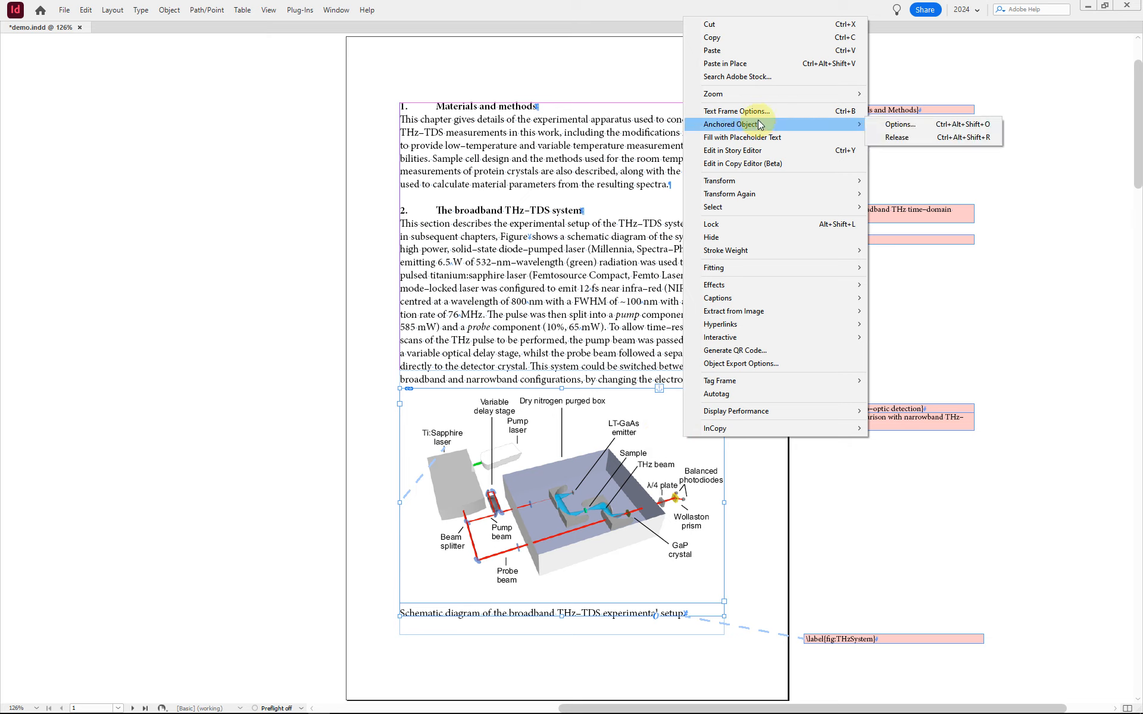
{"action": "left_click", "coordinate": [974, 137]}
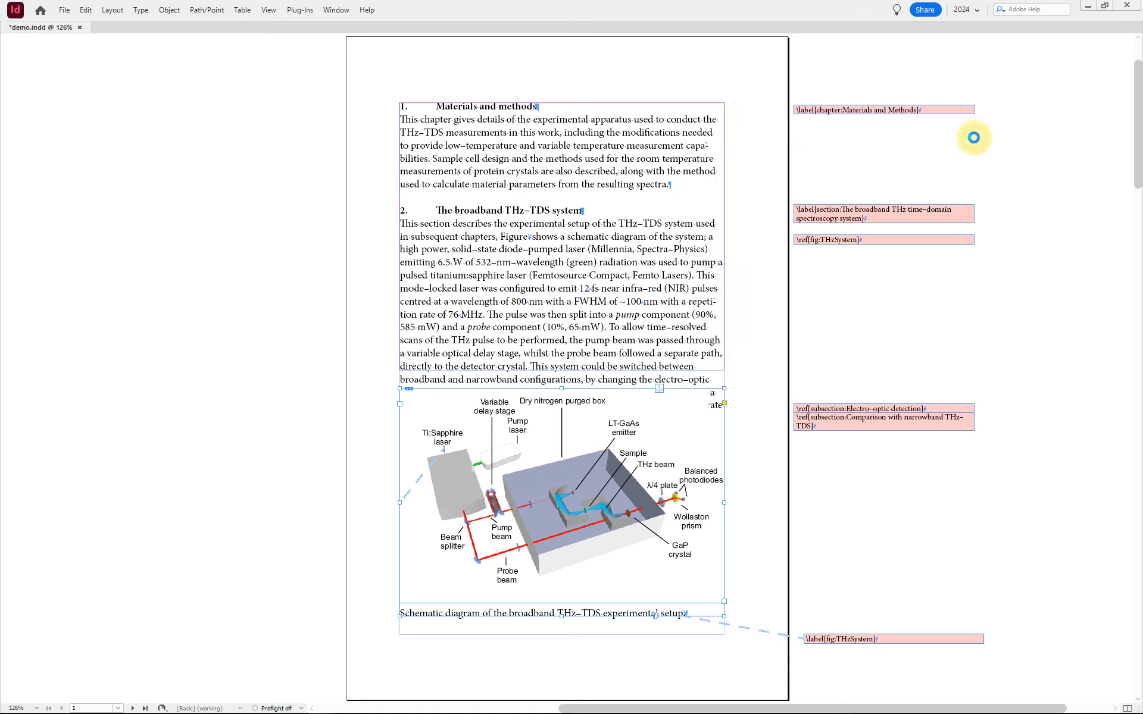
Step: Compare the page's text frame with the released figure frame, and check which object style the figure uses
{"action": "left_click", "coordinate": [694, 446]}
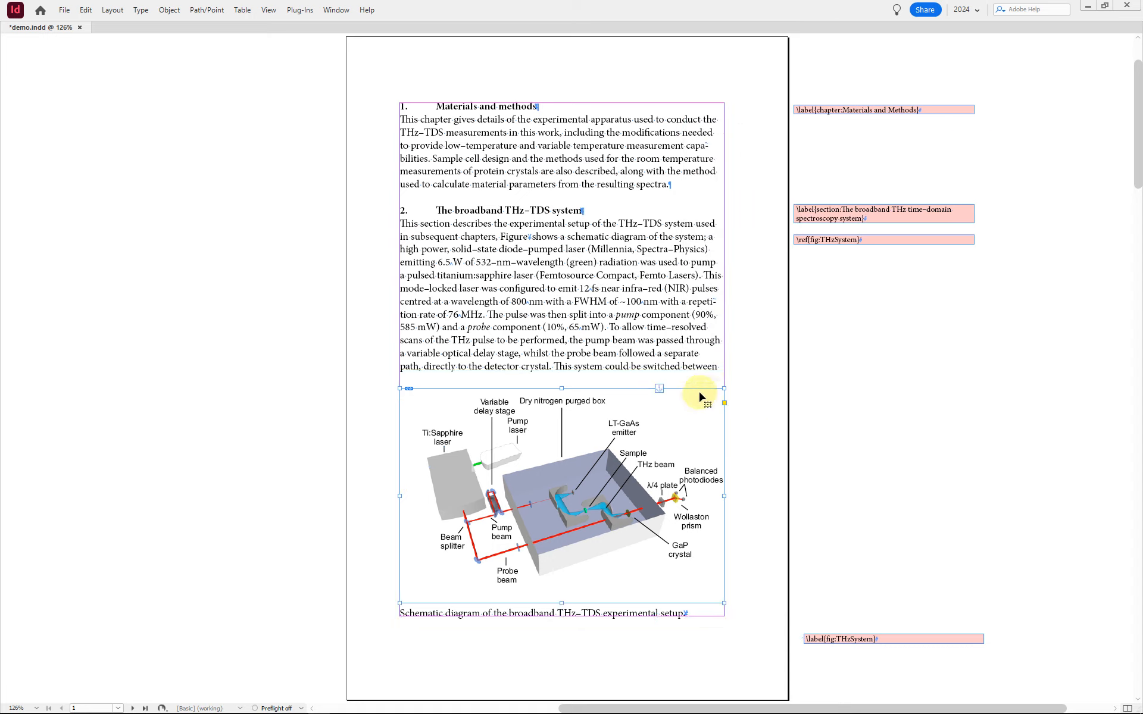
{"action": "left_click", "coordinate": [721, 365]}
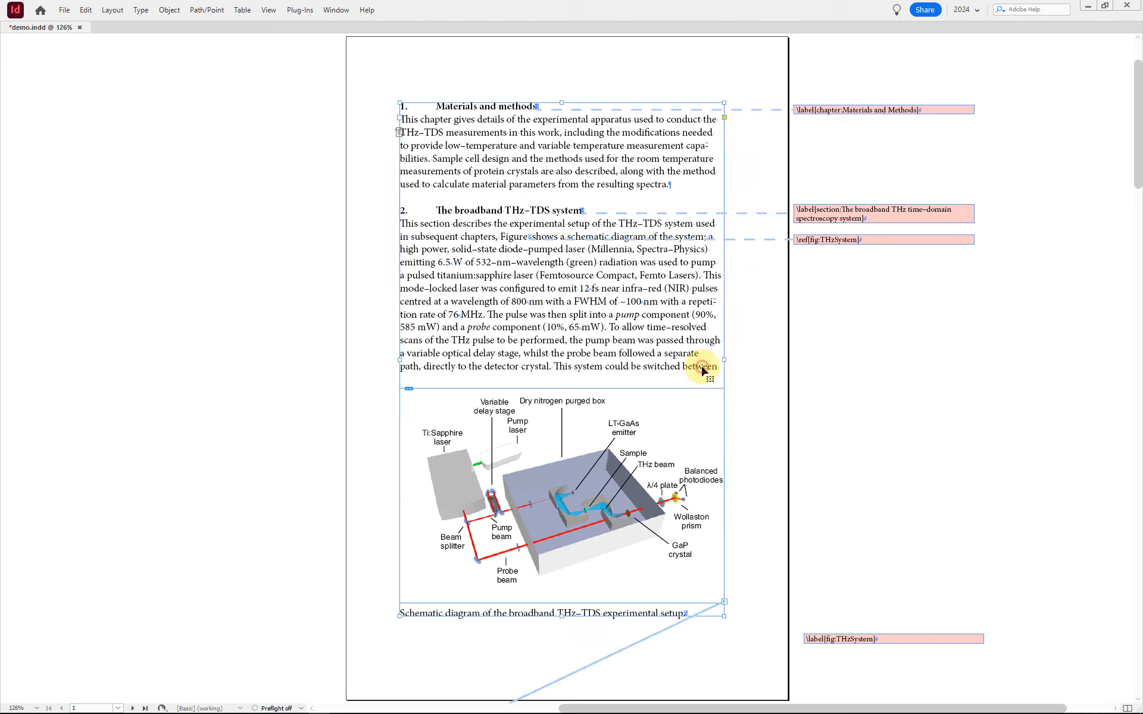
{"action": "left_click", "coordinate": [717, 617]}
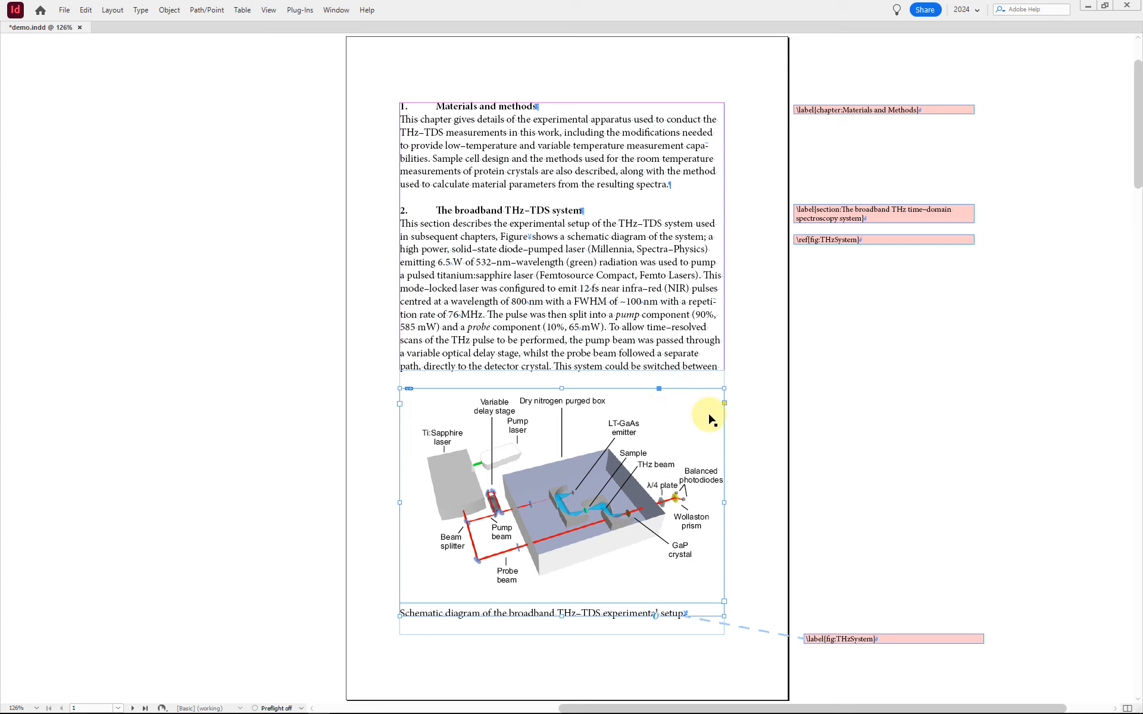
{"action": "key", "text": "ctrl+F7"}
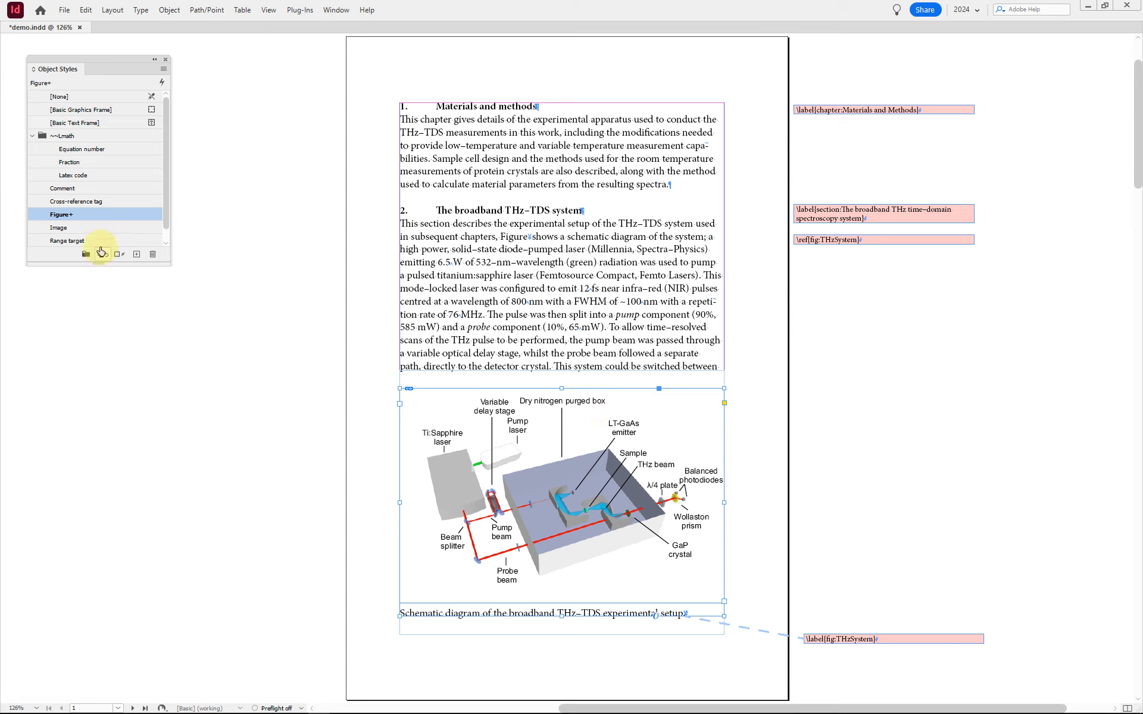
{"action": "key", "text": "ctrl+F7"}
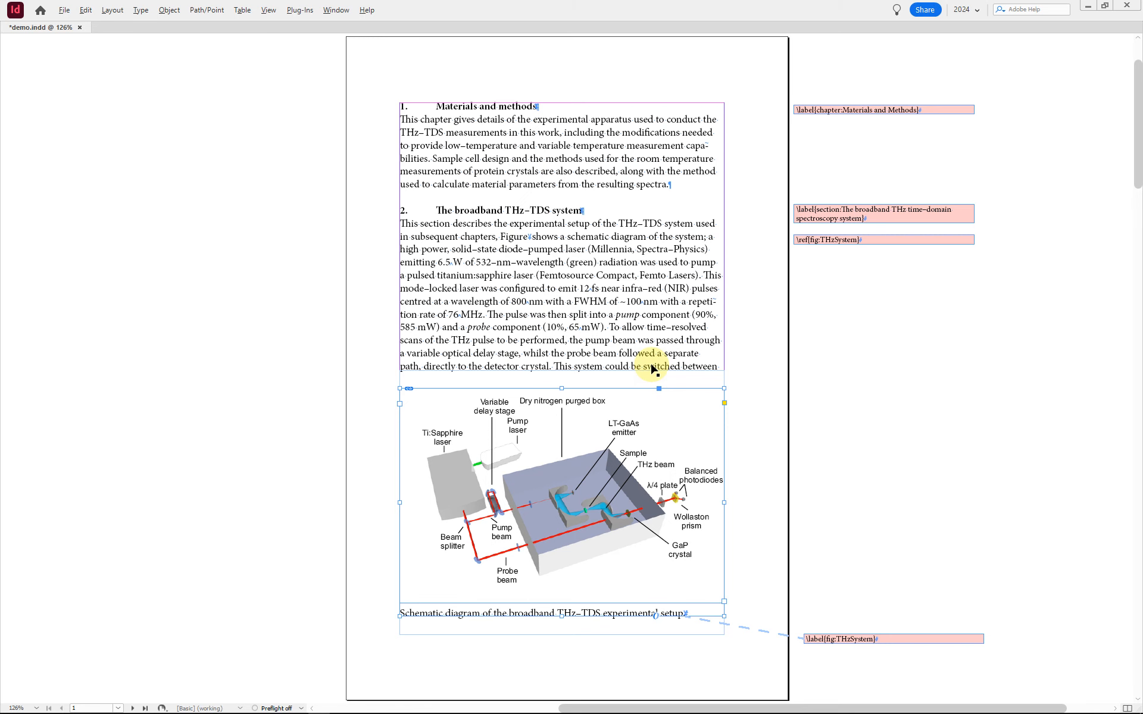
Step: Release the THz photoconductive emitter figure from its anchor and move it with its caption to the head of page 3's text column
{"action": "key", "text": "alt+Page_Down"}
{"action": "scroll", "coordinate": [653, 369], "scroll_direction": "left", "scroll_amount": 3}
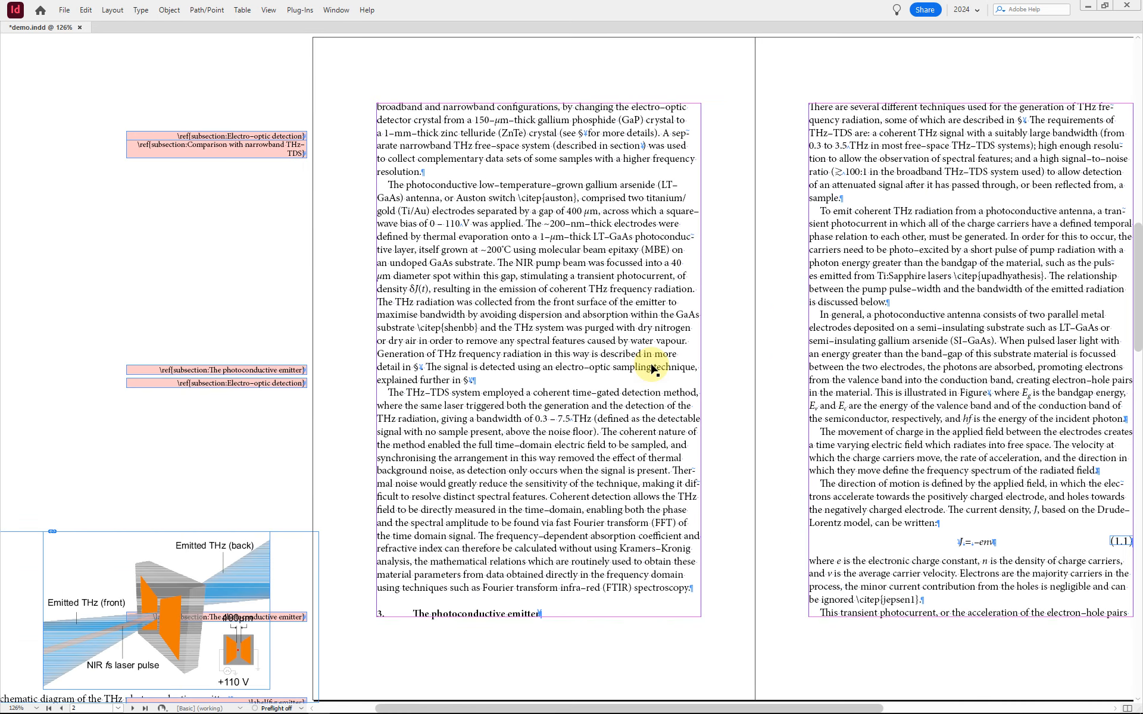
{"action": "left_click", "coordinate": [294, 573]}
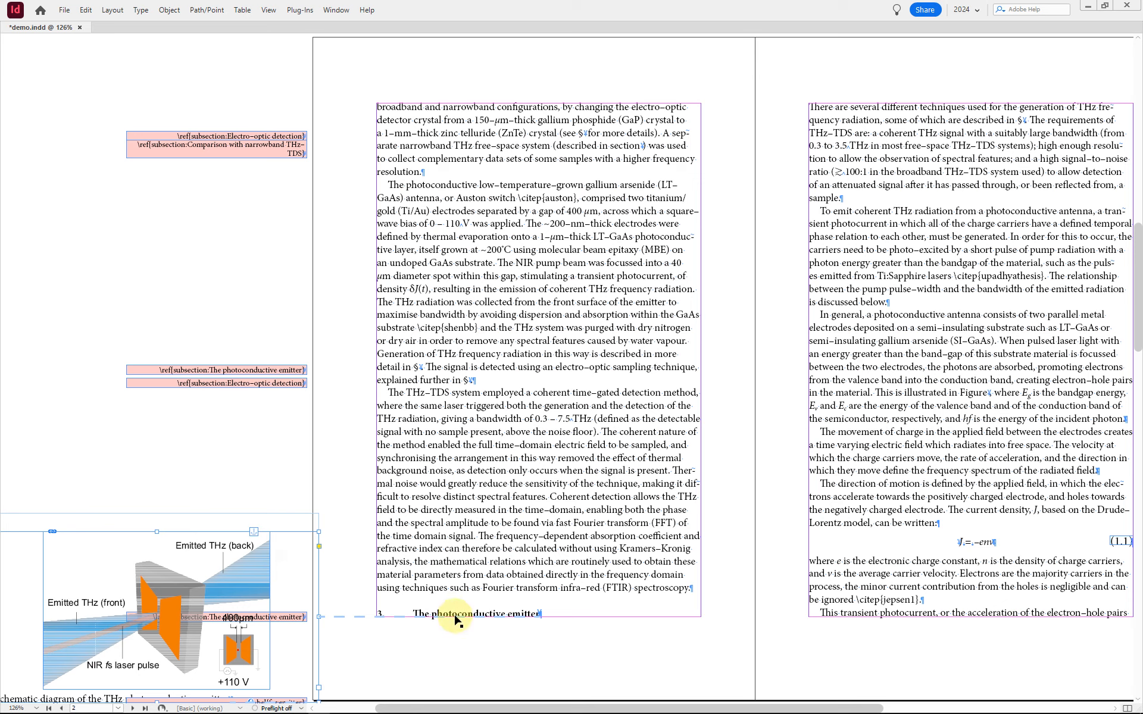
{"action": "double_click", "coordinate": [500, 614]}
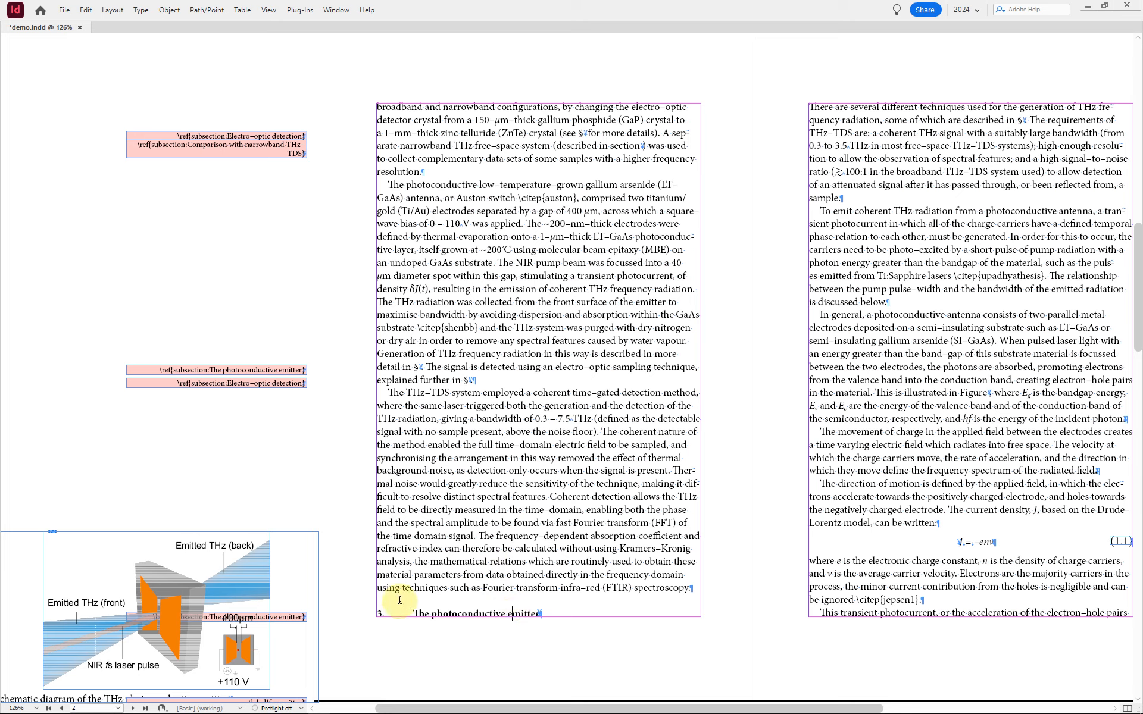
{"action": "left_click", "coordinate": [508, 614]}
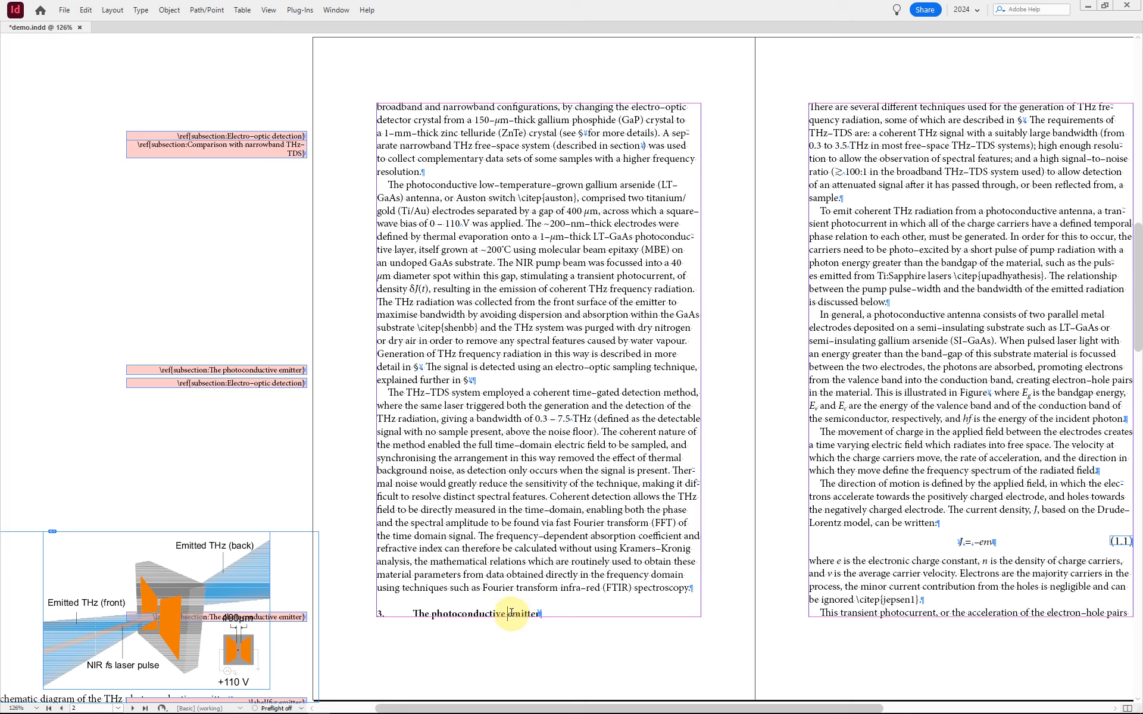
{"action": "key", "text": "Escape"}
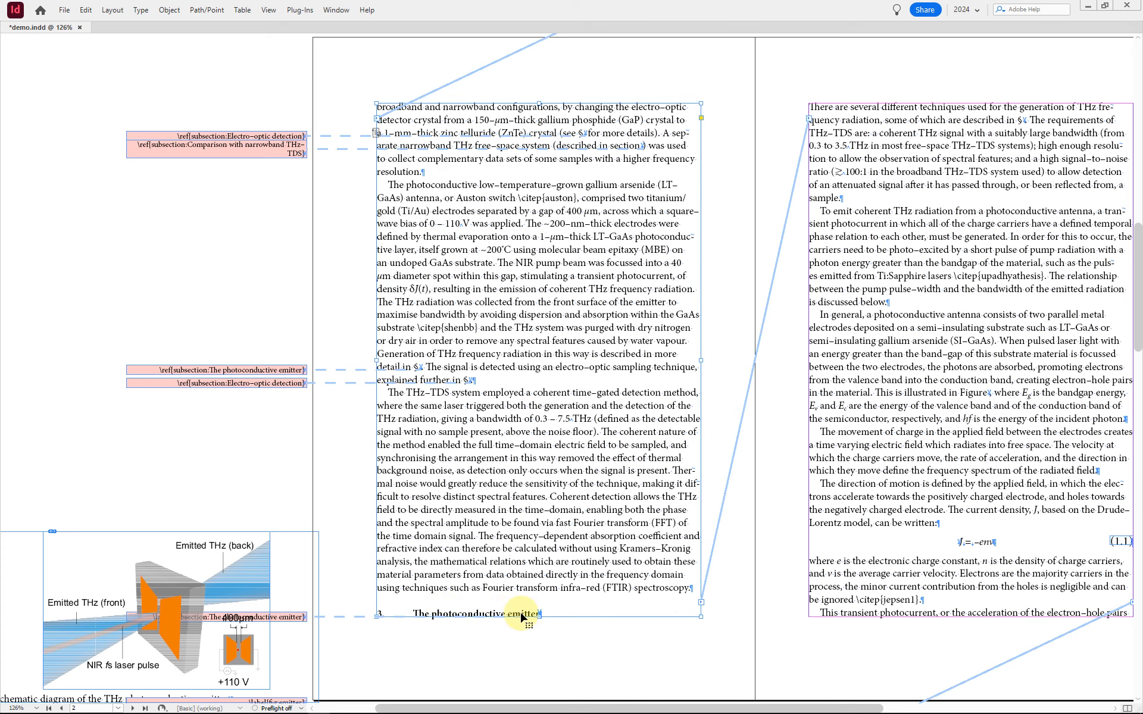
{"action": "scroll", "coordinate": [356, 567], "scroll_direction": "down", "scroll_amount": 3}
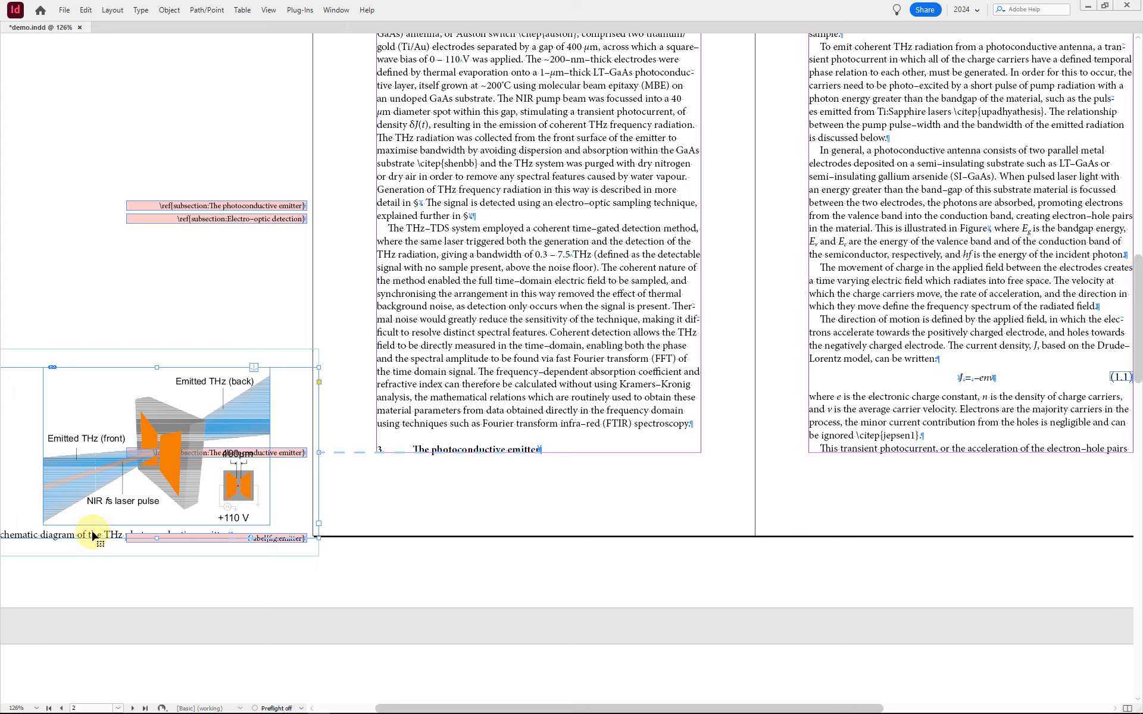
{"action": "left_click", "coordinate": [119, 503]}
{"action": "scroll", "coordinate": [119, 502], "scroll_direction": "up", "scroll_amount": 2}
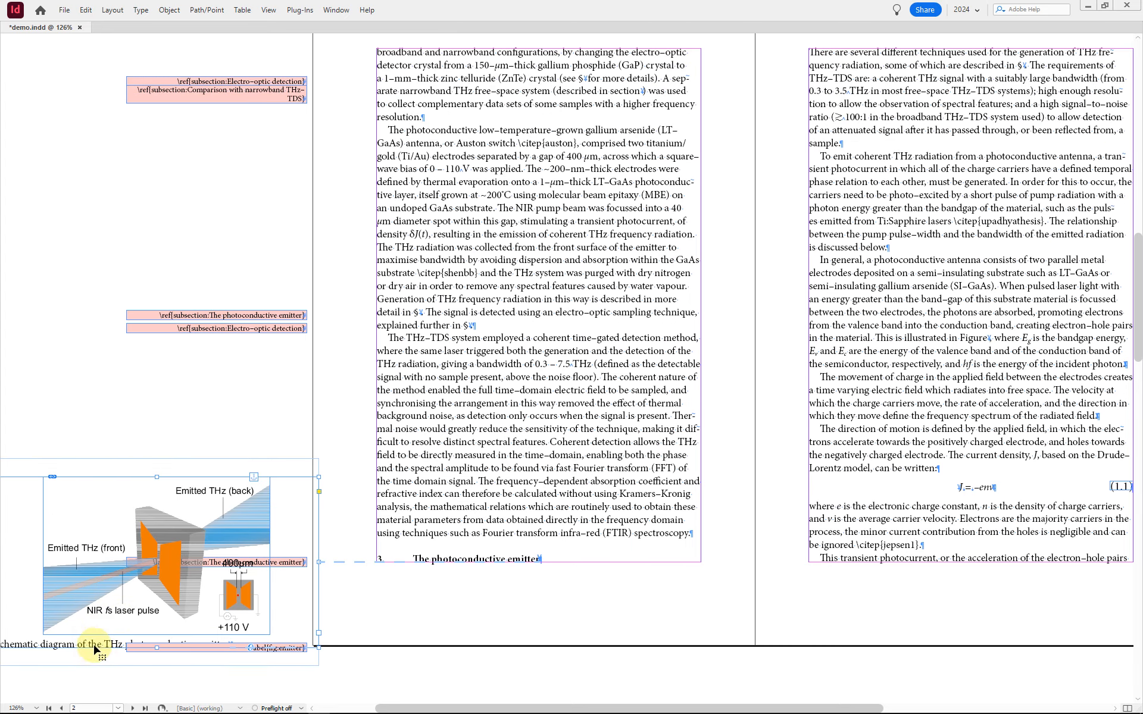
{"action": "left_click_drag", "start_coordinate": [88, 643], "coordinate": [896, 228]}
{"action": "scroll", "coordinate": [895, 228], "scroll_direction": "right", "scroll_amount": 3}
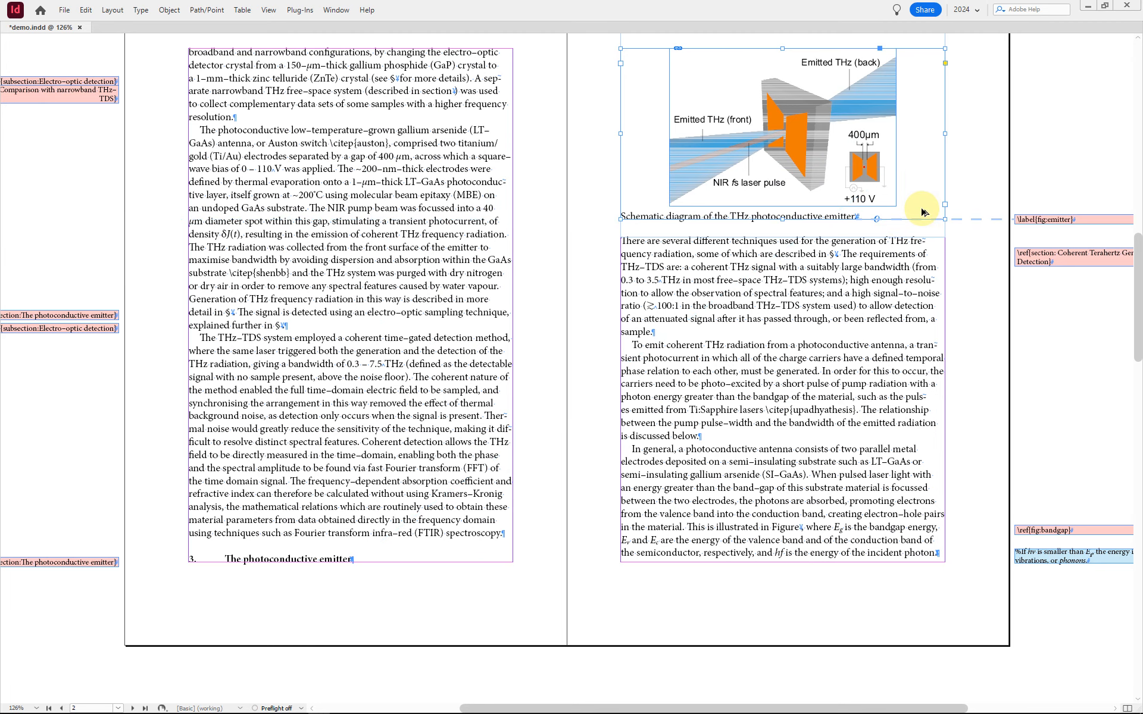
Step: Release the semiconductor band diagram figure from its anchor and move it with its caption to the head of page 4's text column
{"action": "key", "text": "alt+Page_Down"}
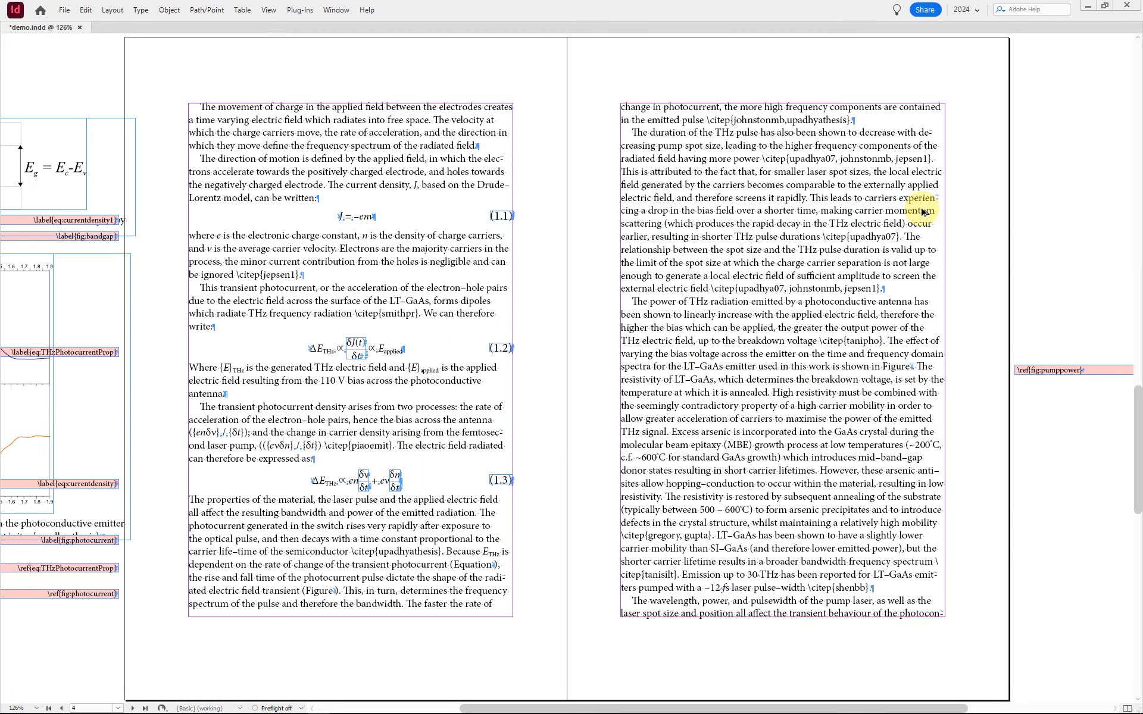
{"action": "scroll", "coordinate": [922, 211], "scroll_direction": "left", "scroll_amount": 3}
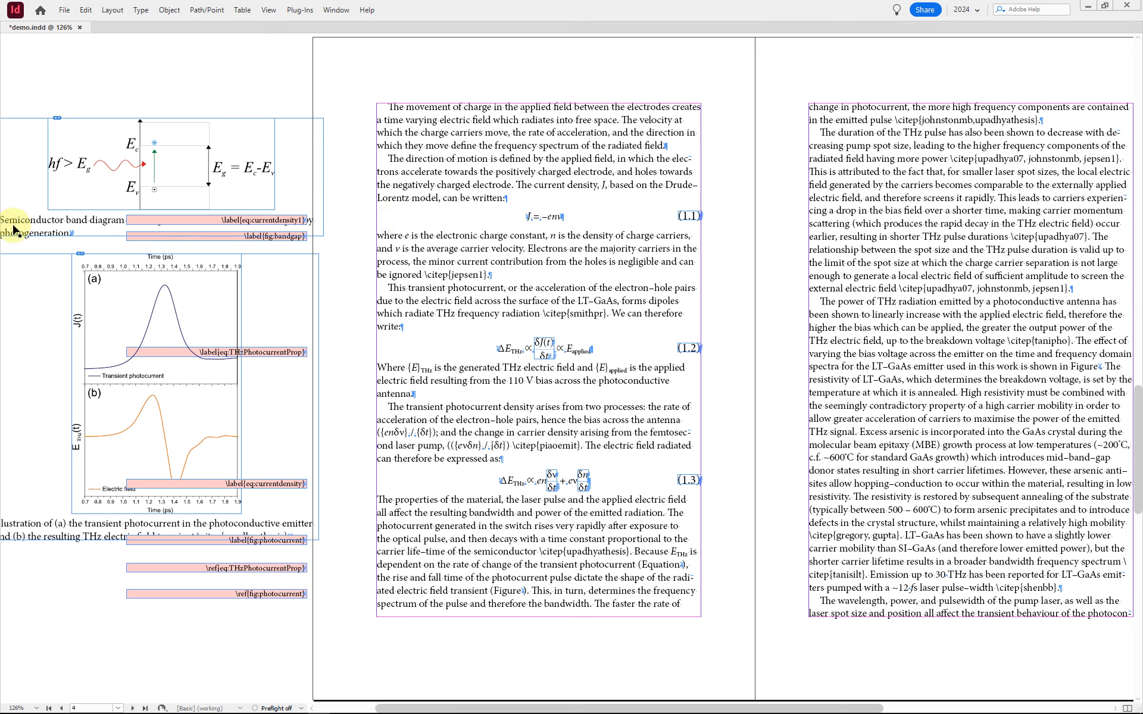
{"action": "left_click", "coordinate": [38, 238]}
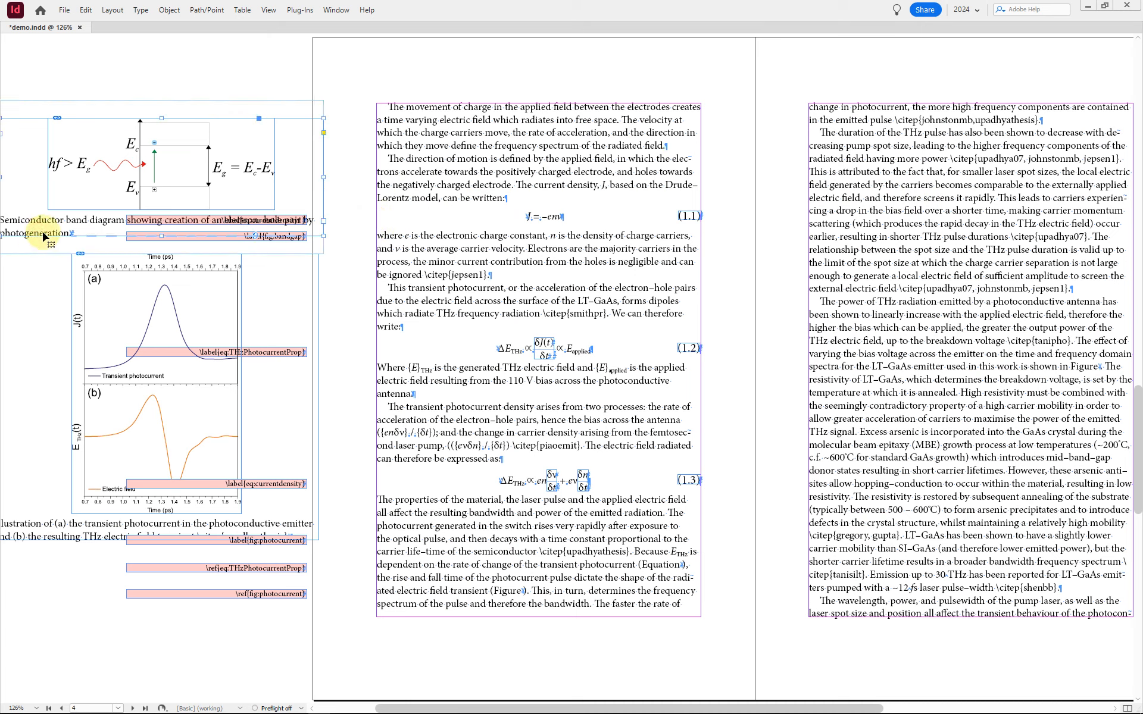
{"action": "left_click_drag", "start_coordinate": [52, 231], "coordinate": [429, 210]}
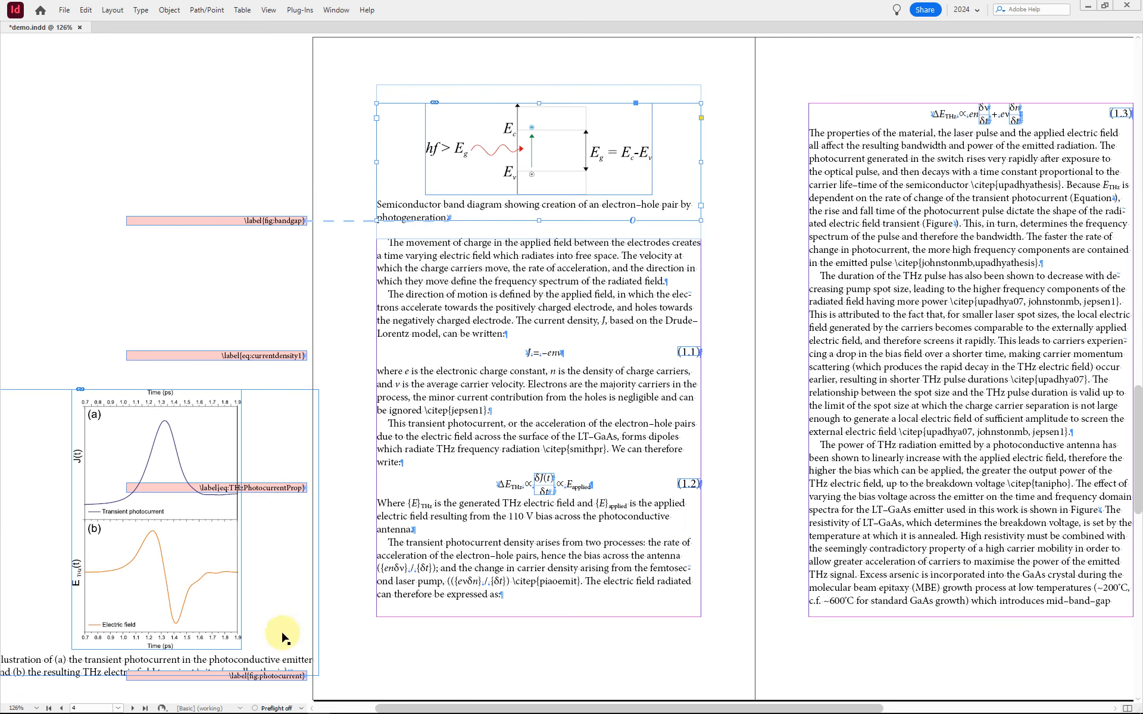
Step: Release the transient photocurrent and electric field figure from its anchor and move it with its caption to the head of page 5's text column
{"action": "scroll", "coordinate": [294, 667], "scroll_direction": "right", "scroll_amount": 3}
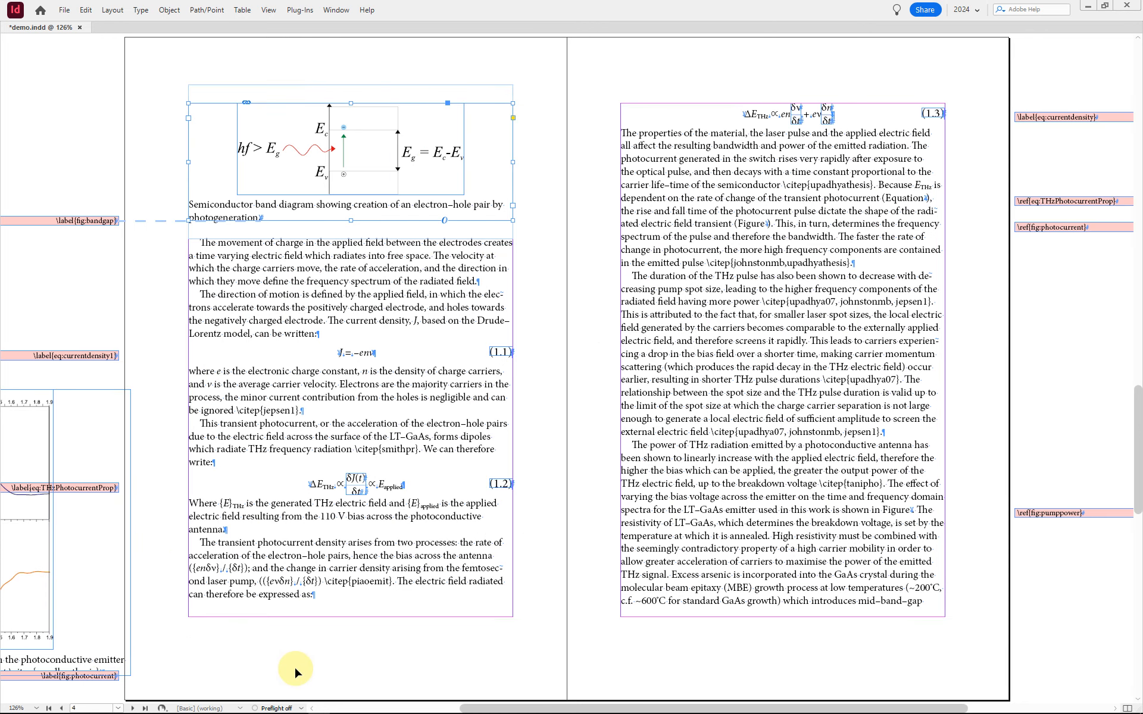
{"action": "left_click", "coordinate": [117, 672]}
{"action": "key", "text": "ctrl+alt+r"}
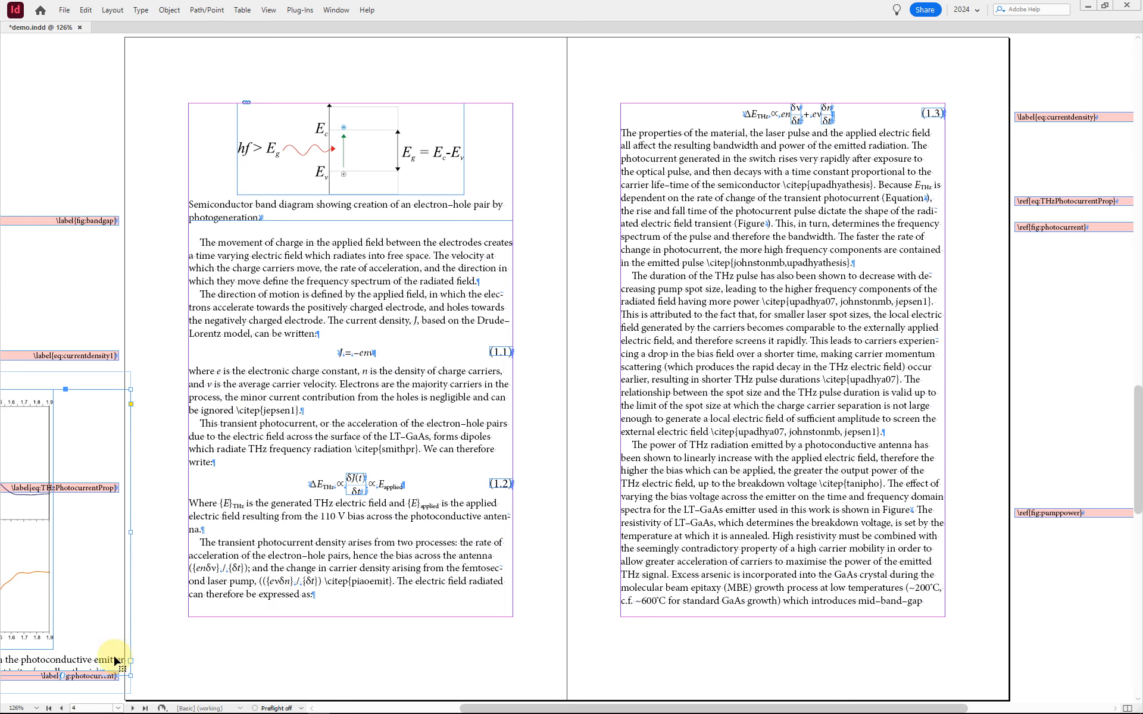
{"action": "left_click_drag", "start_coordinate": [133, 663], "coordinate": [931, 376]}
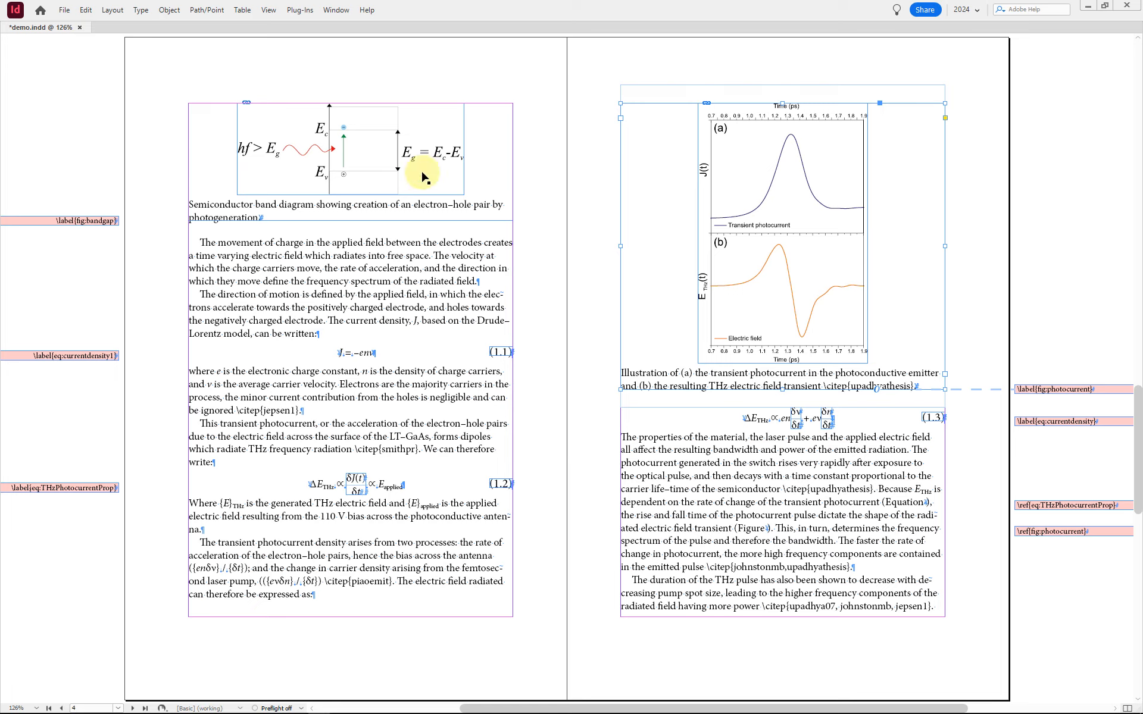
{"action": "left_click", "coordinate": [597, 354]}
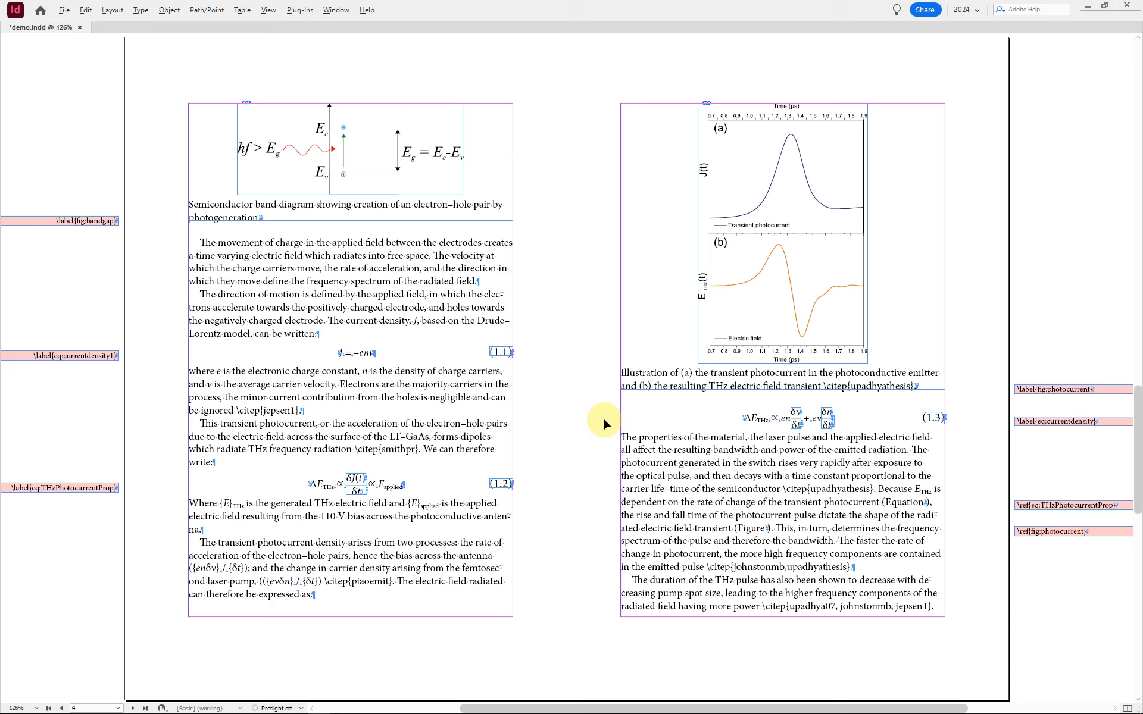
Step: Release the ECAO kinetic data table from its anchor and move it with its caption to the head of page 7's text column
{"action": "key", "text": "alt+Page_Down"}
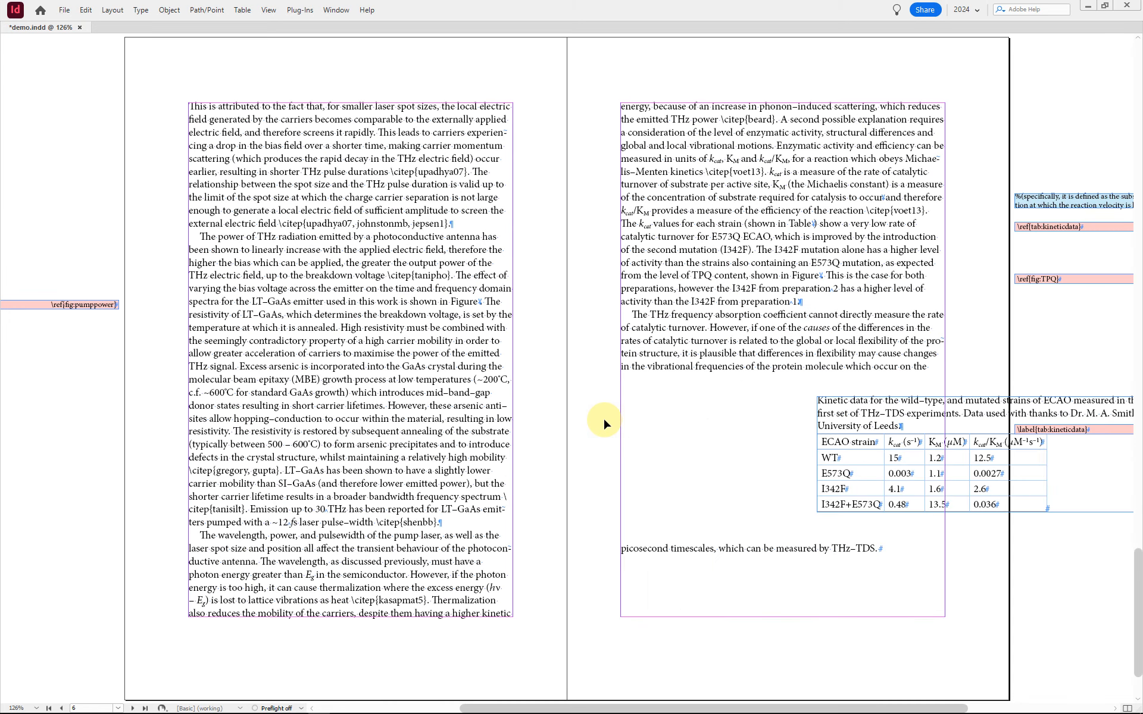
{"action": "left_click", "coordinate": [1054, 501]}
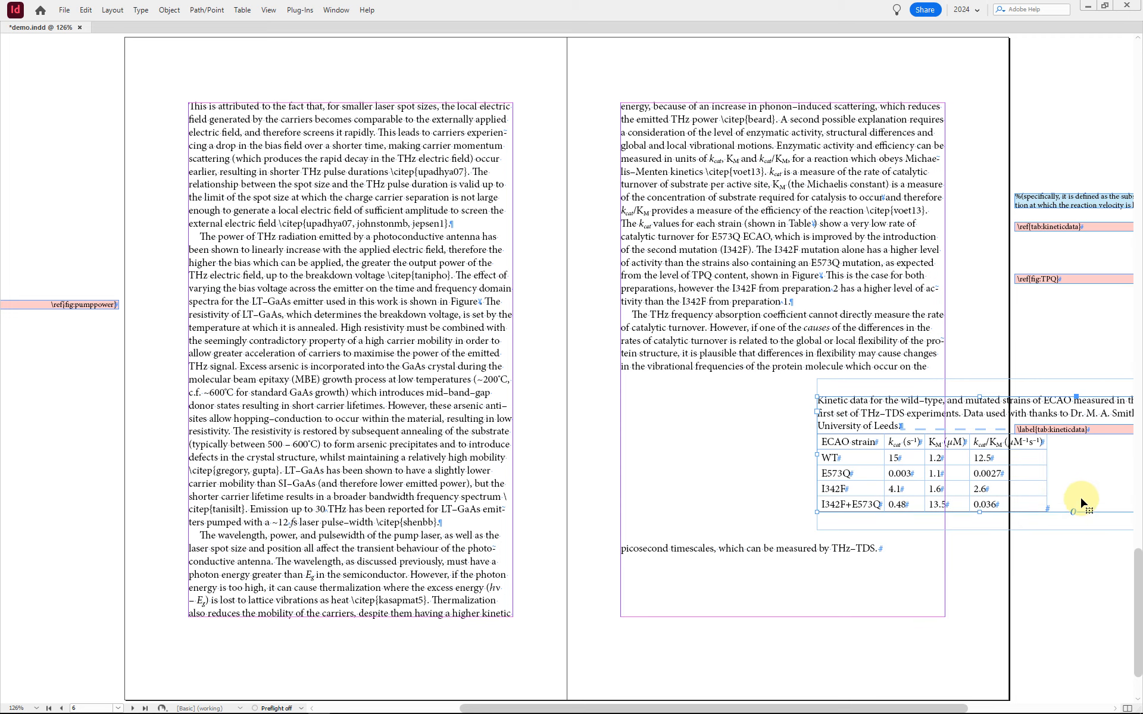
{"action": "left_click_drag", "start_coordinate": [1082, 501], "coordinate": [885, 210]}
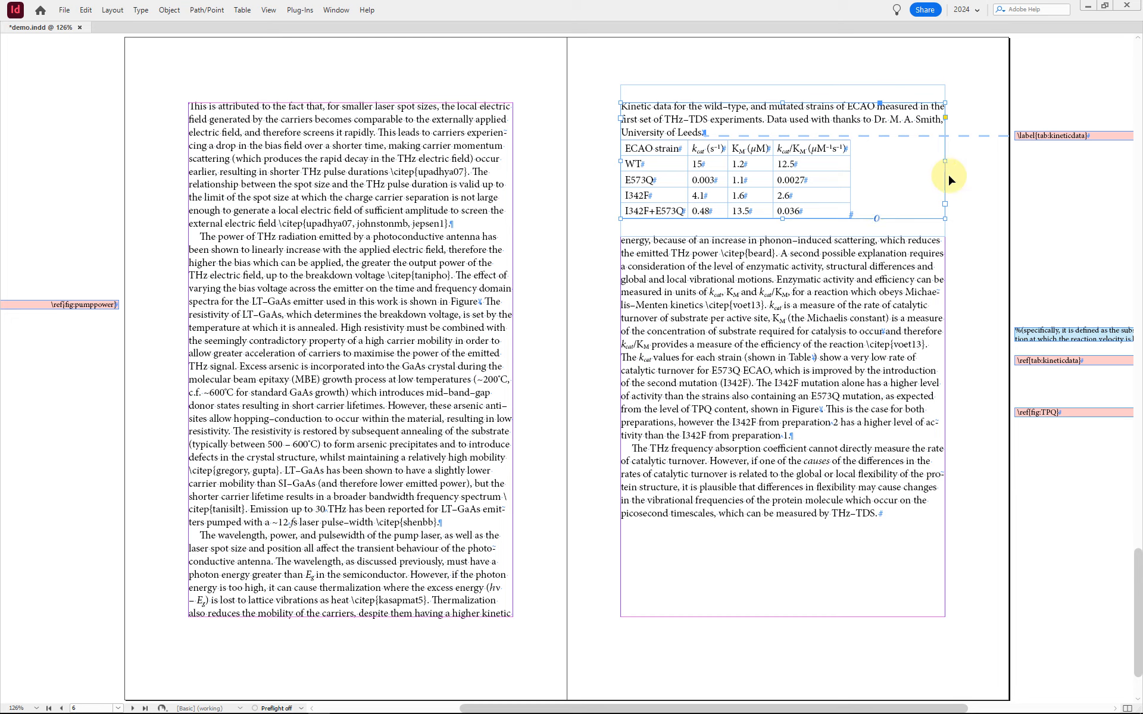
Step: Narrow the kinetic data frame to the table's width and centre it horizontally in page 7's text column
{"action": "left_click_drag", "start_coordinate": [951, 160], "coordinate": [851, 161]}
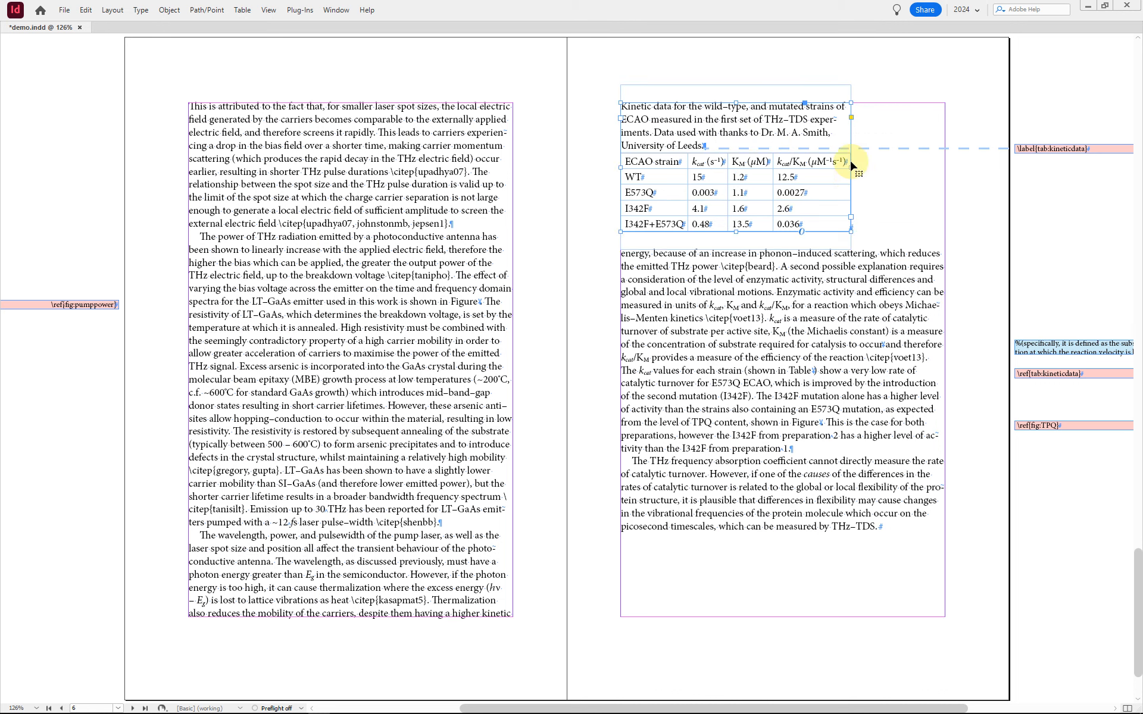
{"action": "left_click_drag", "start_coordinate": [824, 225], "coordinate": [873, 226]}
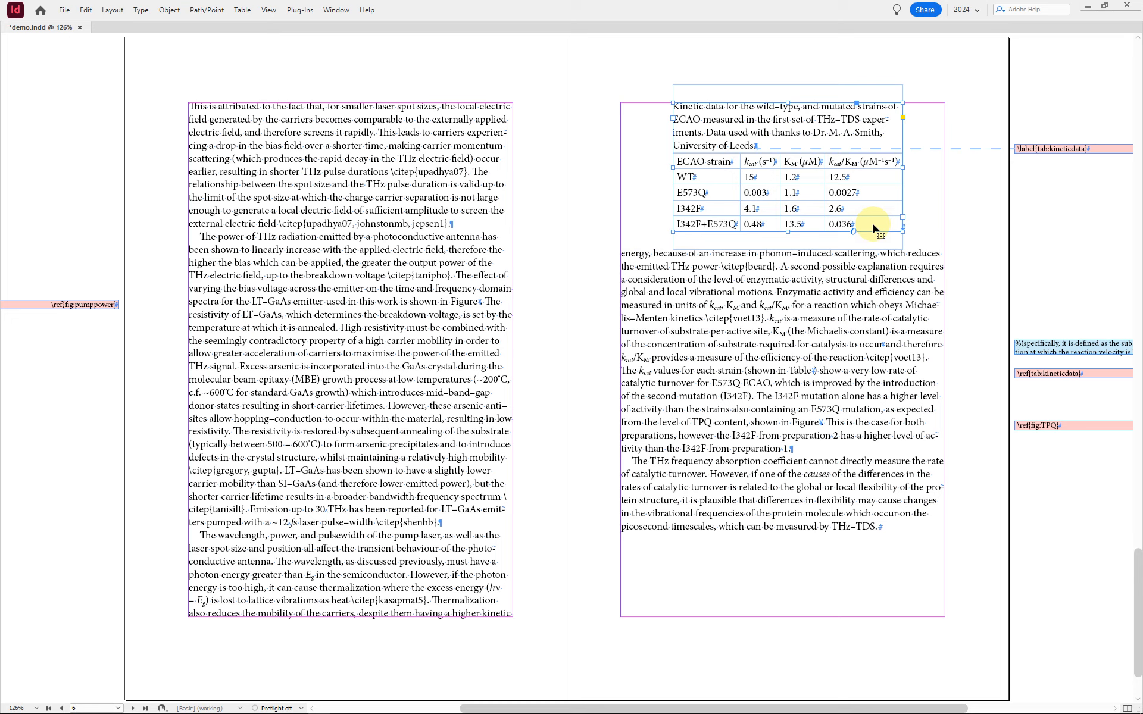
{"action": "left_click", "coordinate": [943, 227]}
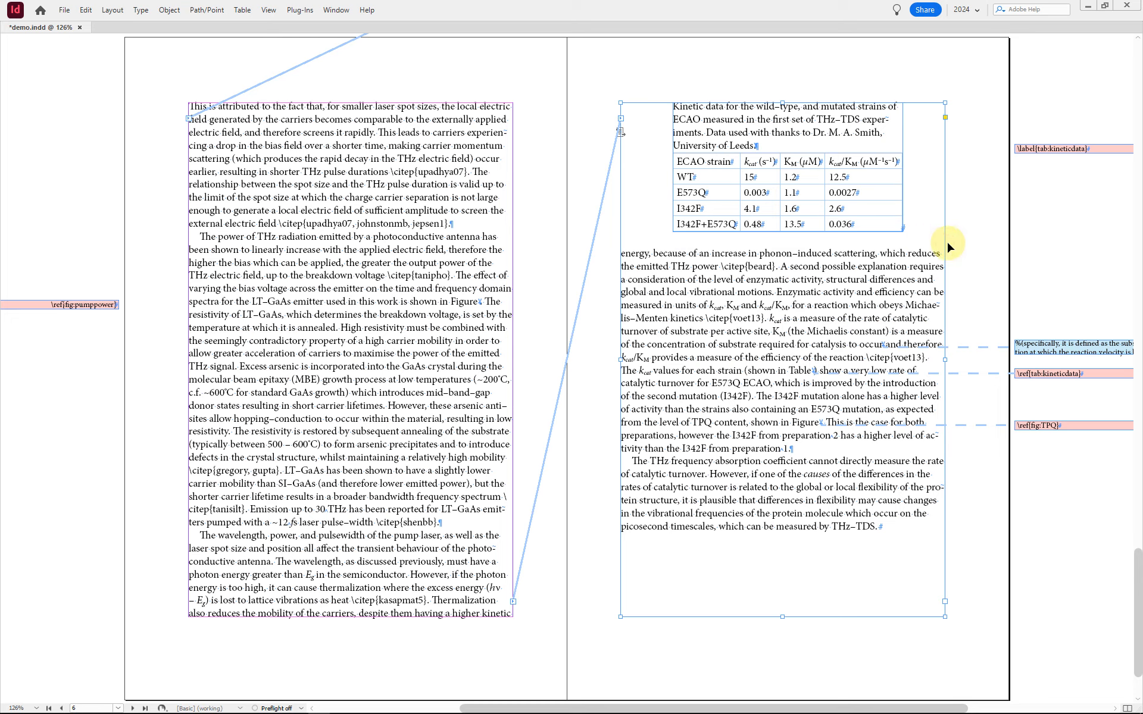
{"action": "left_click", "coordinate": [976, 248]}
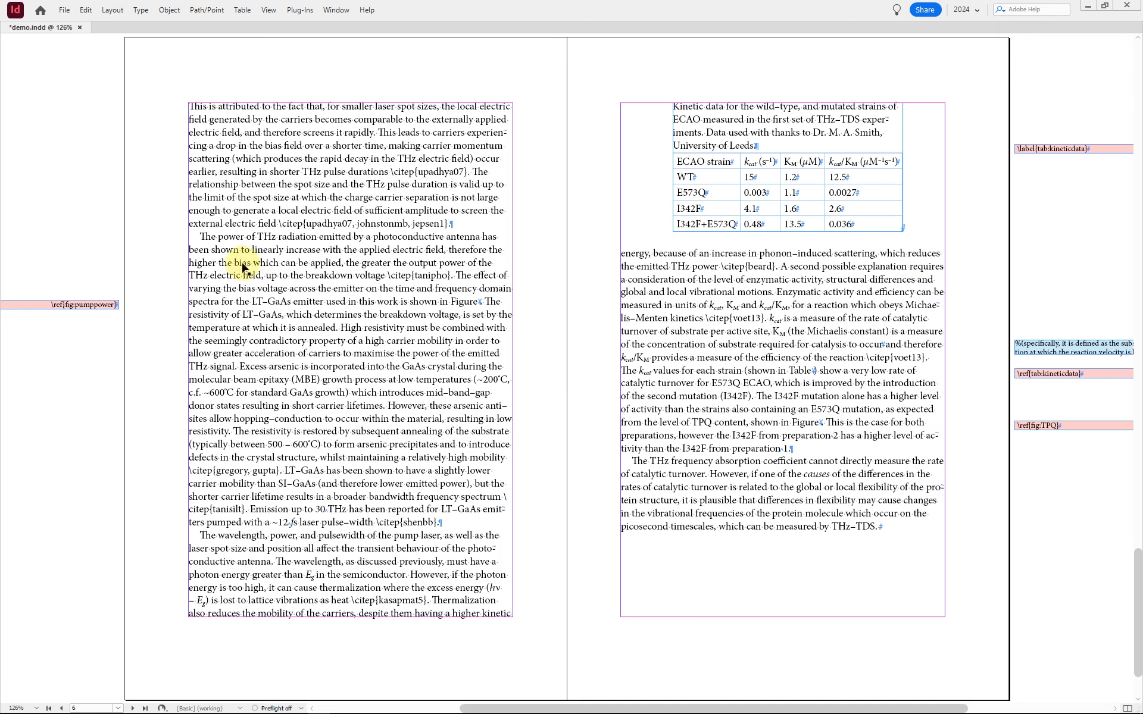
Step: Return to the first page and save the document as demo-1 in the indd folder
{"action": "left_click", "coordinate": [724, 351]}
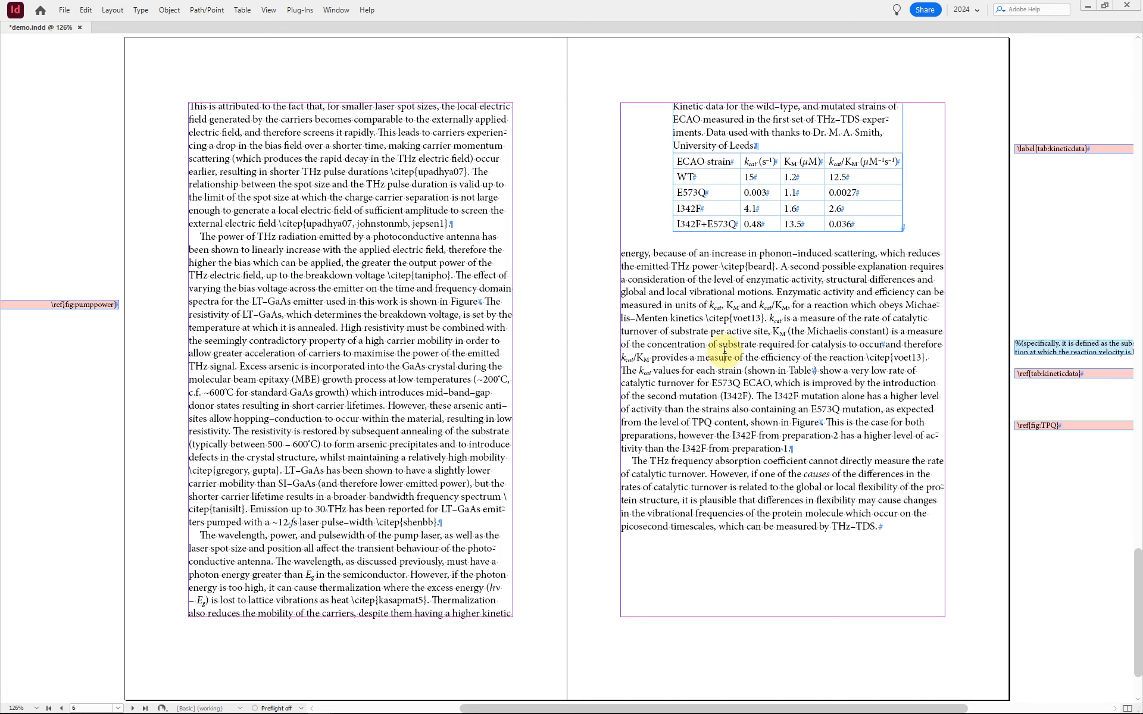
{"action": "key", "text": "alt+Page_Up"}
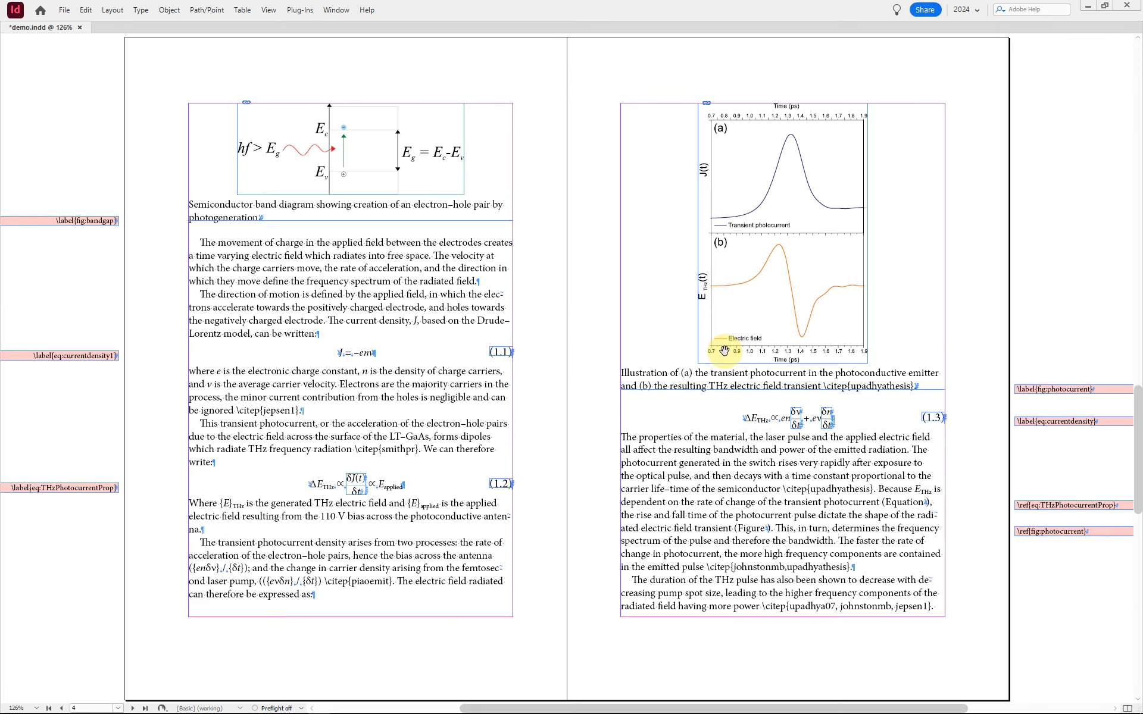
{"action": "key", "text": "alt+Page_Up"}
{"action": "key", "text": "alt+Page_Up"}
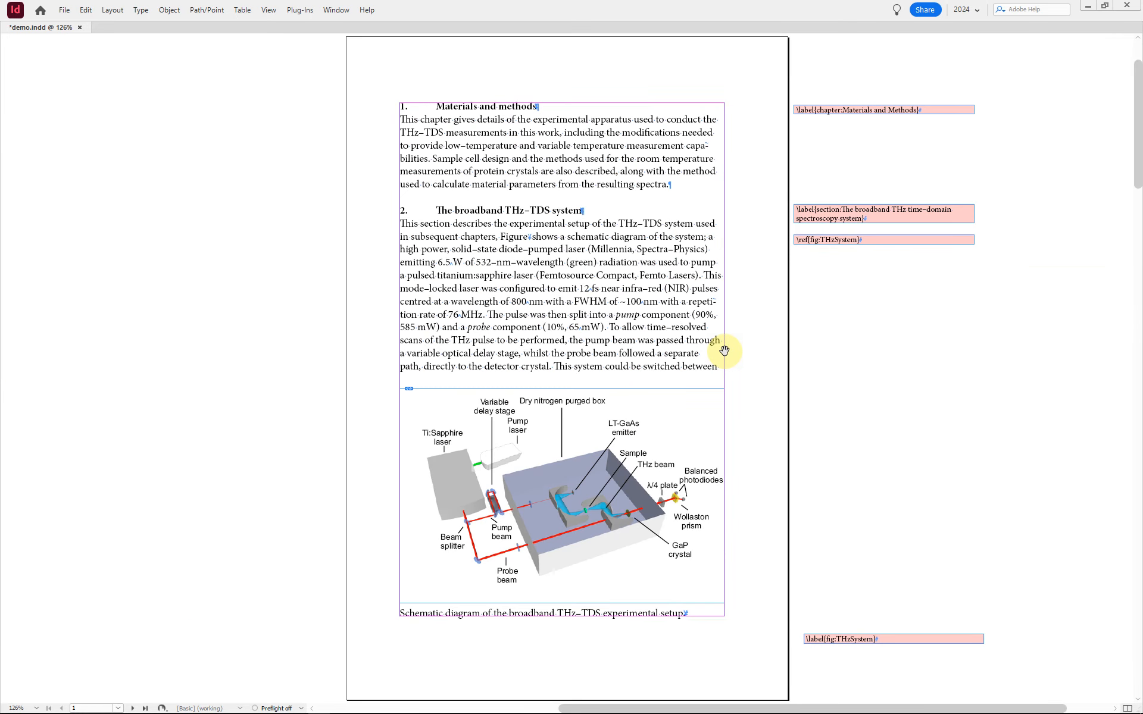
{"action": "key", "text": "alt+f"}
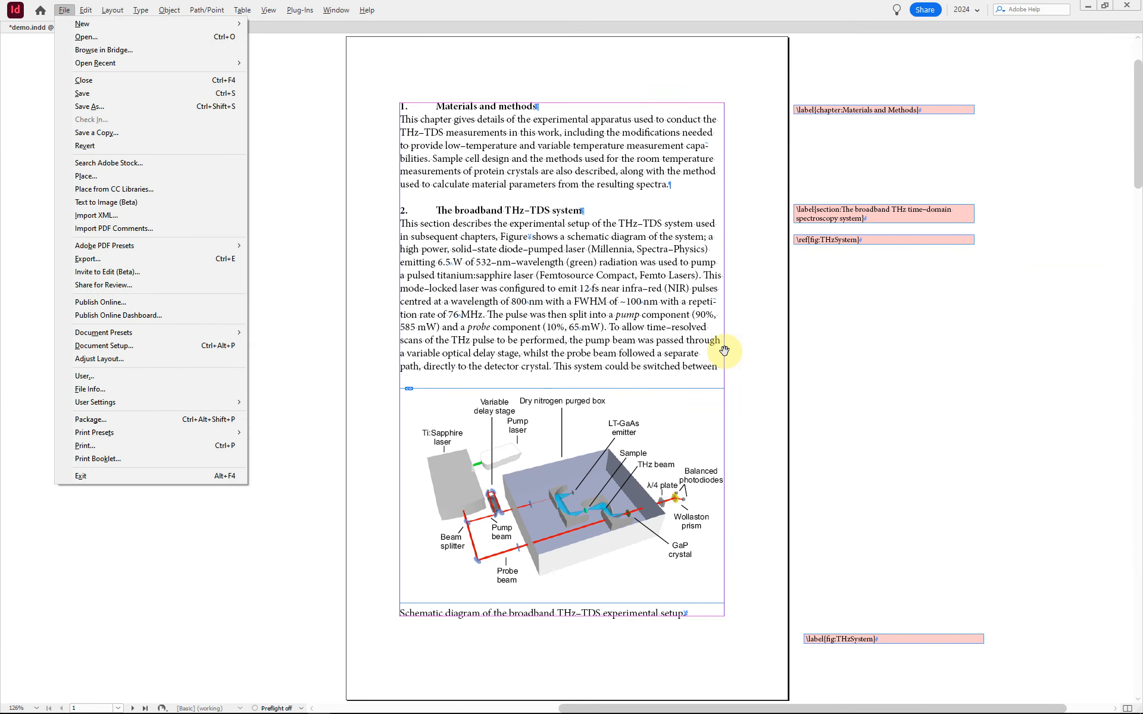
{"action": "key", "text": "a"}
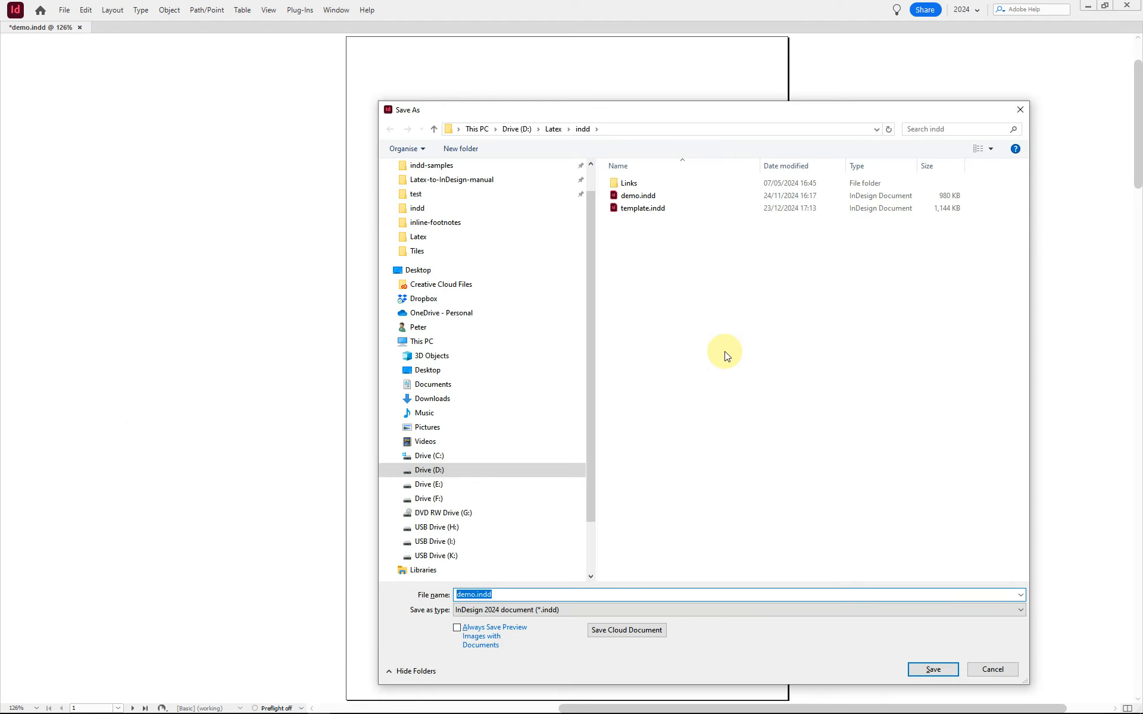
{"action": "type", "text": "dem"}
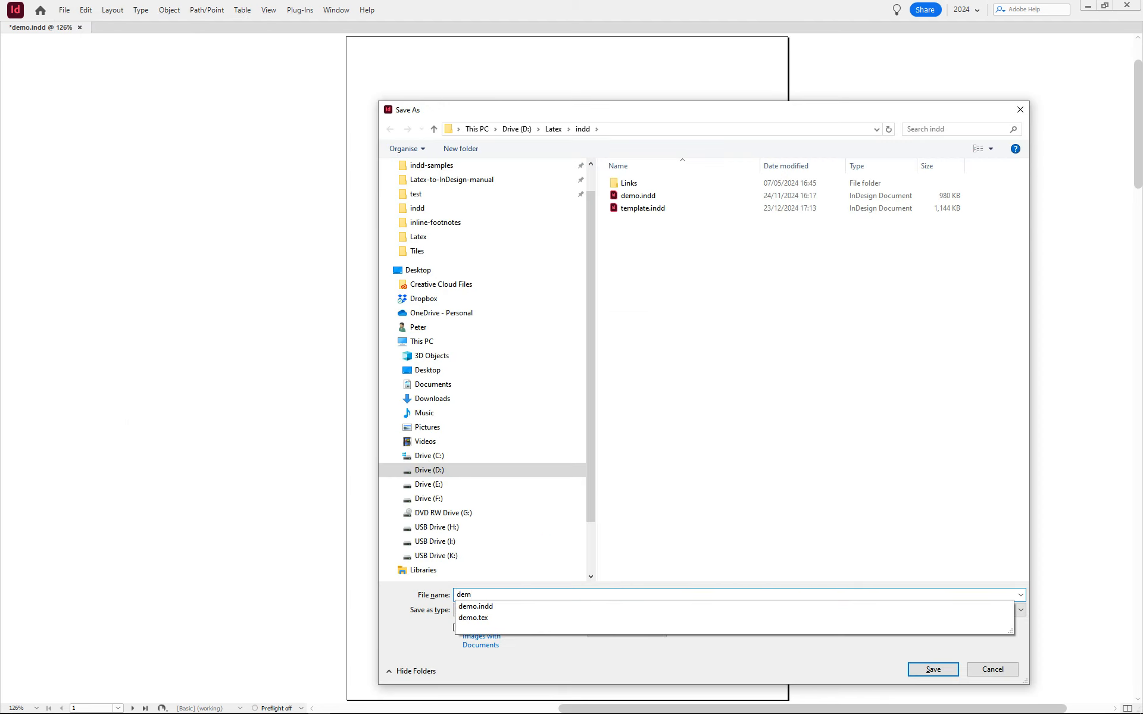
{"action": "type", "text": "o"}
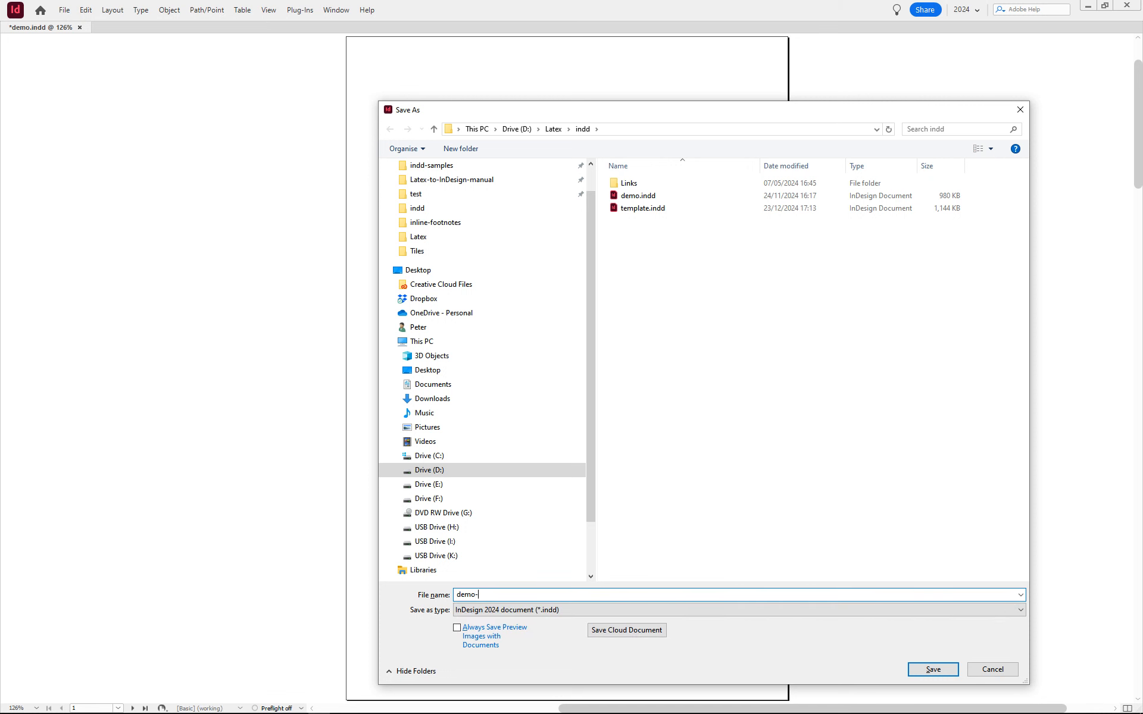
{"action": "type", "text": "-1"}
{"action": "key", "text": "Return"}
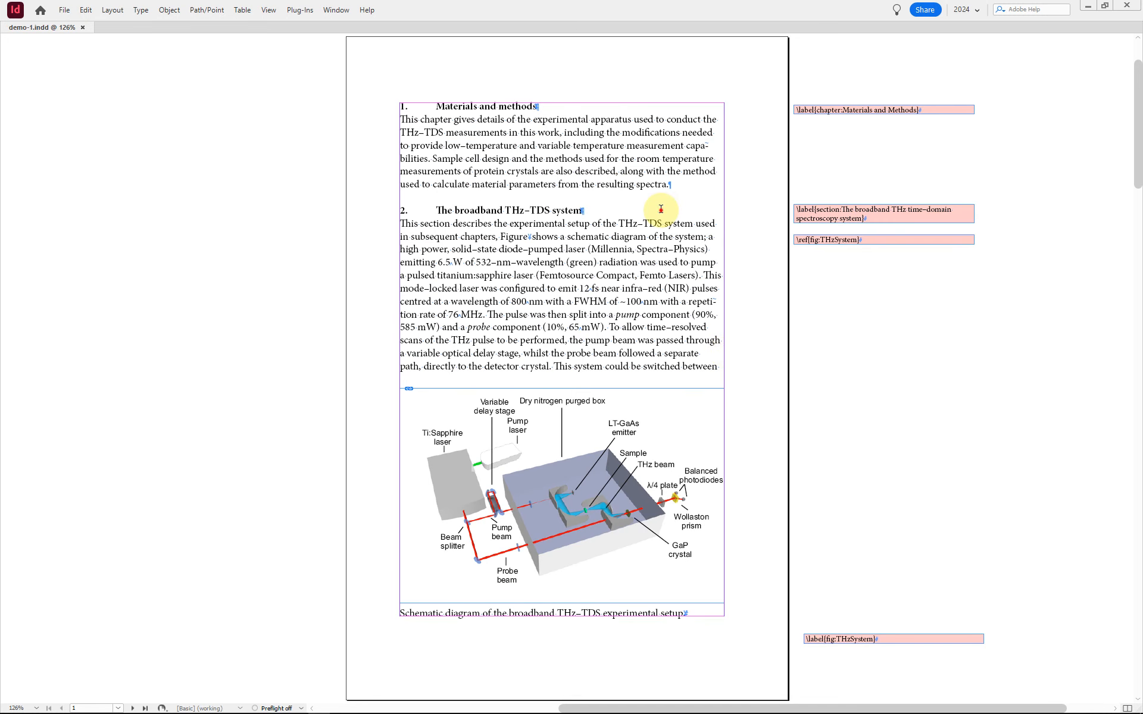
Step: Review the placed figures and table on every spread of the saved document and return to the first page
{"action": "key", "text": "alt+Page_Down"}
{"action": "key", "text": "alt+Page_Down"}
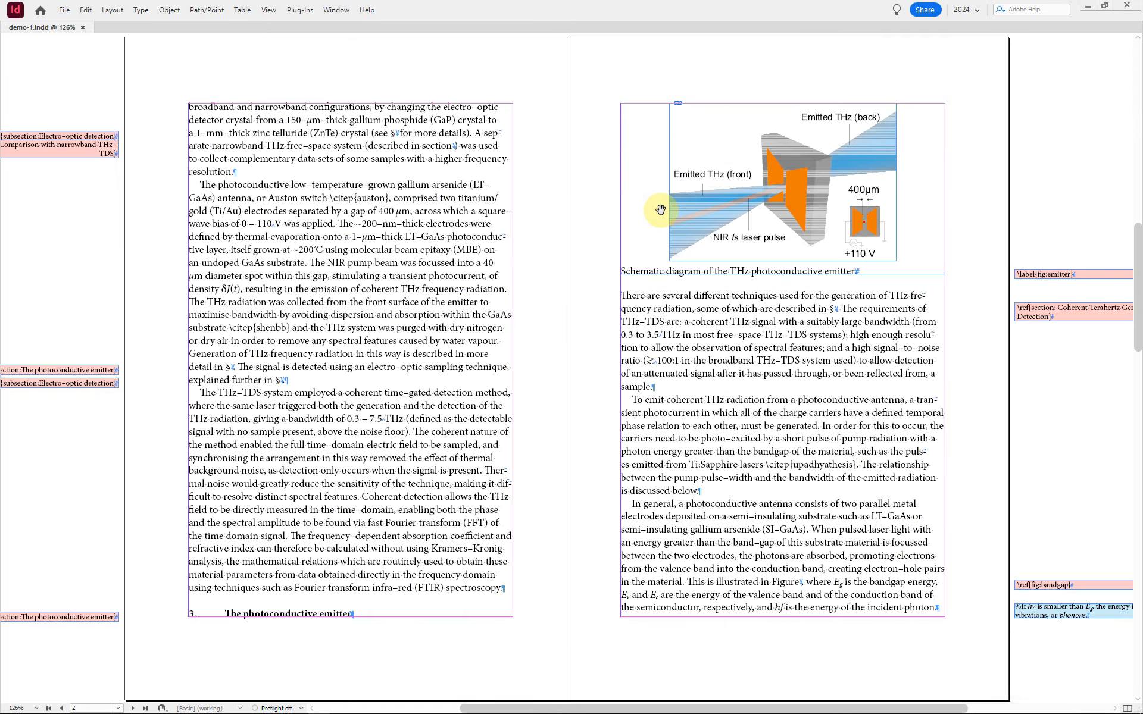
{"action": "key", "text": "alt+Page_Down"}
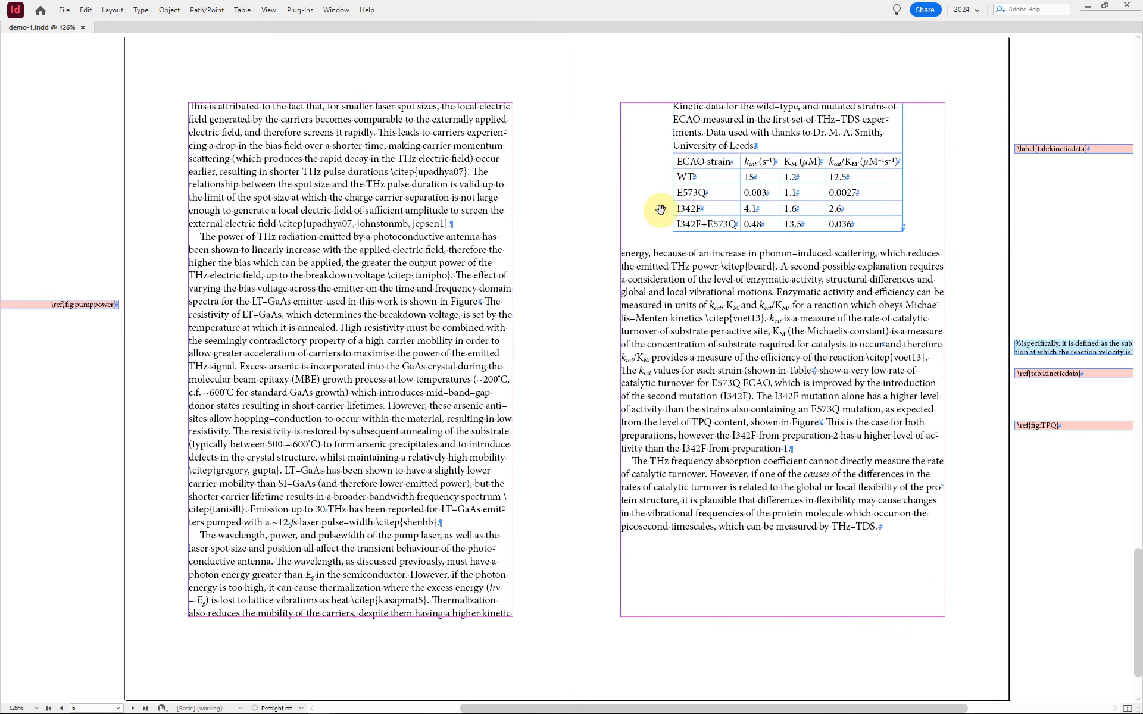
{"action": "key", "text": "alt+Page_Up"}
{"action": "key", "text": "alt+Page_Up"}
{"action": "key", "text": "alt+Page_Up"}
{"action": "left_click", "coordinate": [659, 212]}
{"action": "left_click", "coordinate": [756, 148]}
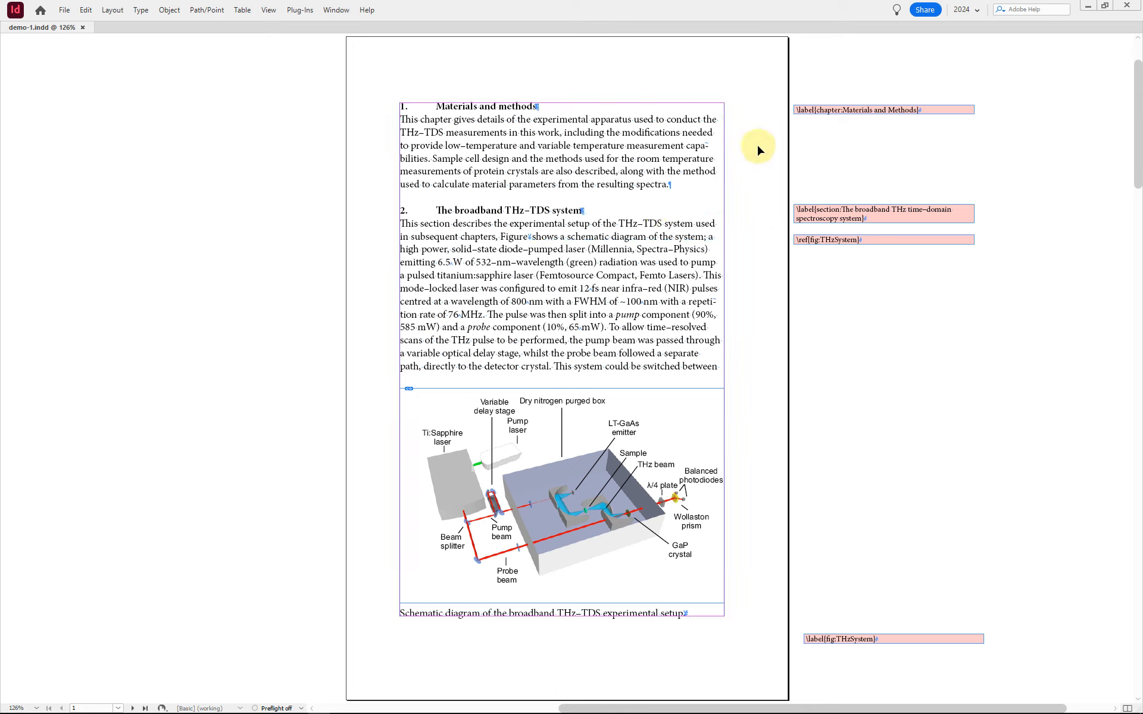
{"action": "key", "text": "ctrl+F7"}
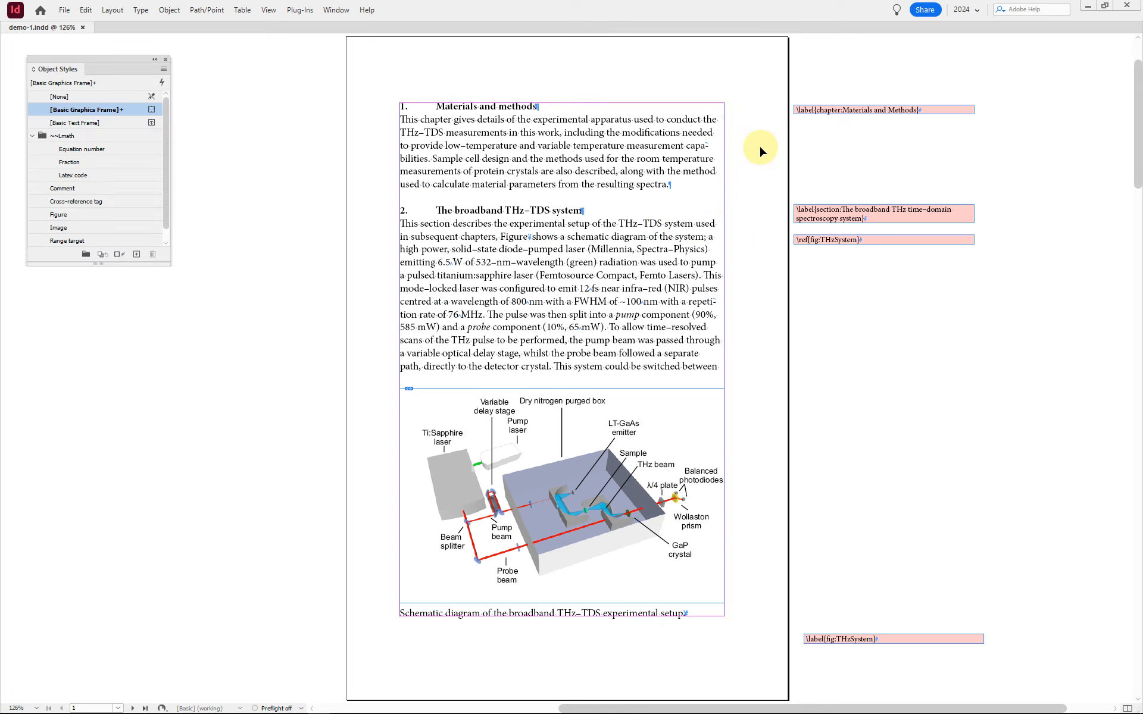
{"action": "key", "text": "ctrl+F7"}
Step: Run the 020-number-captions-sections.jsx script from the latex-to-indesign folder and check the heading and caption numbering on the first spreads
{"action": "key", "text": "ctrl+alt+F11"}
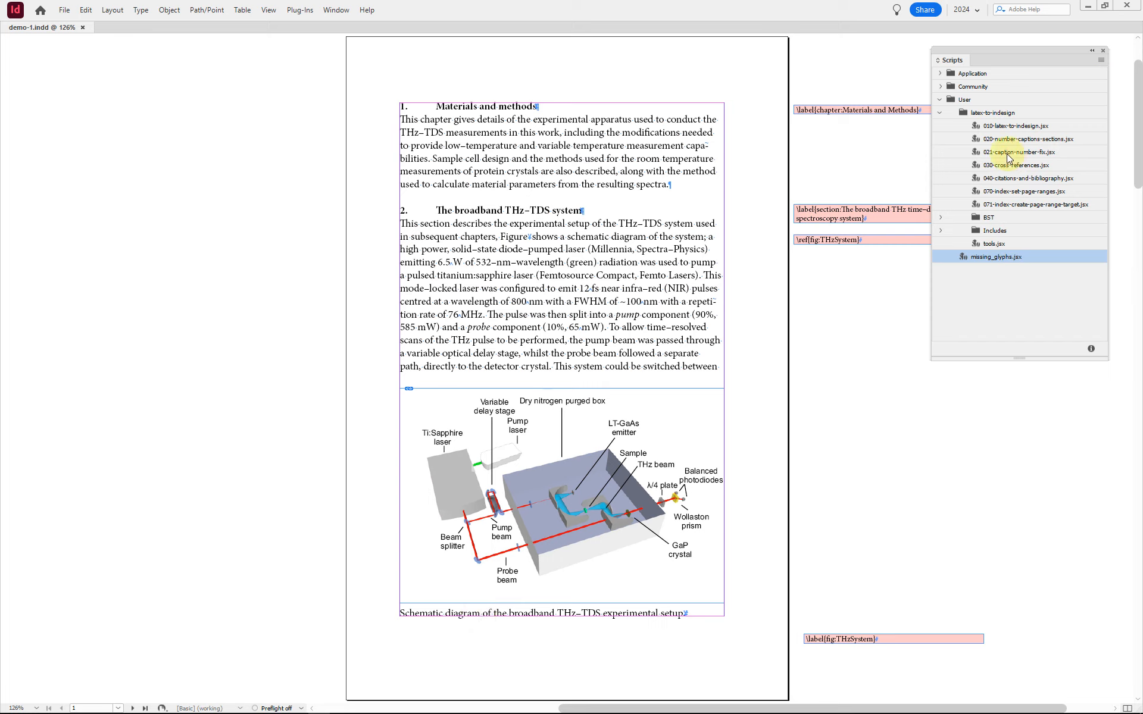
{"action": "left_click", "coordinate": [1033, 140]}
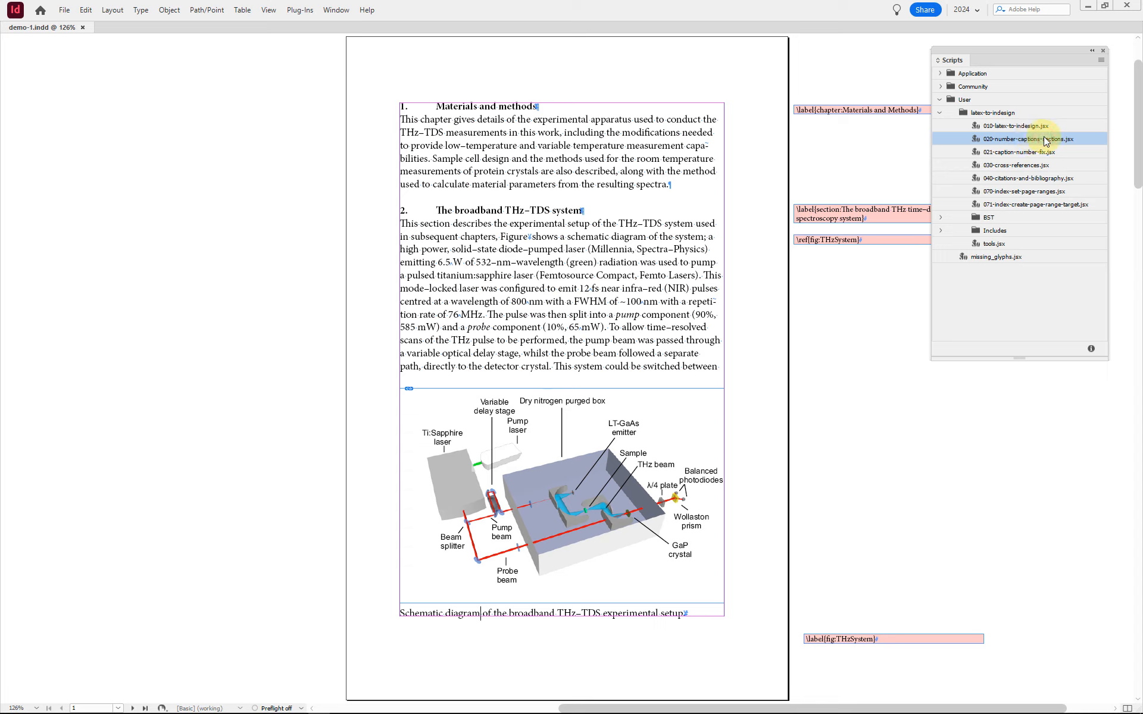
{"action": "double_click", "coordinate": [1044, 139]}
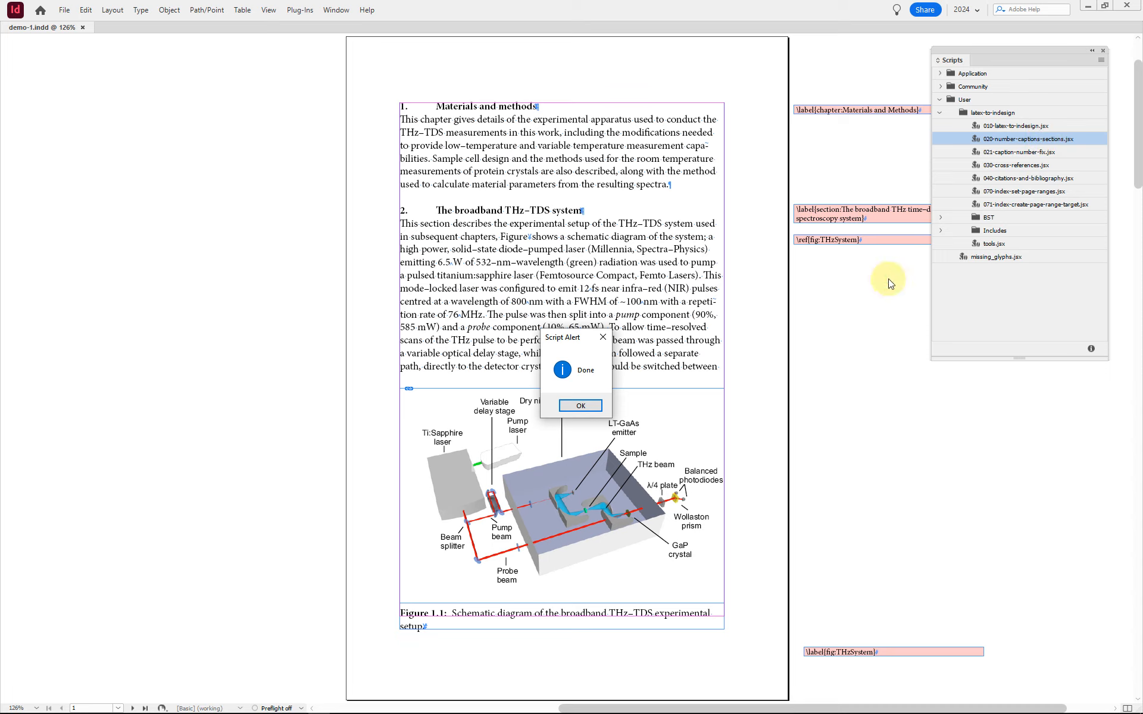
{"action": "left_click", "coordinate": [580, 406]}
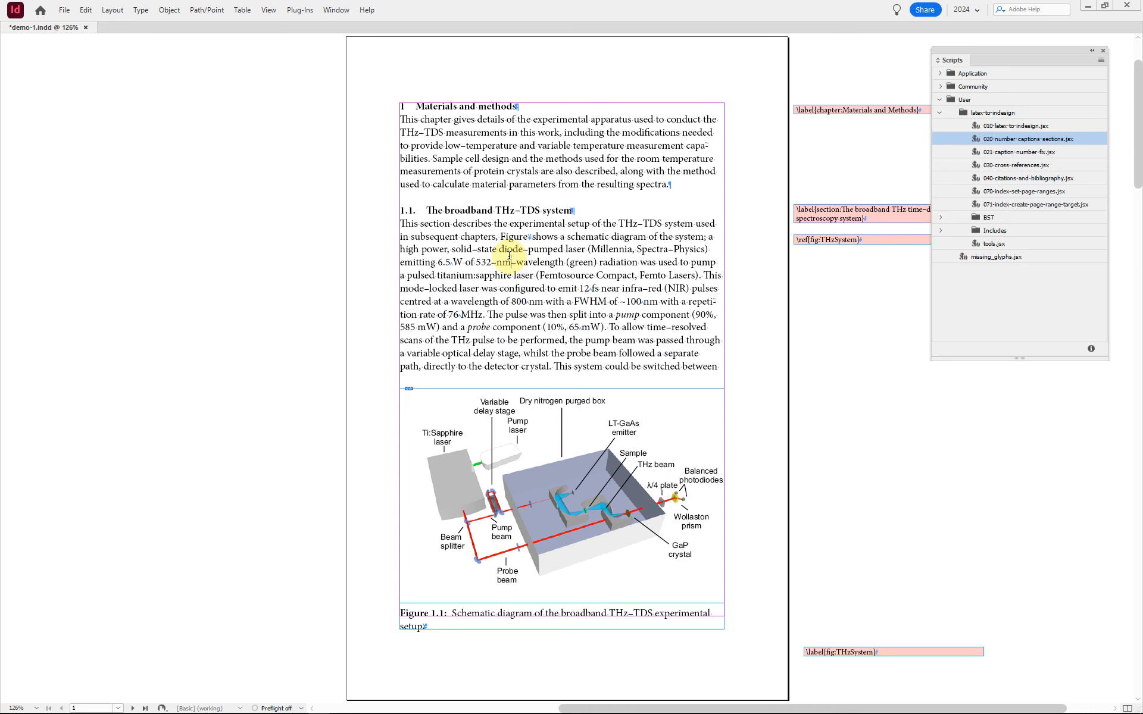
{"action": "key", "text": "shift+Page_Down"}
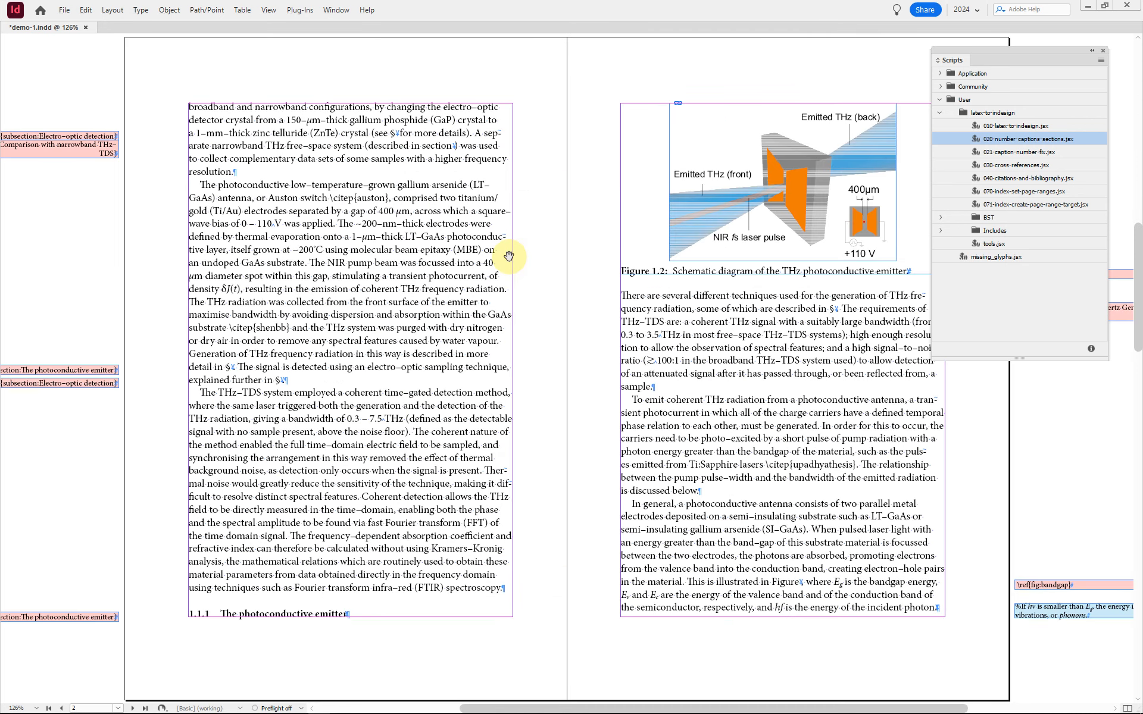
{"action": "key", "text": "shift+Page_Down"}
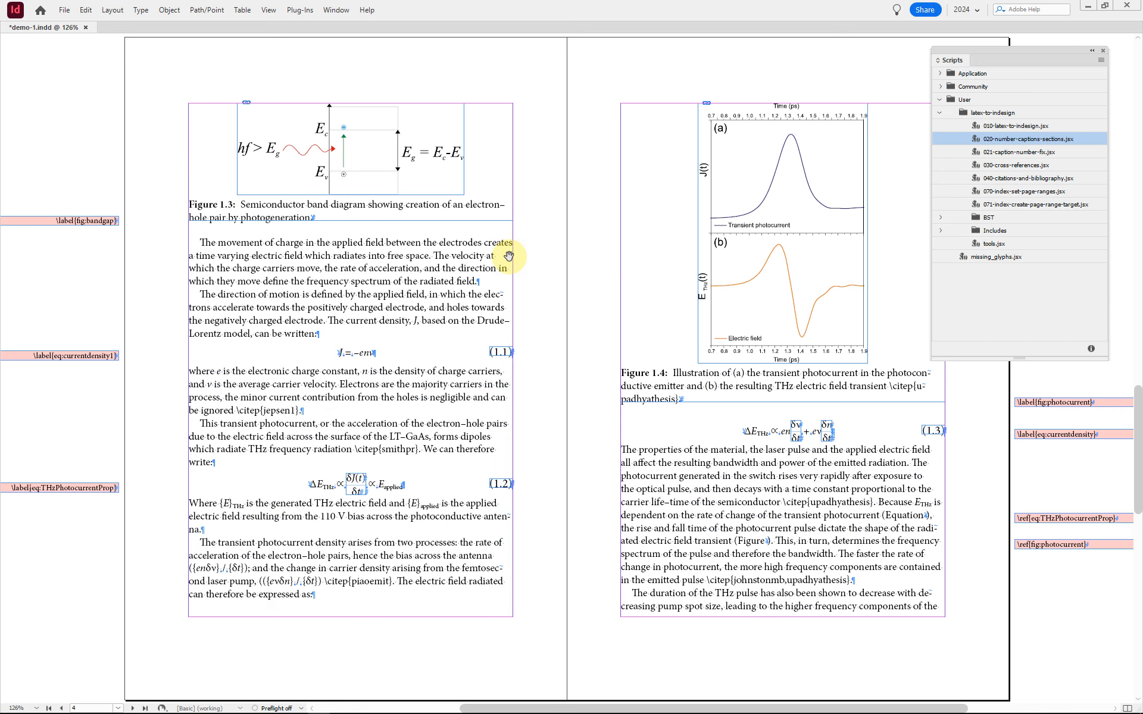
{"action": "key", "text": "shift+Page_Up"}
{"action": "key", "text": "shift+Page_Up"}
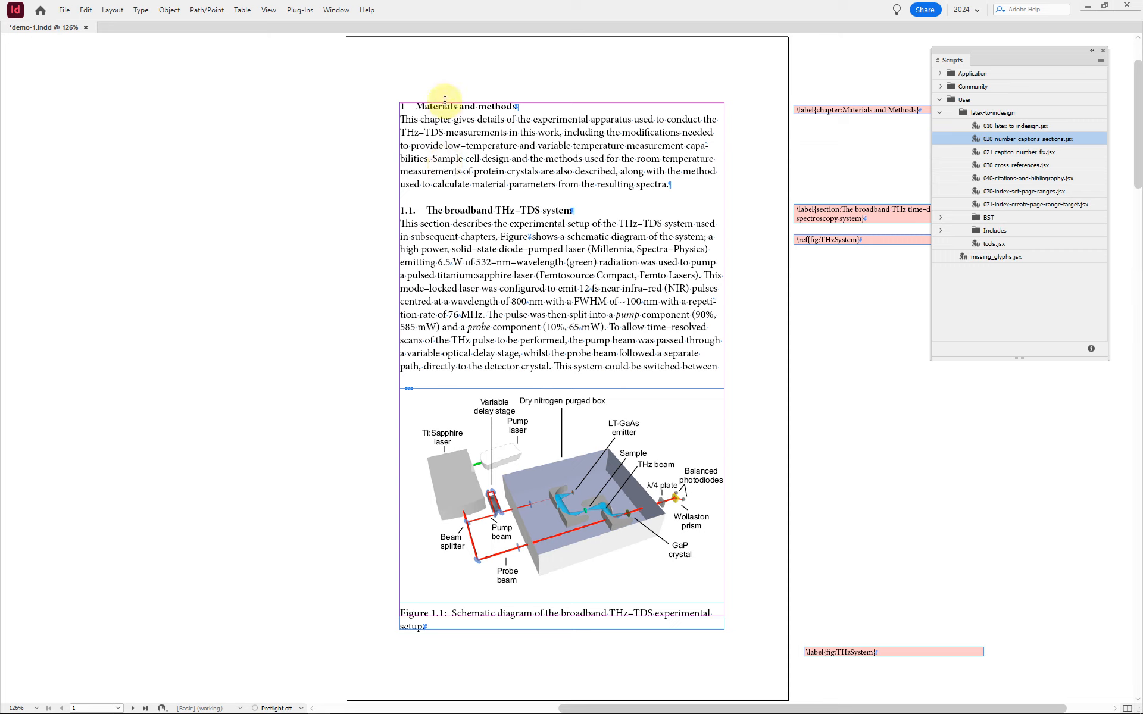
Step: Inspect the numbering settings of the section paragraph style, in particular how its number format combines chapter and section numbers
{"action": "key", "text": "F11"}
{"action": "left_click", "coordinate": [475, 209]}
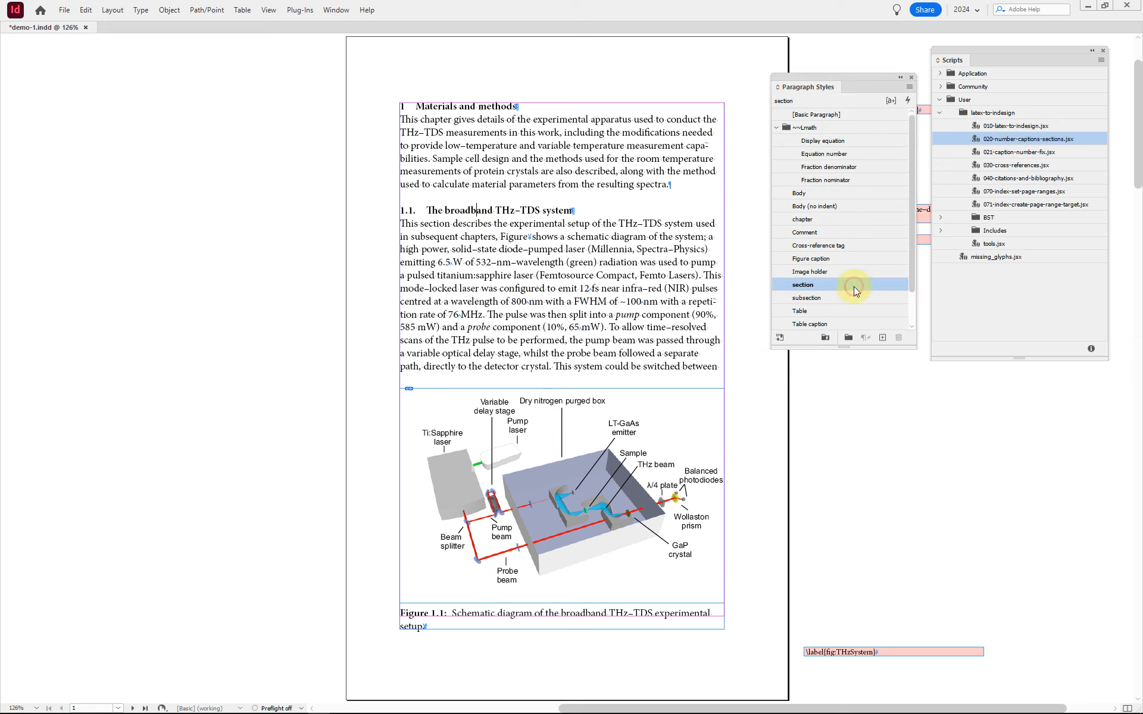
{"action": "double_click", "coordinate": [853, 287]}
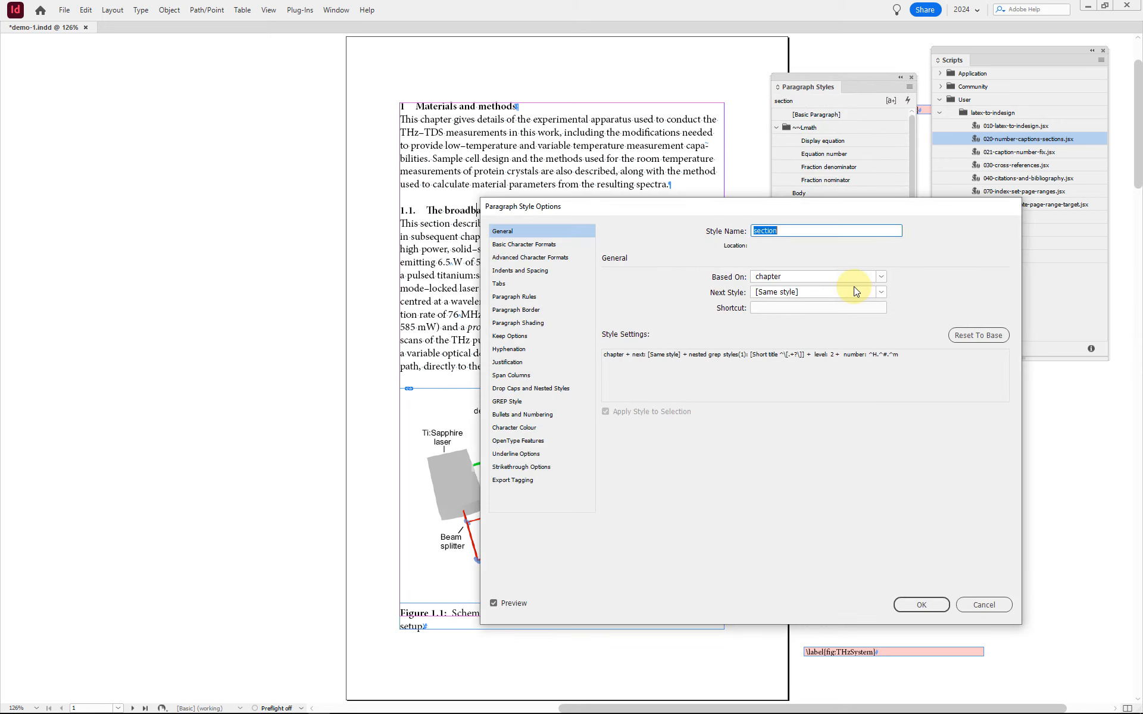
{"action": "left_click", "coordinate": [522, 415]}
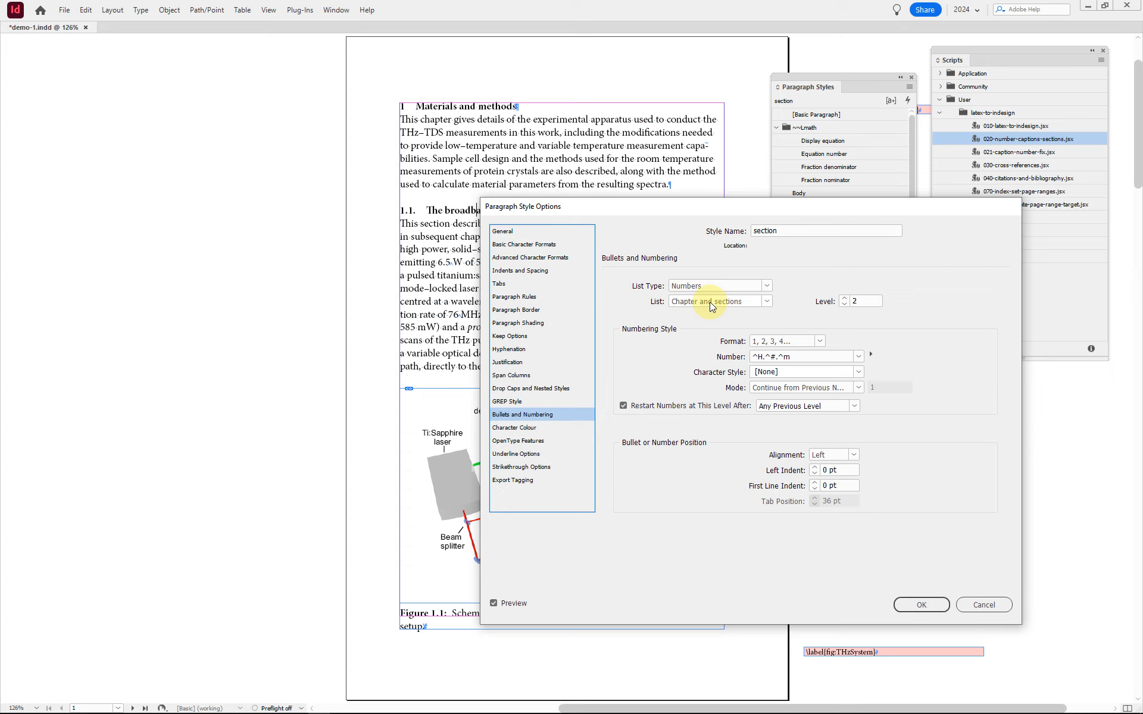
{"action": "double_click", "coordinate": [756, 357]}
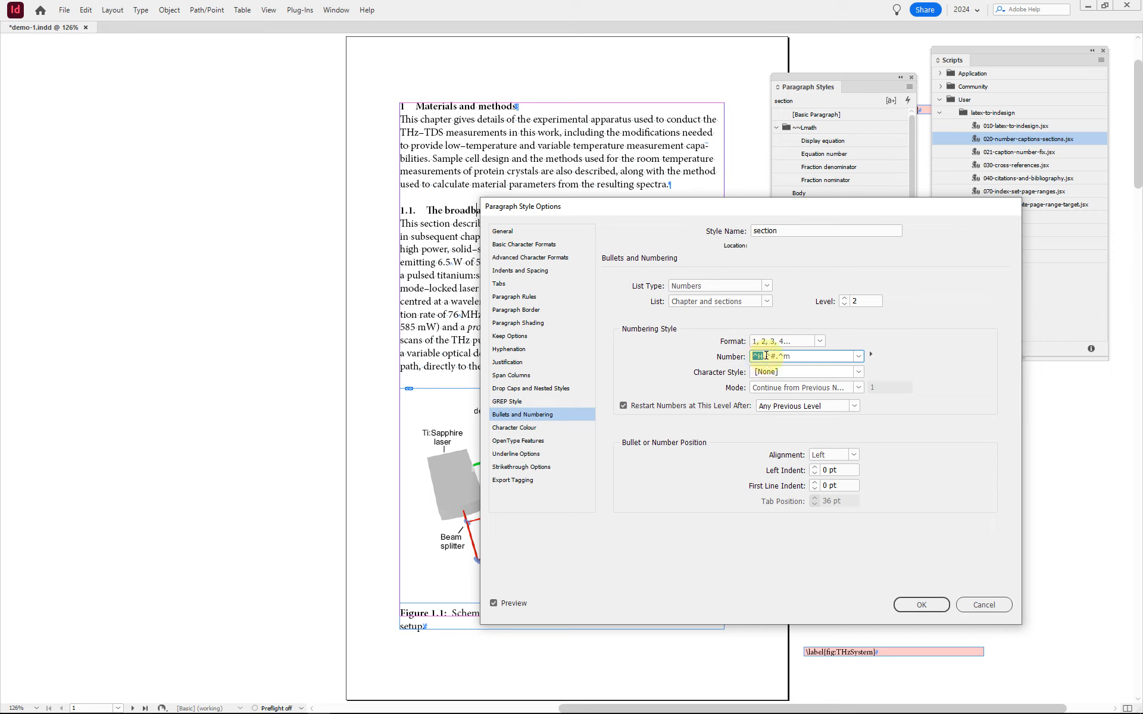
{"action": "left_click", "coordinate": [764, 356]}
{"action": "type", "text": "."}
{"action": "left_click", "coordinate": [802, 357]}
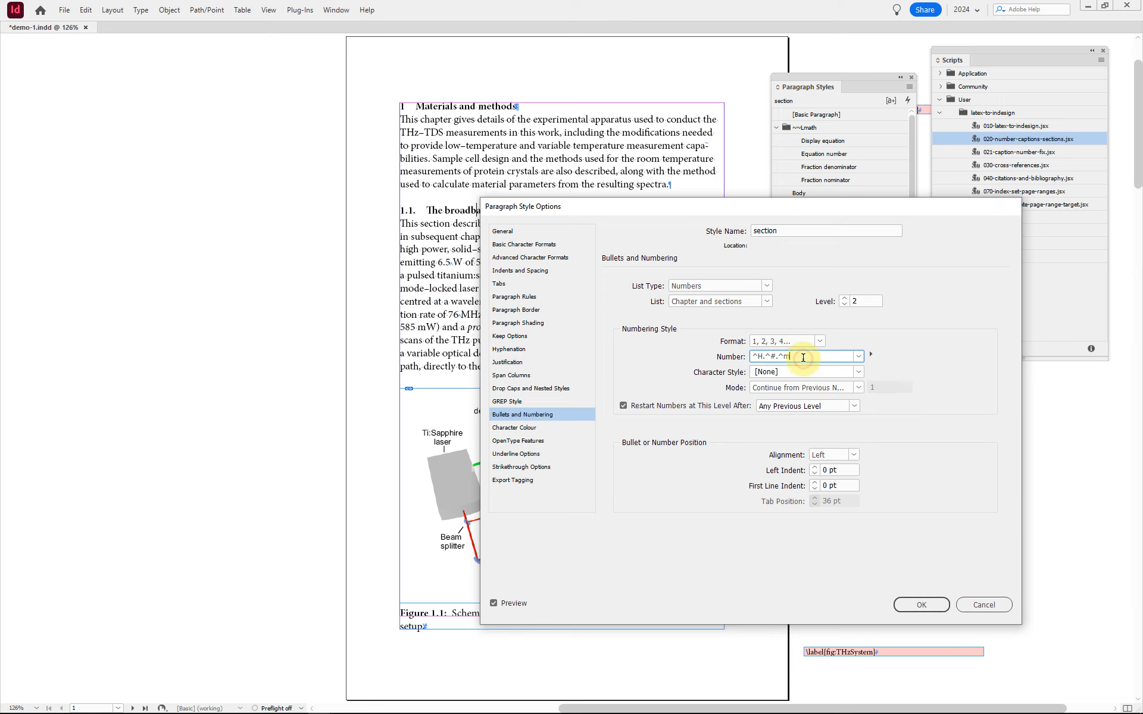
{"action": "left_click", "coordinate": [939, 601]}
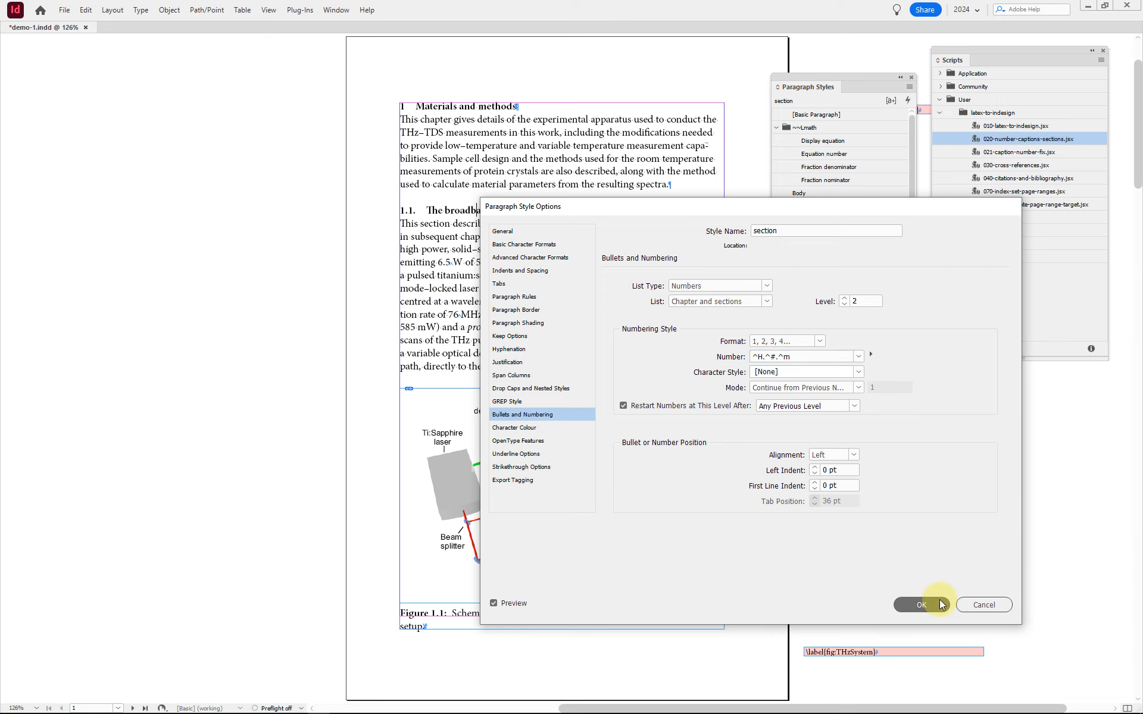
Step: Set the document's chapter numbering to start at 2 in the first page's numbering and section options
{"action": "left_click", "coordinate": [474, 106]}
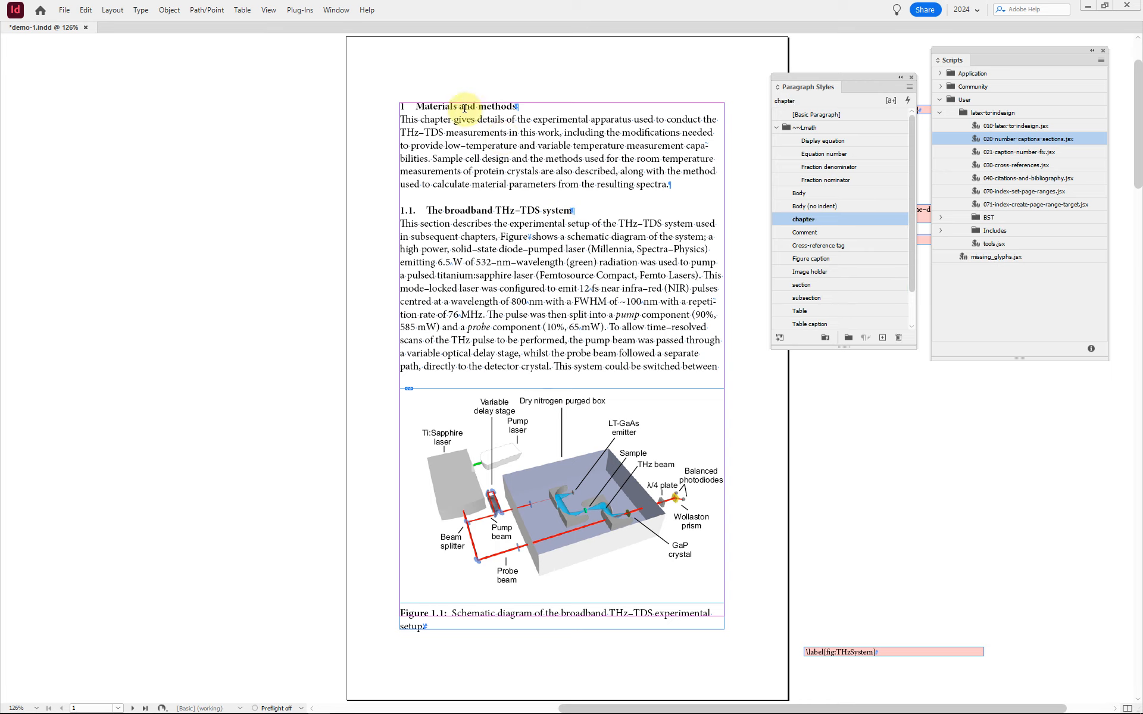
{"action": "key", "text": "F12"}
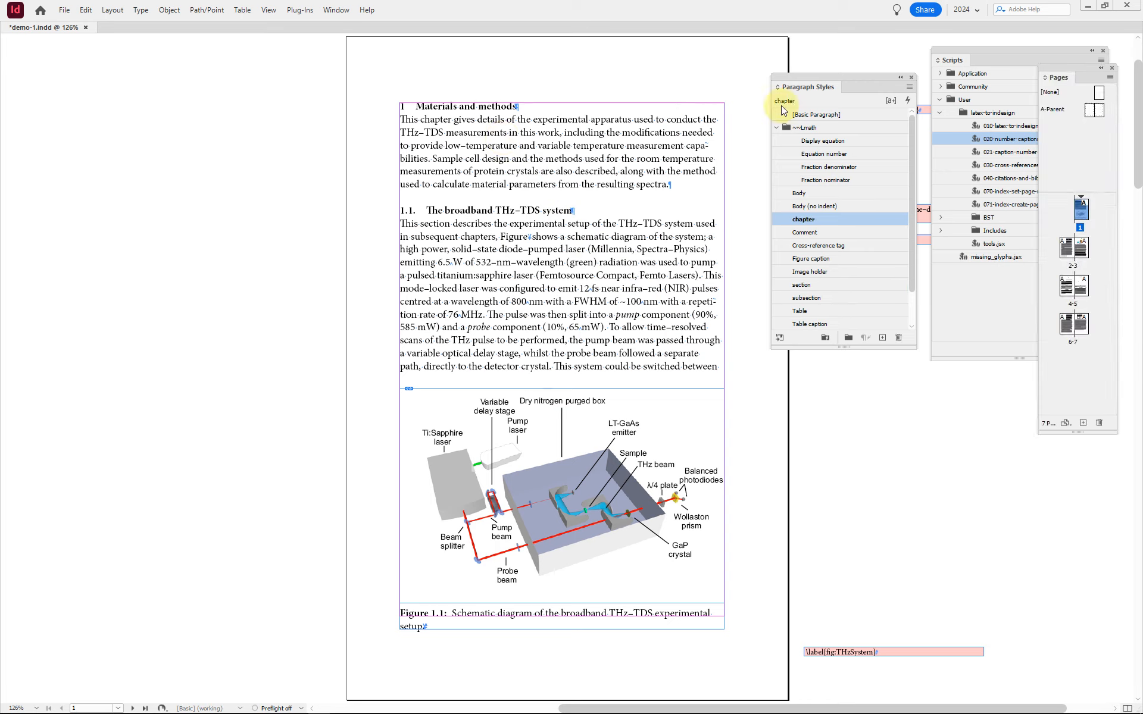
{"action": "double_click", "coordinate": [1081, 216]}
{"action": "right_click", "coordinate": [1081, 216]}
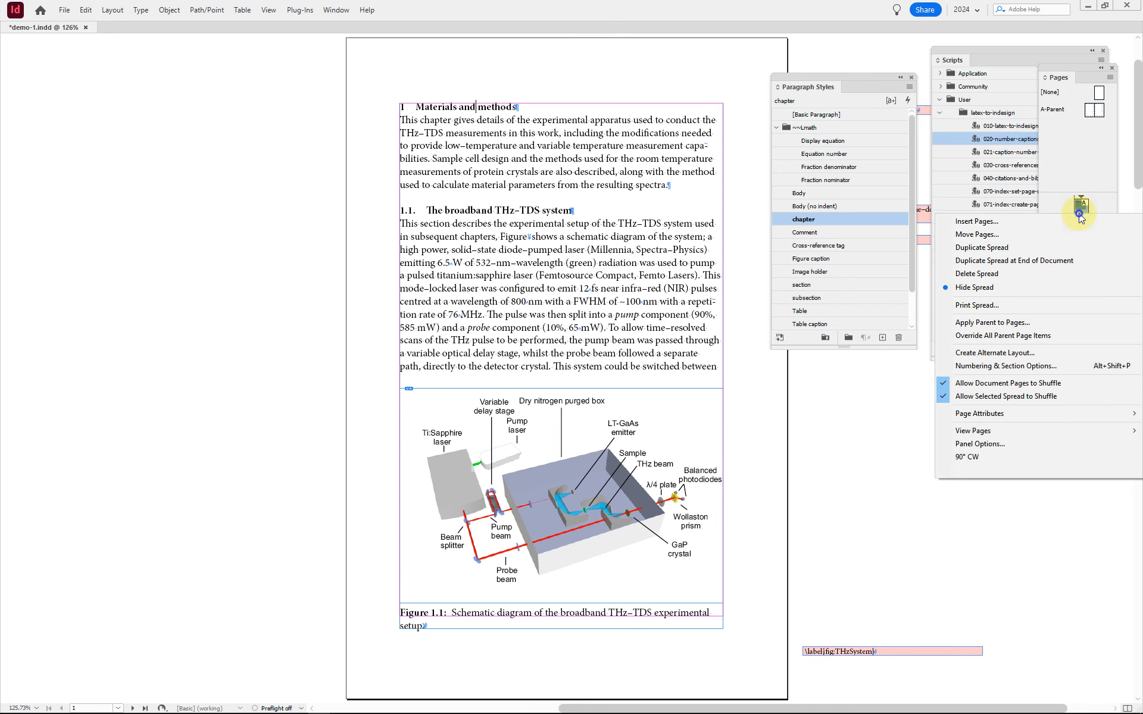
{"action": "left_click", "coordinate": [1002, 365]}
{"action": "left_click", "coordinate": [524, 442]}
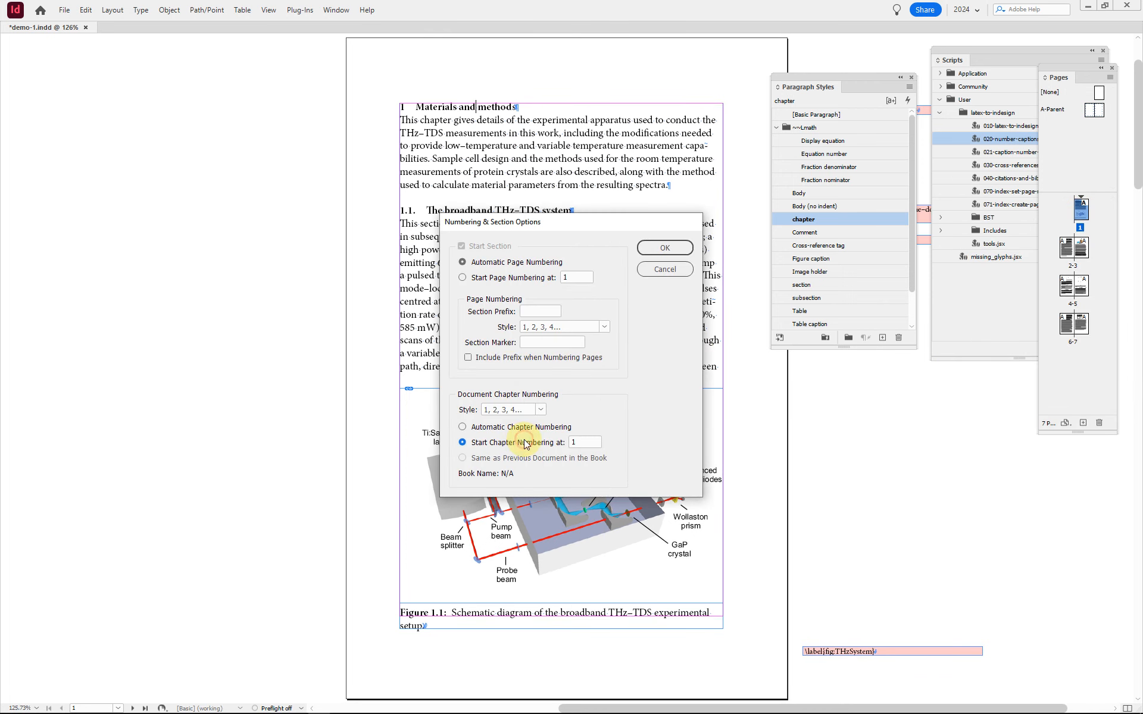
{"action": "type", "text": "2"}
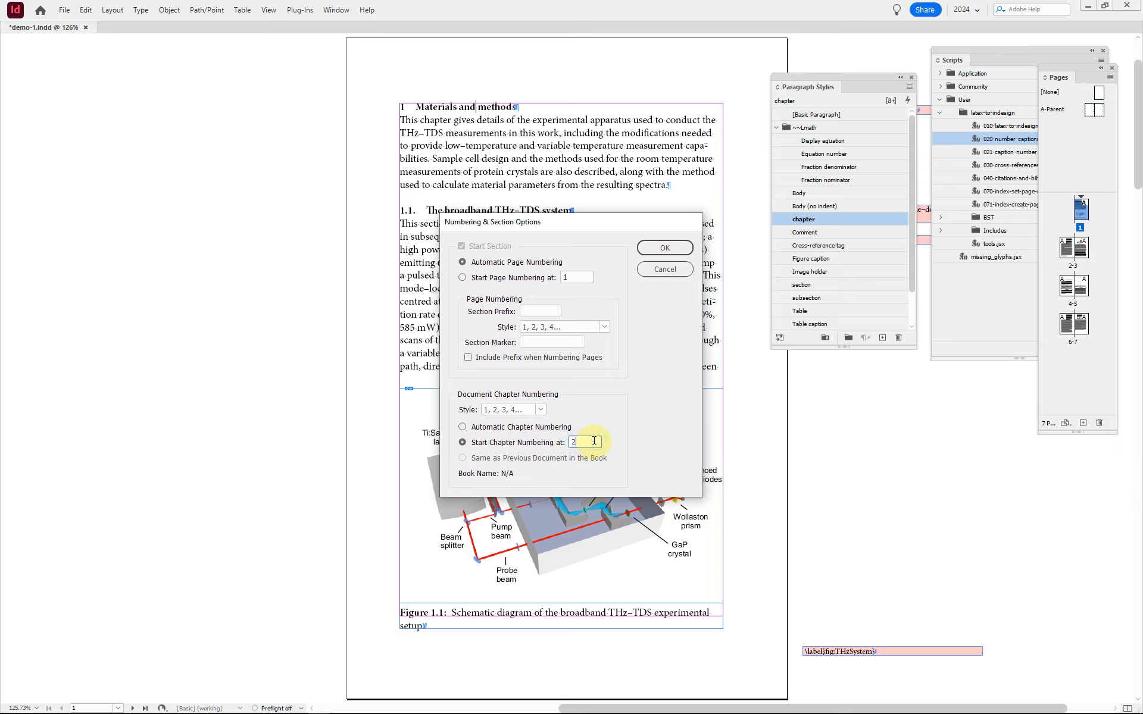
{"action": "key", "text": "Return"}
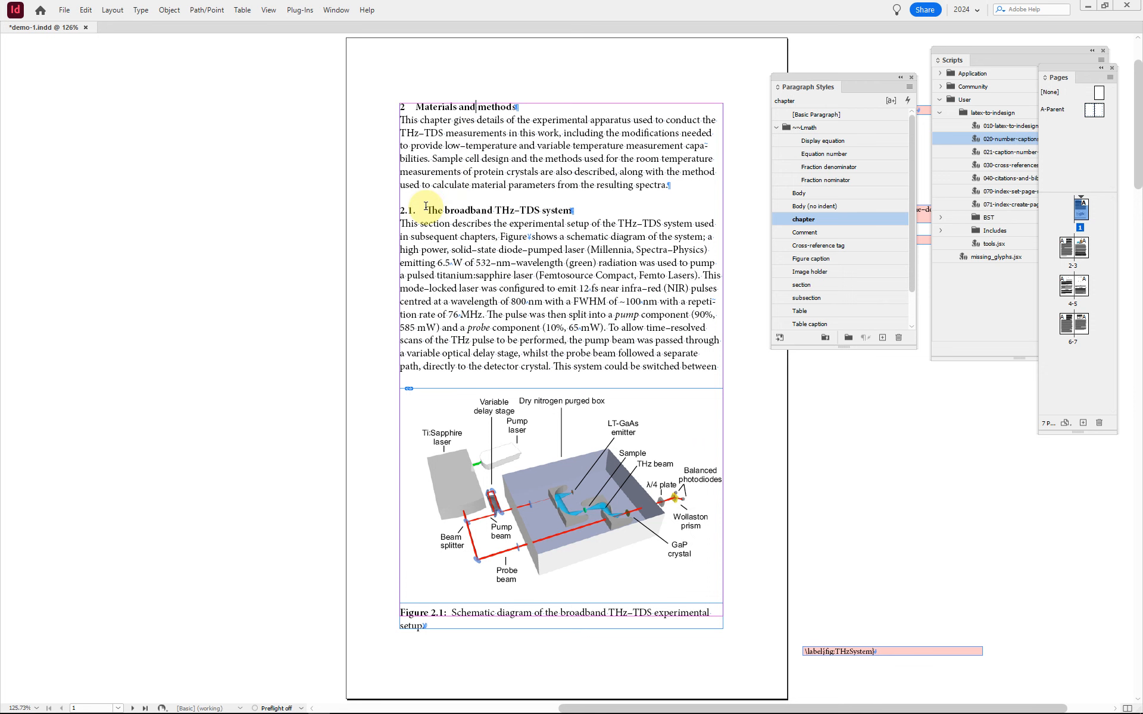
Step: Check the chapter-based numbers of headings, equations, figures and the table across all spreads and return to the first page
{"action": "left_click", "coordinate": [437, 605]}
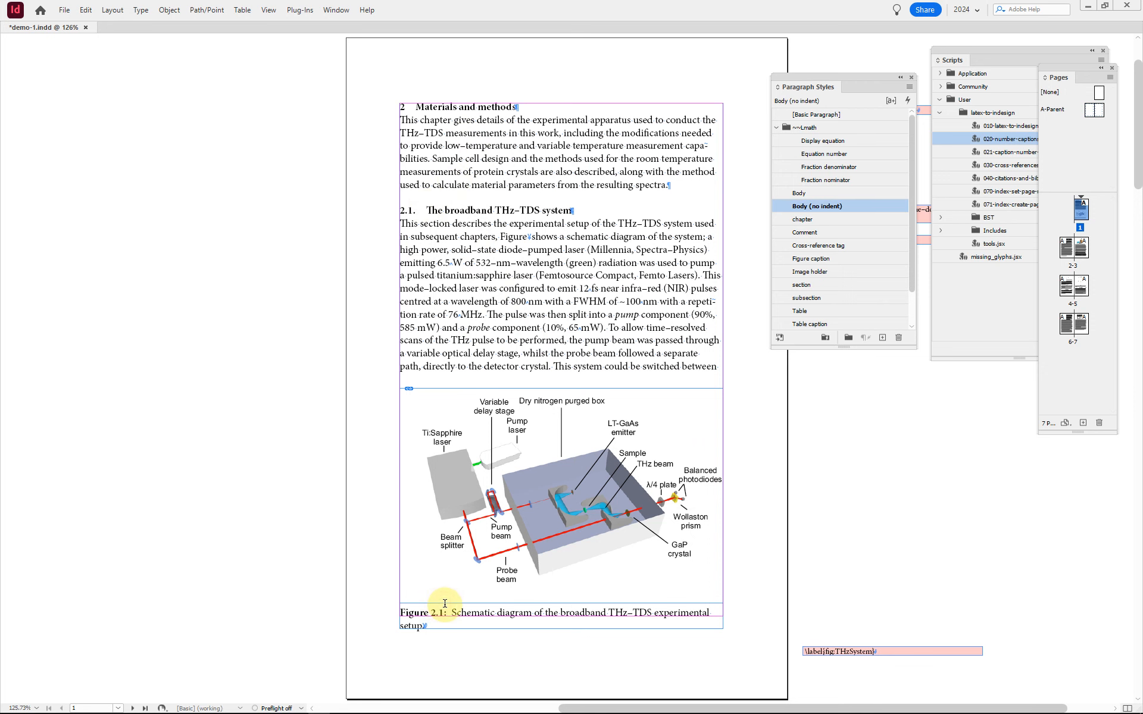
{"action": "key", "text": "alt+Page_Down"}
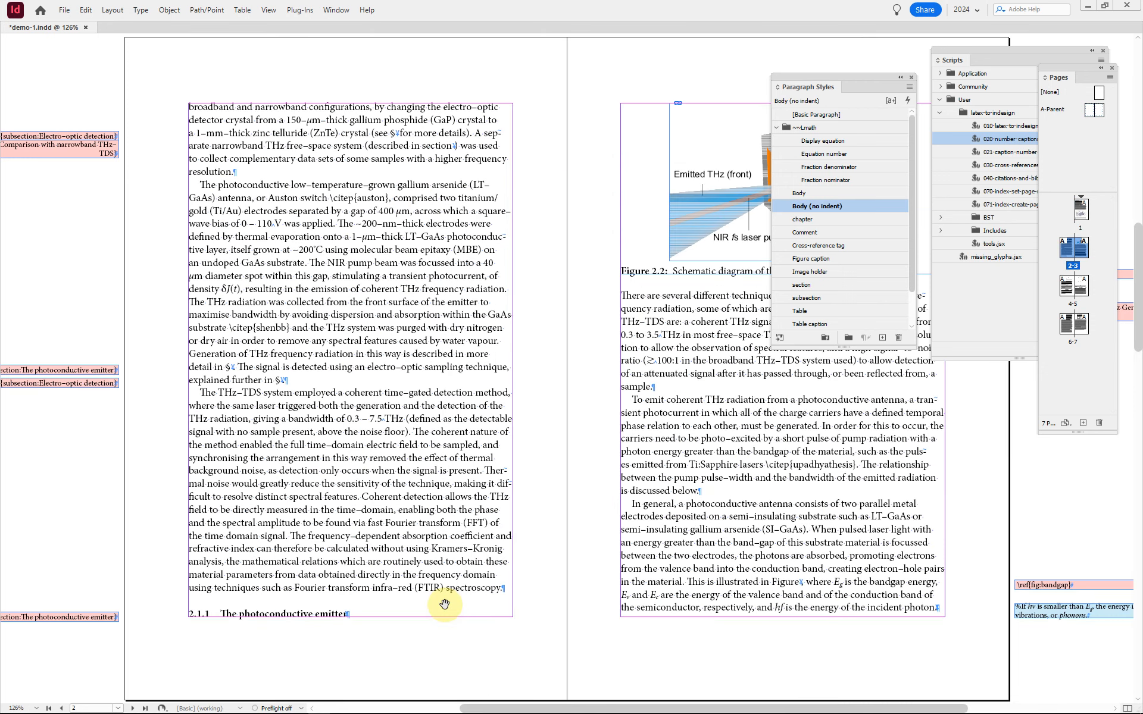
{"action": "key", "text": "alt+Page_Down"}
{"action": "key", "text": "alt+Page_Down"}
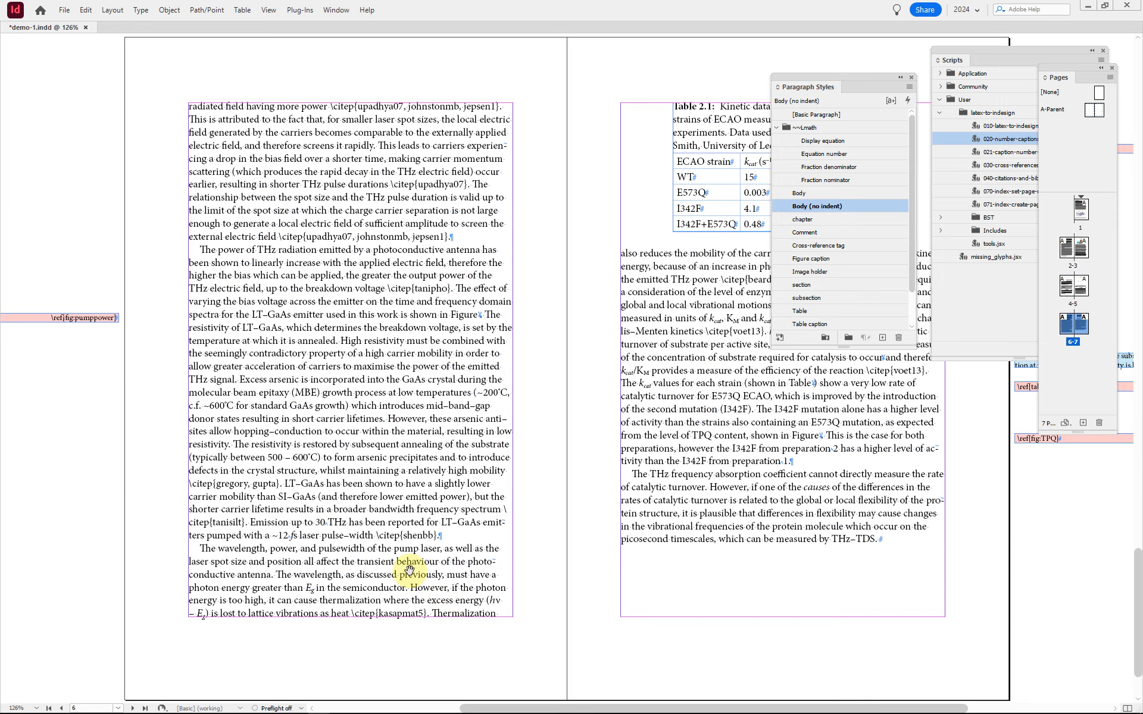
{"action": "key", "text": "alt+Page_Up"}
{"action": "key", "text": "alt+Page_Up"}
{"action": "key", "text": "alt+Page_Up"}
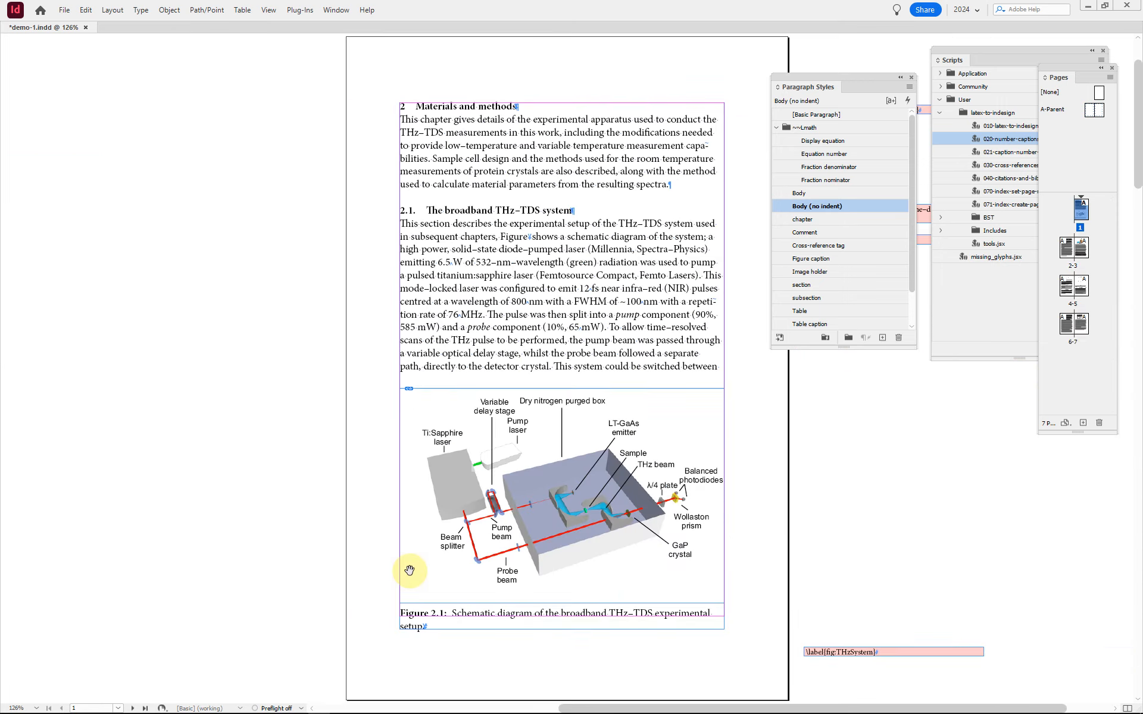
Step: Examine the numbering settings of the Figure caption paragraph style, including its list, level, number format and character style
{"action": "left_click", "coordinate": [468, 613]}
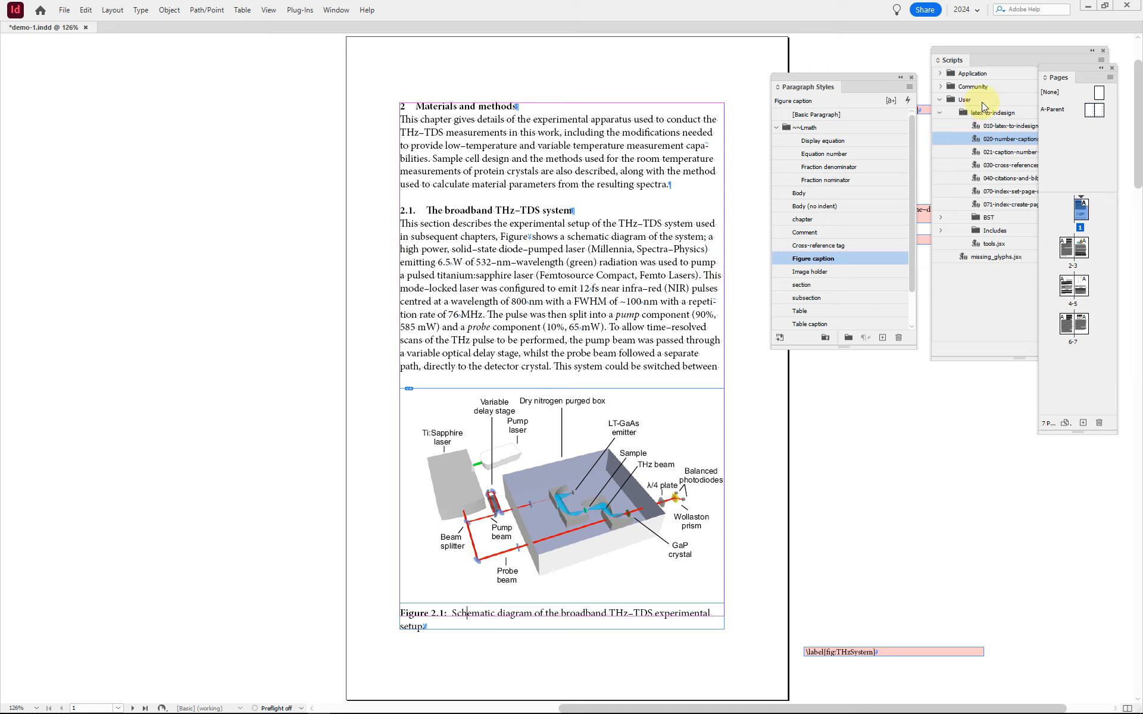
{"action": "left_click", "coordinate": [1111, 68]}
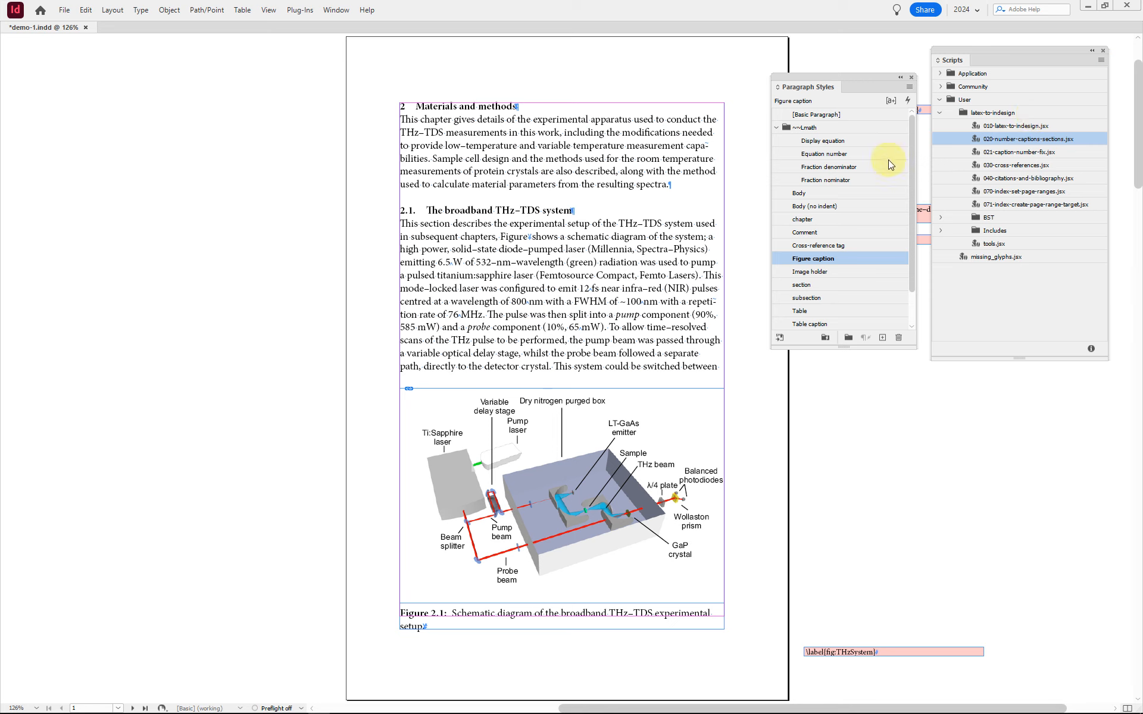
{"action": "double_click", "coordinate": [858, 259]}
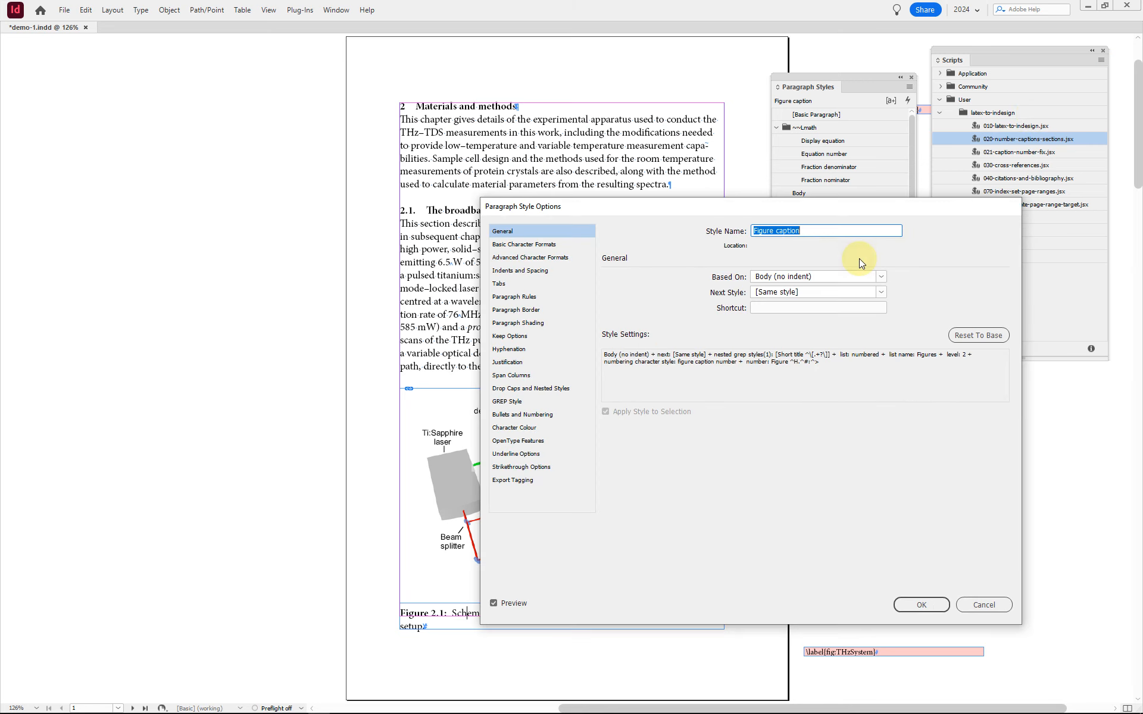
{"action": "left_click", "coordinate": [537, 415]}
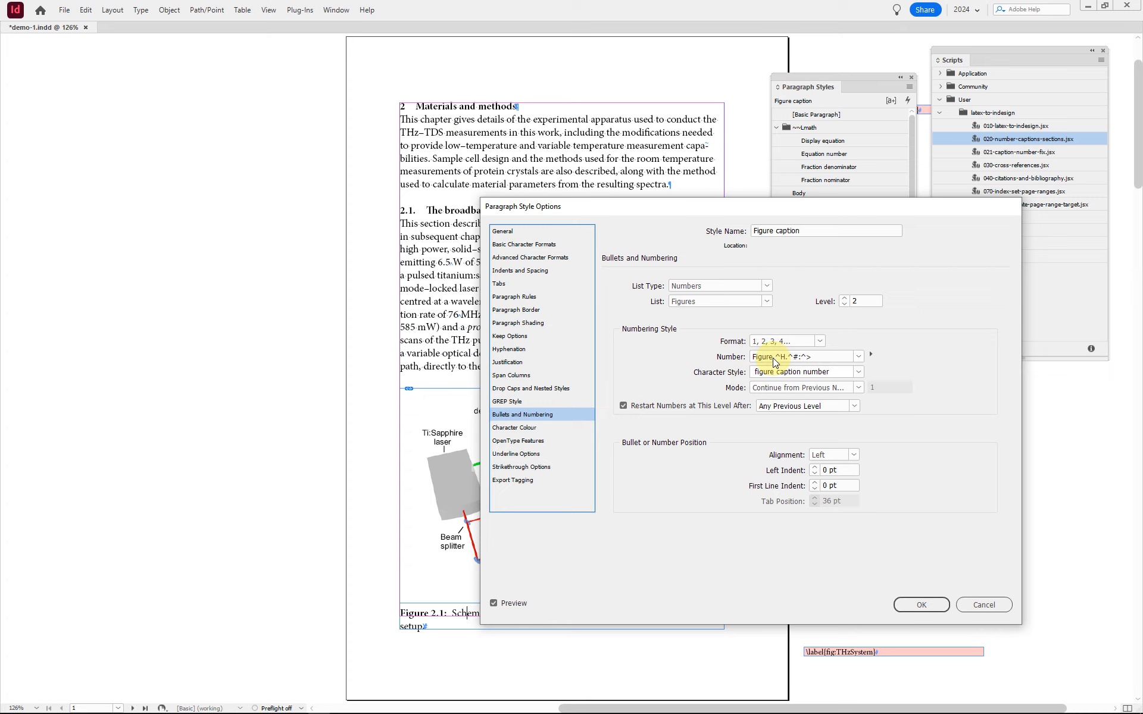
{"action": "left_click_drag", "start_coordinate": [773, 359], "coordinate": [749, 360]}
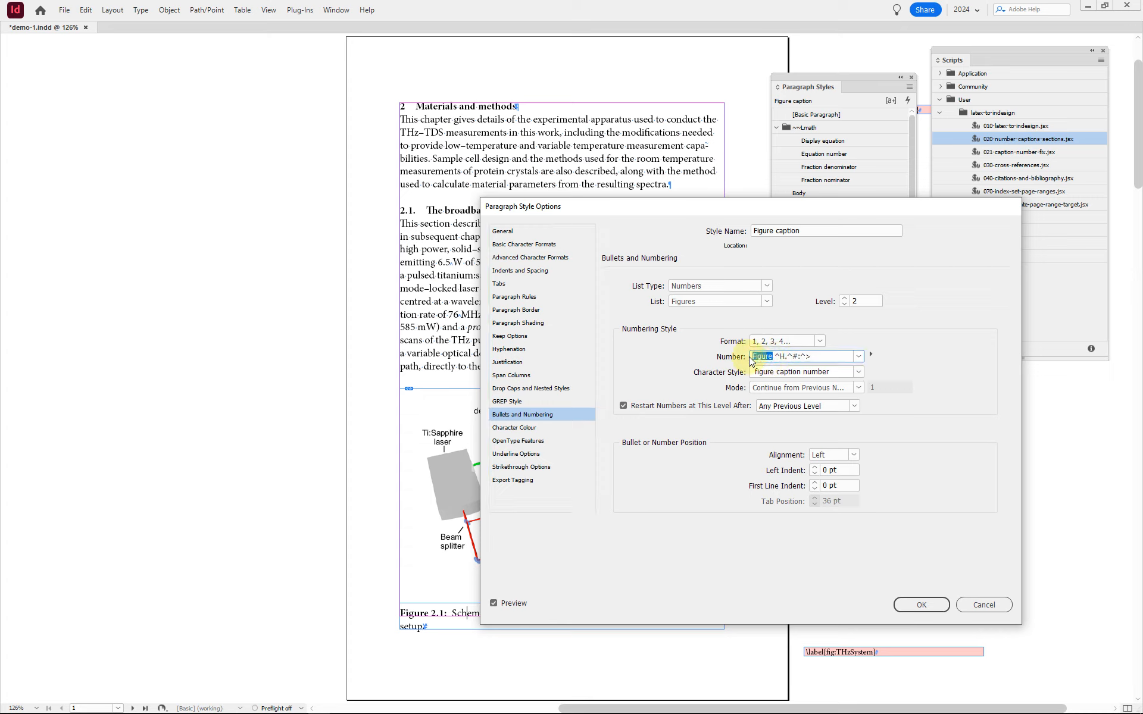
{"action": "left_click", "coordinate": [760, 356]}
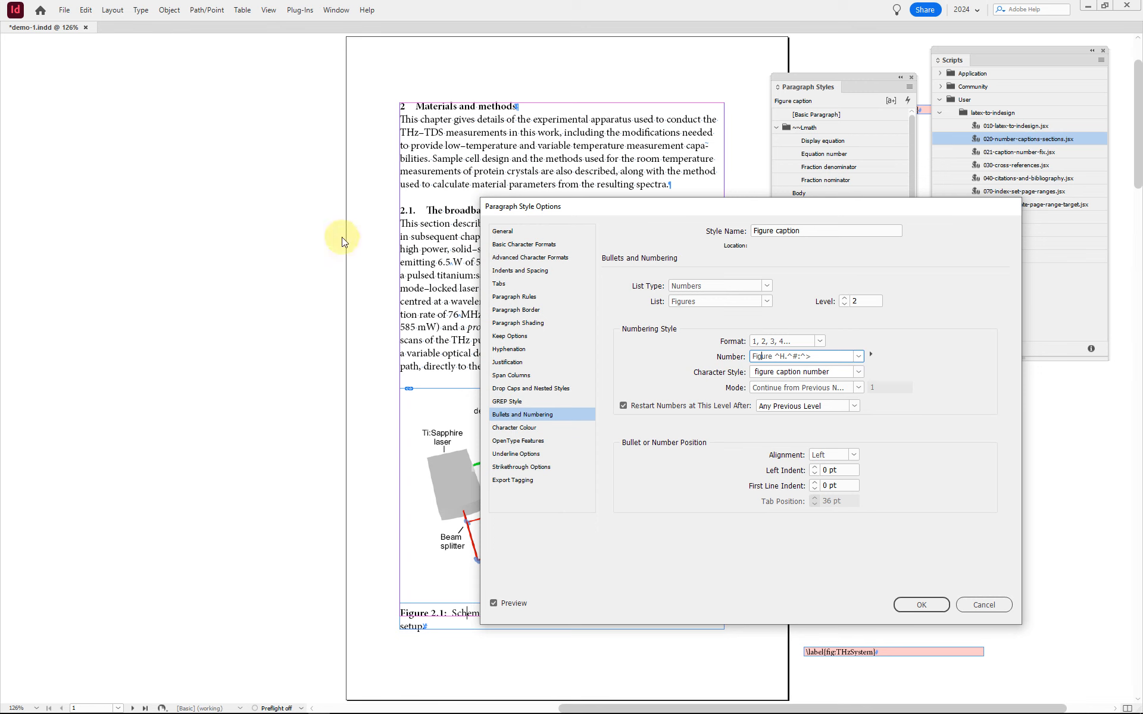
{"action": "left_click", "coordinate": [920, 605]}
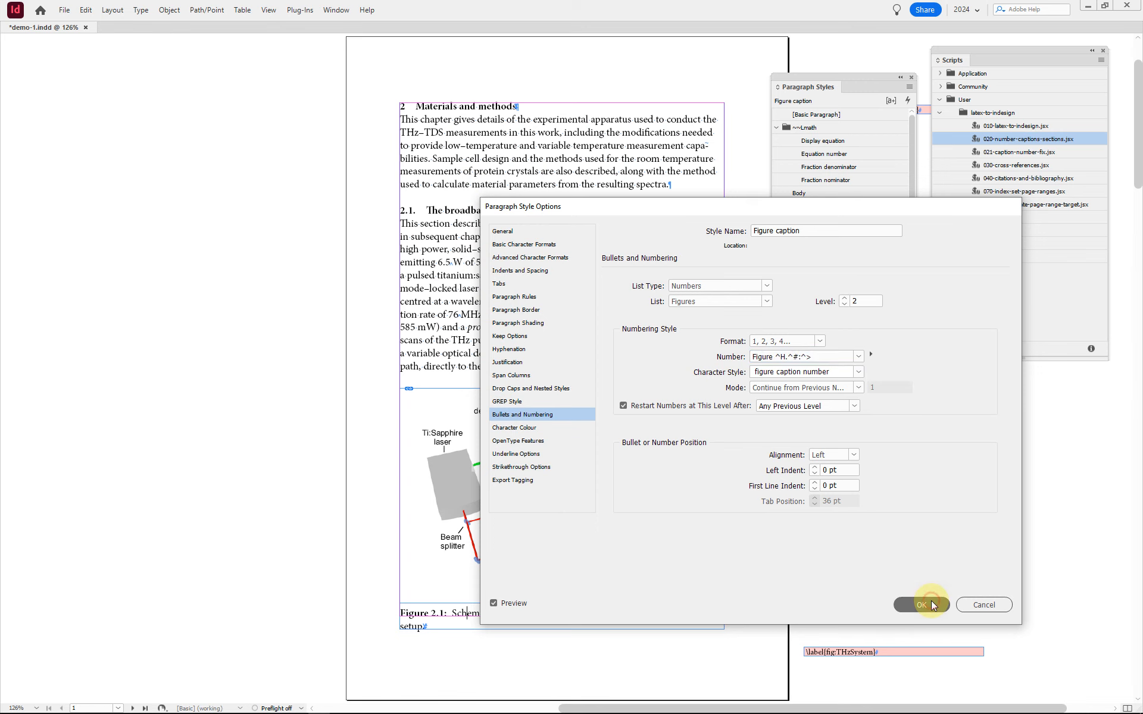
Step: Examine the numbering settings of the Table caption paragraph style, including its list, level, number format and character style
{"action": "left_click", "coordinate": [585, 344]}
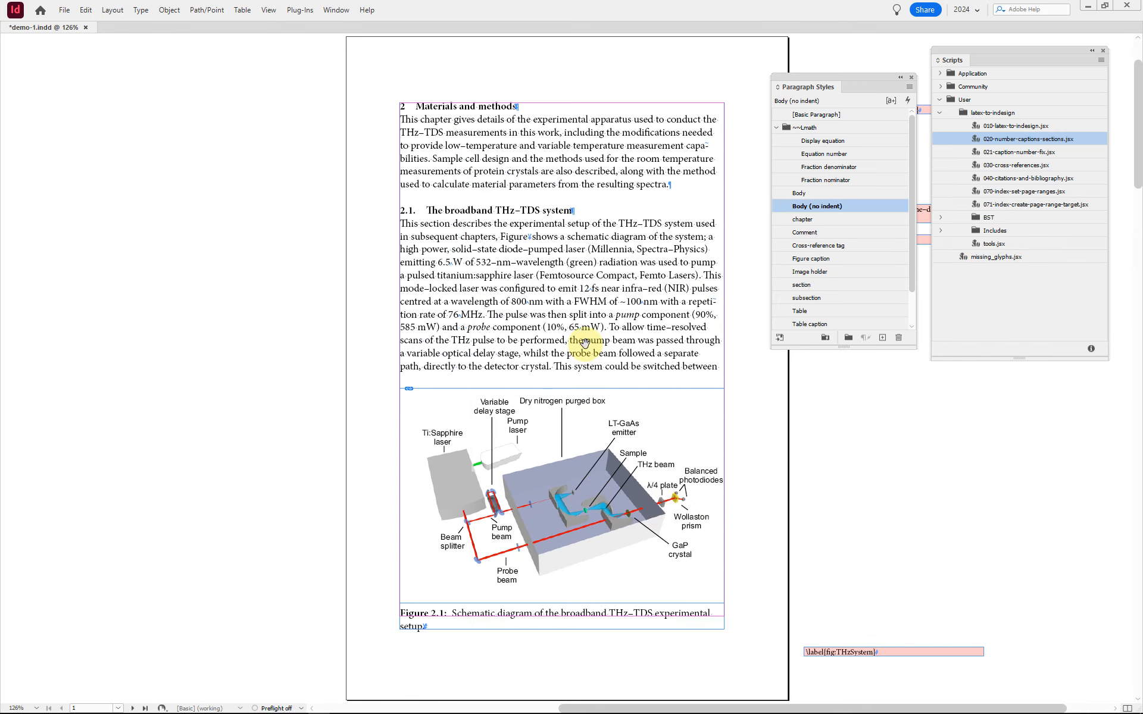
{"action": "scroll", "coordinate": [585, 343], "scroll_direction": "down", "scroll_amount": 20}
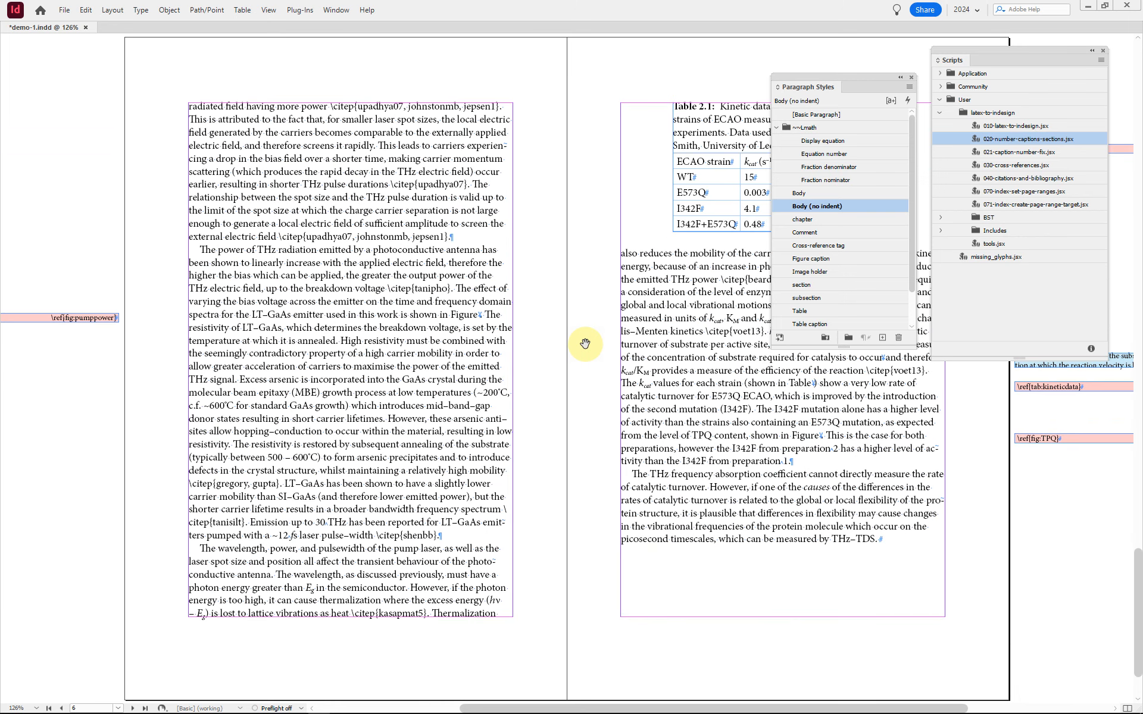
{"action": "left_click", "coordinate": [690, 118]}
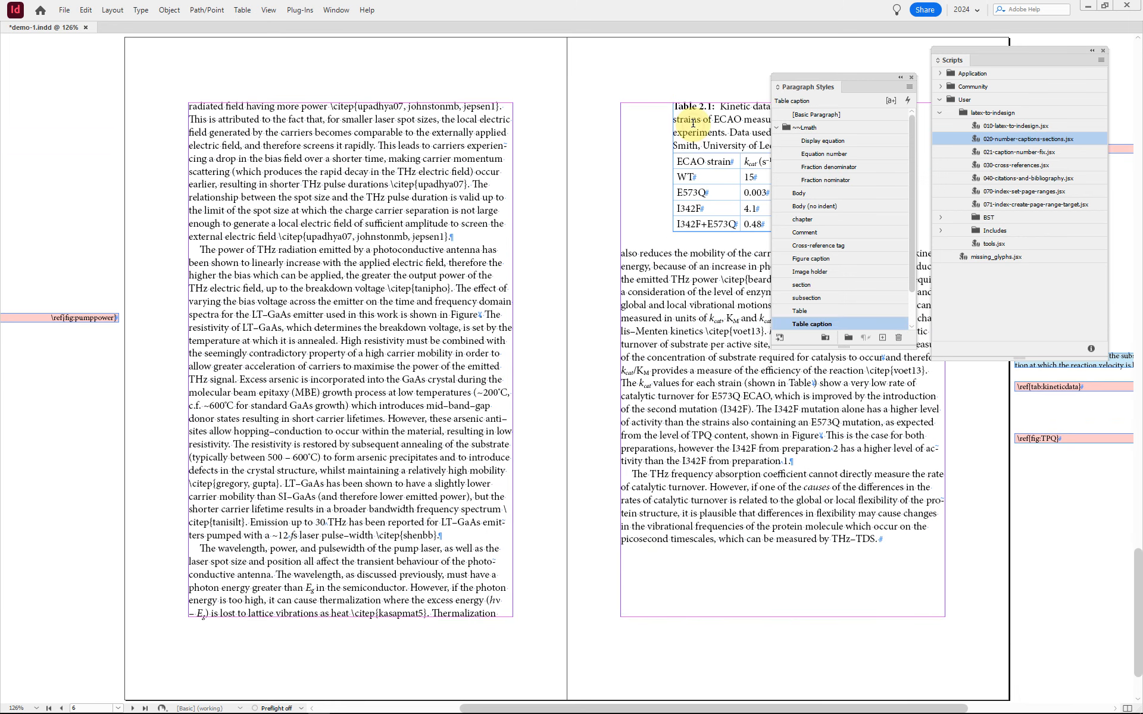
{"action": "double_click", "coordinate": [864, 321]}
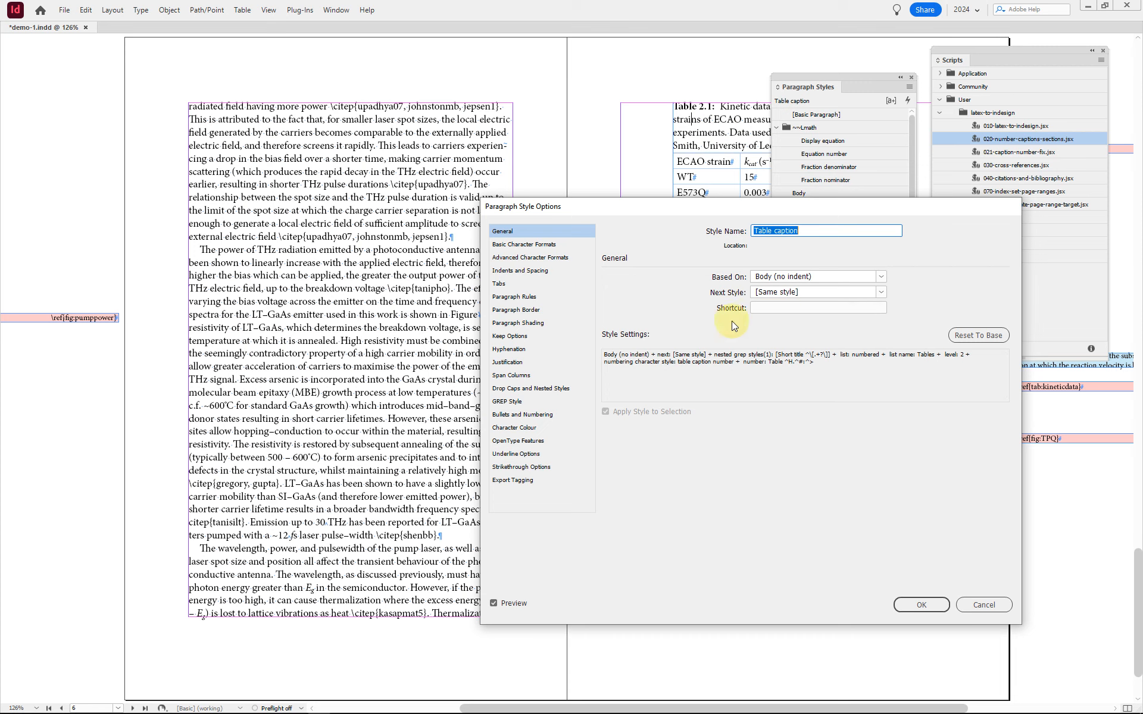
{"action": "left_click", "coordinate": [543, 415]}
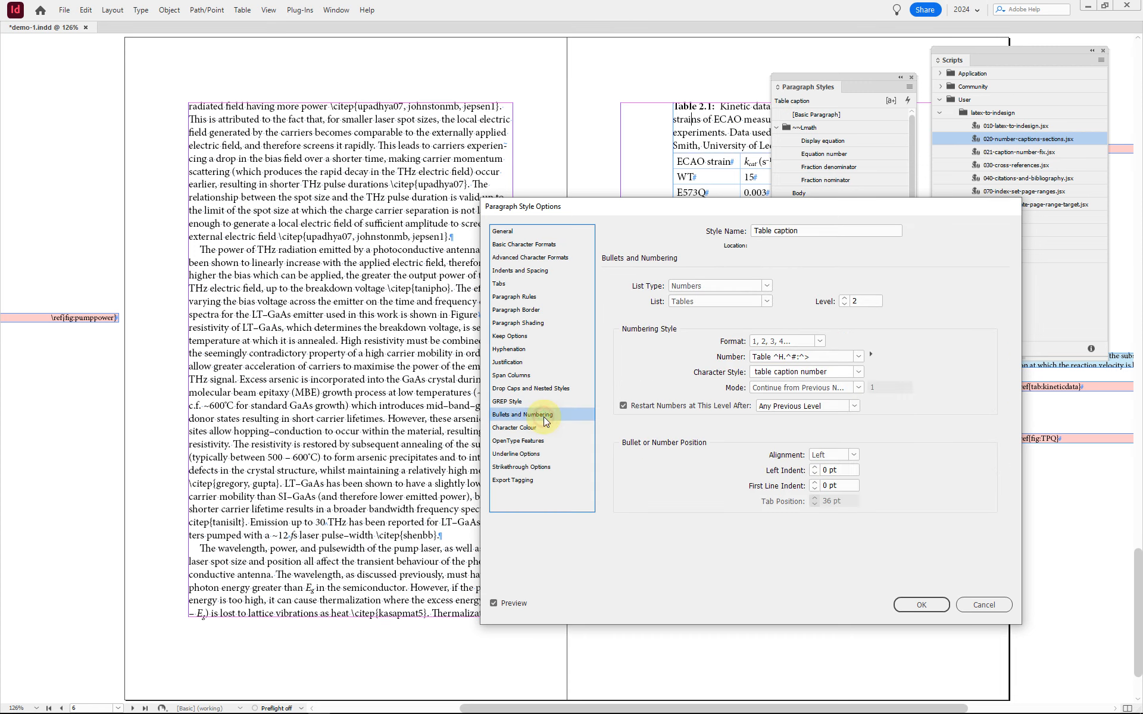
{"action": "double_click", "coordinate": [770, 360]}
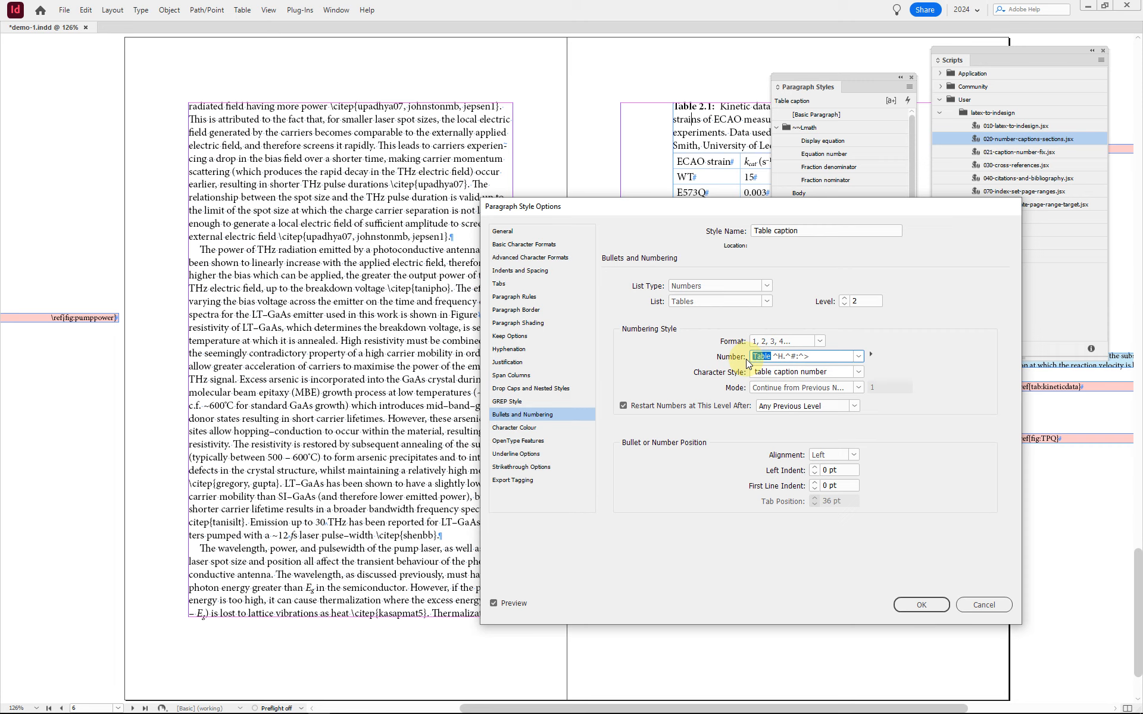
{"action": "left_click", "coordinate": [766, 358]}
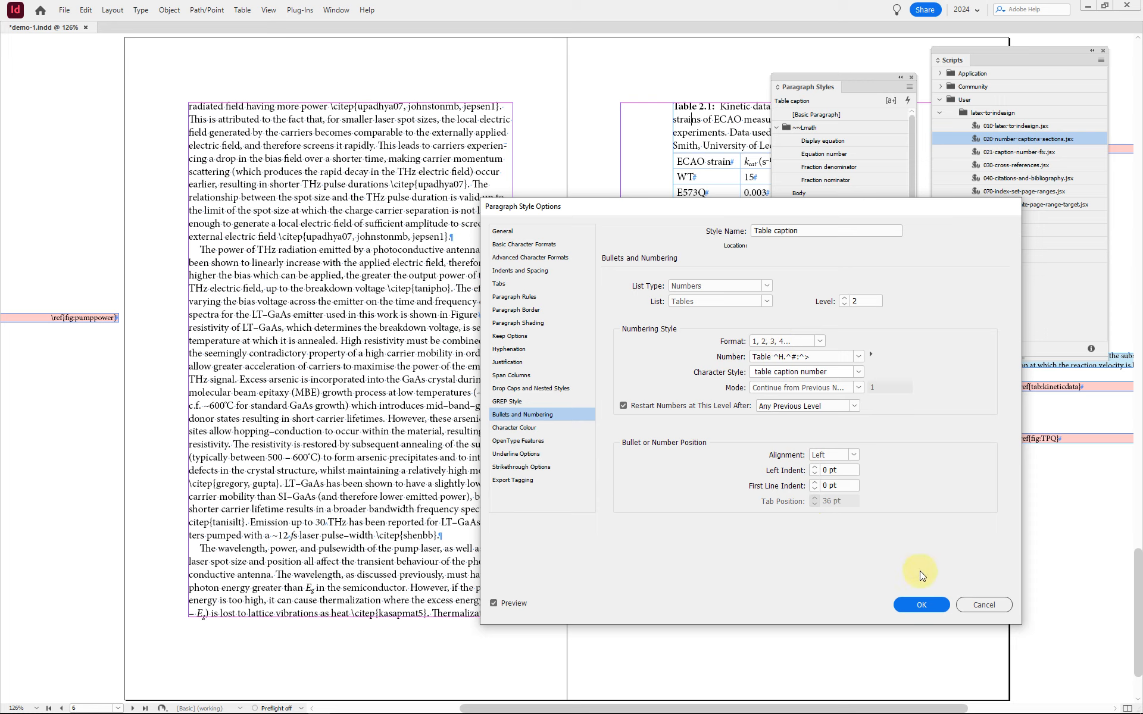
{"action": "left_click", "coordinate": [921, 605]}
Step: Return to the first page, with the paragraph styles hidden, and save the document
{"action": "left_click", "coordinate": [730, 411]}
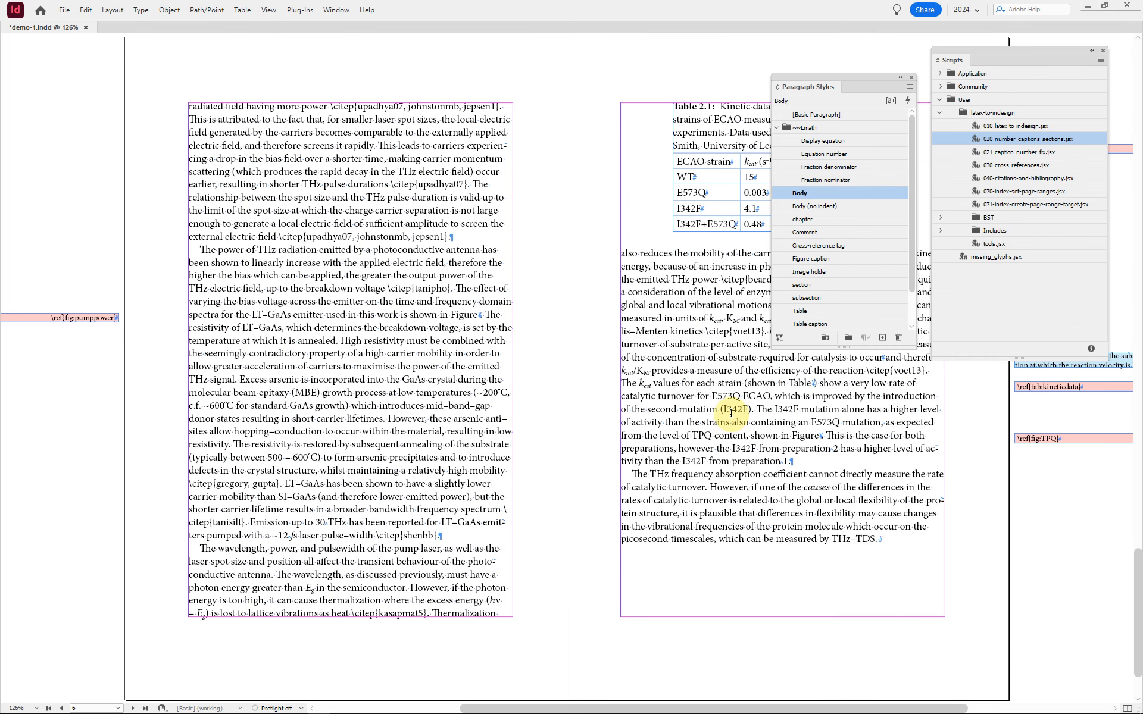
{"action": "key", "text": "alt+Page_Up"}
{"action": "key", "text": "alt+Page_Up"}
{"action": "key", "text": "alt+Page_Up"}
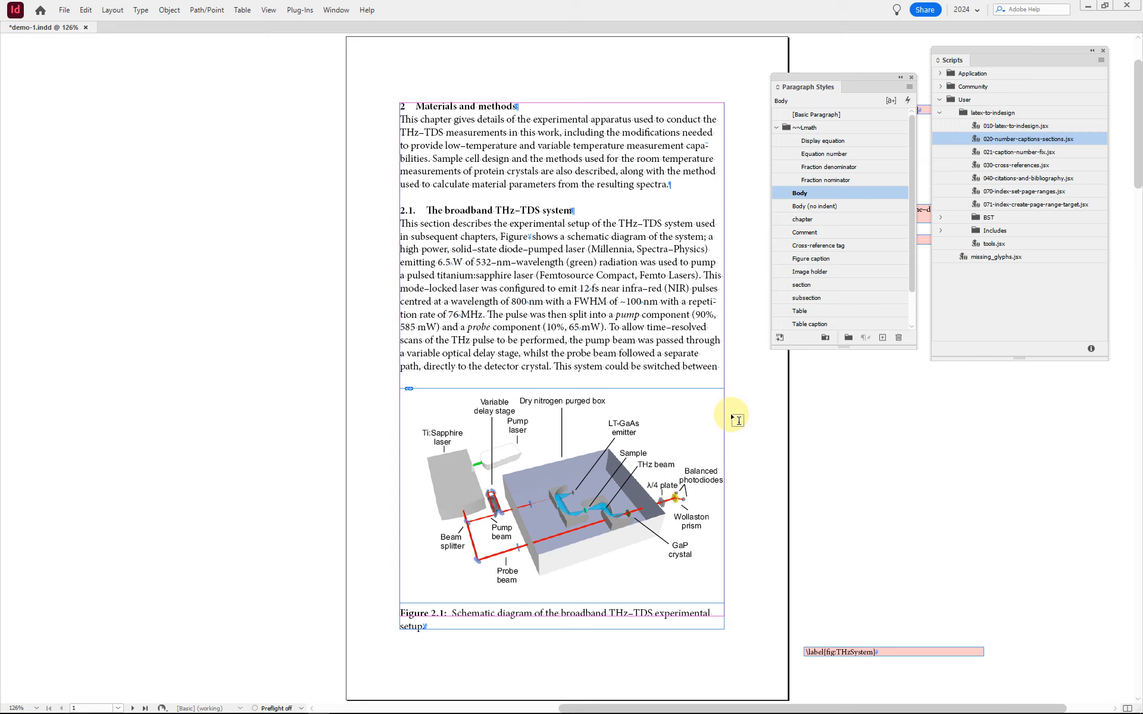
{"action": "key", "text": "F11"}
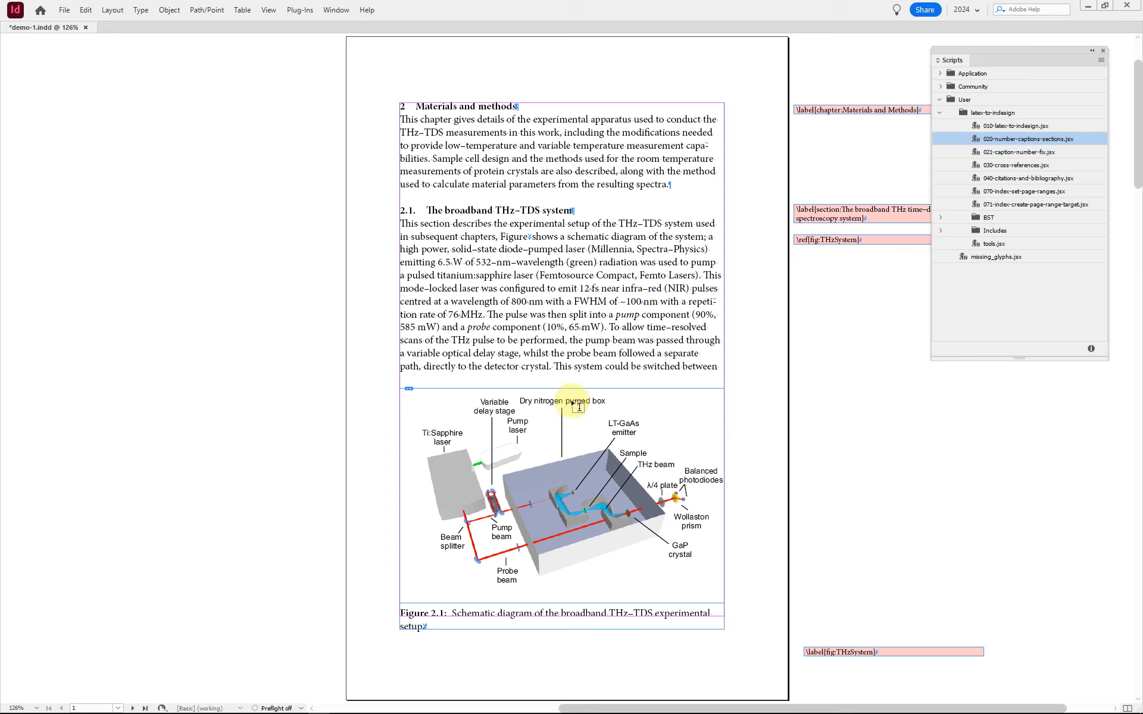
{"action": "left_click", "coordinate": [575, 323]}
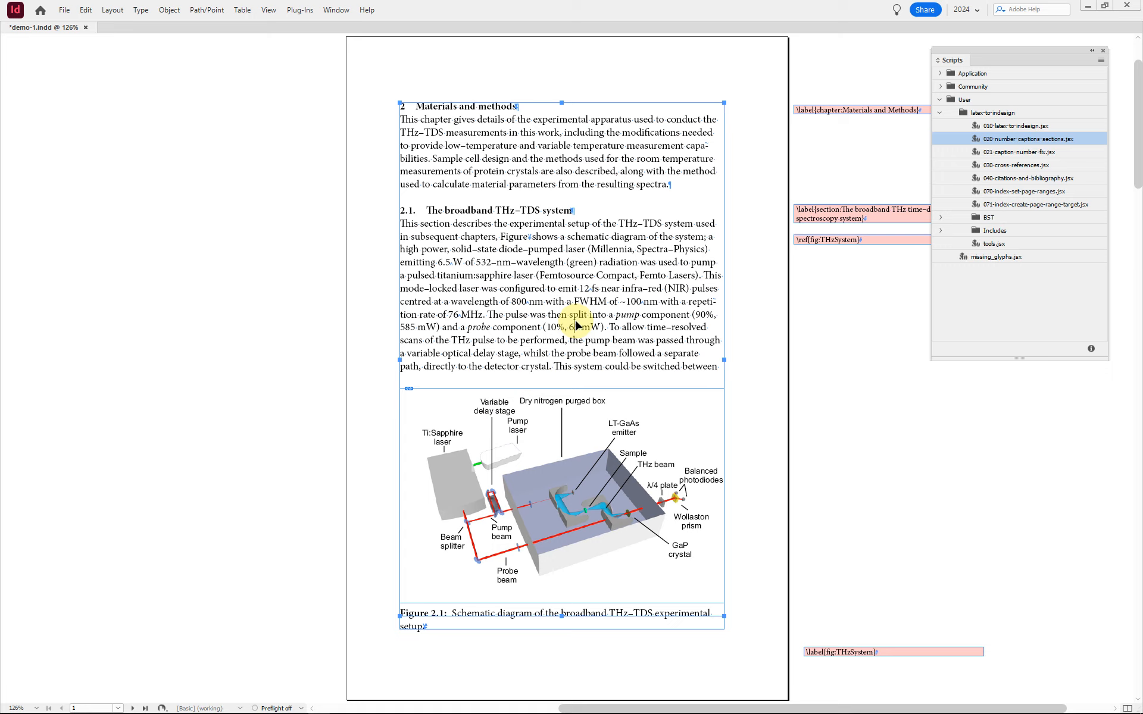
{"action": "key", "text": "ctrl+shift+a"}
{"action": "key", "text": "ctrl+s"}
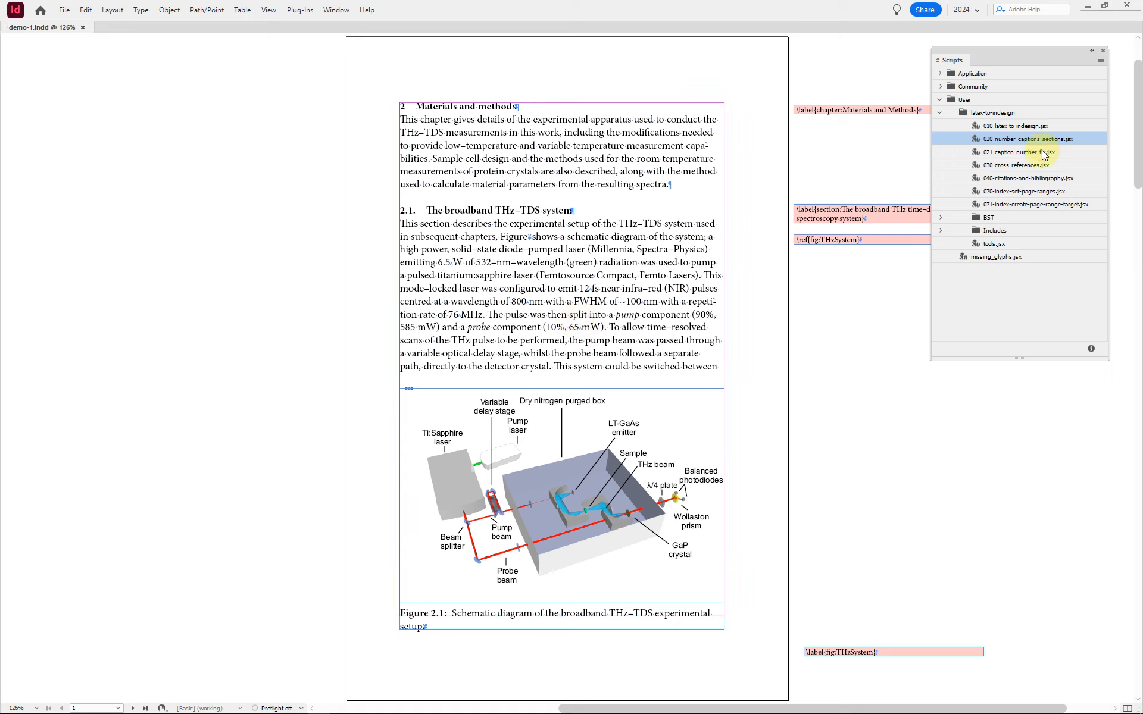
Step: Run the 030-cross-references.jsx script to turn the LaTeX references into live cross-references
{"action": "left_click", "coordinate": [1009, 167]}
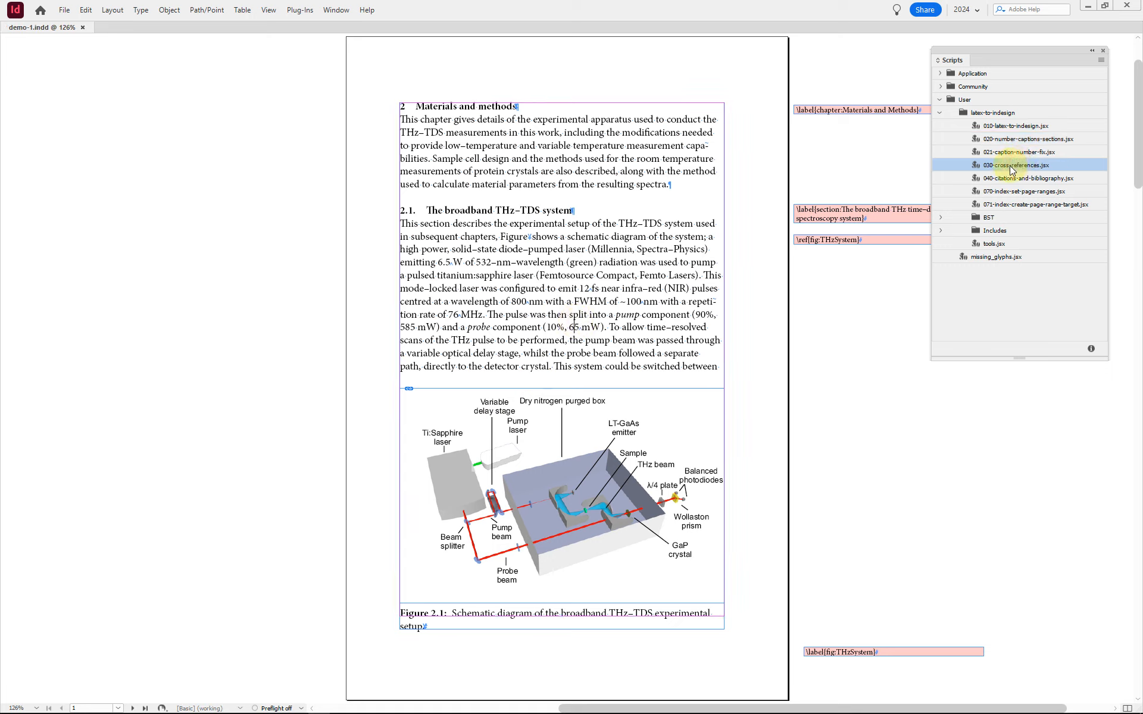
{"action": "double_click", "coordinate": [1010, 166]}
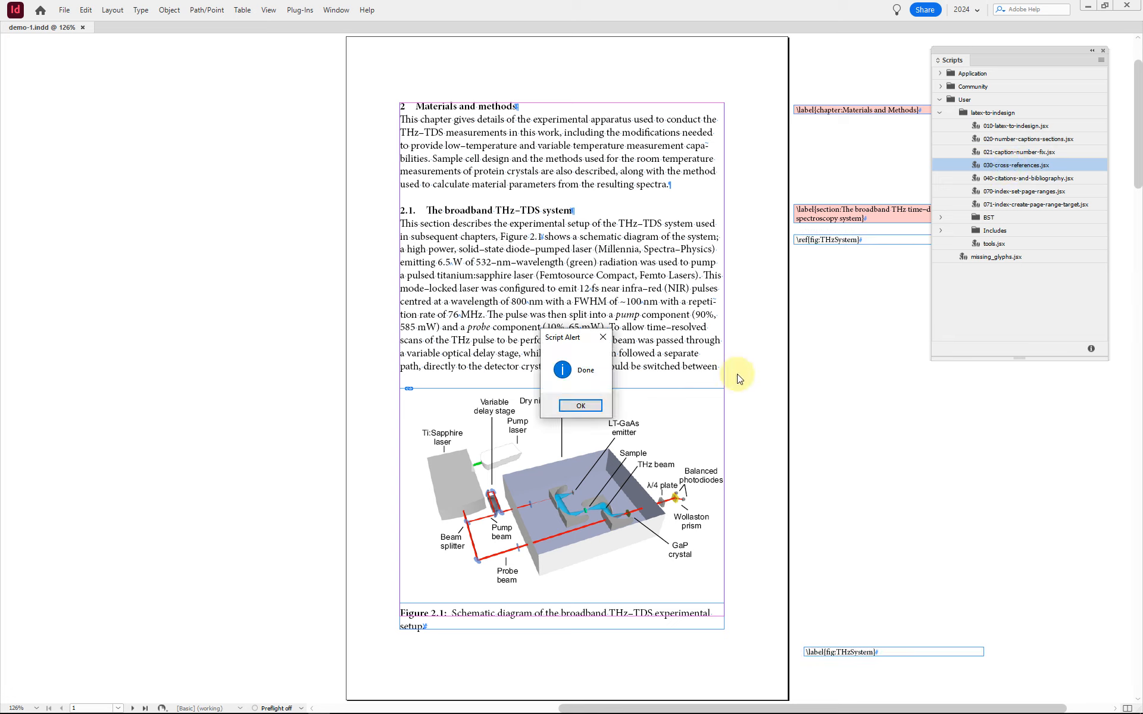
{"action": "left_click", "coordinate": [595, 407]}
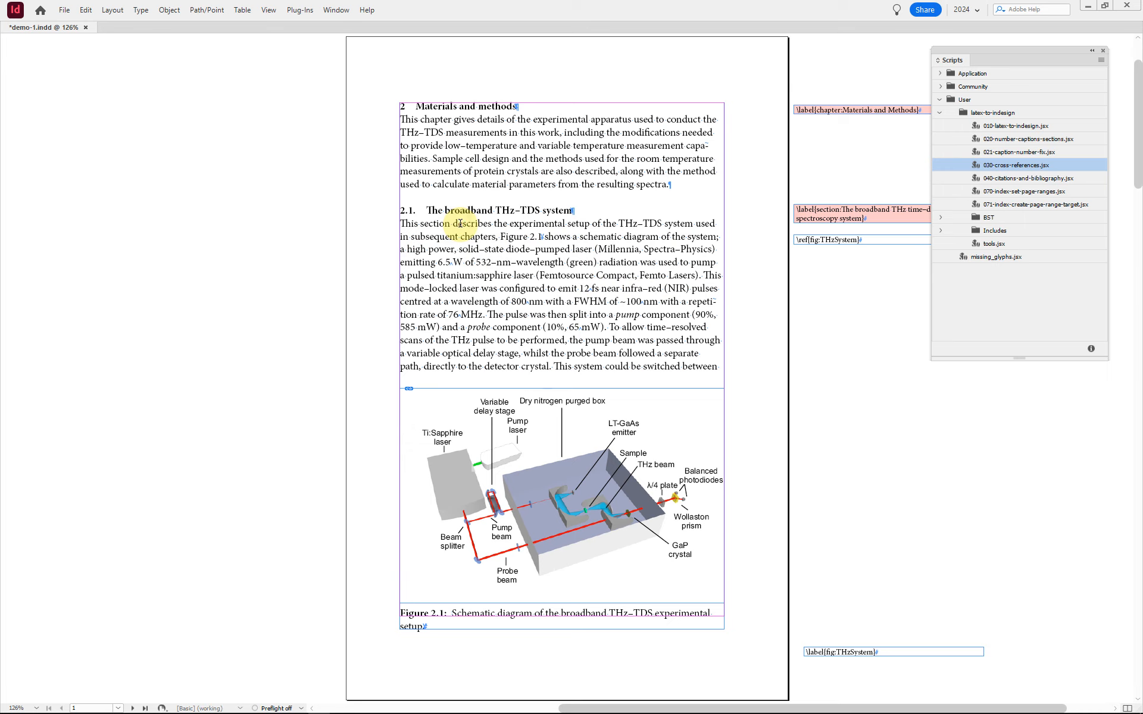
Step: Examine the first page's \ref and \label notes and where each is anchored, comparing the fig:THzSystem pair with the chapter and section labels
{"action": "key", "text": "Escape"}
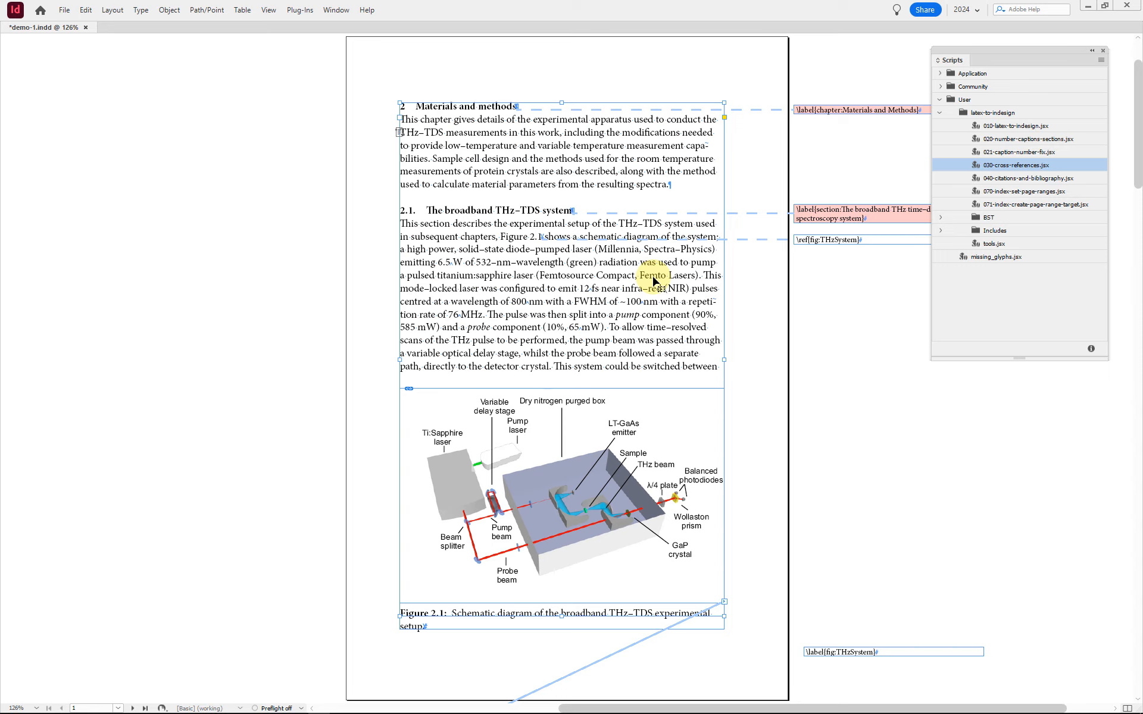
{"action": "key", "text": "Tab"}
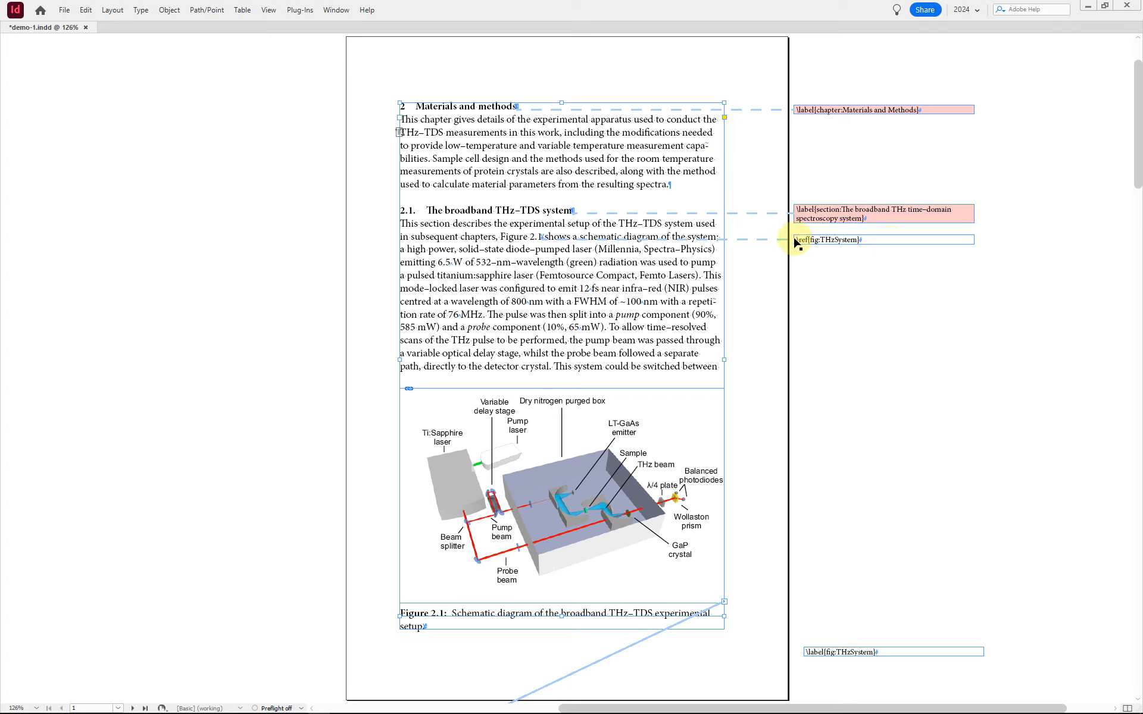
{"action": "left_click", "coordinate": [859, 242]}
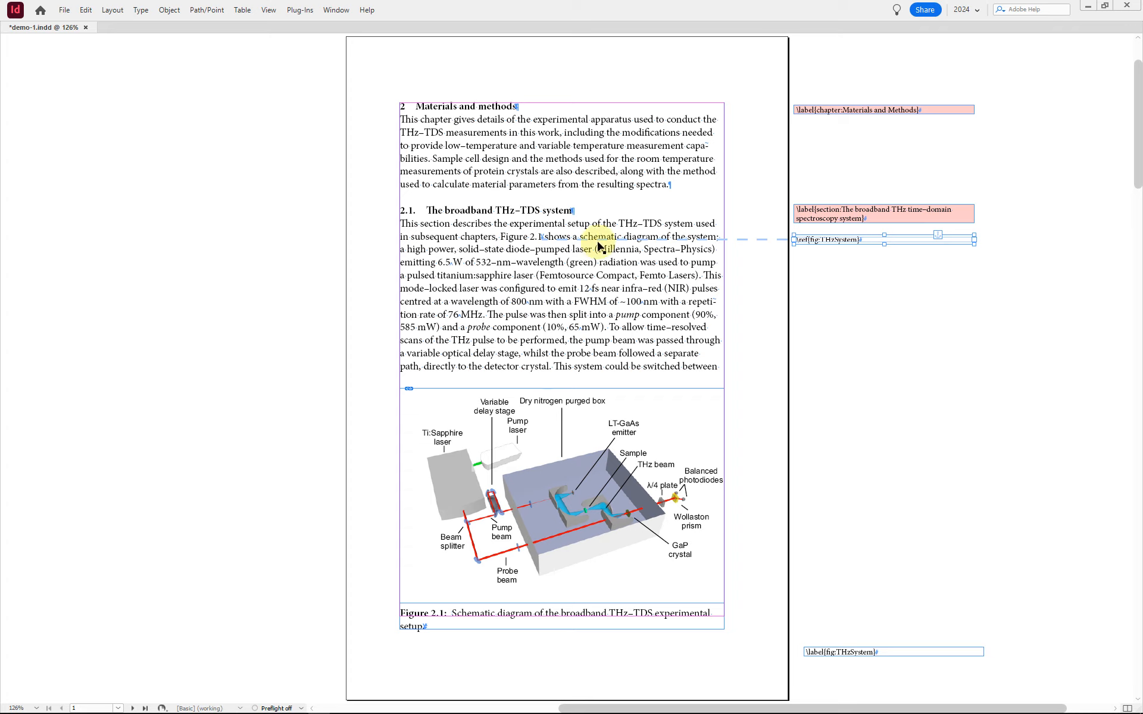
{"action": "left_click", "coordinate": [528, 238]}
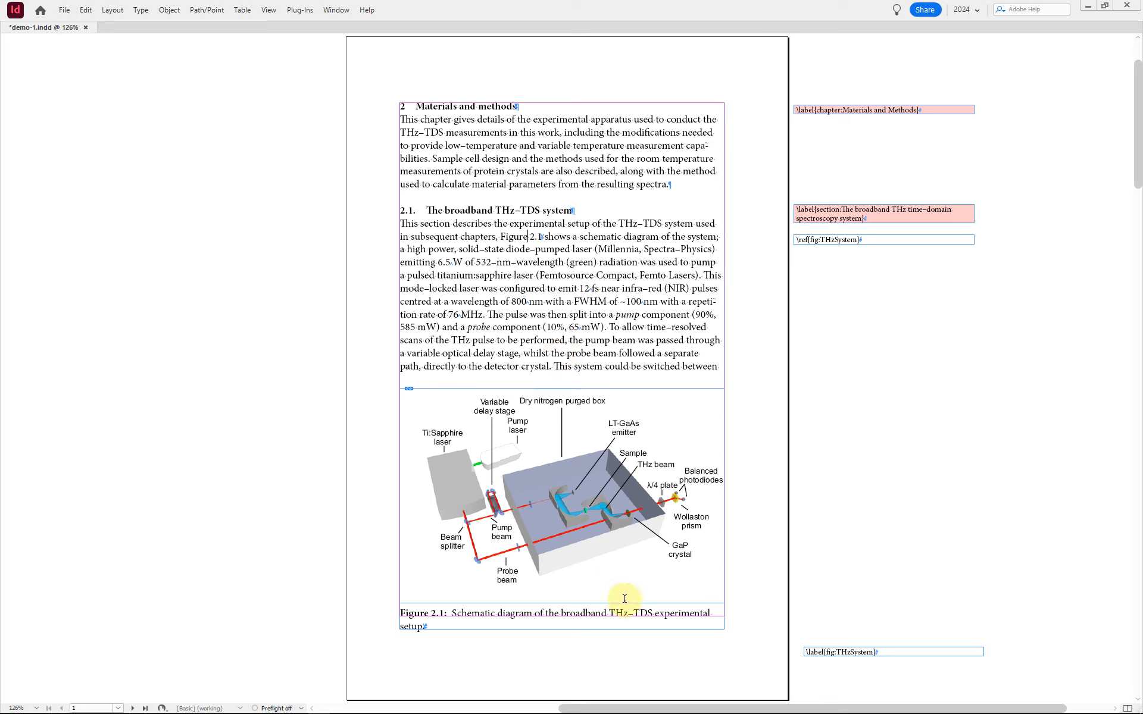
{"action": "left_click", "coordinate": [919, 653]}
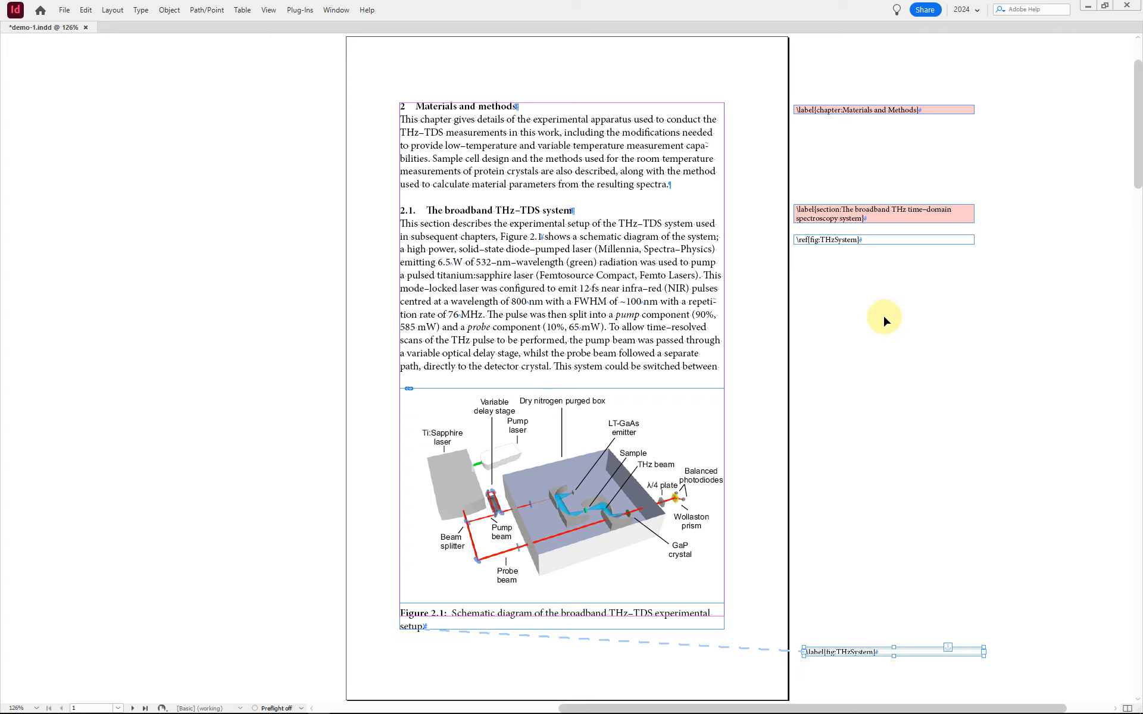
{"action": "left_click", "coordinate": [881, 239]}
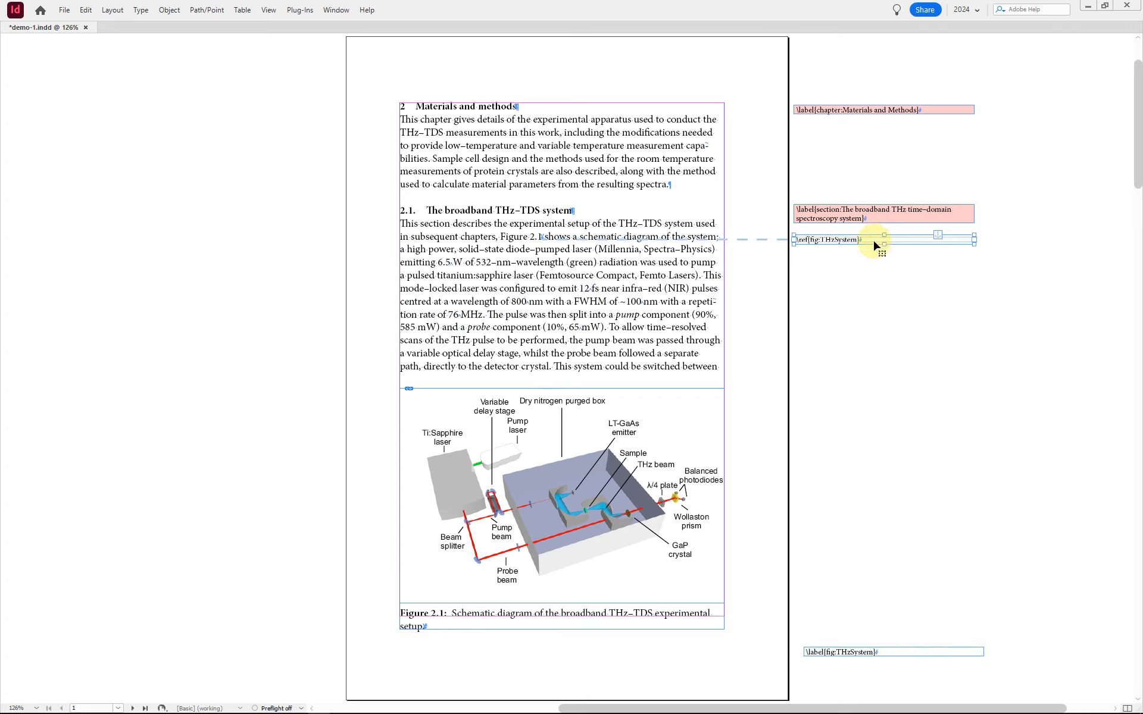
{"action": "left_click", "coordinate": [866, 285]}
{"action": "left_click", "coordinate": [885, 215]}
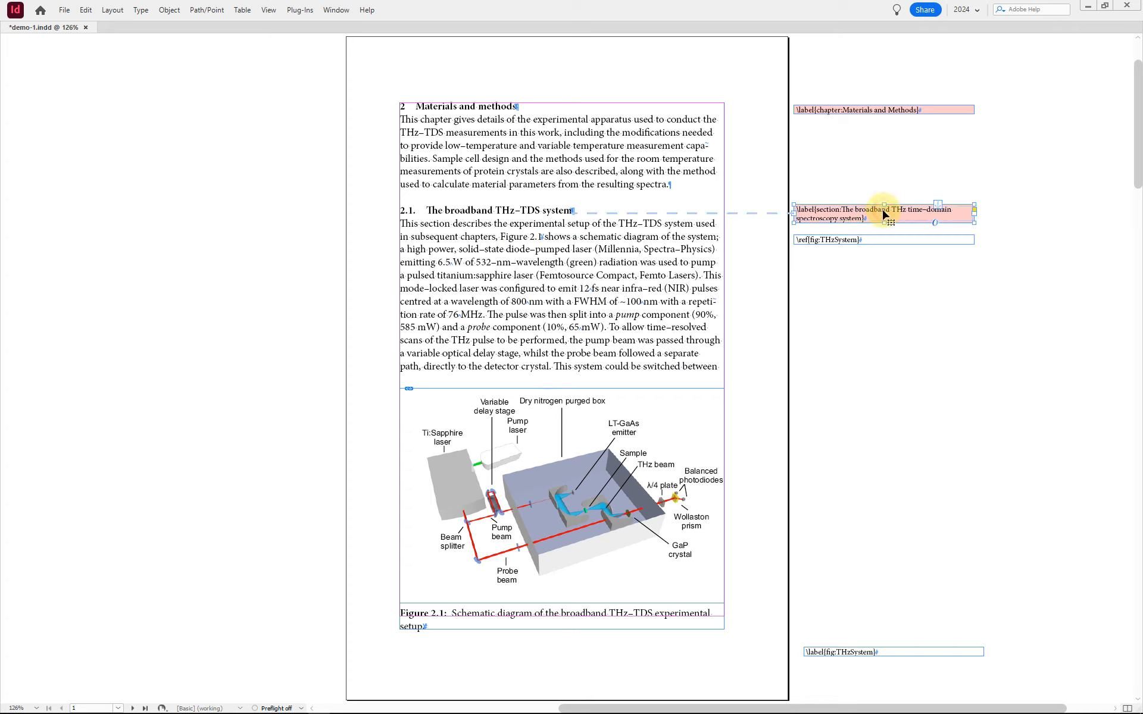
{"action": "left_click", "coordinate": [878, 112]}
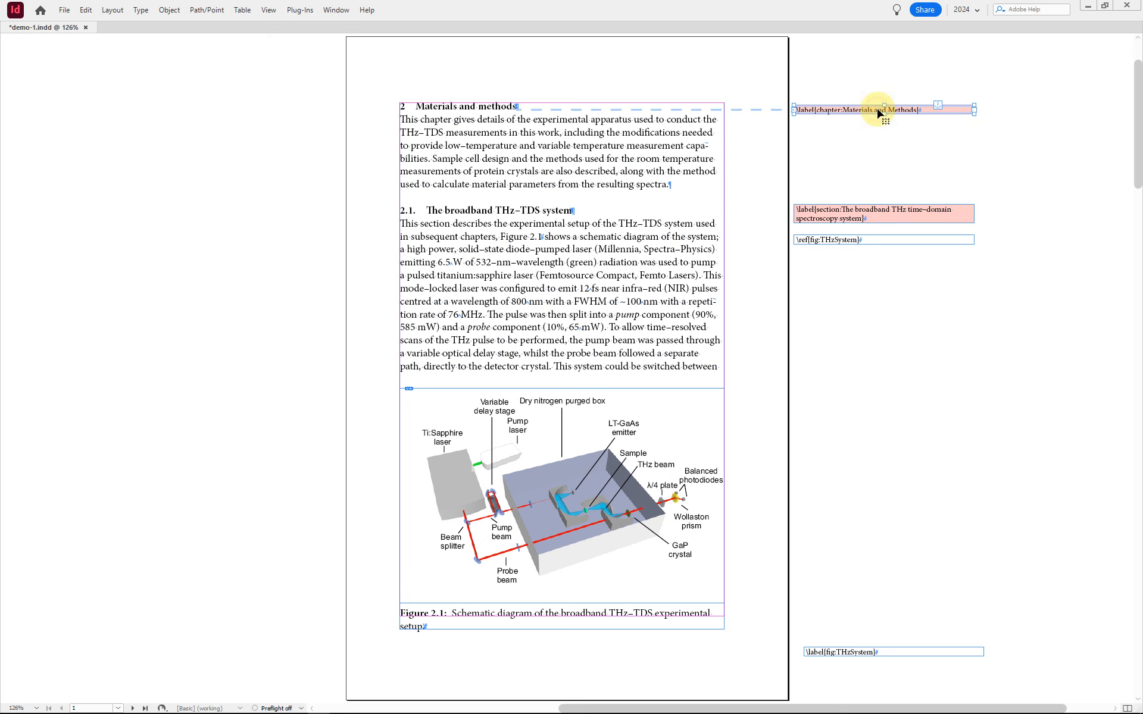
{"action": "left_click", "coordinate": [887, 140]}
Step: Check the references to sections, figures, equations and the table across all spreads, then return to the first page
{"action": "key", "text": "shift+Page_Down"}
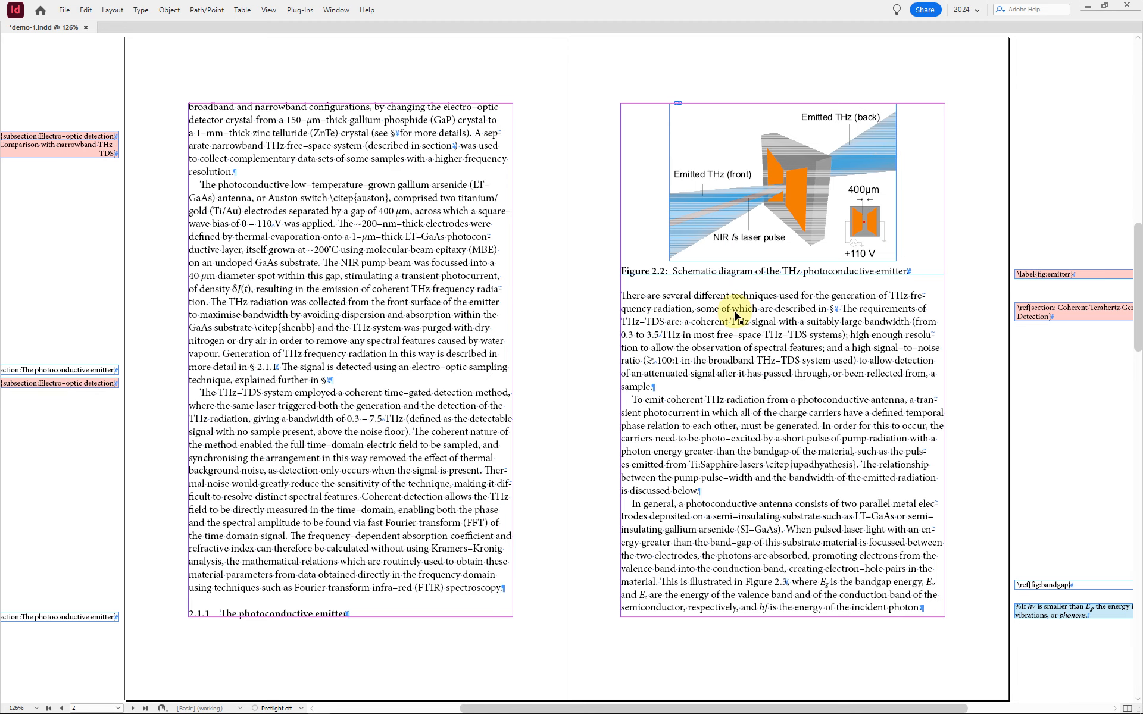
{"action": "key", "text": "shift+Page_Down"}
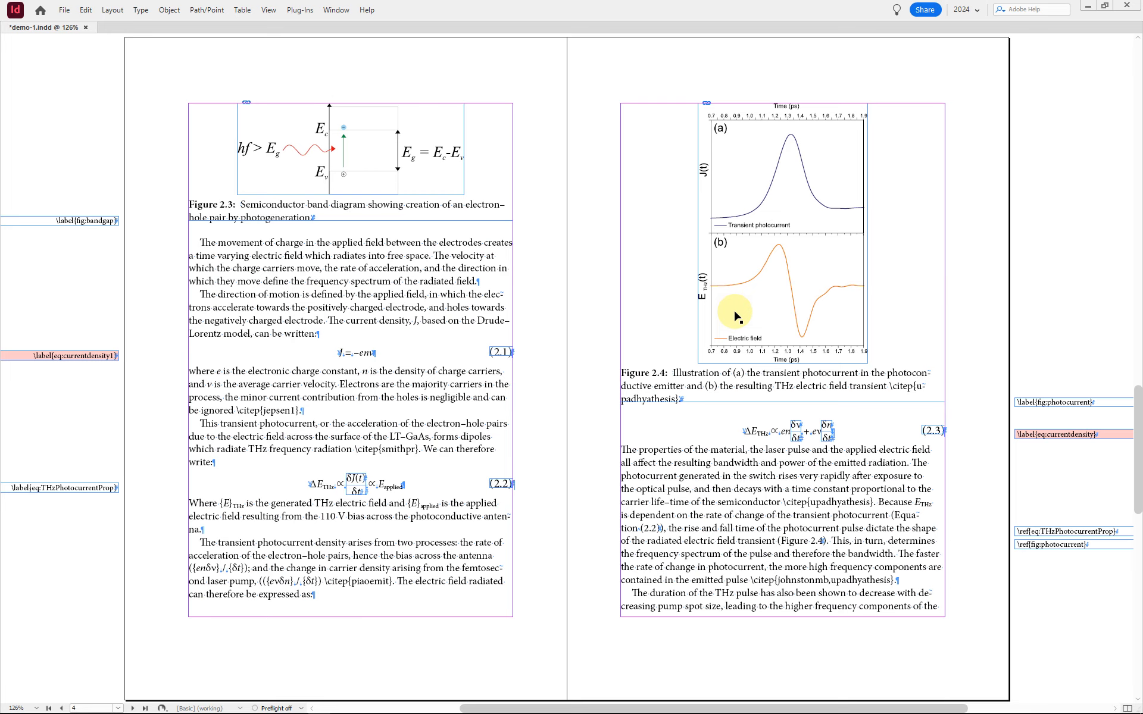
{"action": "key", "text": "alt+Page_Down"}
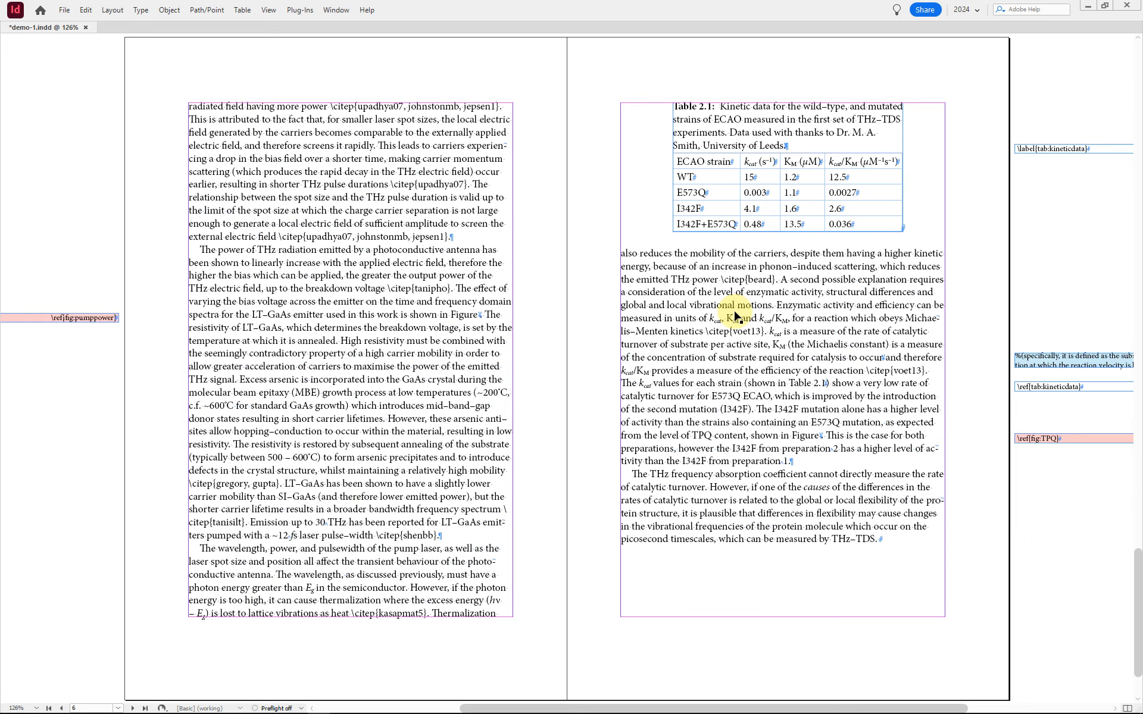
{"action": "key", "text": "alt+Page_Up"}
{"action": "key", "text": "alt+Page_Up"}
{"action": "key", "text": "alt+Page_Up"}
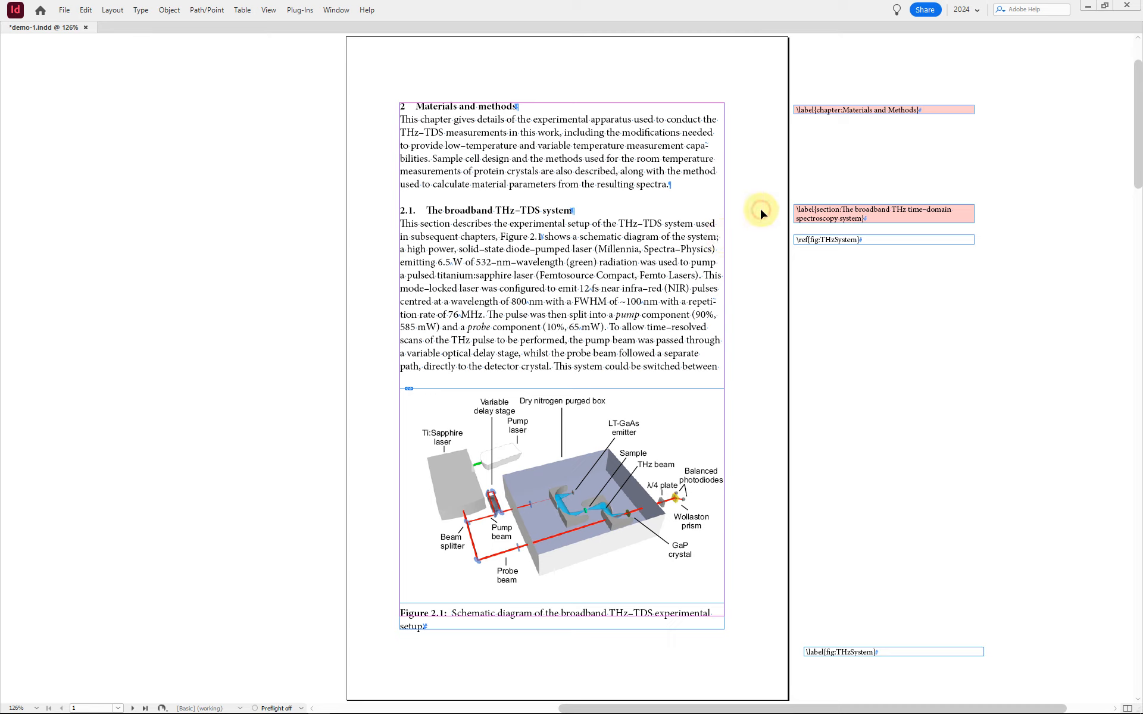
Step: Show the list of the document's cross-references and place it clear of the upper margin notes
{"action": "key", "text": "Tab"}
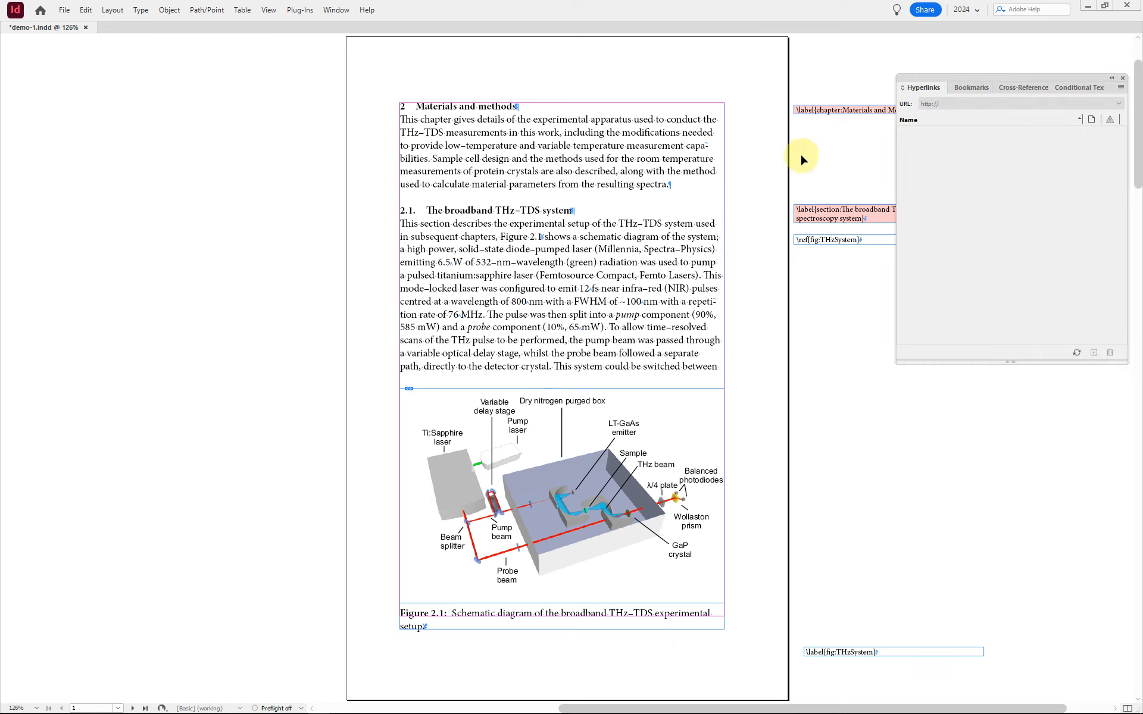
{"action": "left_click", "coordinate": [1008, 89]}
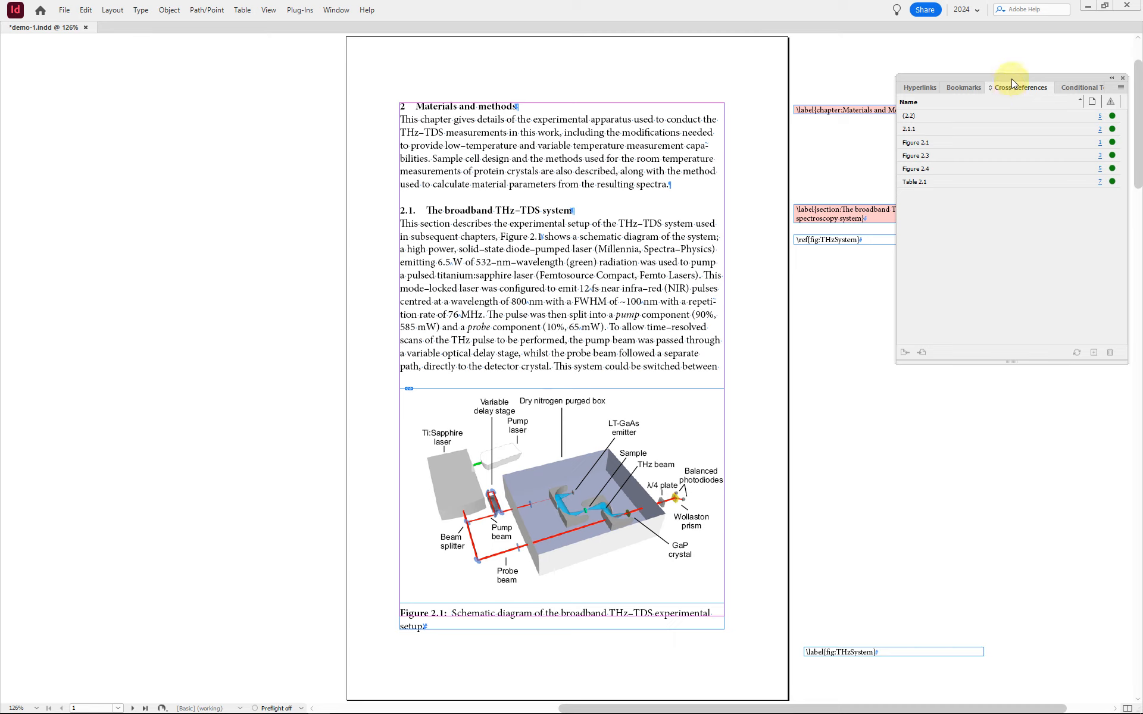
{"action": "left_click_drag", "start_coordinate": [1011, 77], "coordinate": [973, 300]}
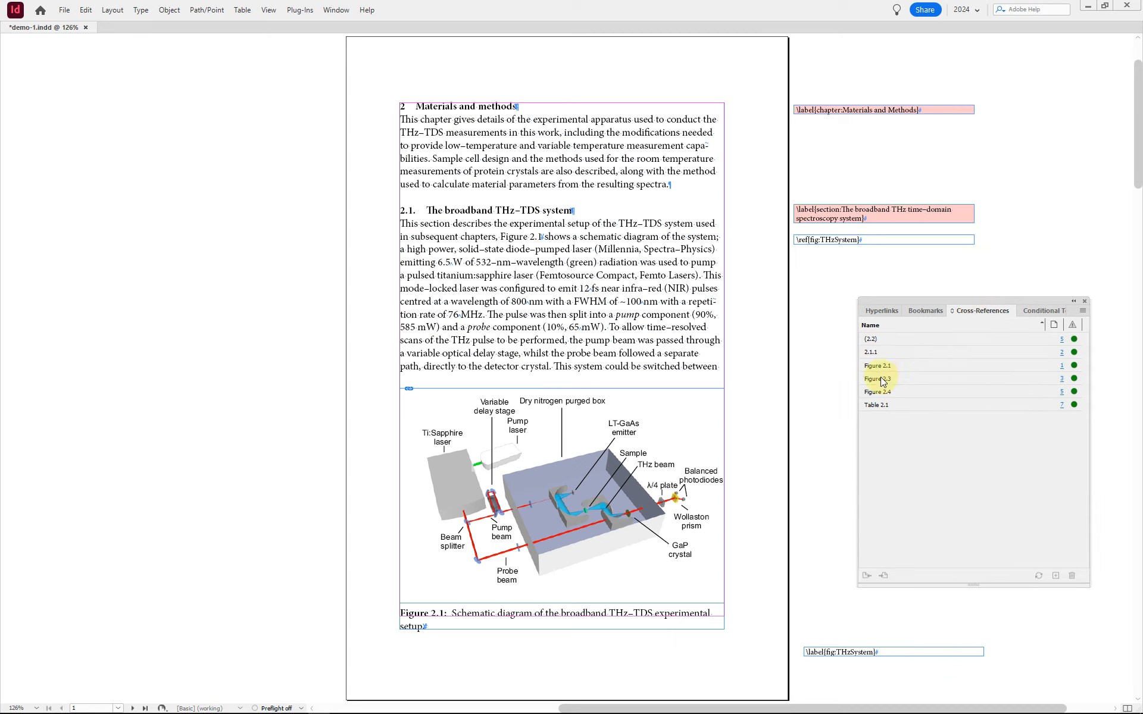
Step: Follow the (2.2) cross-reference to its source in the text and to its destination equation number, and inspect both closely
{"action": "left_click", "coordinate": [873, 341]}
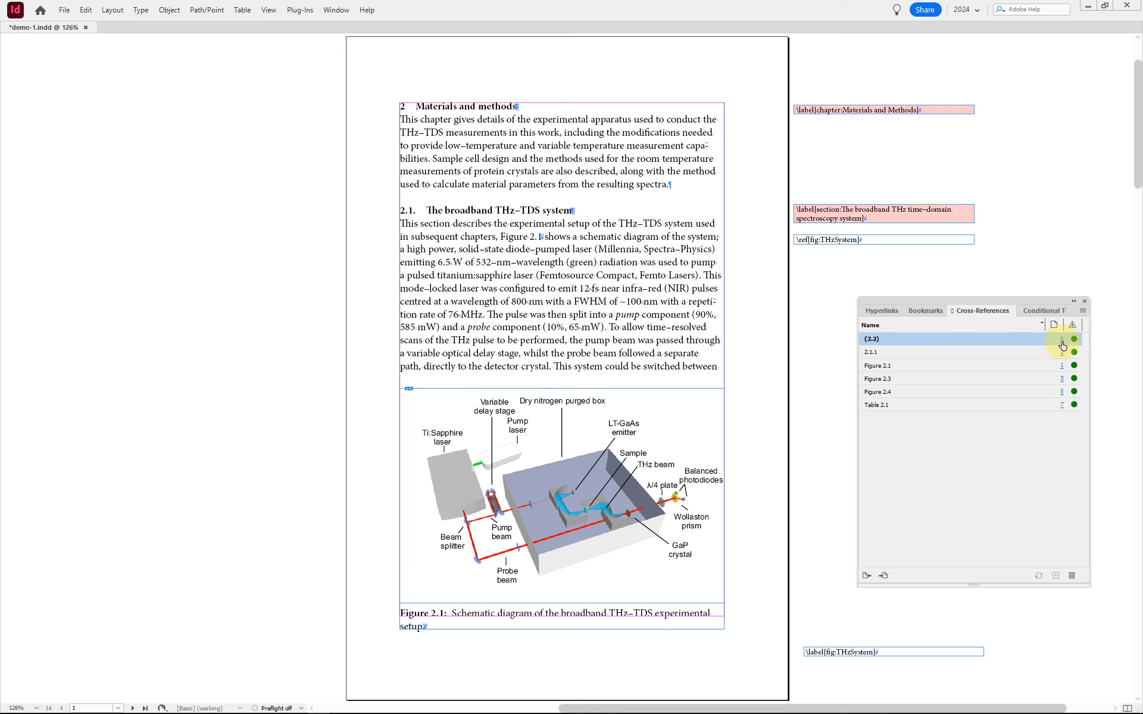
{"action": "left_click", "coordinate": [1061, 340]}
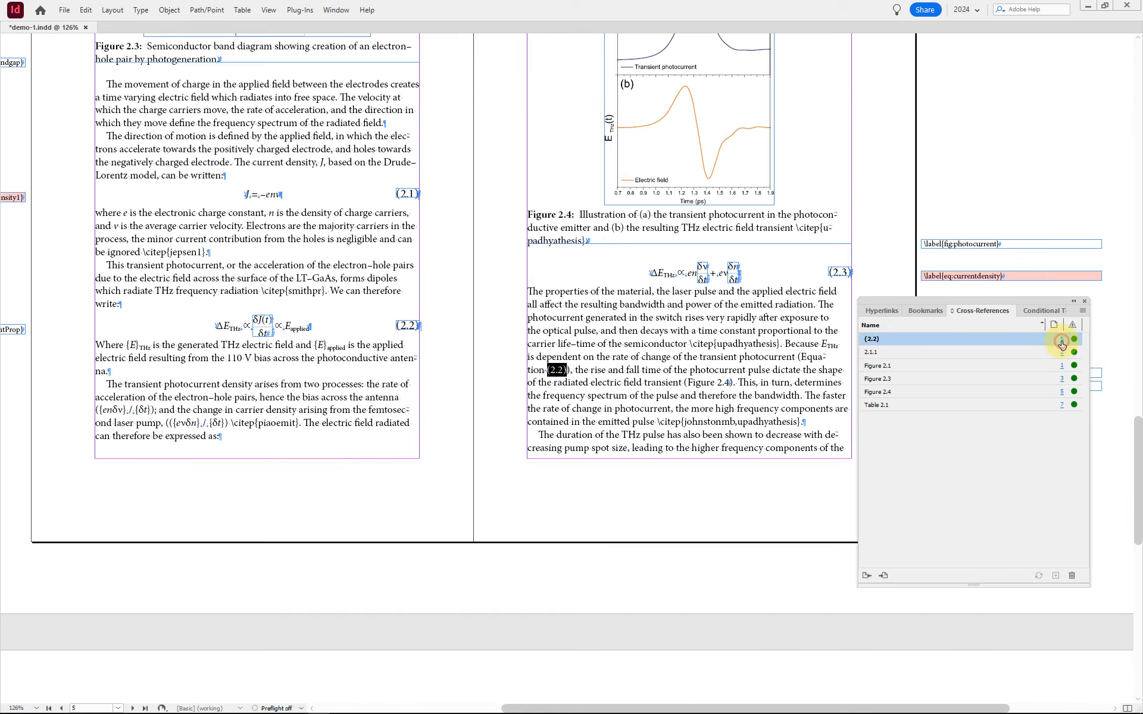
{"action": "scroll", "coordinate": [623, 365], "scroll_direction": "right", "scroll_amount": 2}
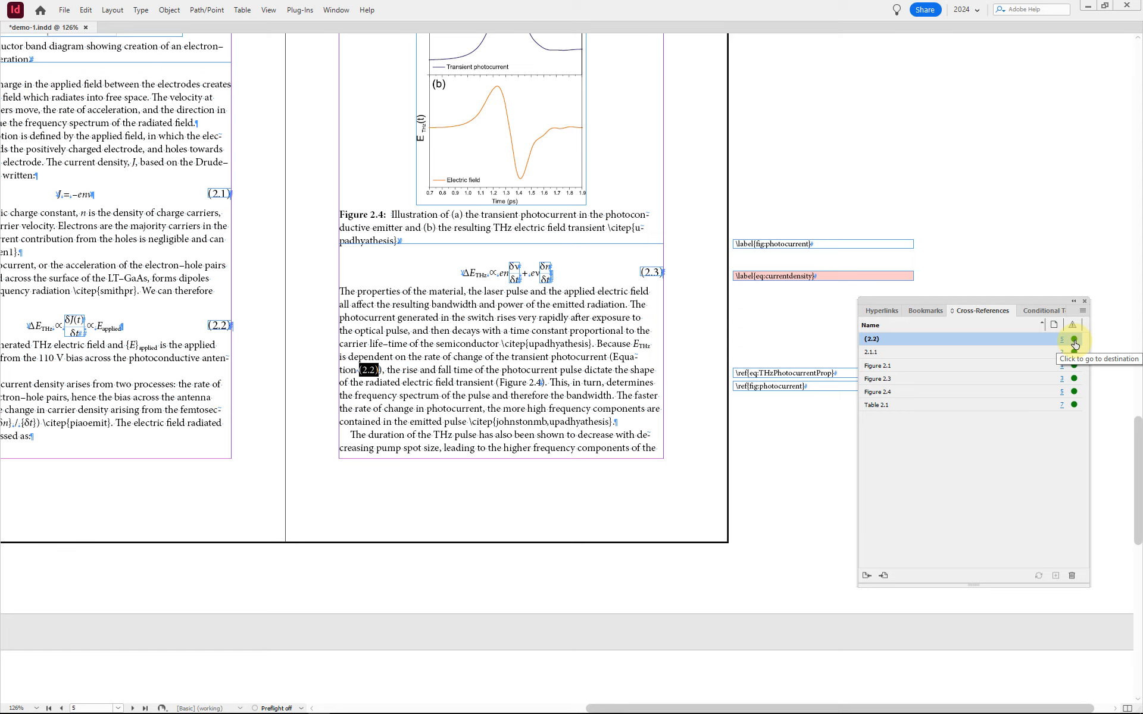
{"action": "left_click", "coordinate": [1074, 340]}
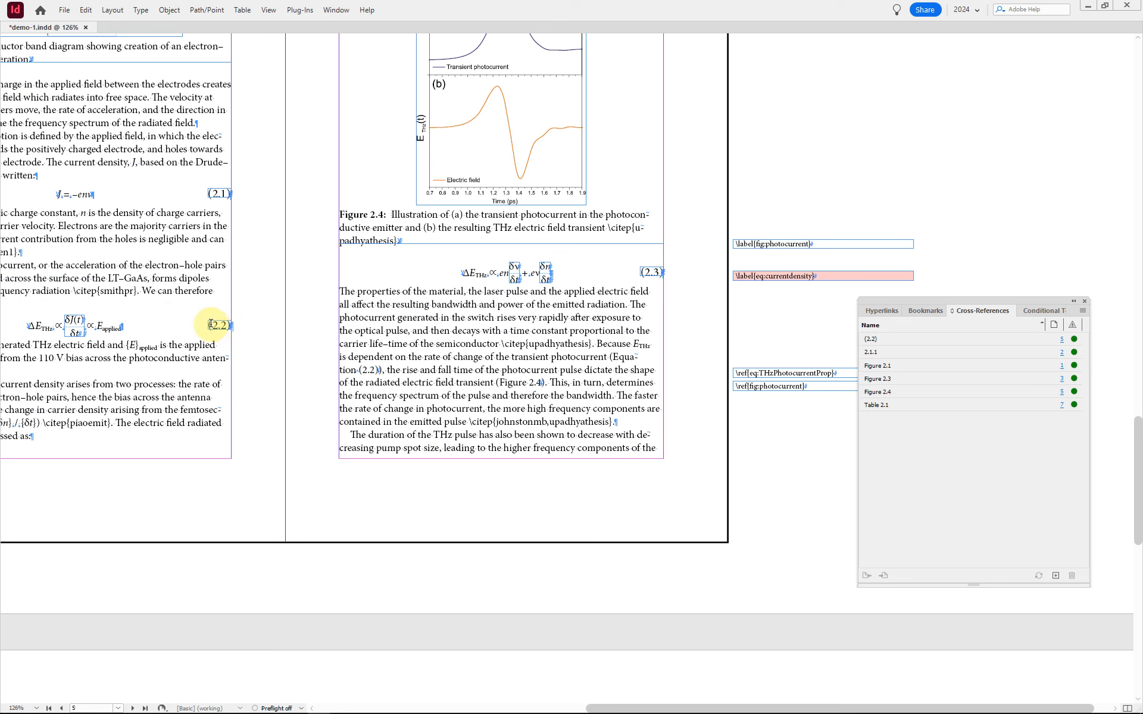
{"action": "scroll", "coordinate": [213, 323], "scroll_direction": "up", "scroll_amount": 3}
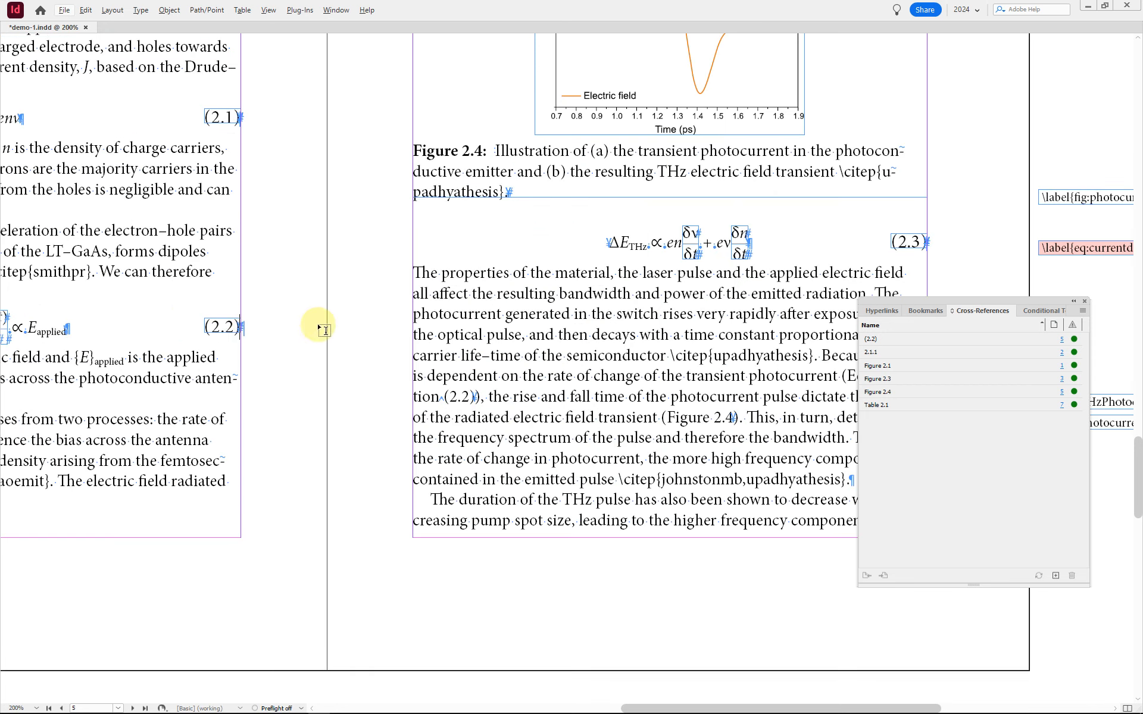
Step: Follow the 2.1.1 cross-reference to its source and destination heading, then view the whole spread and put away the cross-reference list
{"action": "left_click", "coordinate": [866, 355]}
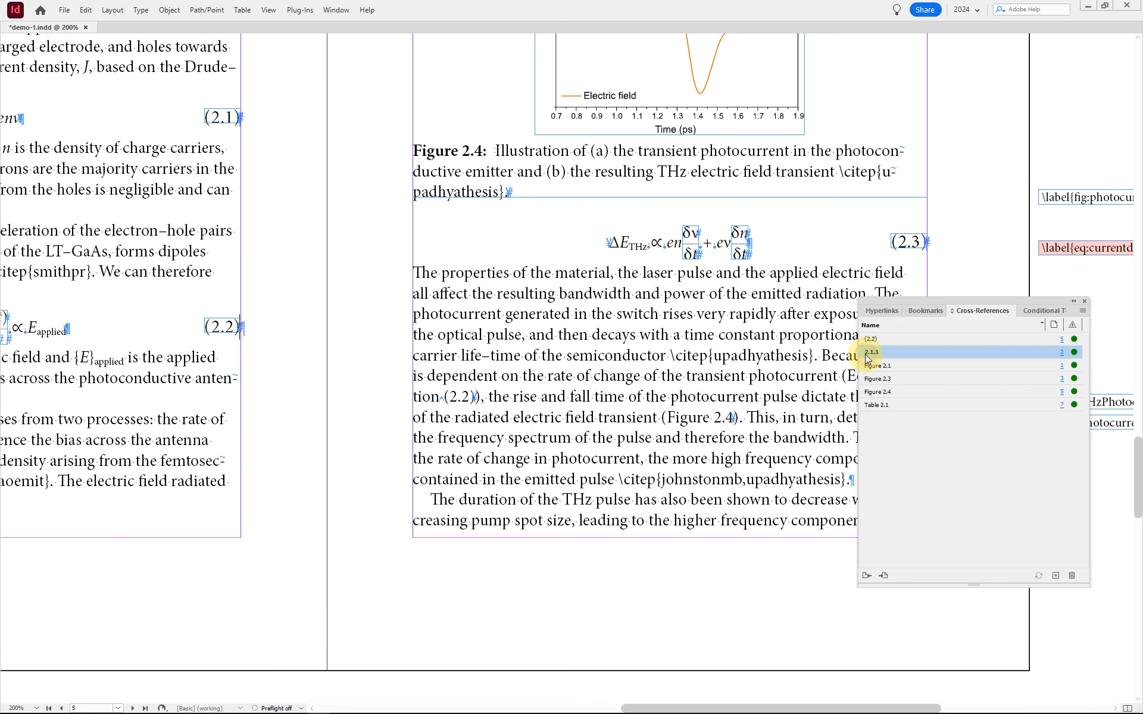
{"action": "left_click", "coordinate": [1061, 355]}
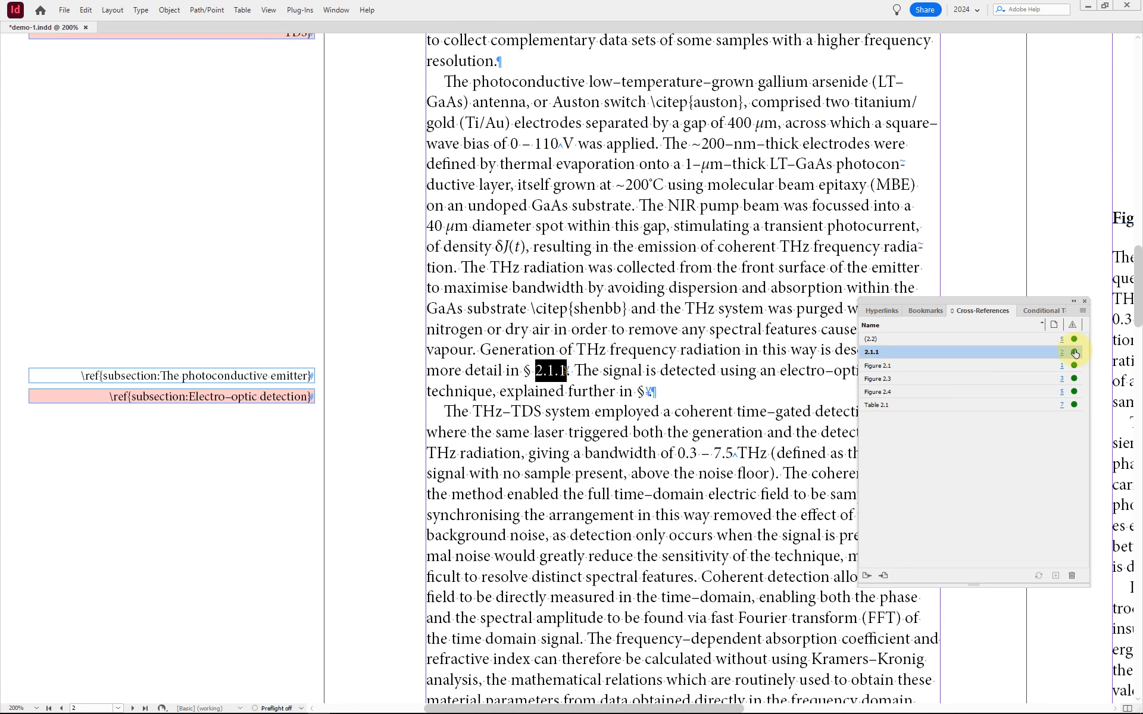
{"action": "left_click", "coordinate": [1075, 354]}
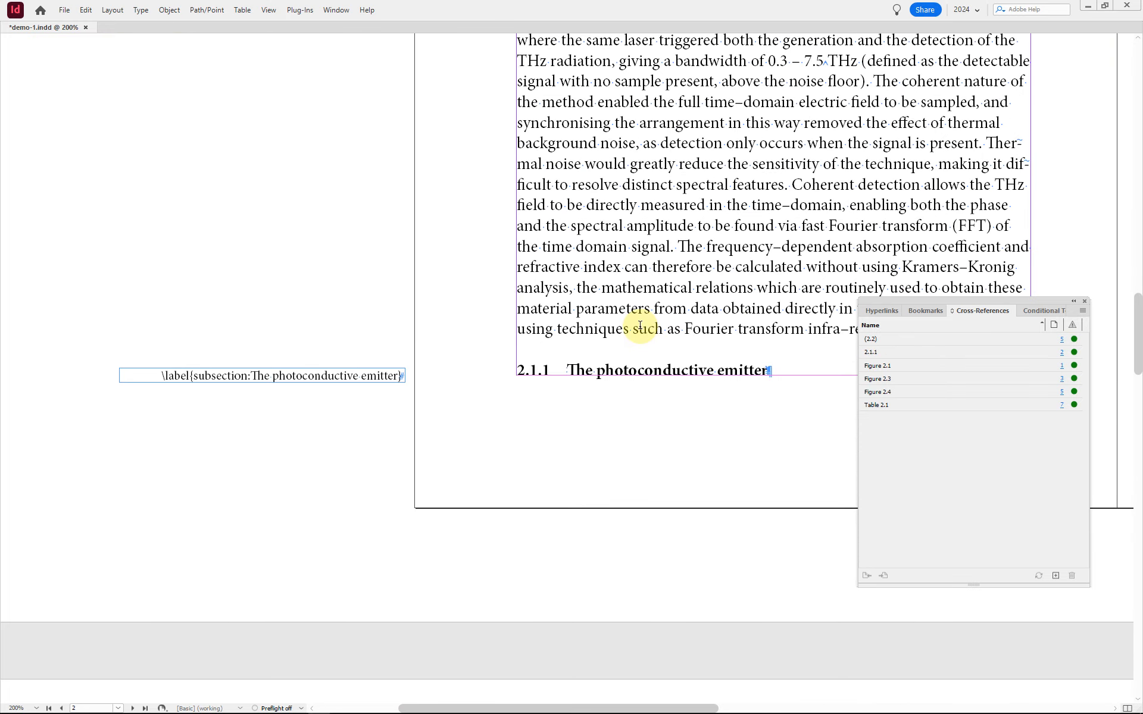
{"action": "key", "text": "ctrl+alt+0"}
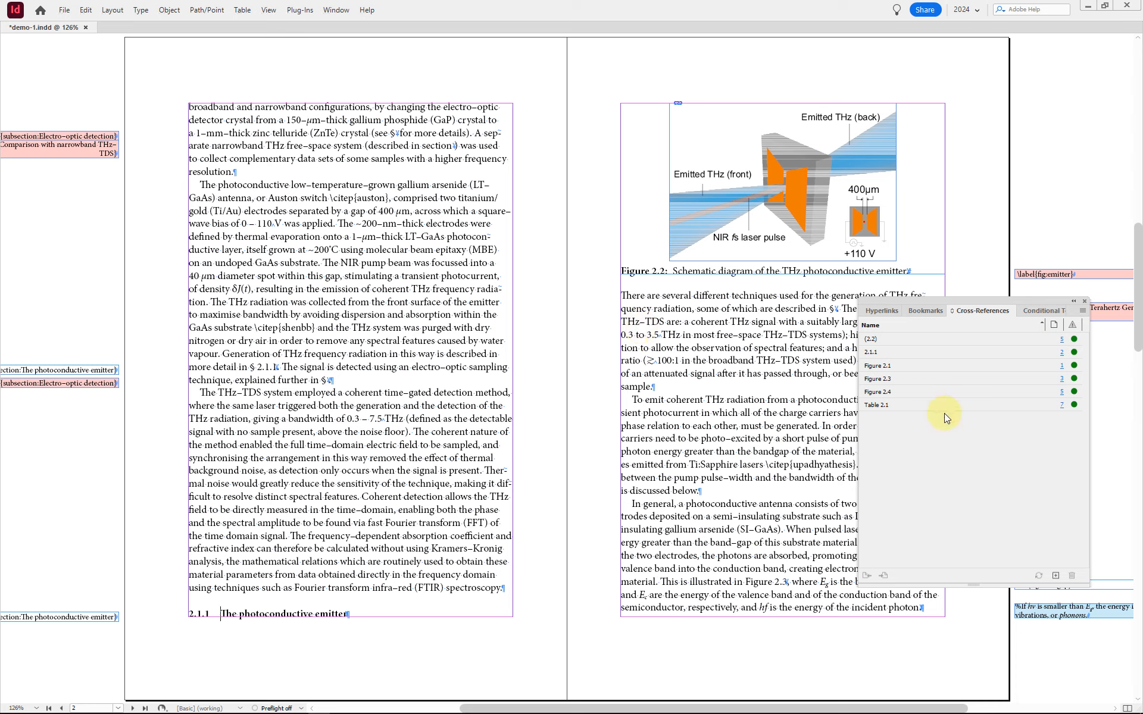
{"action": "left_click", "coordinate": [846, 410]}
{"action": "key", "text": "Tab"}
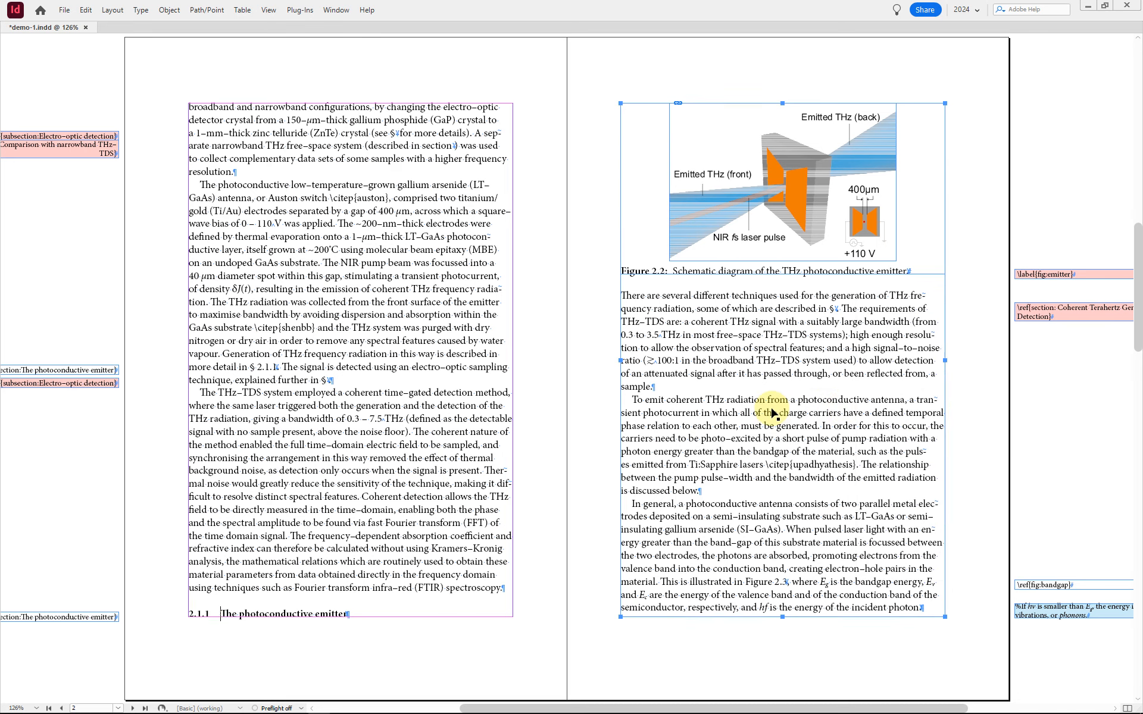
Step: Review the layout of all spreads from the first page to the last and return to the first page
{"action": "key", "text": "alt+Page_Up"}
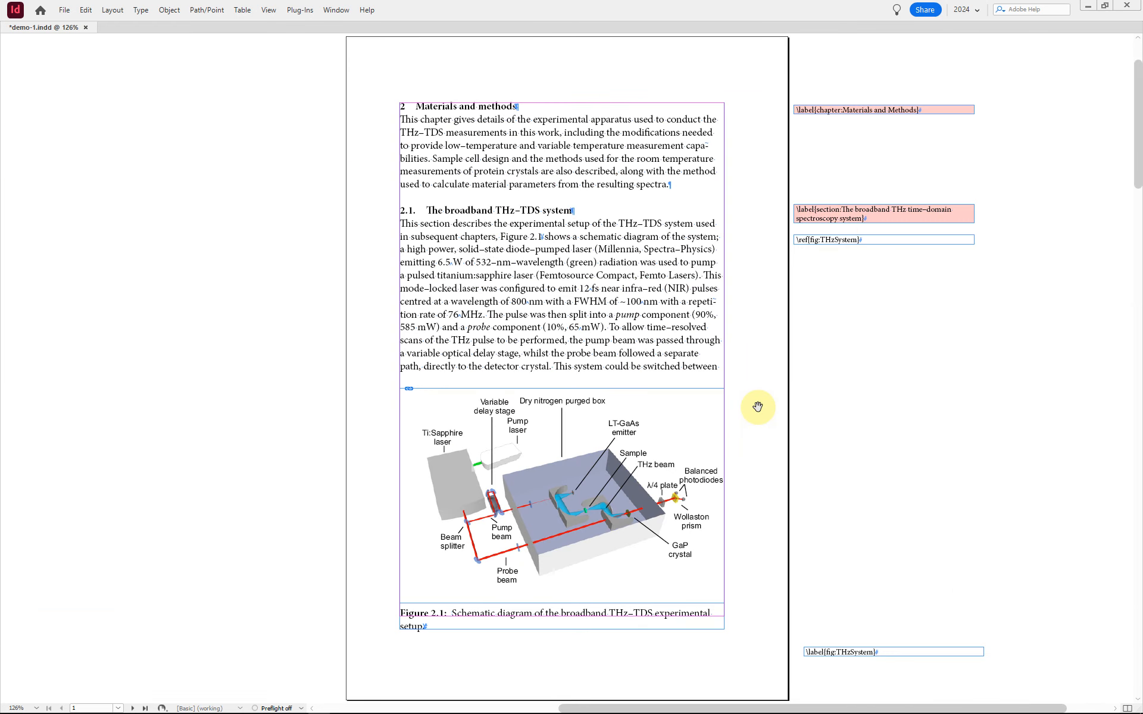
{"action": "key", "text": "alt+Page_Down"}
{"action": "key", "text": "alt+Page_Down"}
{"action": "key", "text": "alt+Page_Down"}
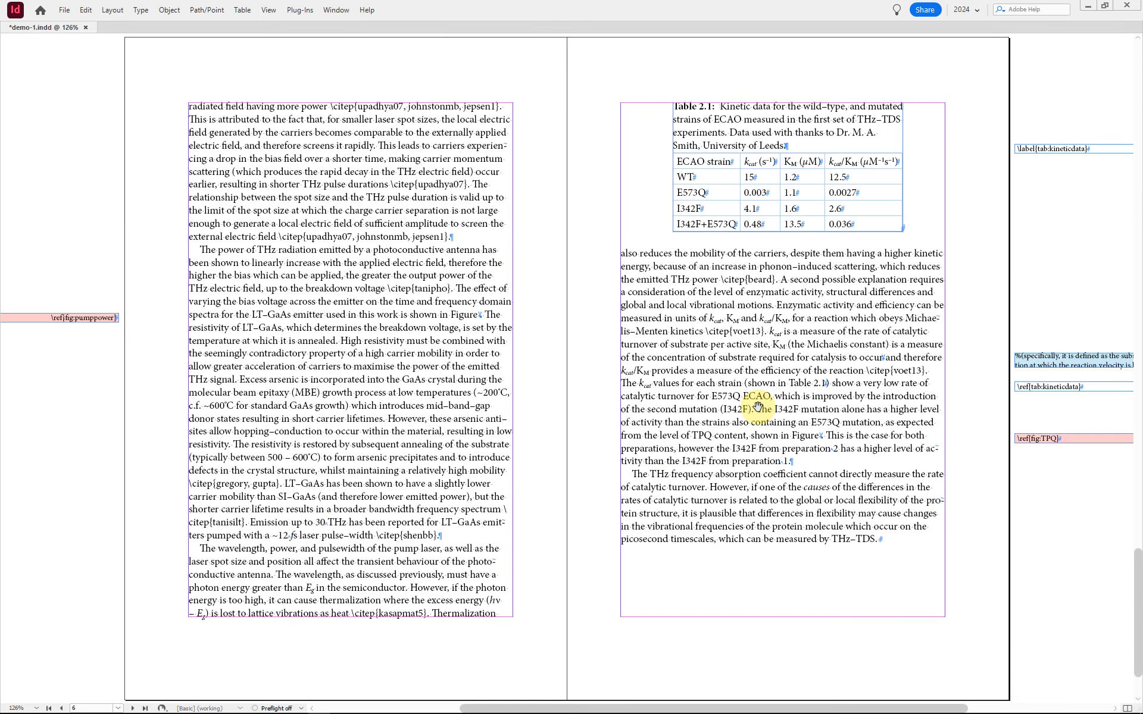
{"action": "key", "text": "alt+Page_Up"}
{"action": "key", "text": "alt+Page_Up"}
{"action": "key", "text": "alt+Page_Up"}
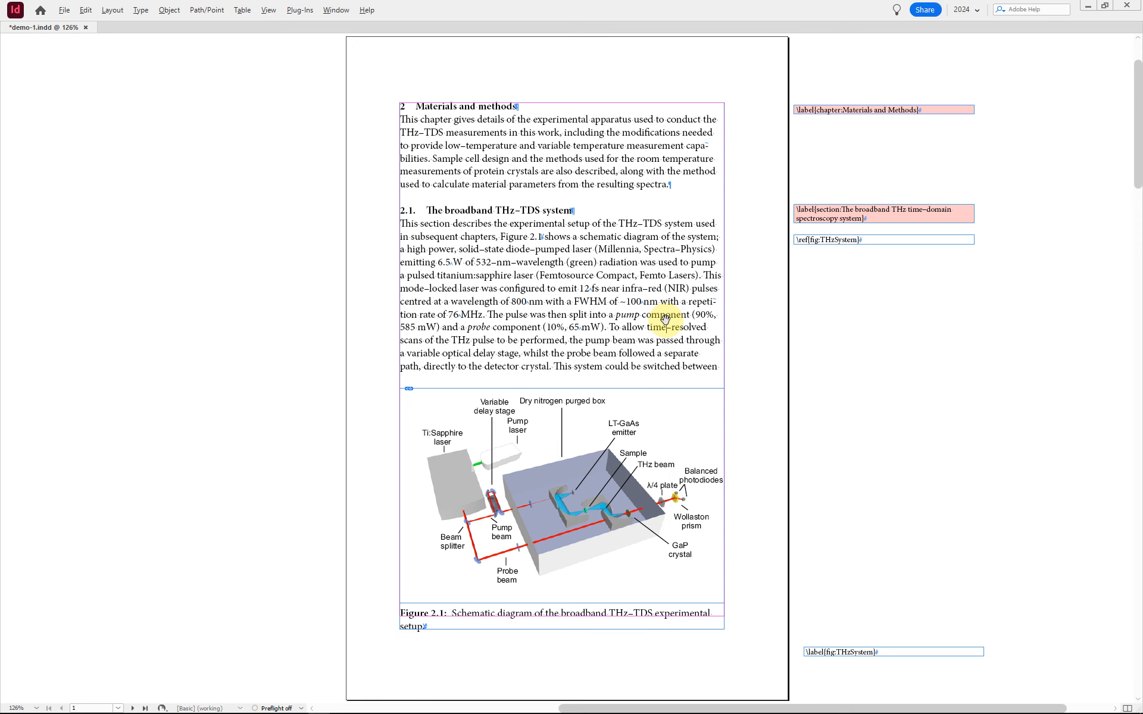
Step: Set the subsection paragraph style, used by heading 2.1.1 at the foot of page 2, to keep with the next 2 lines
{"action": "key", "text": "alt+Page_Down"}
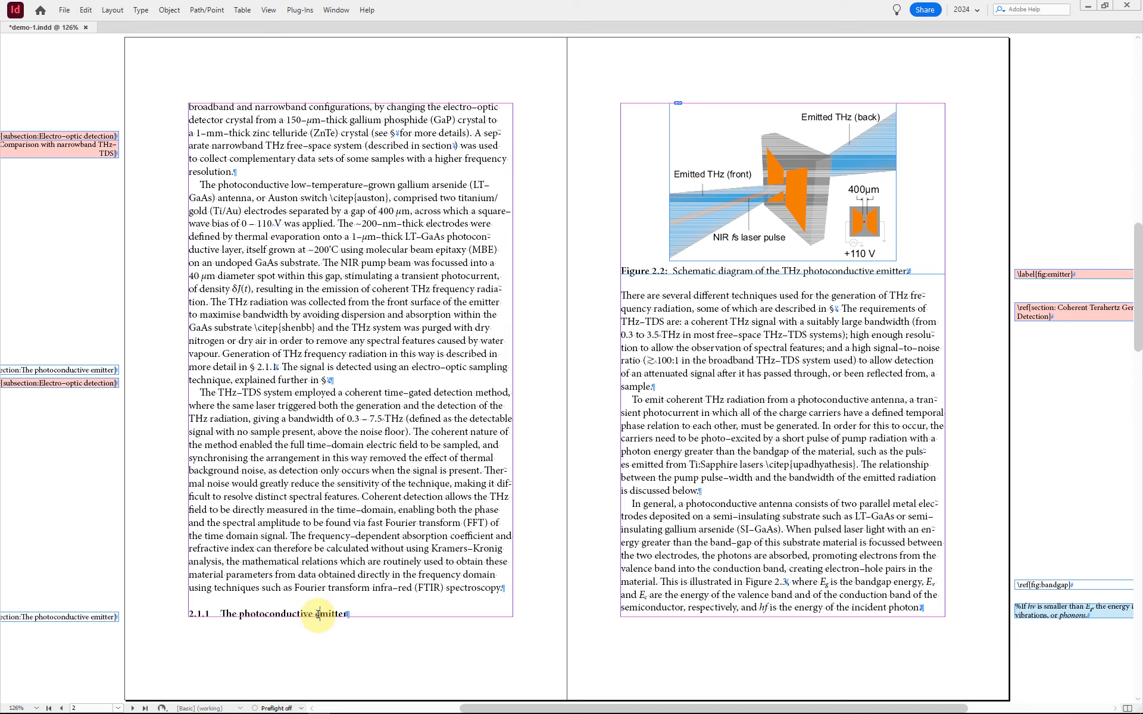
{"action": "key", "text": "F11"}
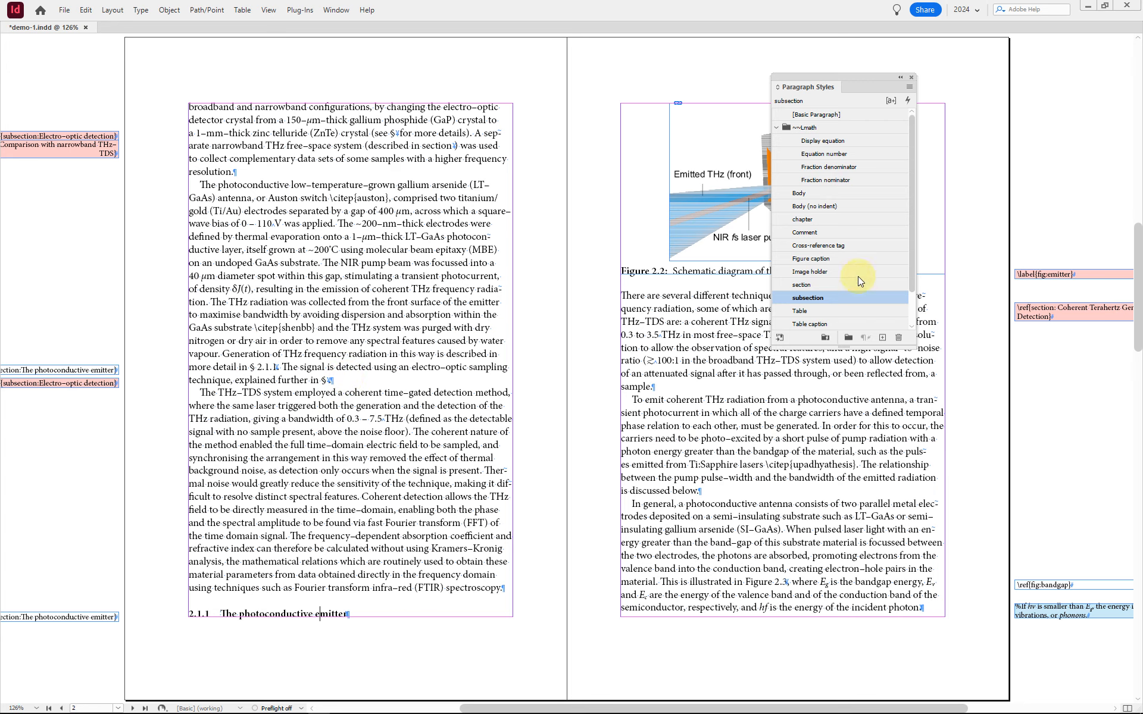
{"action": "double_click", "coordinate": [844, 298]}
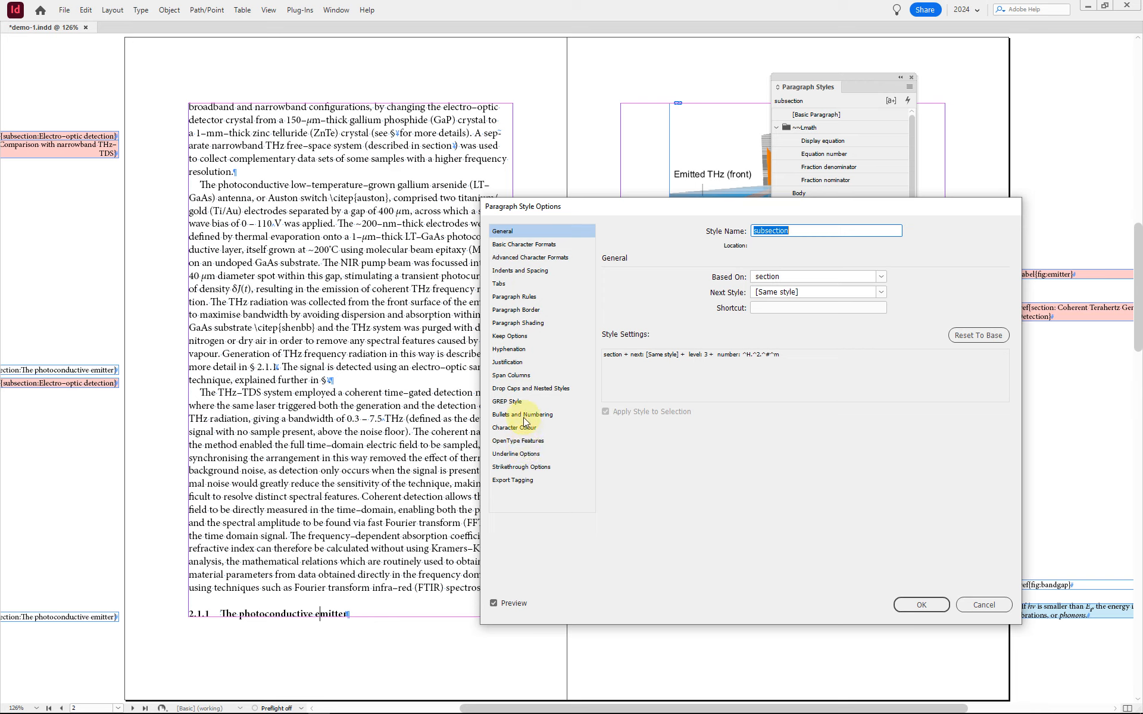
{"action": "left_click", "coordinate": [511, 336]}
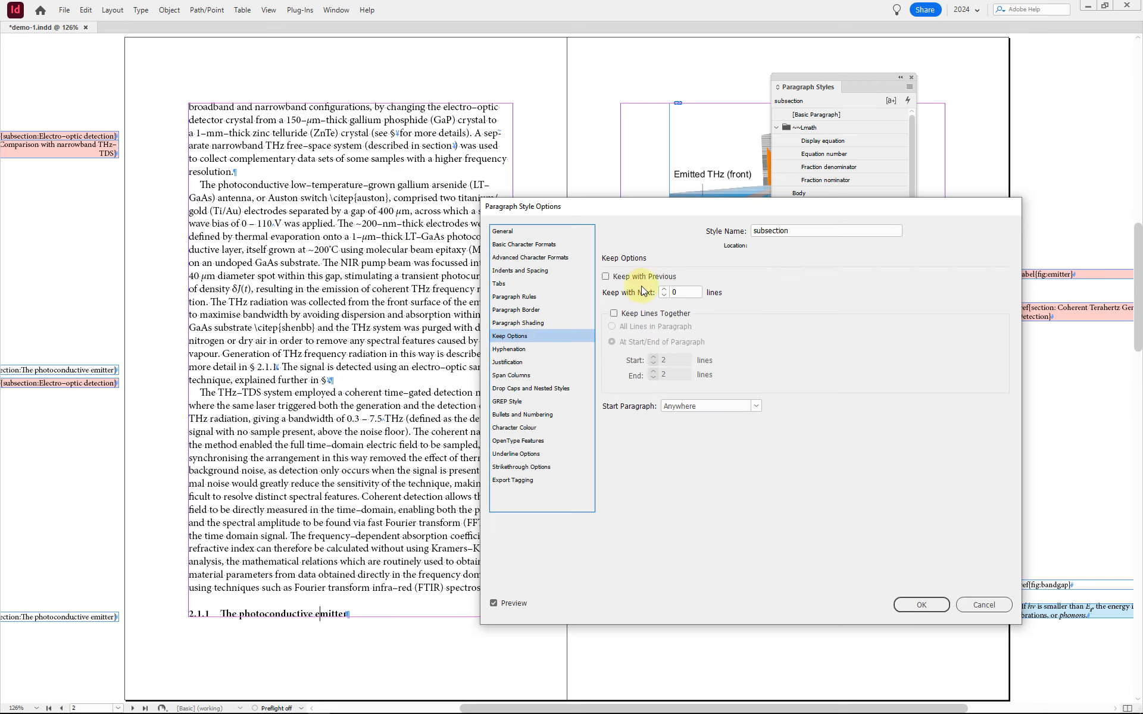
{"action": "left_click", "coordinate": [663, 289]}
{"action": "left_click", "coordinate": [663, 288]}
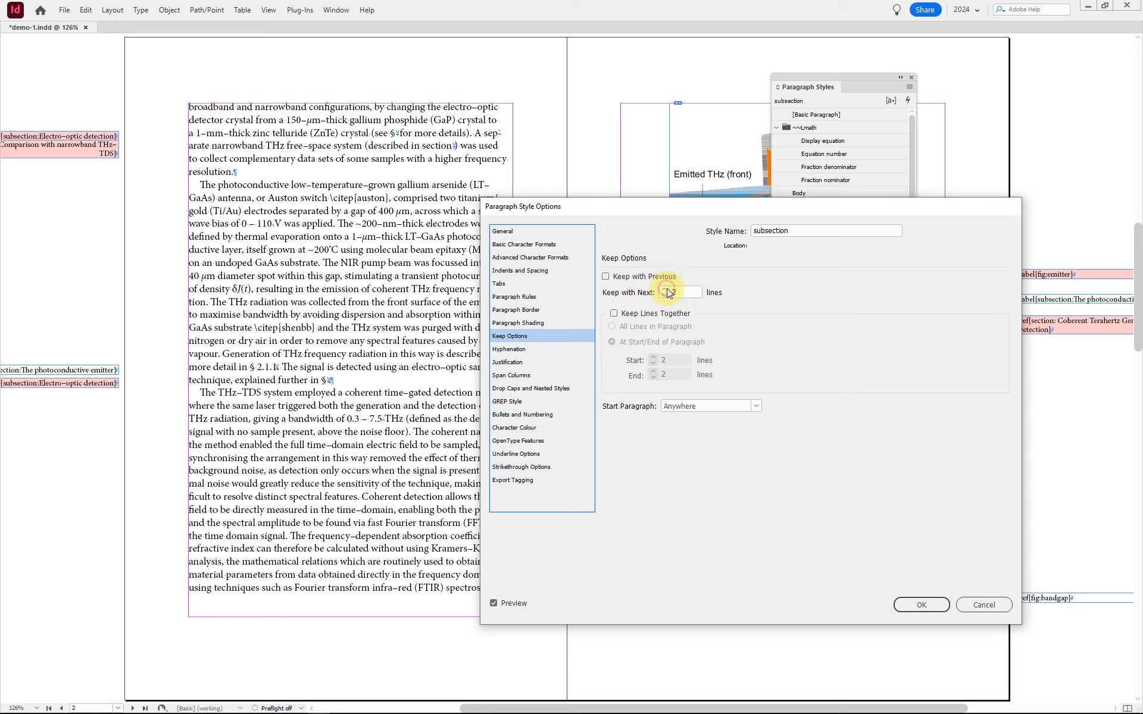
{"action": "left_click", "coordinate": [932, 604]}
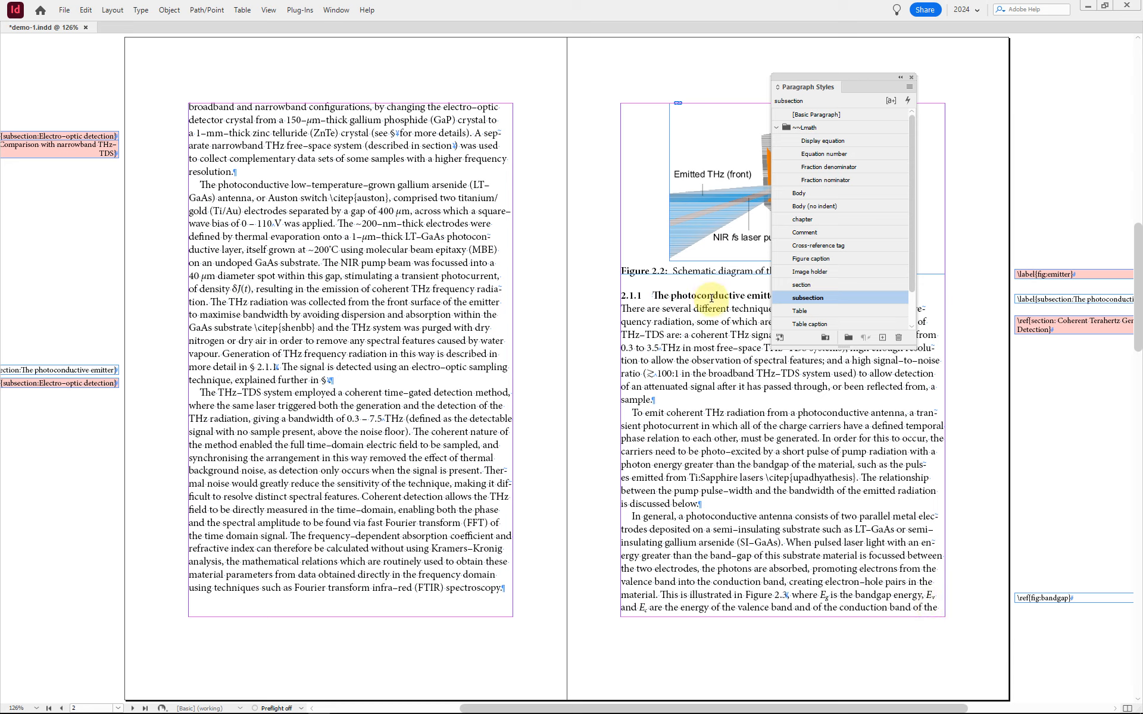
Step: Inspect the general options of the section paragraph style used by heading 2.1 on the first page, and close them without changes
{"action": "left_click", "coordinate": [432, 340]}
{"action": "key", "text": "alt+Page_Up"}
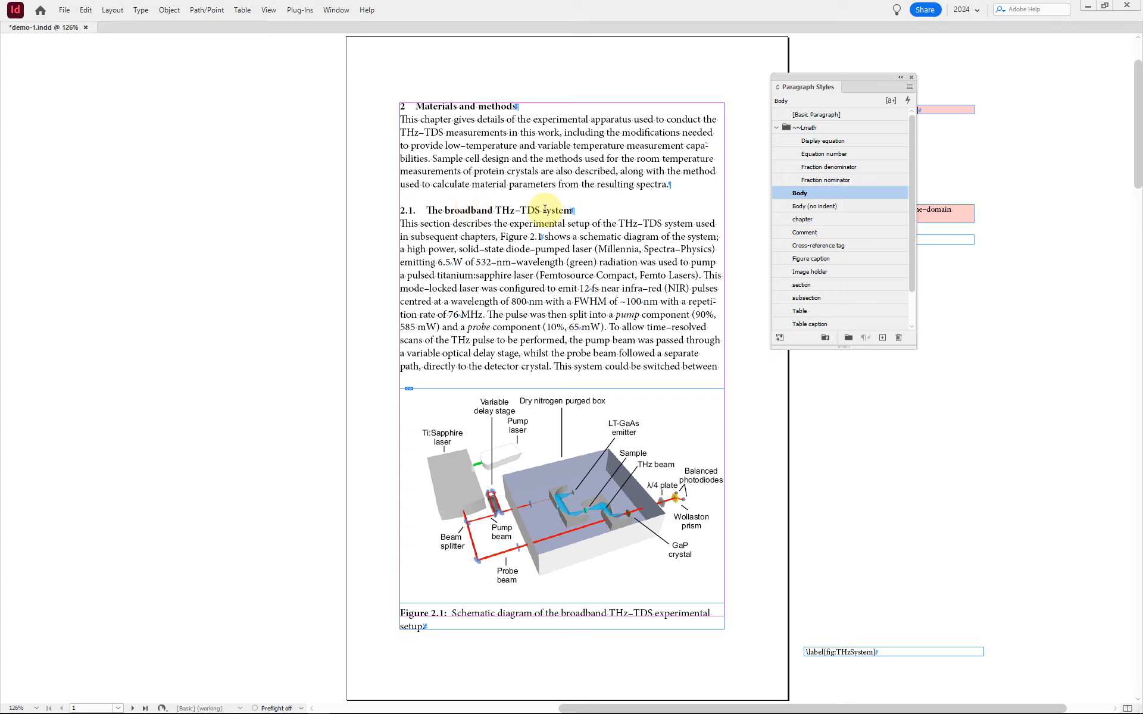
{"action": "left_click", "coordinate": [491, 208]}
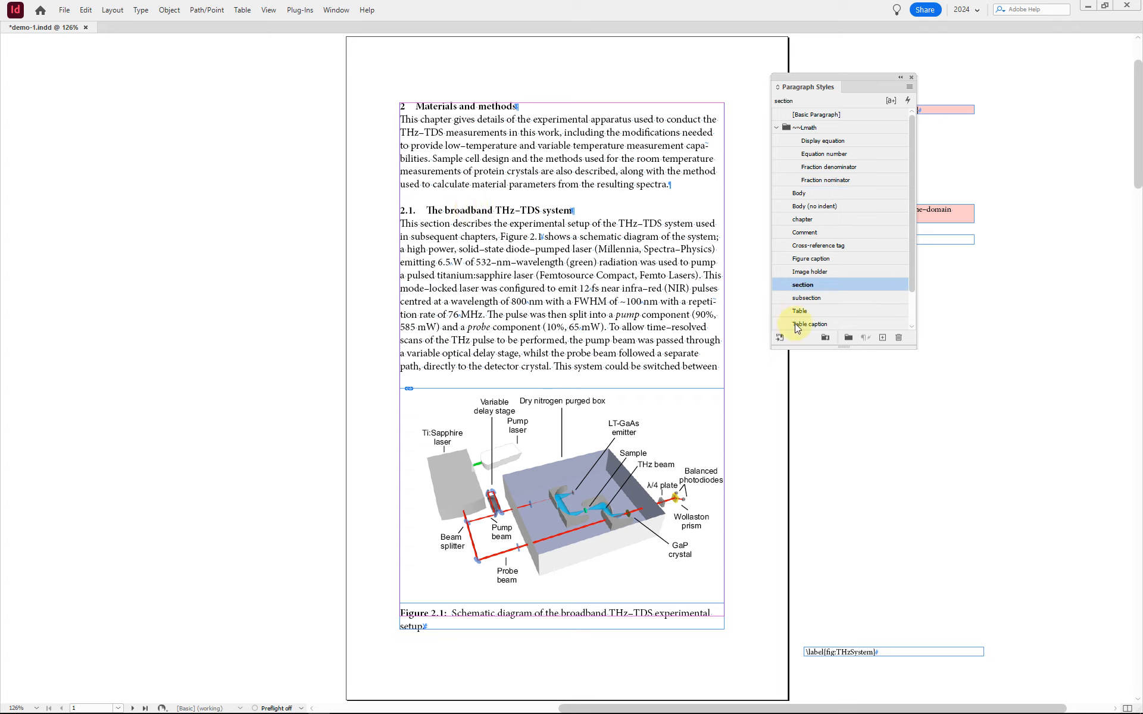
{"action": "left_click", "coordinate": [527, 209]}
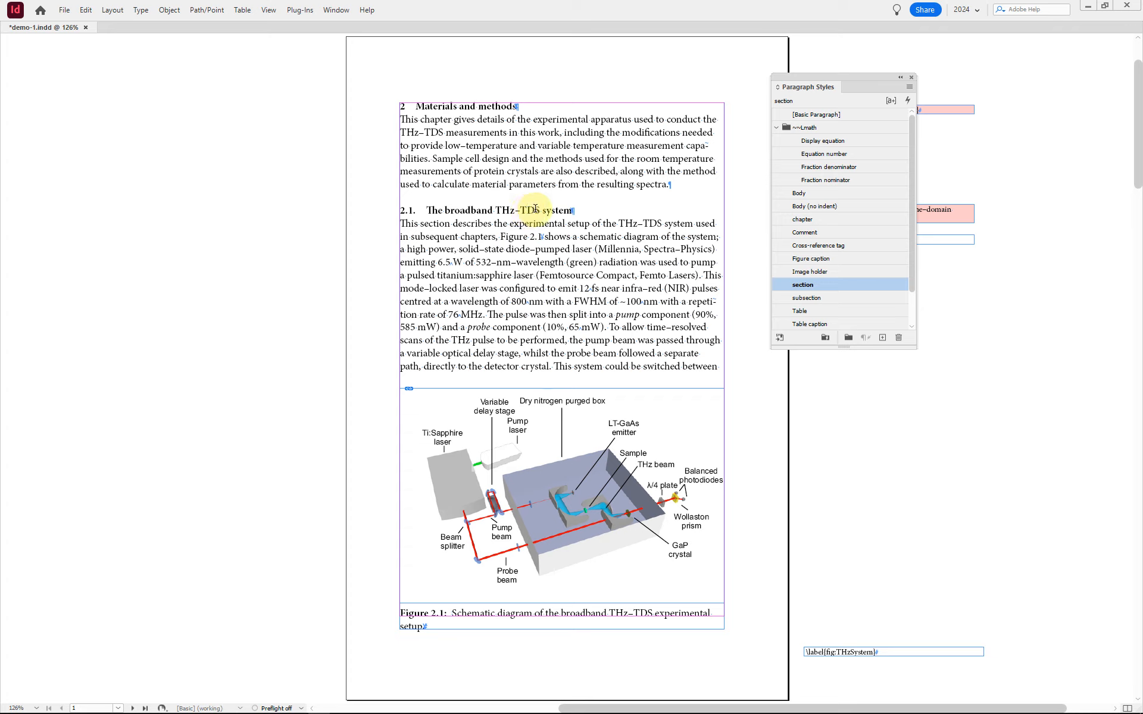
{"action": "left_click", "coordinate": [847, 283]}
{"action": "left_click", "coordinate": [876, 284]}
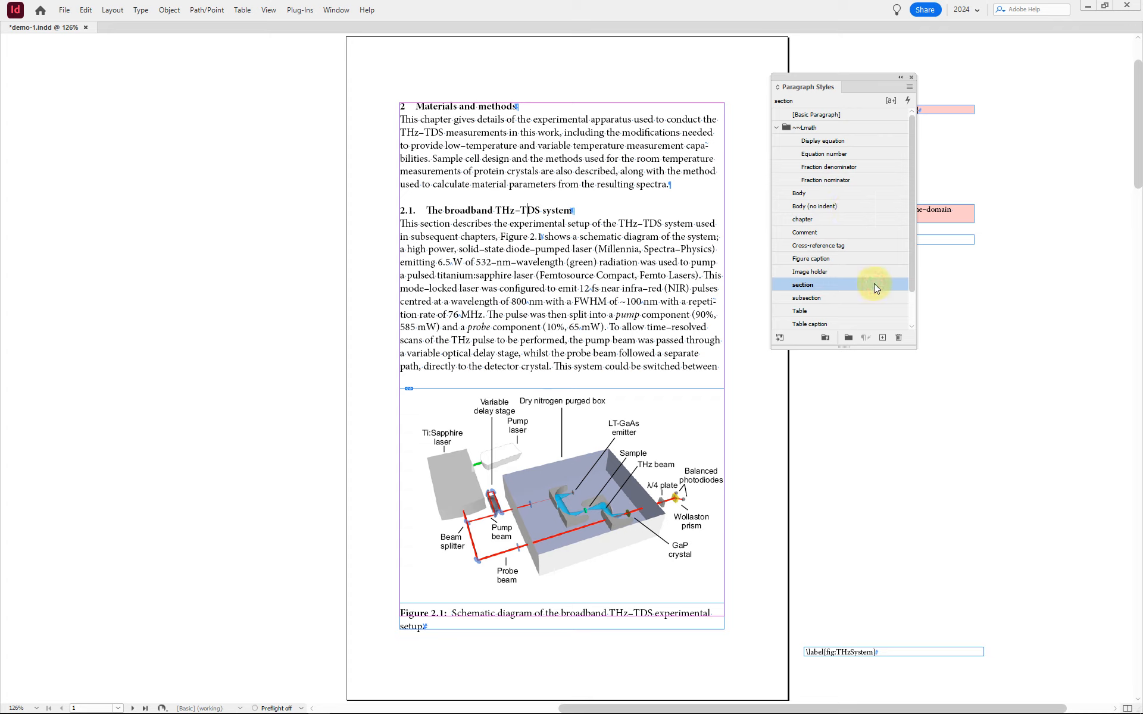
{"action": "left_click", "coordinate": [817, 283]}
{"action": "left_click", "coordinate": [791, 286]}
{"action": "double_click", "coordinate": [792, 287]}
{"action": "left_click_drag", "start_coordinate": [742, 208], "coordinate": [812, 281]}
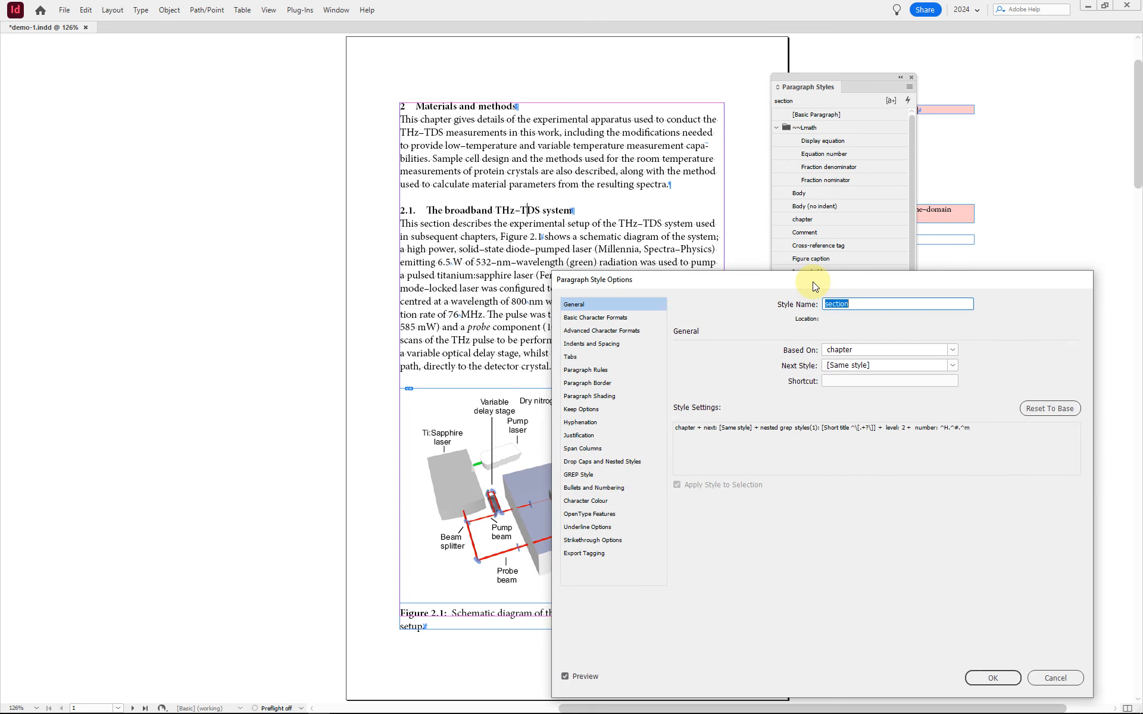
{"action": "left_click", "coordinate": [1059, 676]}
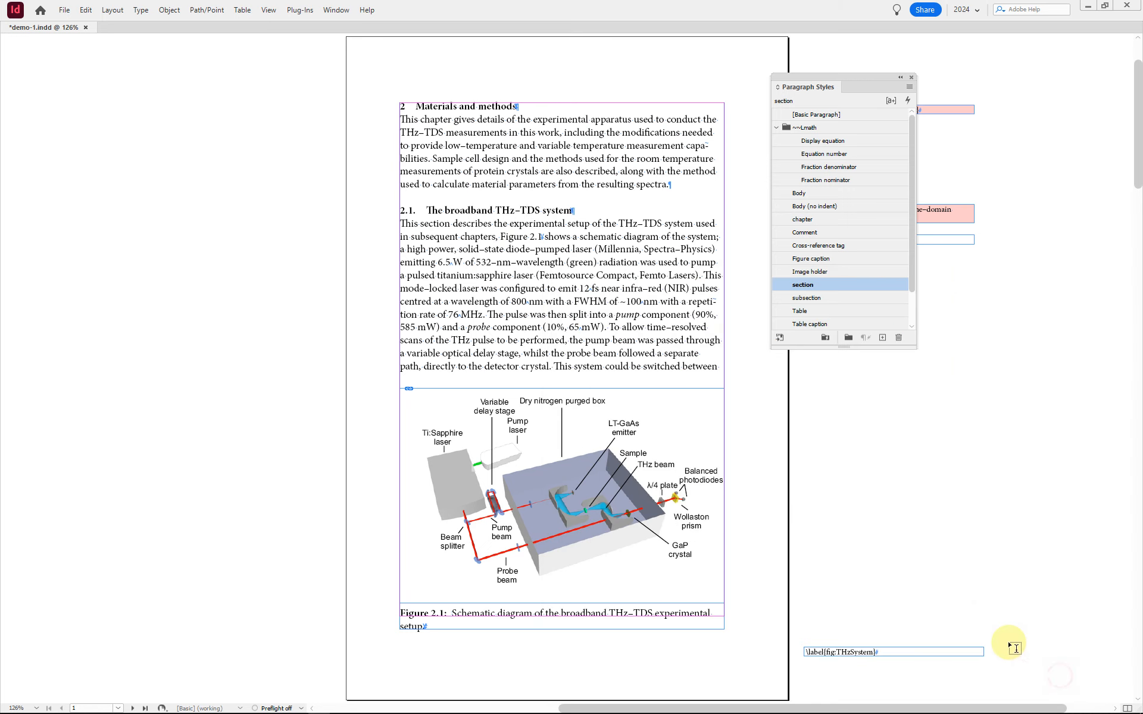
Step: Set the font size of a few letters of "broadband" in heading 2.1 to 12 pt
{"action": "left_click", "coordinate": [466, 207]}
{"action": "left_click_drag", "start_coordinate": [450, 208], "coordinate": [478, 205]}
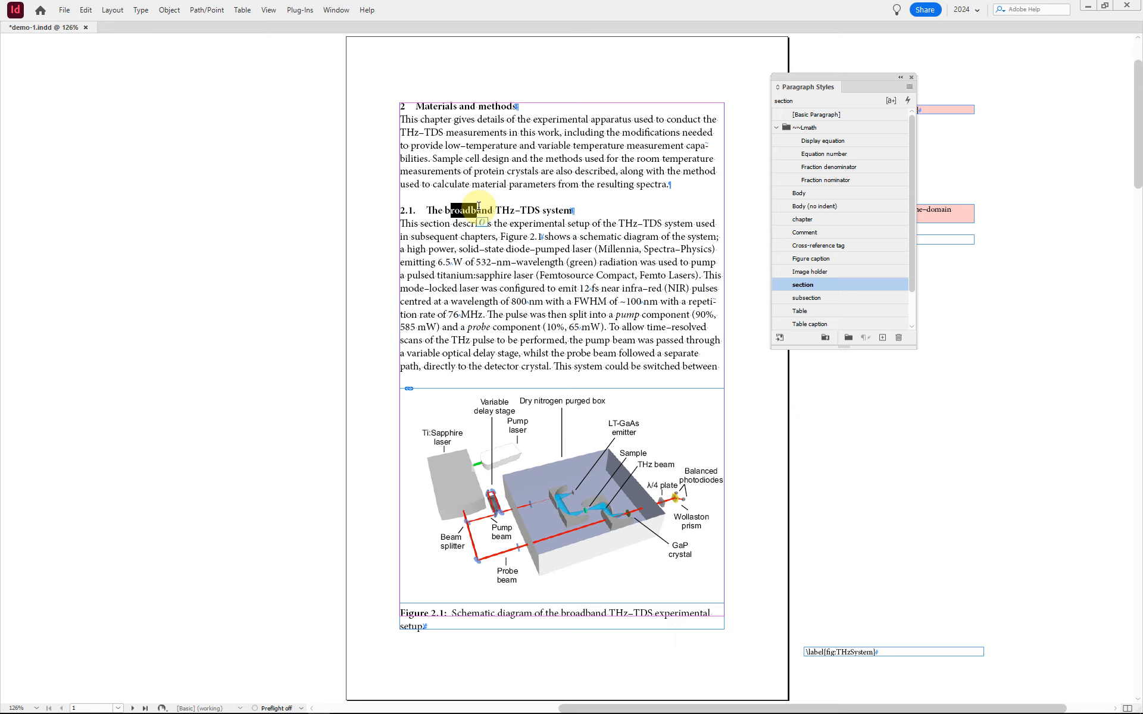
{"action": "key", "text": "ctrl+t"}
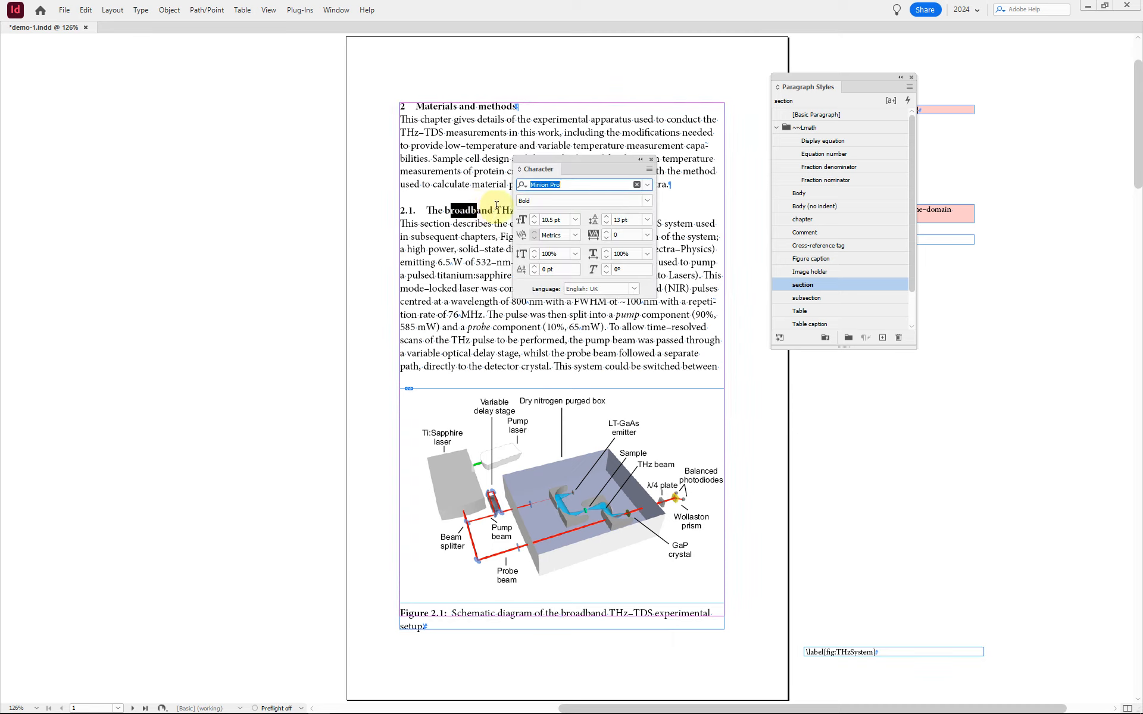
{"action": "left_click", "coordinate": [522, 221]}
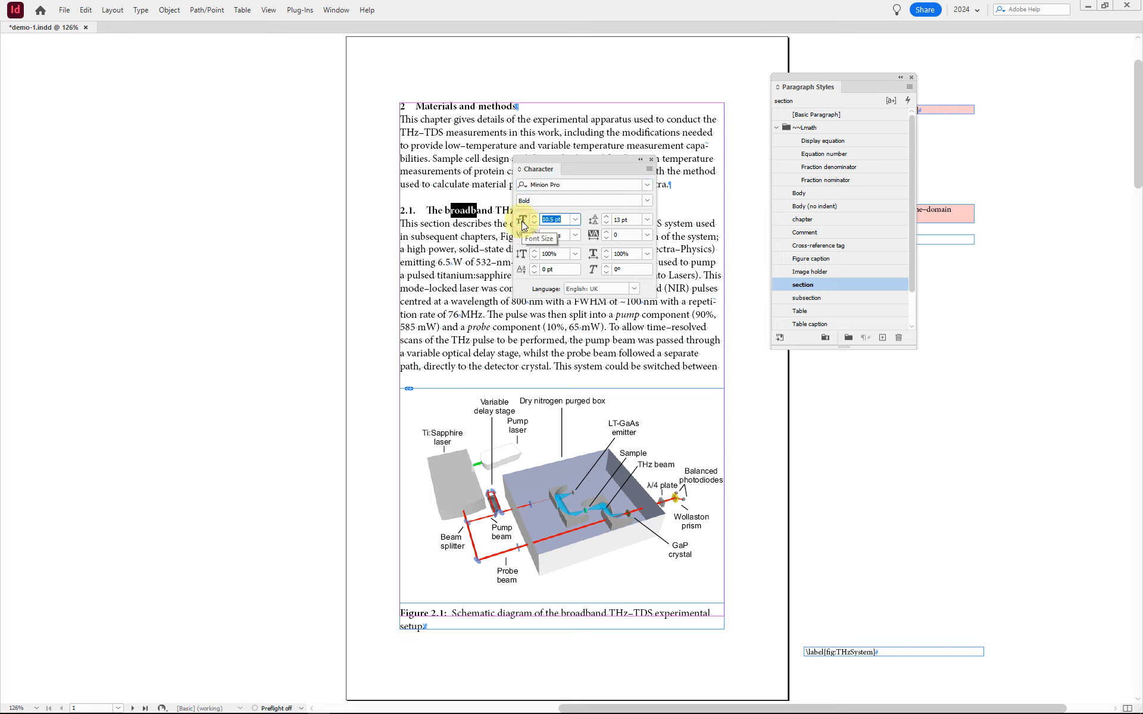
{"action": "type", "text": "12"}
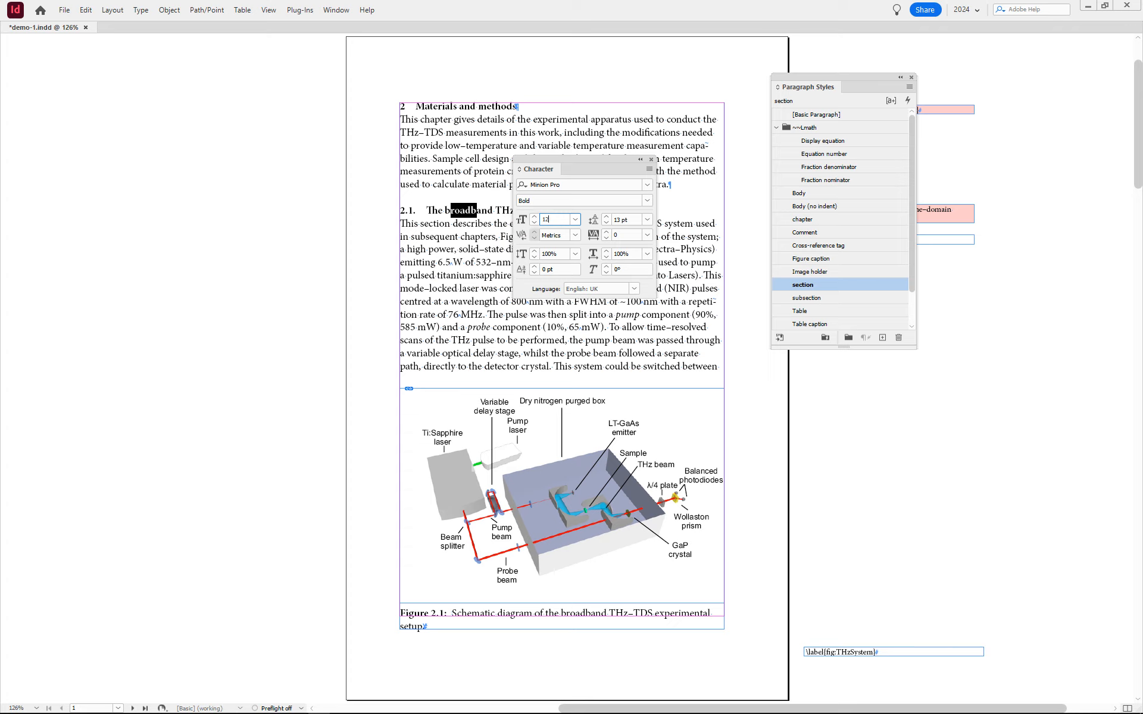
{"action": "key", "text": "Return"}
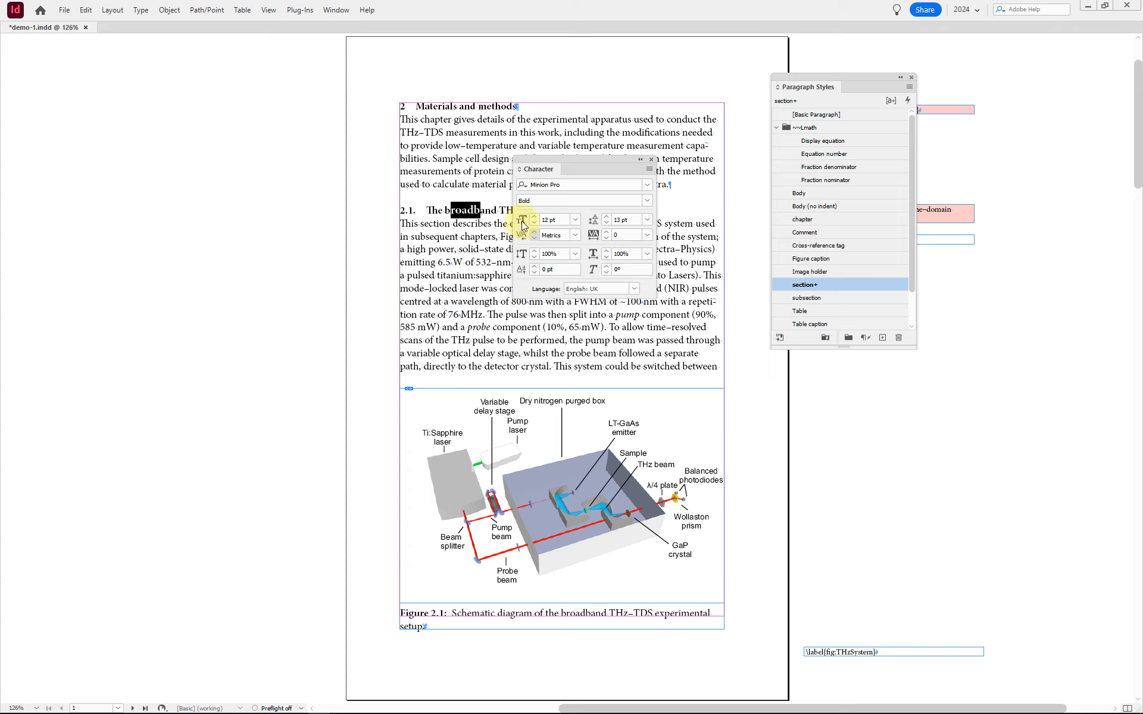
{"action": "key", "text": "ctrl+t"}
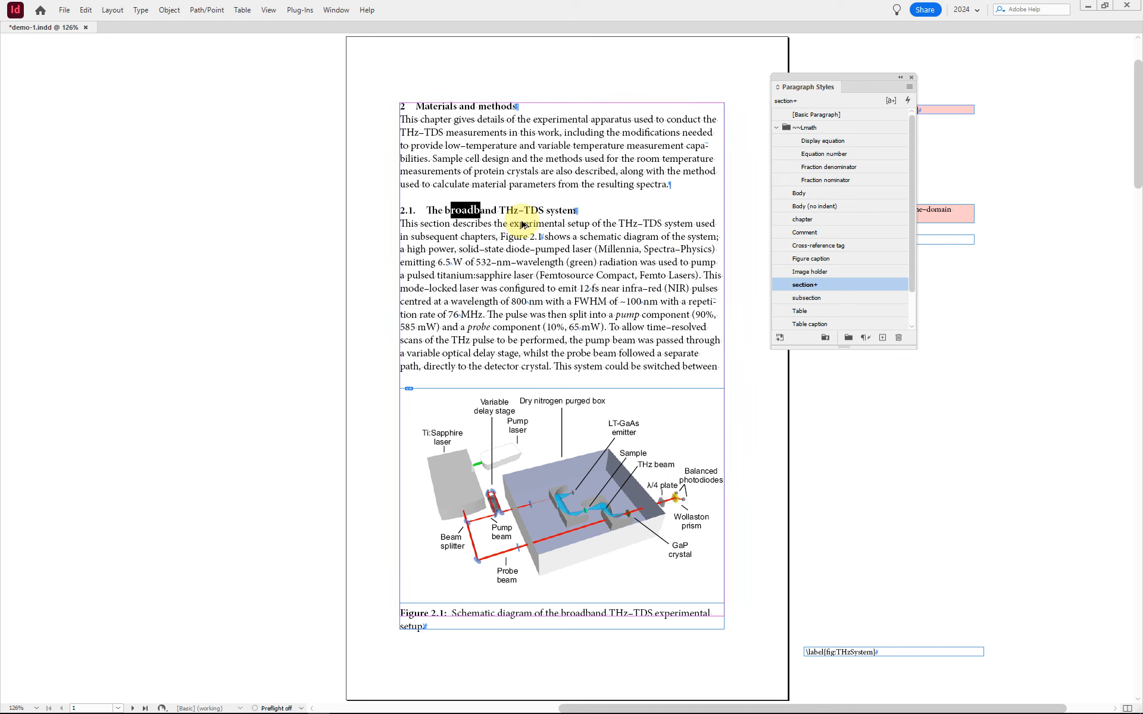
Step: Give heading 2.1 a space after of 3 pt and redefine the section paragraph style from the heading's formatting
{"action": "key", "text": "ctrl+alt+t"}
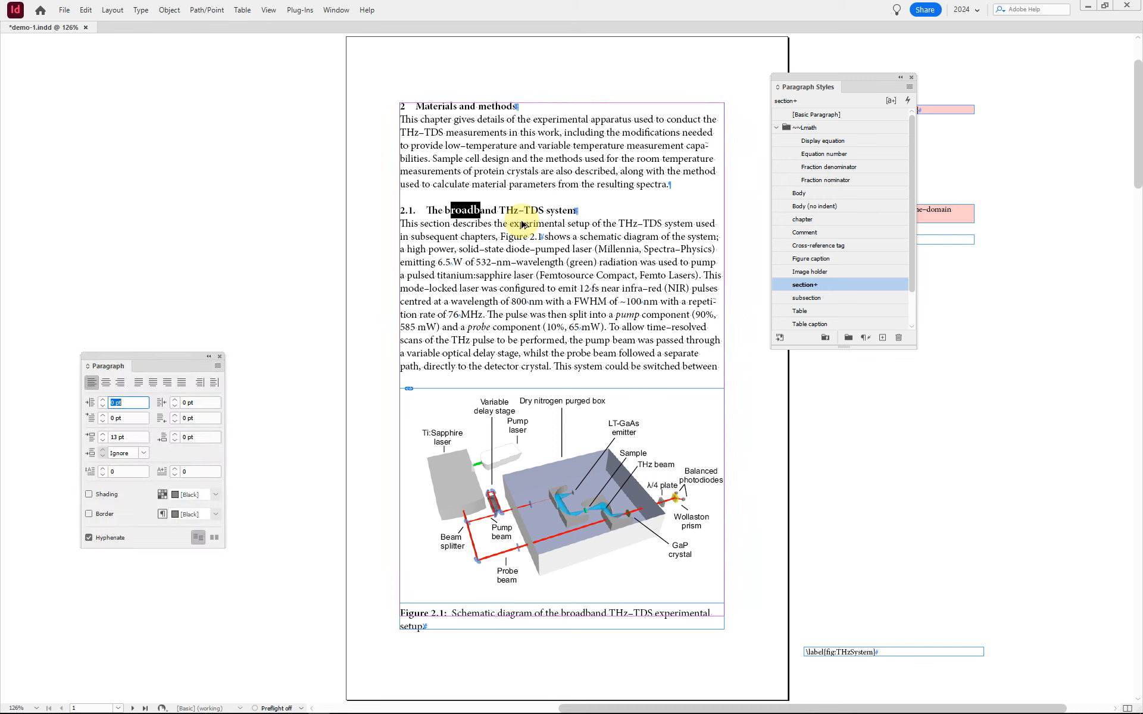
{"action": "left_click", "coordinate": [166, 438]}
{"action": "type", "text": "3"}
{"action": "key", "text": "Tab"}
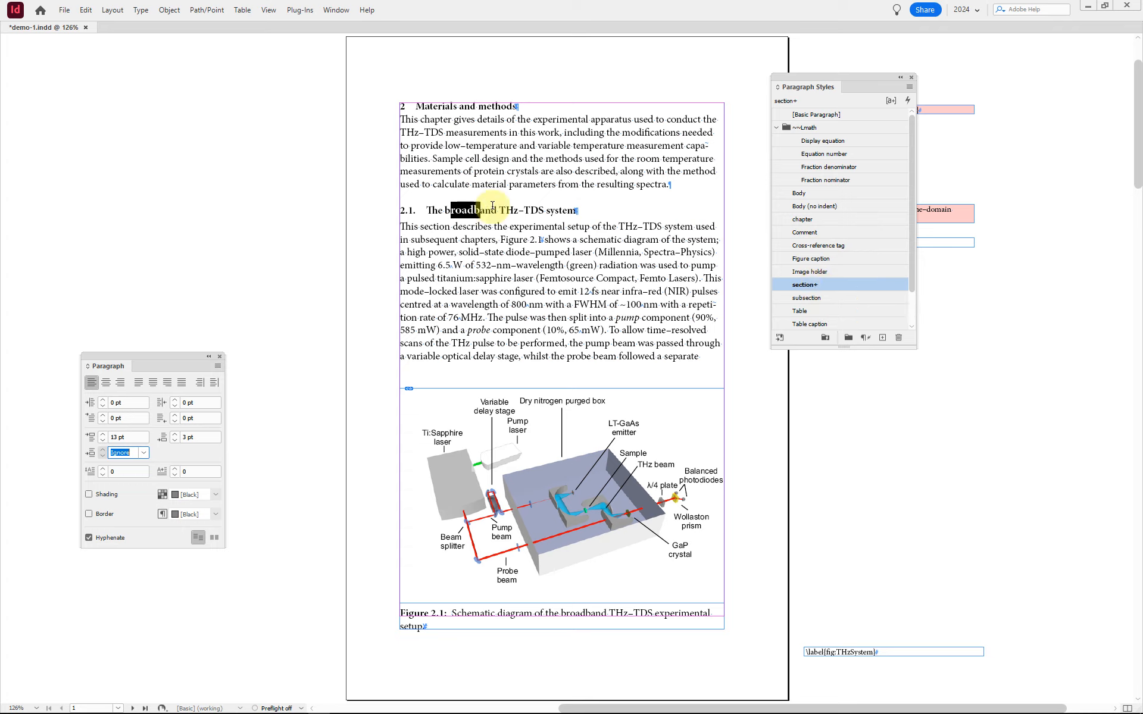
{"action": "right_click", "coordinate": [822, 285]}
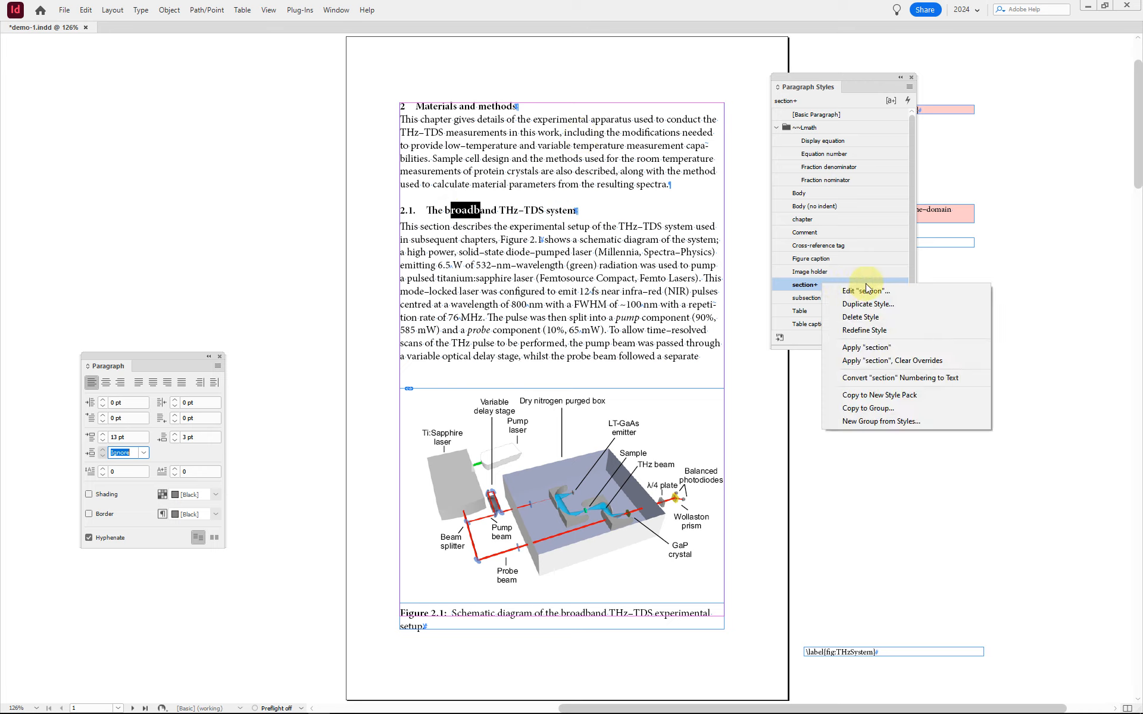
{"action": "left_click", "coordinate": [859, 335]}
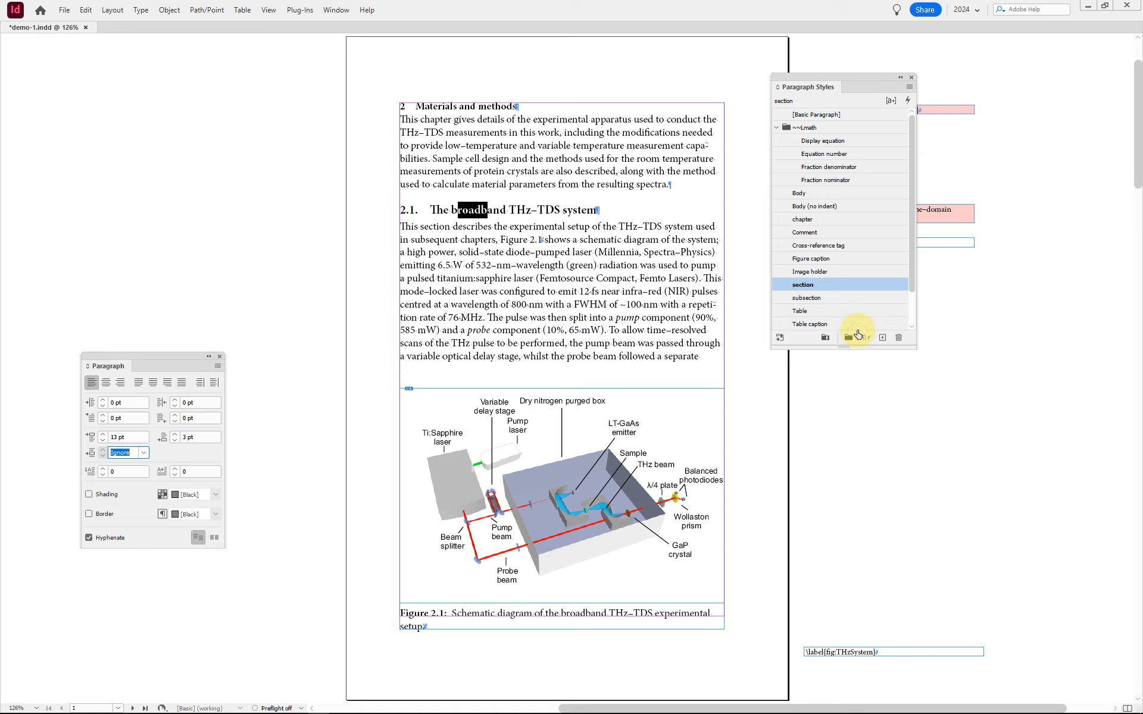
Step: Check the restyled headings and text flow on the next two spreads, return to the first page and save the document
{"action": "left_click", "coordinate": [568, 206]}
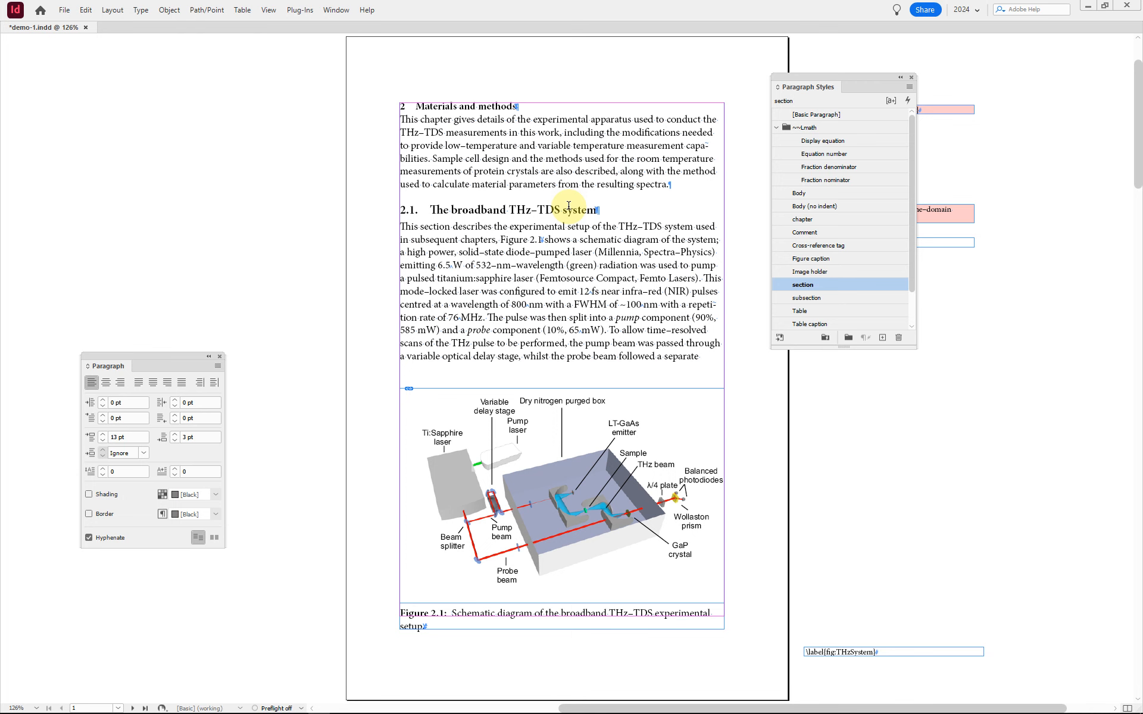
{"action": "key", "text": "alt+Page_Down"}
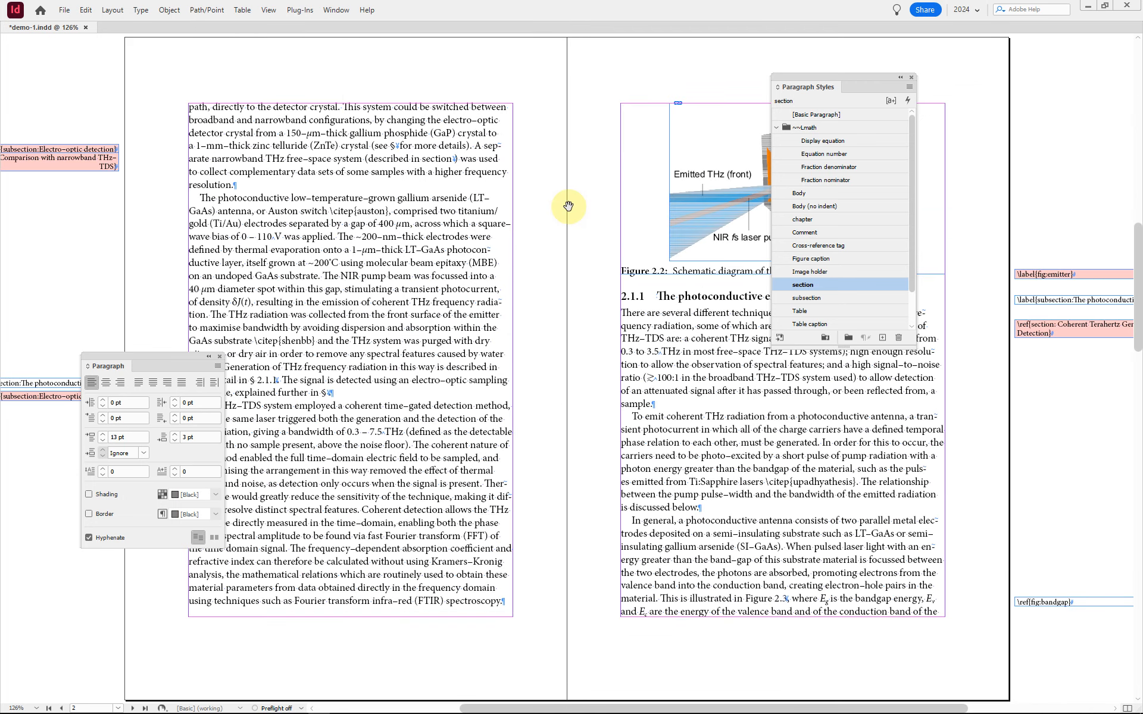
{"action": "key", "text": "alt+Page_Down"}
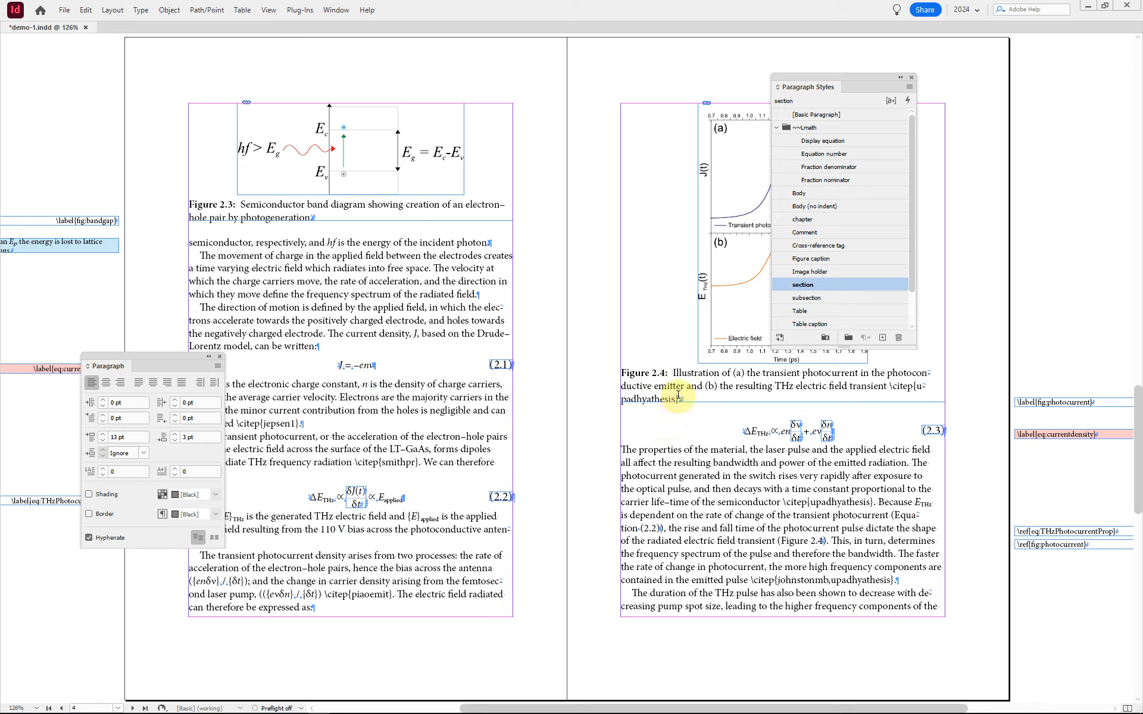
{"action": "key", "text": "alt+Page_Up"}
{"action": "key", "text": "alt+Page_Up"}
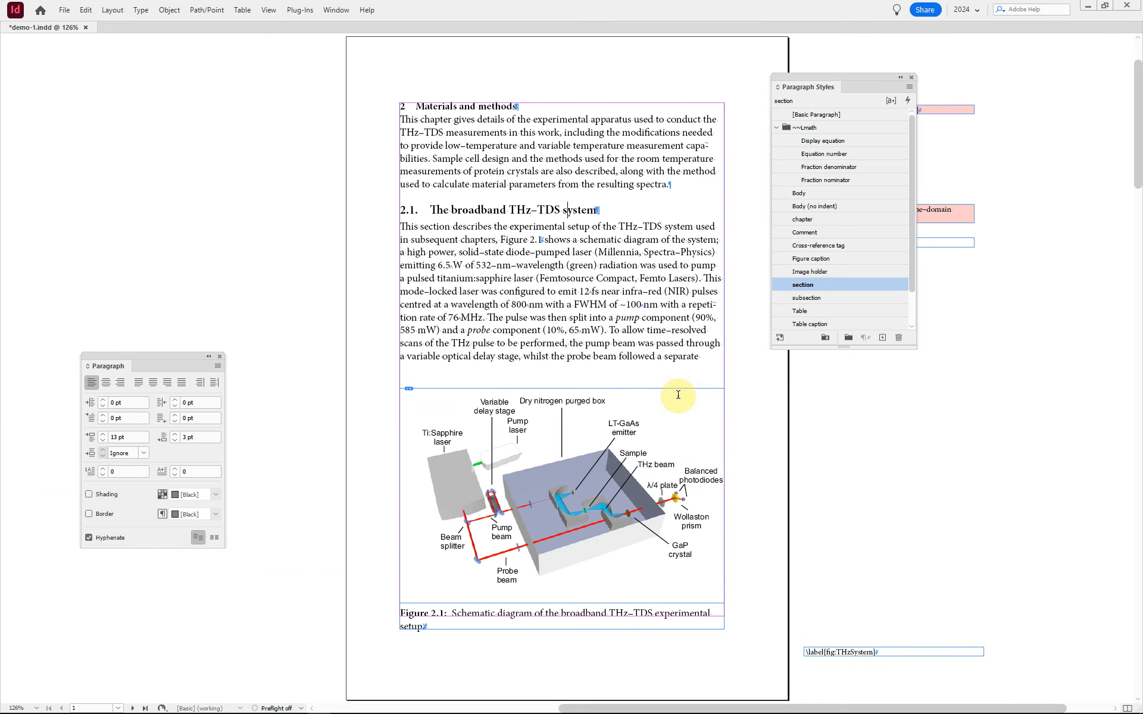
{"action": "left_click", "coordinate": [677, 396], "text": "ctrl"}
{"action": "key", "text": "ctrl+s"}
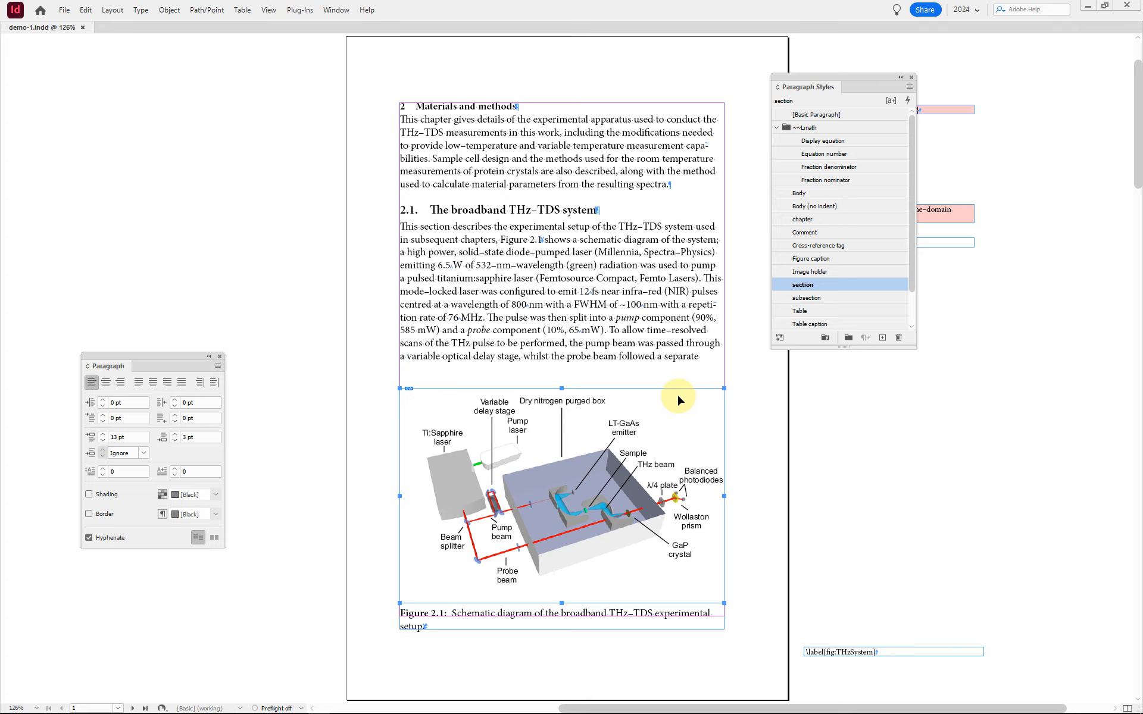
Step: Move the list of paragraph styles clear of the first page and show the document's page thumbnails
{"action": "left_click", "coordinate": [674, 331]}
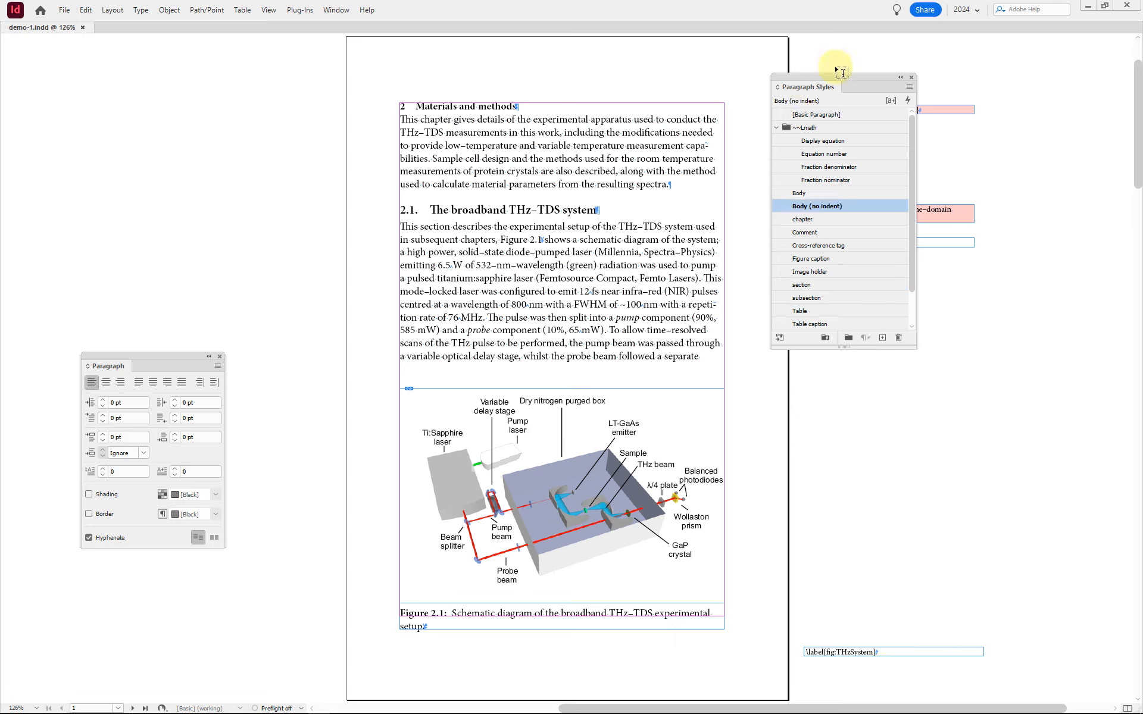
{"action": "left_click_drag", "start_coordinate": [877, 77], "coordinate": [1018, 192]}
{"action": "key", "text": "F12"}
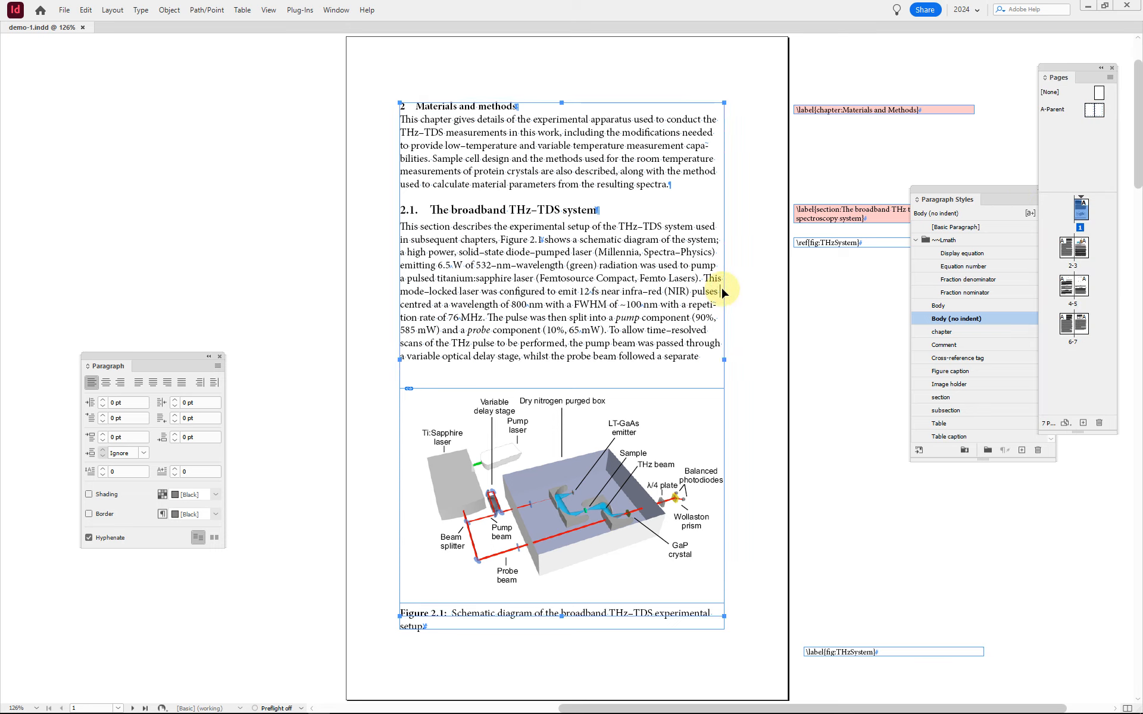
Step: Delete all the running text and the remaining figure, caption and label frames from the first page
{"action": "key", "text": "ctrl+a"}
{"action": "key", "text": "BackSpace"}
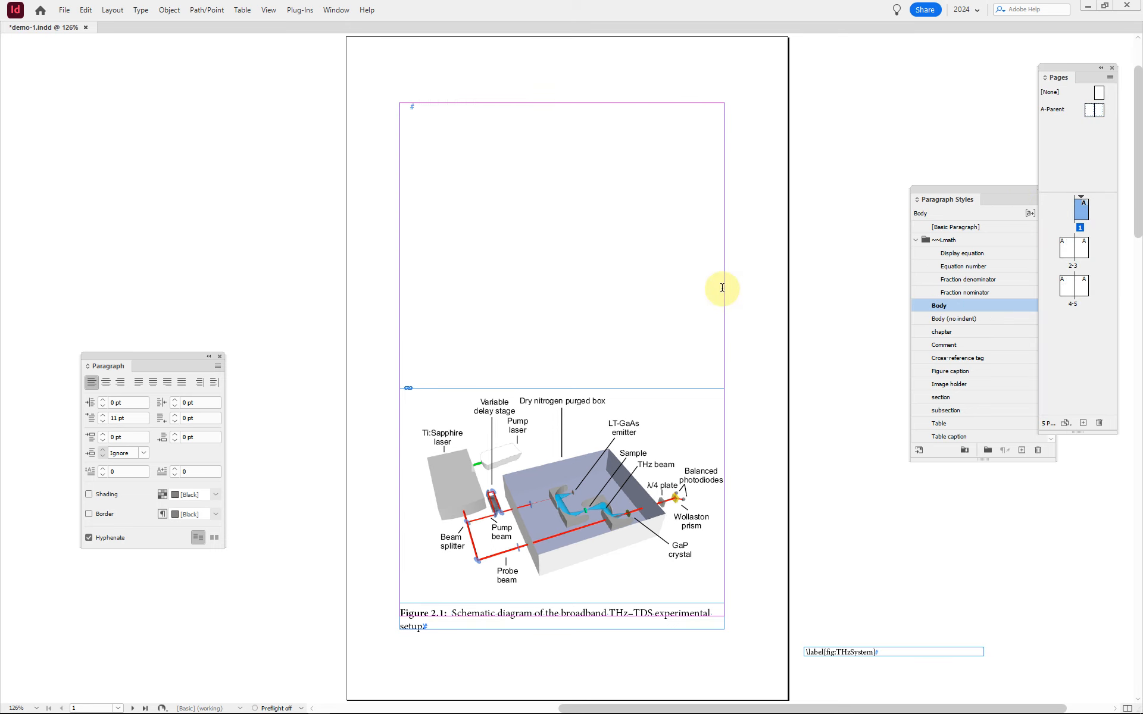
{"action": "key", "text": "Escape"}
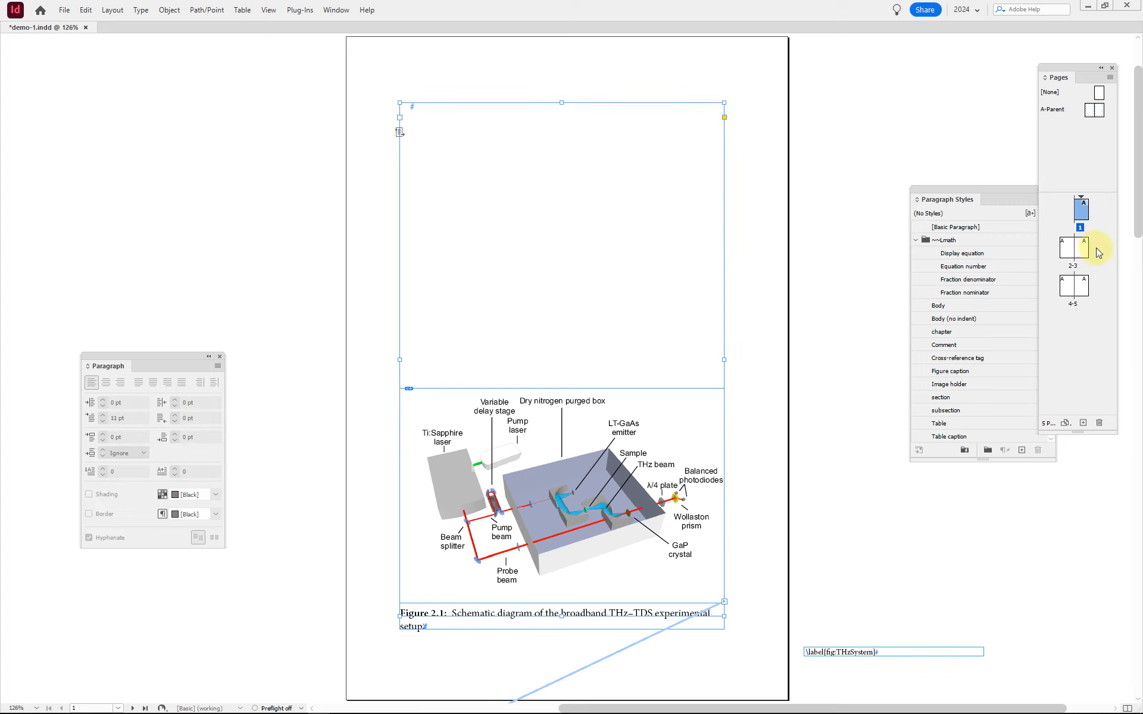
{"action": "left_click", "coordinate": [697, 338]}
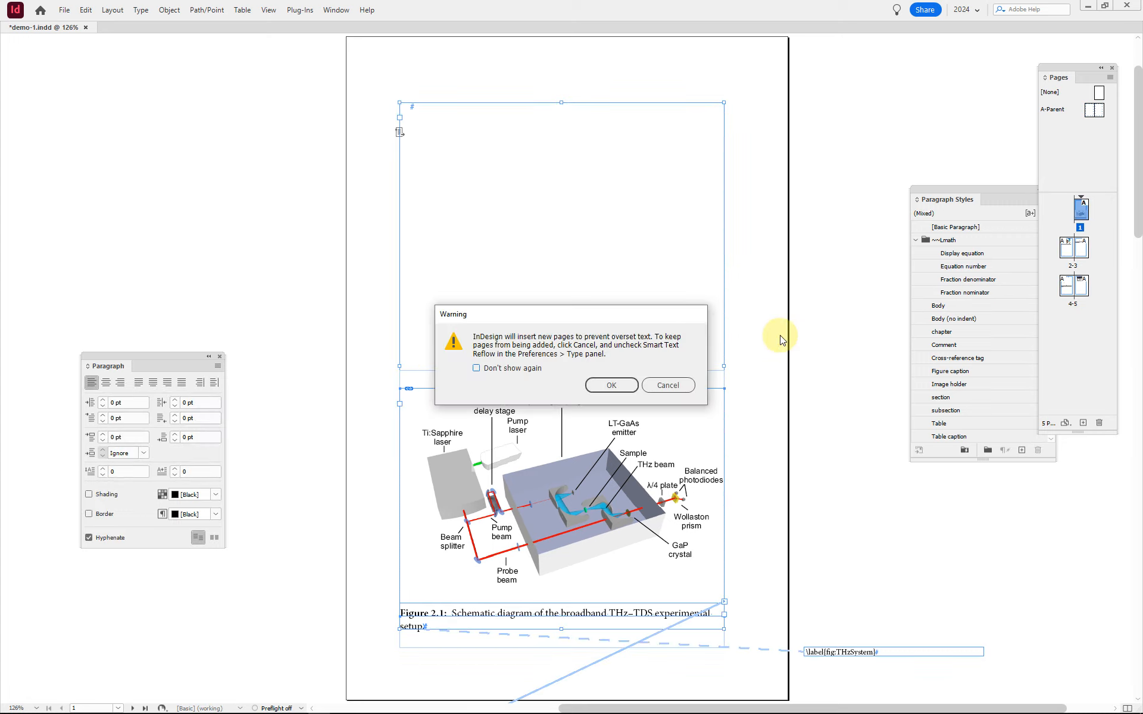
{"action": "left_click", "coordinate": [604, 384]}
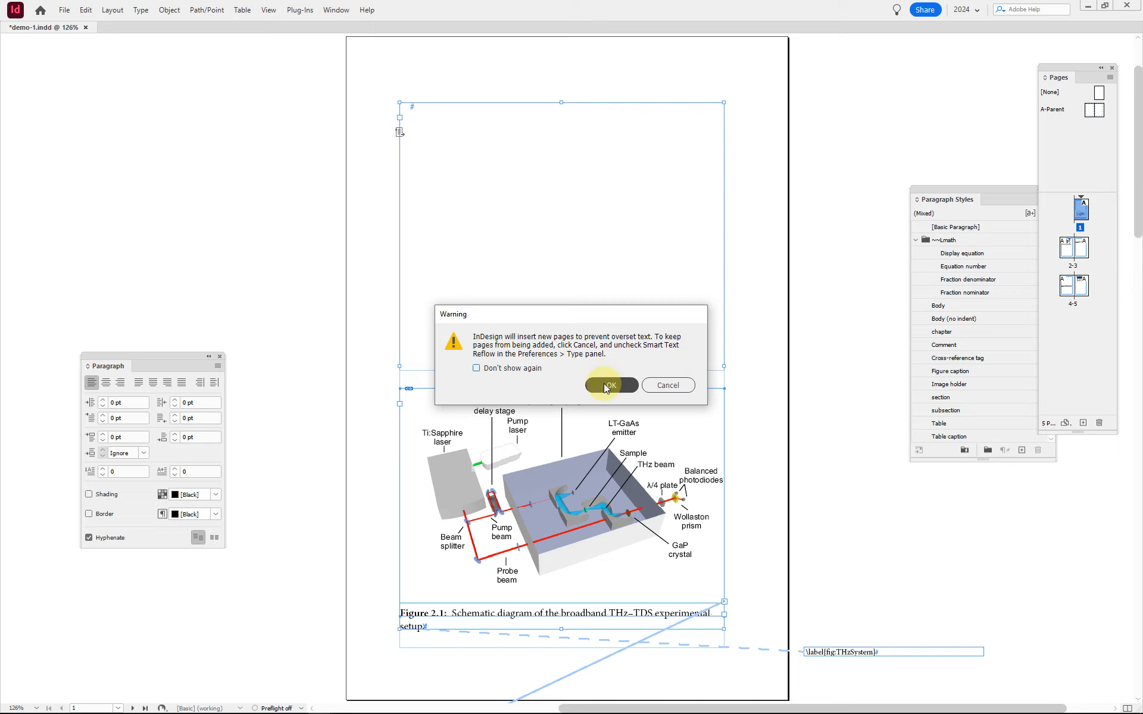
Step: Delete pages 2 to 5 together with the objects on them, keeping only page 1
{"action": "left_click", "coordinate": [1065, 246]}
{"action": "left_click", "coordinate": [1080, 281], "text": "shift"}
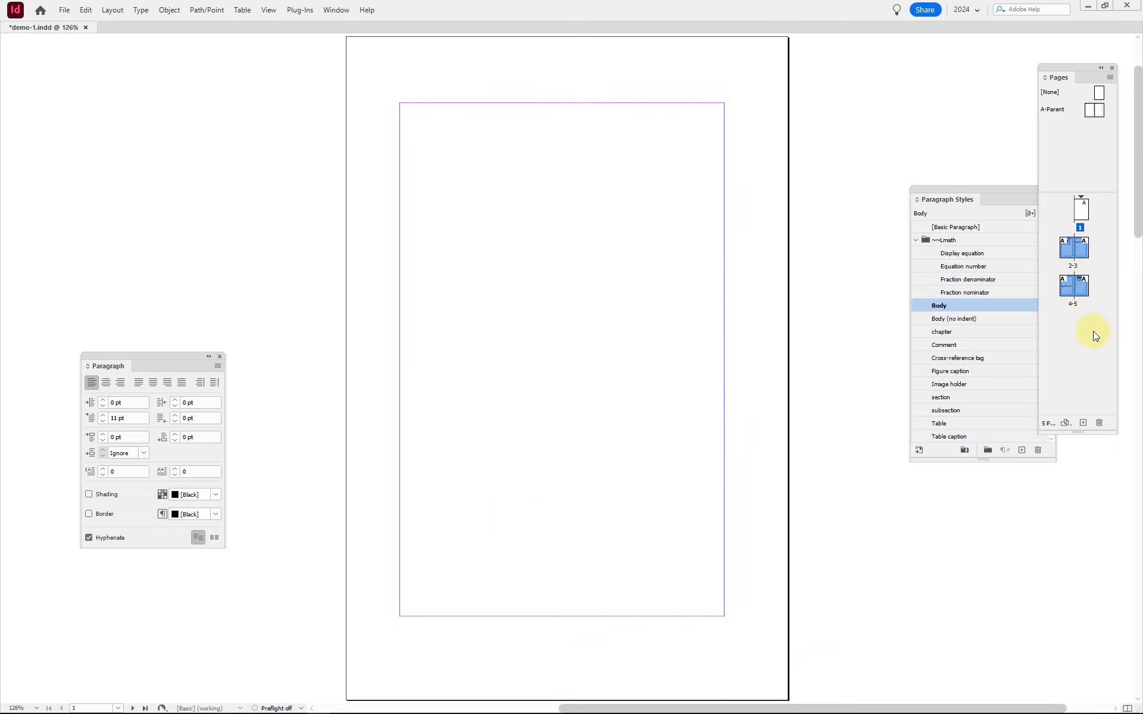
{"action": "left_click", "coordinate": [1100, 423]}
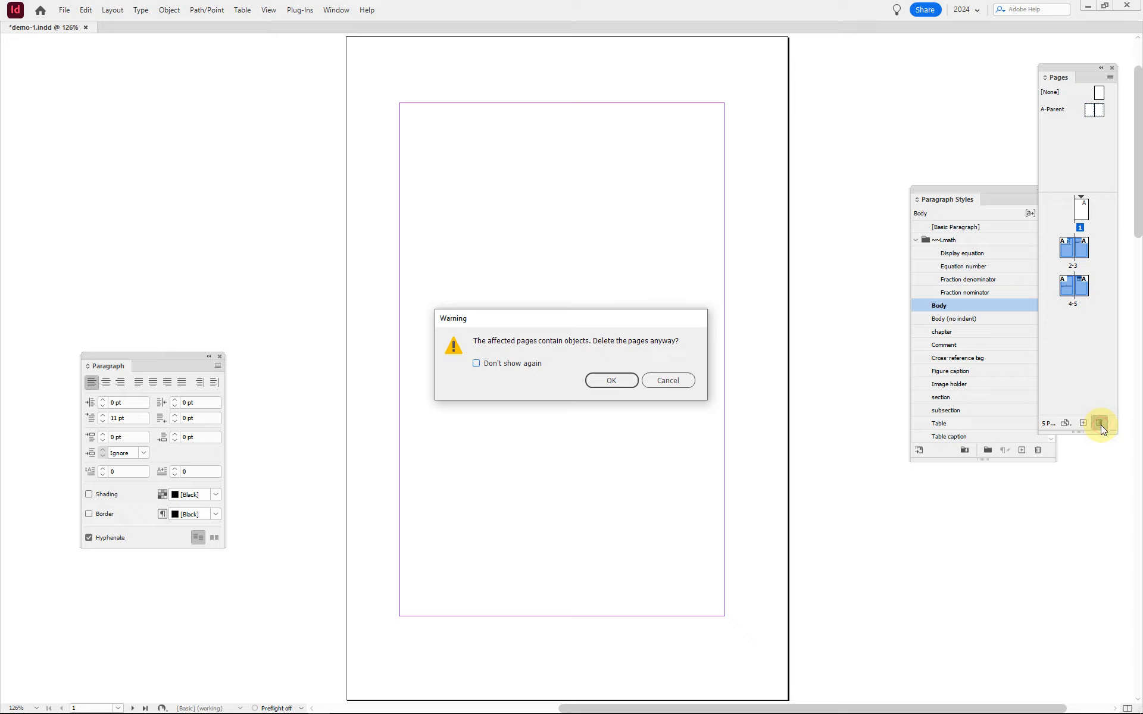
{"action": "left_click", "coordinate": [622, 379]}
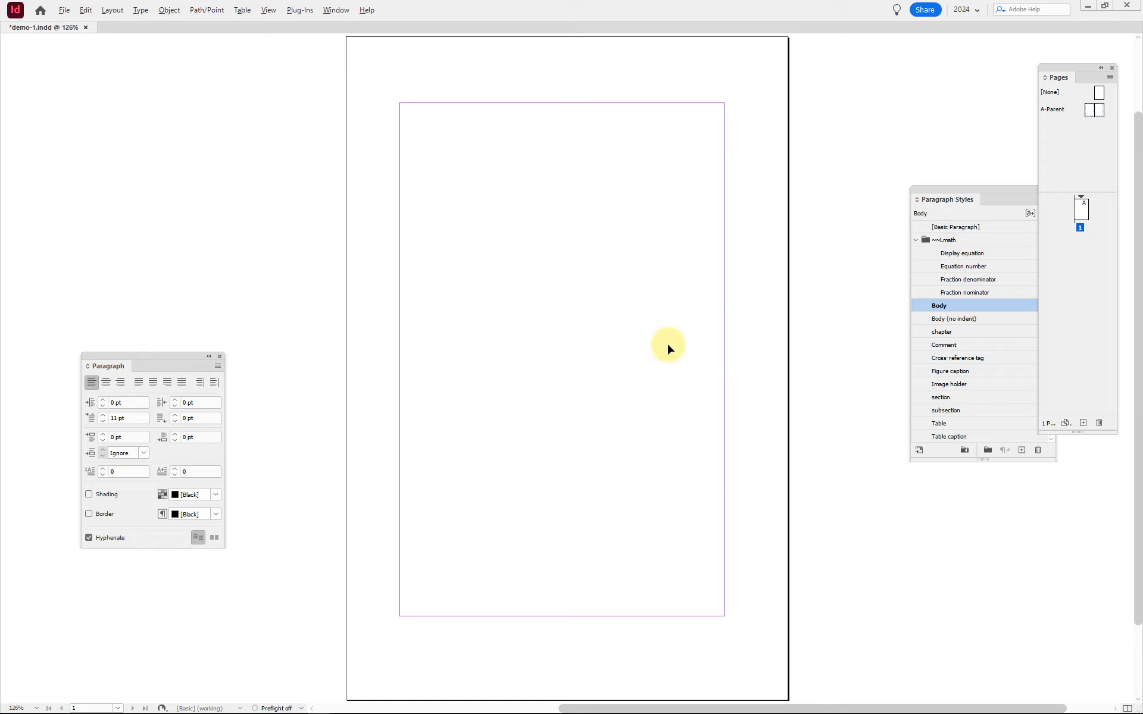
Step: Save the emptied document as template in the indd folder, replacing the existing template.indd
{"action": "key", "text": "ctrl+shift+s"}
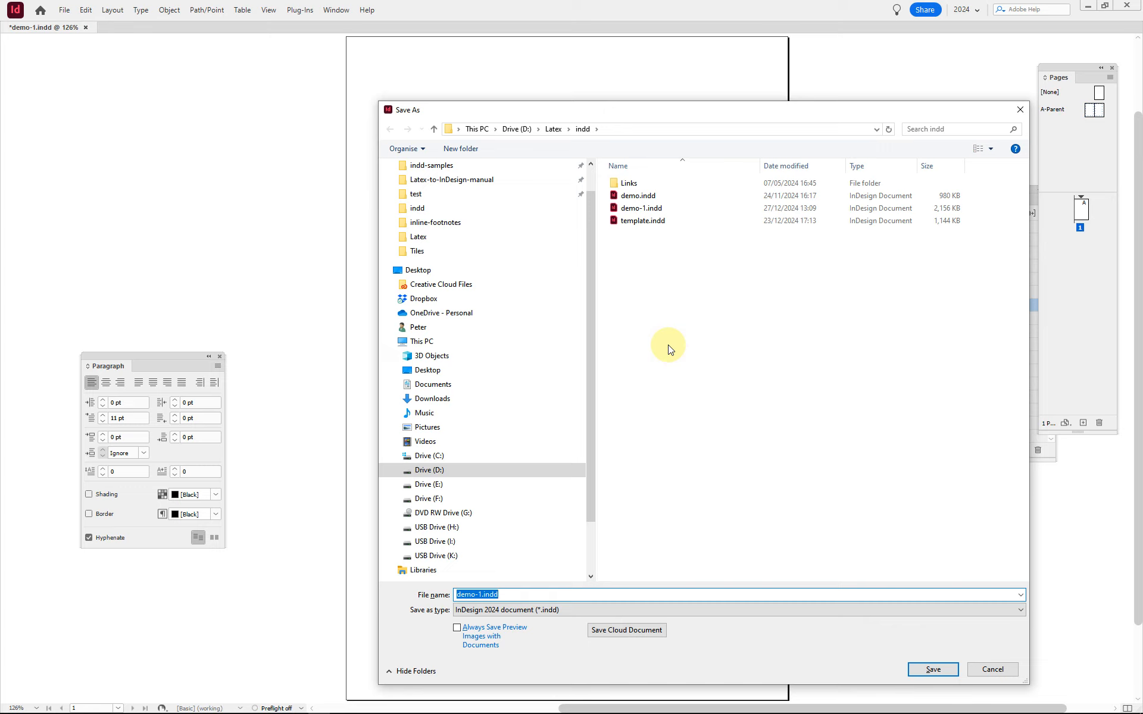
{"action": "type", "text": "template"}
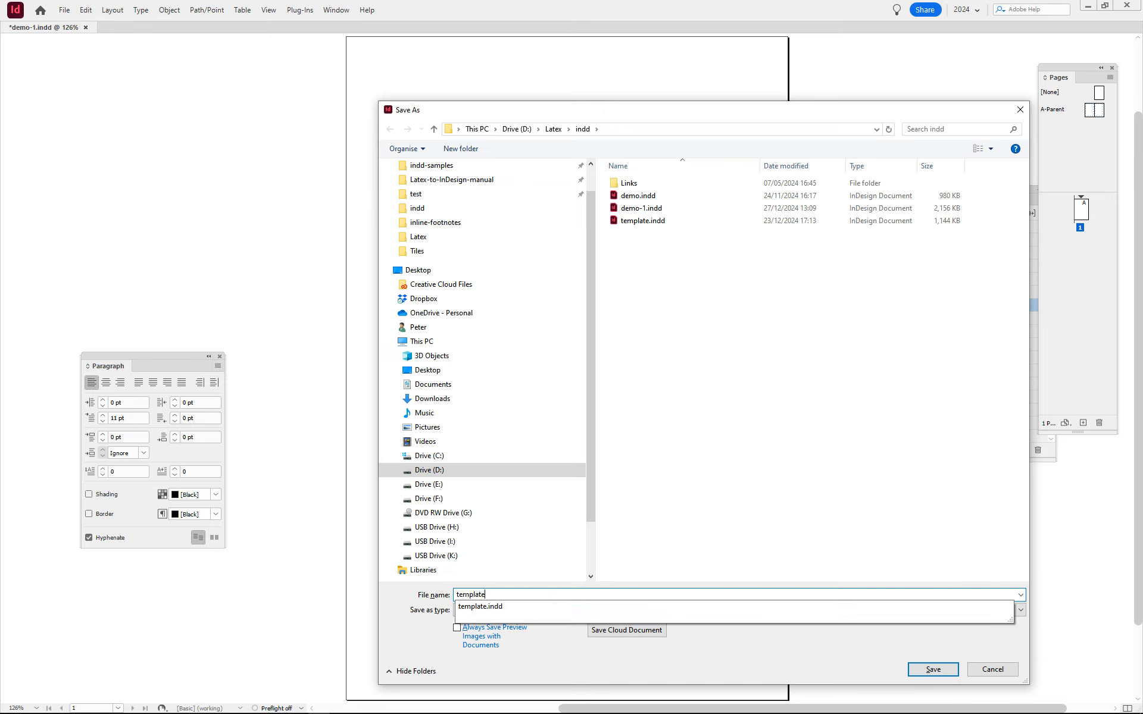
{"action": "key", "text": "Return"}
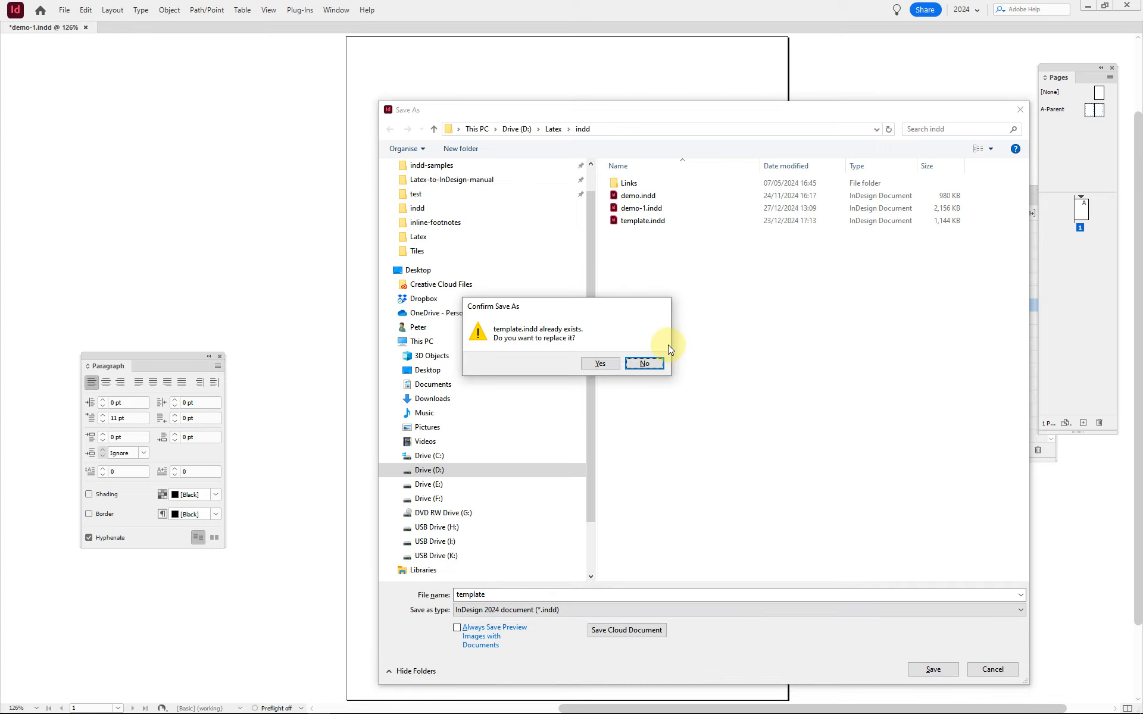
{"action": "key", "text": "y"}
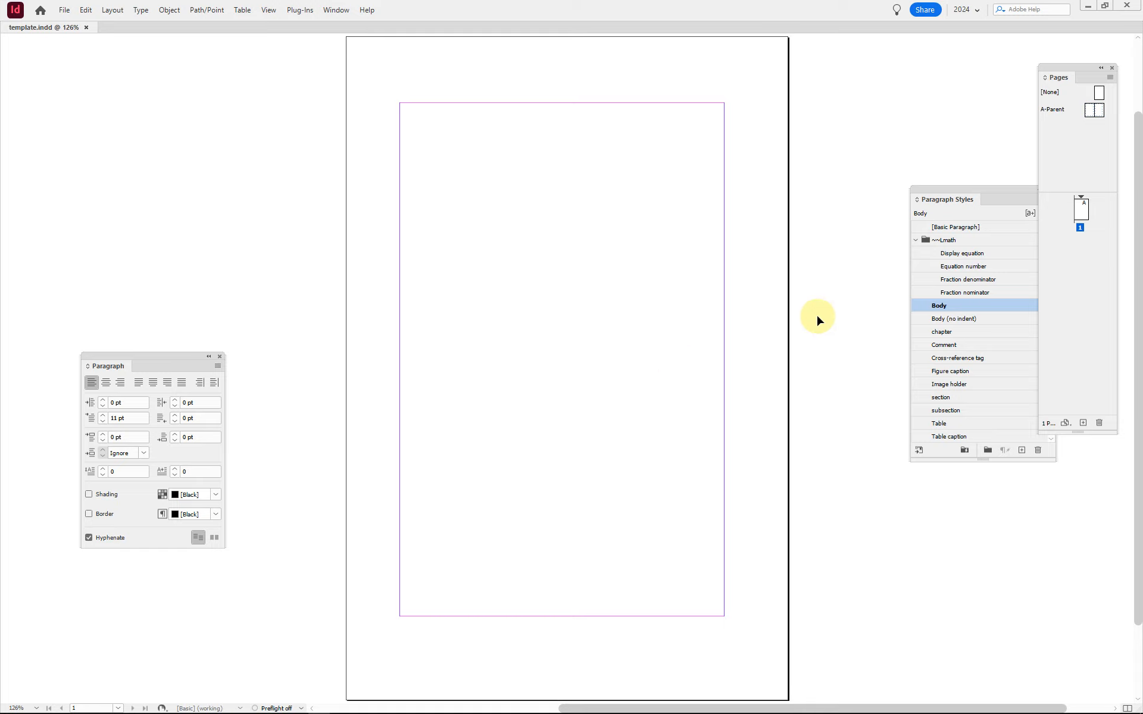
Step: Reopen the recent document demo-1.indd
{"action": "key", "text": "alt+f"}
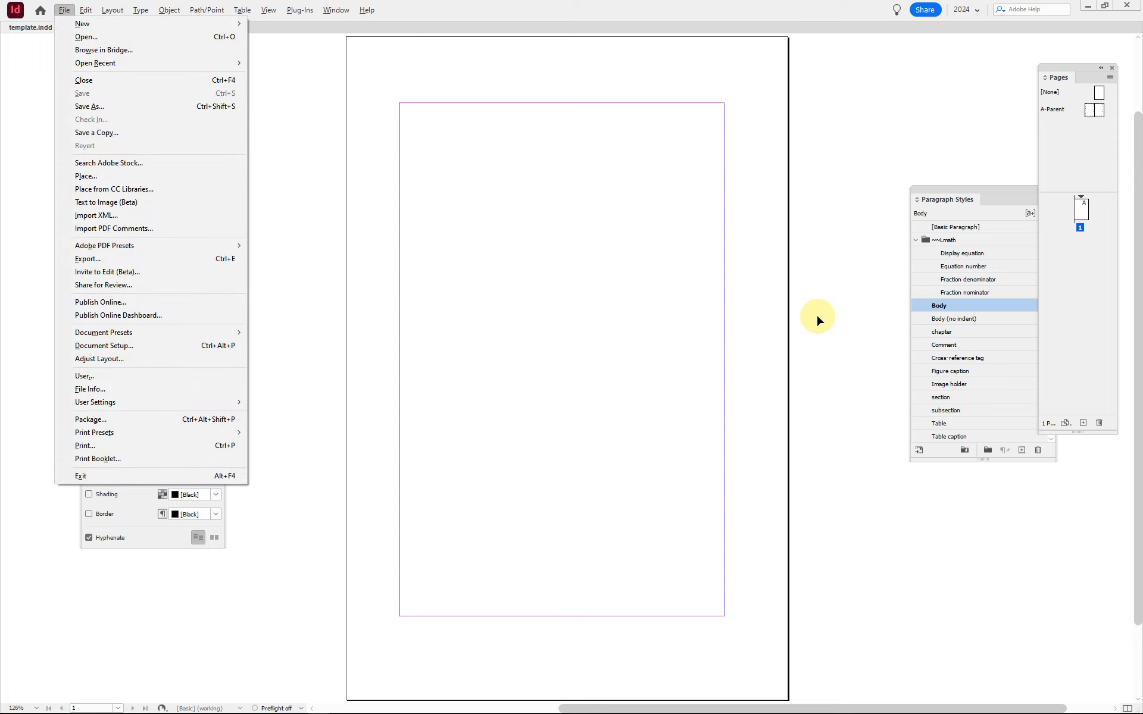
{"action": "key", "text": "r"}
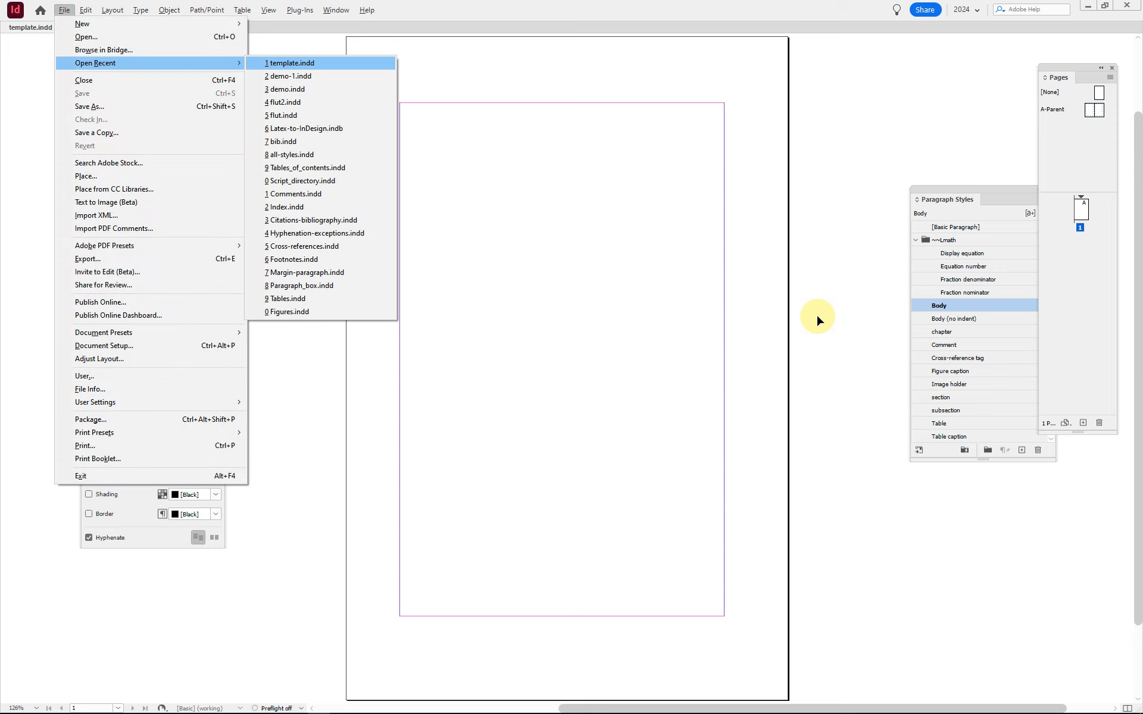
{"action": "key", "text": "Down"}
{"action": "key", "text": "Return"}
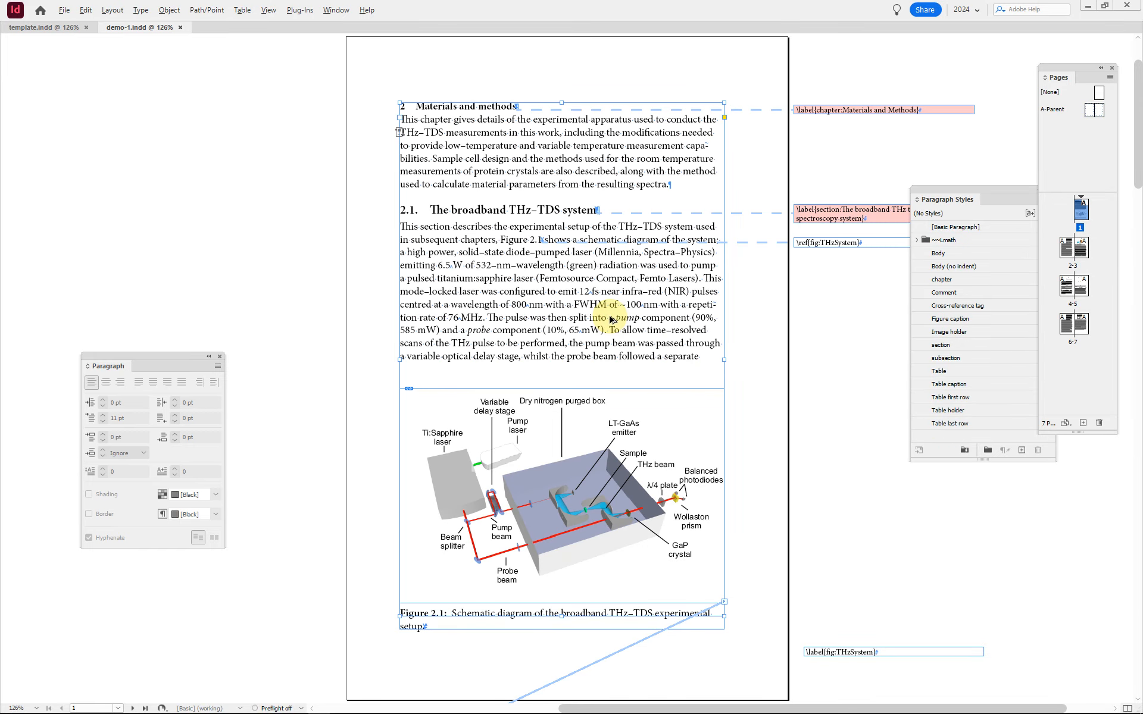
Step: Highlight the \citep{auston} citation on page 2, show the available scripts and select 040-citations-and-bibliography.jsx
{"action": "key", "text": "shift+Page_Down"}
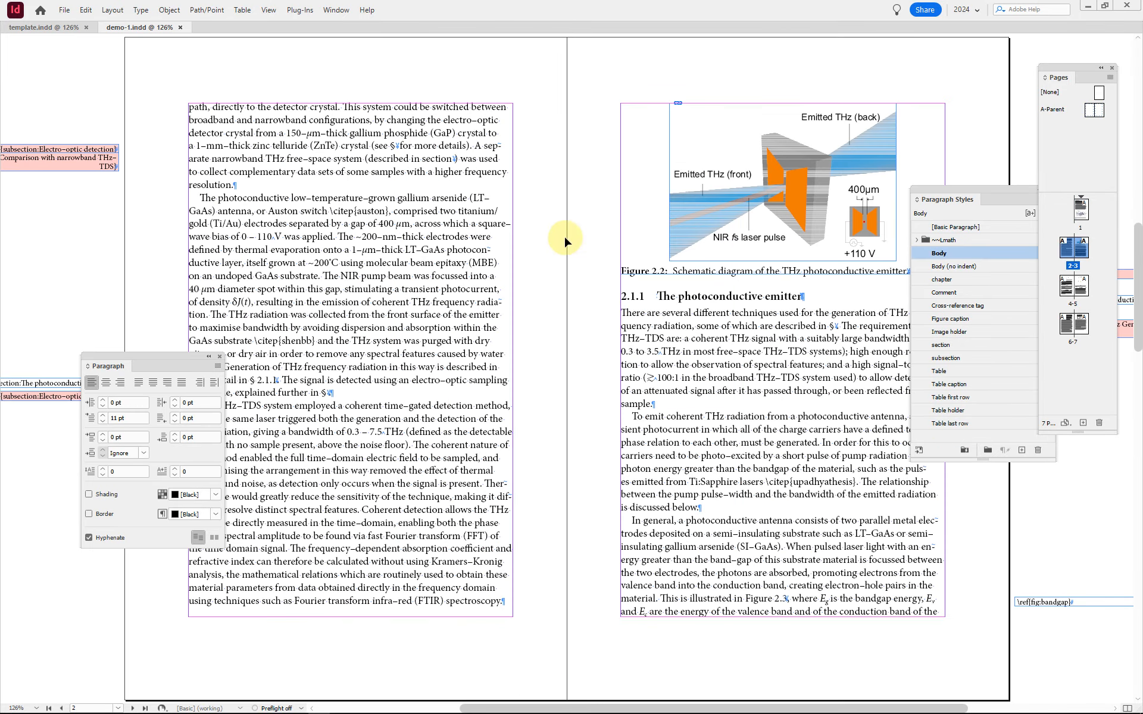
{"action": "left_click", "coordinate": [310, 211]}
{"action": "left_click_drag", "start_coordinate": [403, 211], "coordinate": [305, 211]}
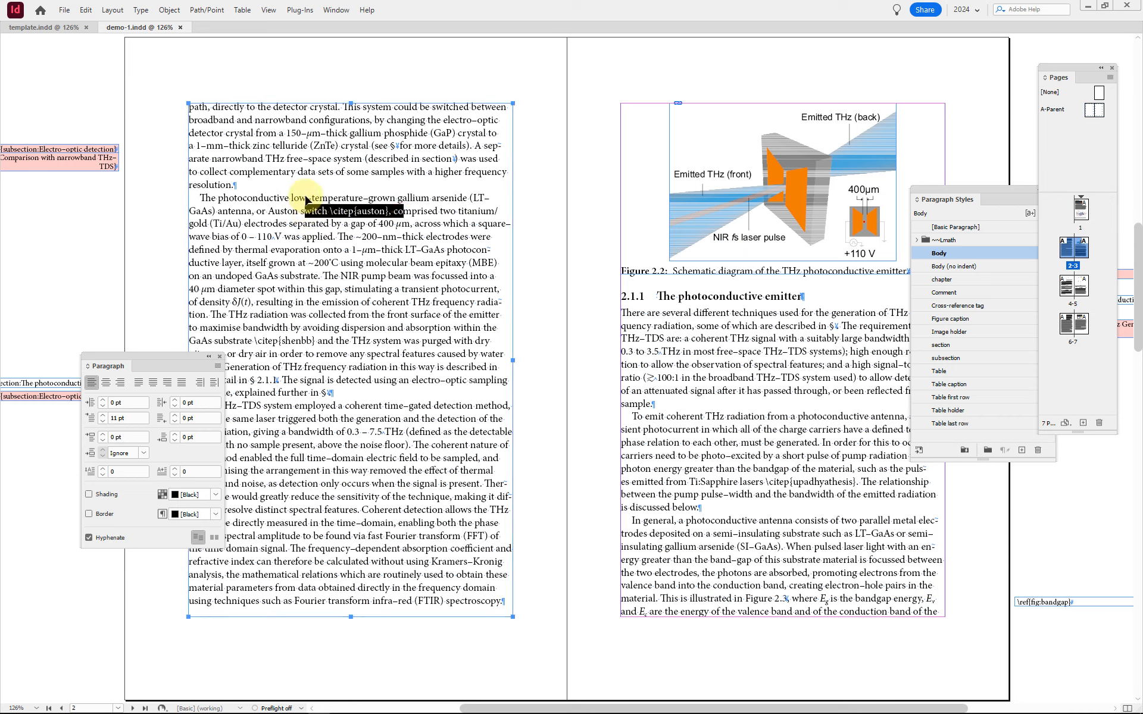
{"action": "key", "text": "ctrl+alt+F11"}
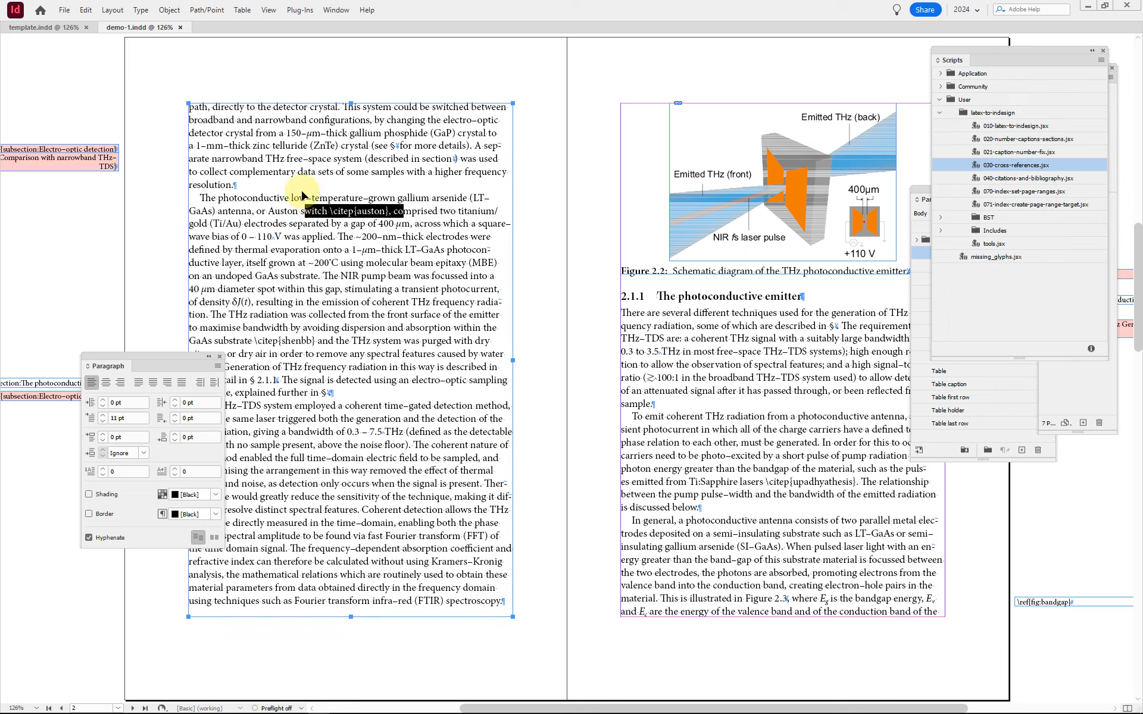
{"action": "left_click", "coordinate": [1053, 177]}
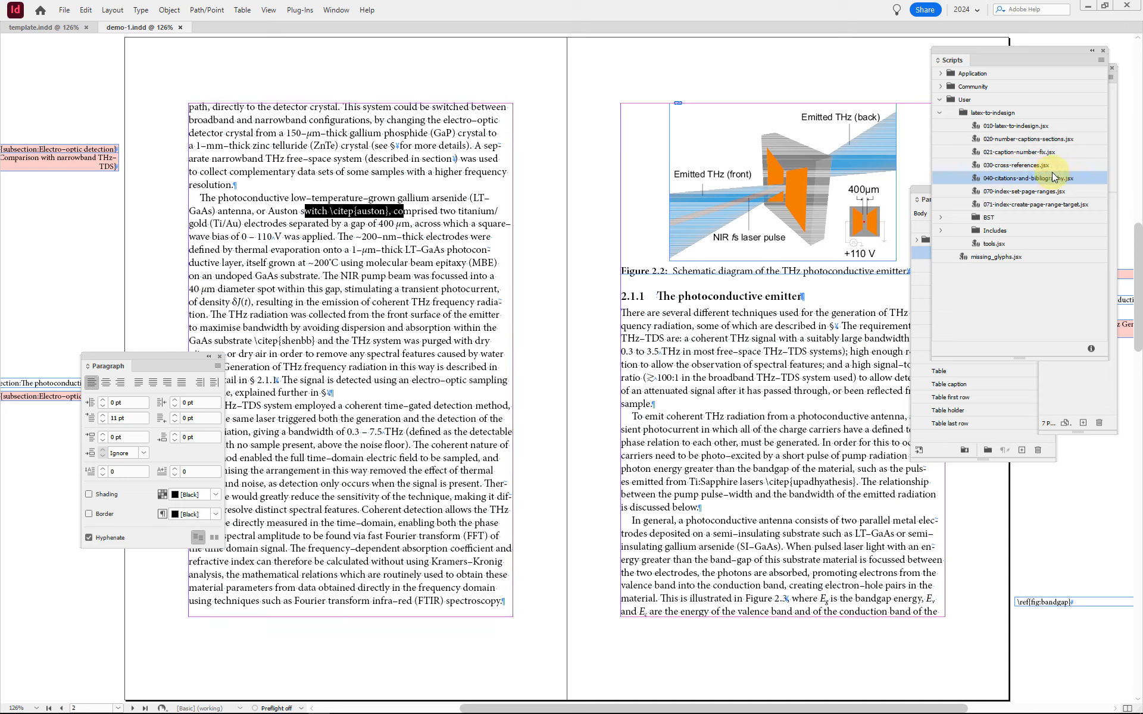